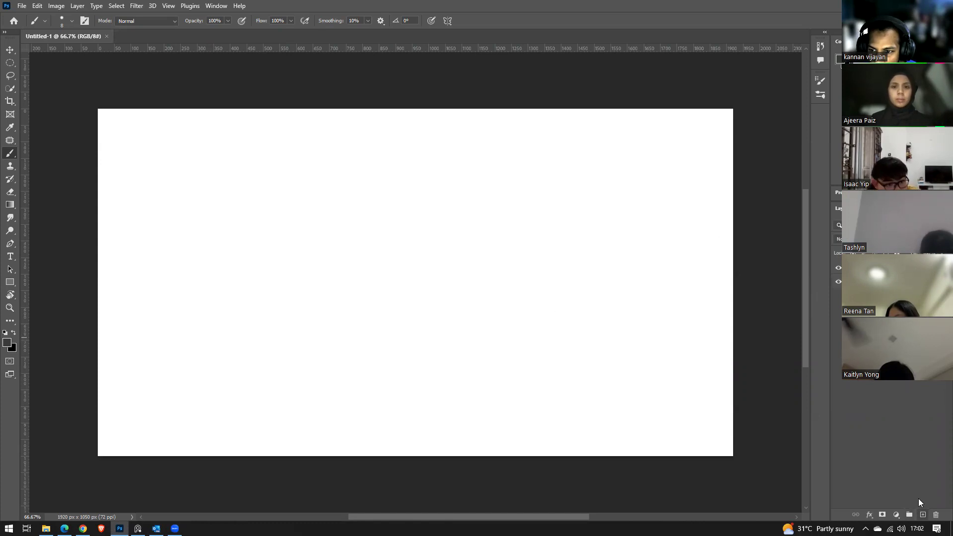
Add a new empty layer to the document.
click(922, 515)
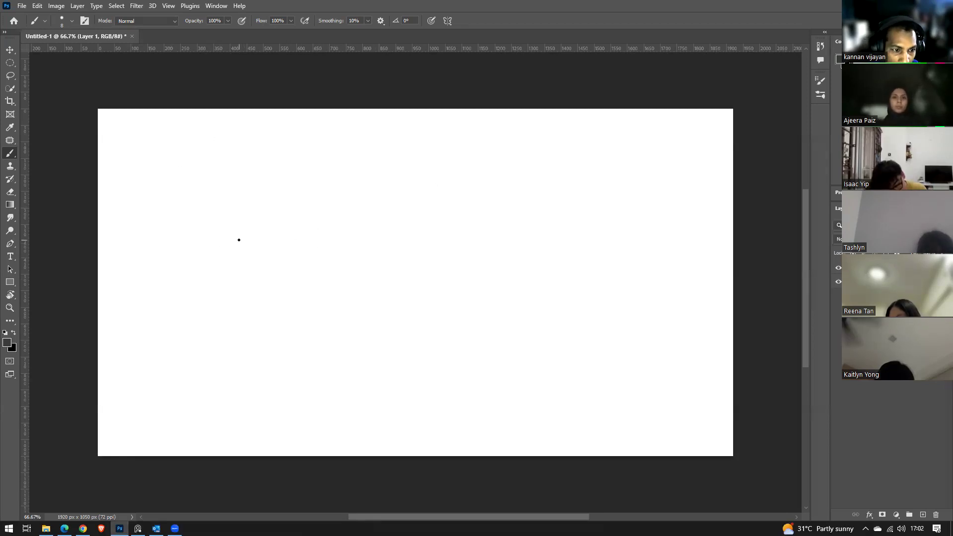
Examine the preset size, resolution and color mode in the new document settings.
key(ctrl)
key(ctrl+n)
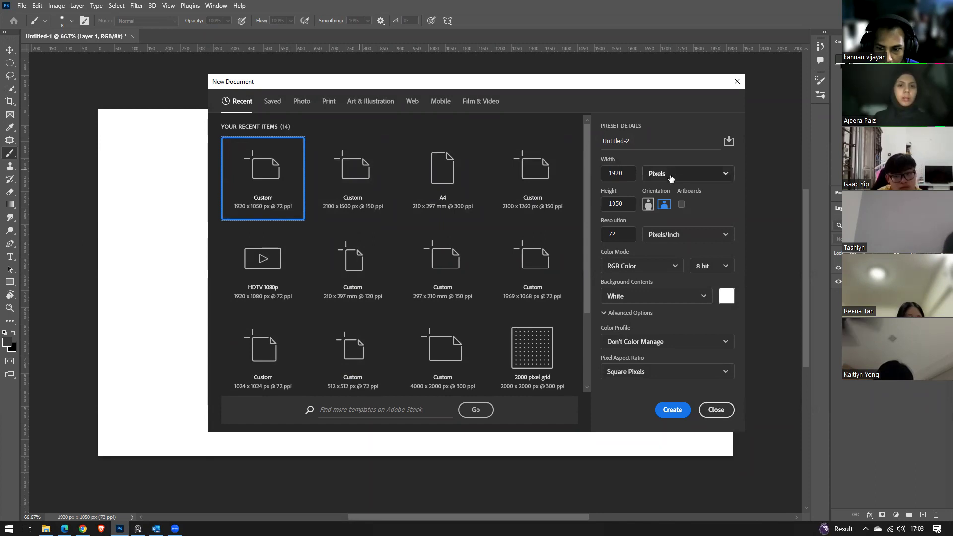
click(717, 410)
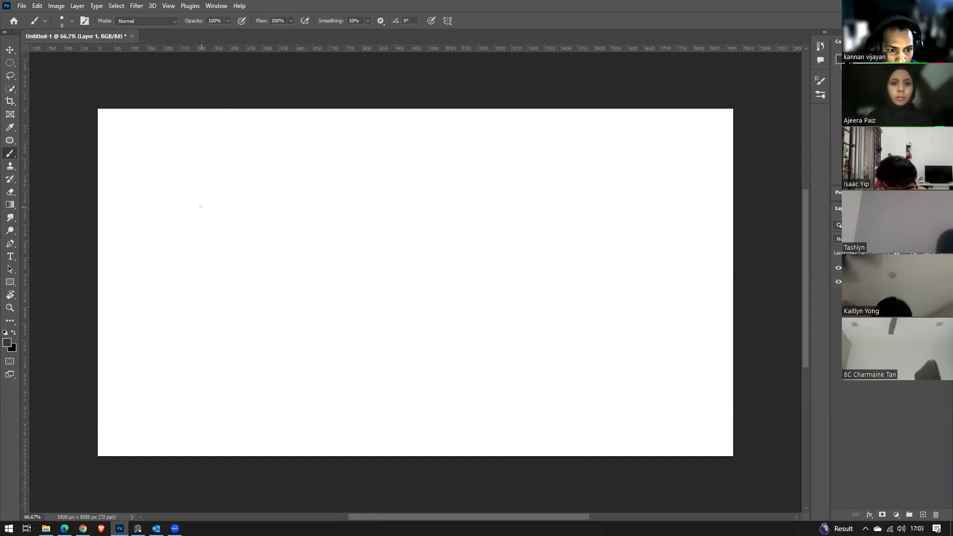
Paint a group of roughly parallel diagonal brush strokes rising to the right in the upper-left area of the canvas.
drag(169, 233, 262, 149)
drag(168, 242, 273, 151)
drag(170, 246, 272, 154)
drag(175, 249, 283, 154)
drag(210, 234, 288, 171)
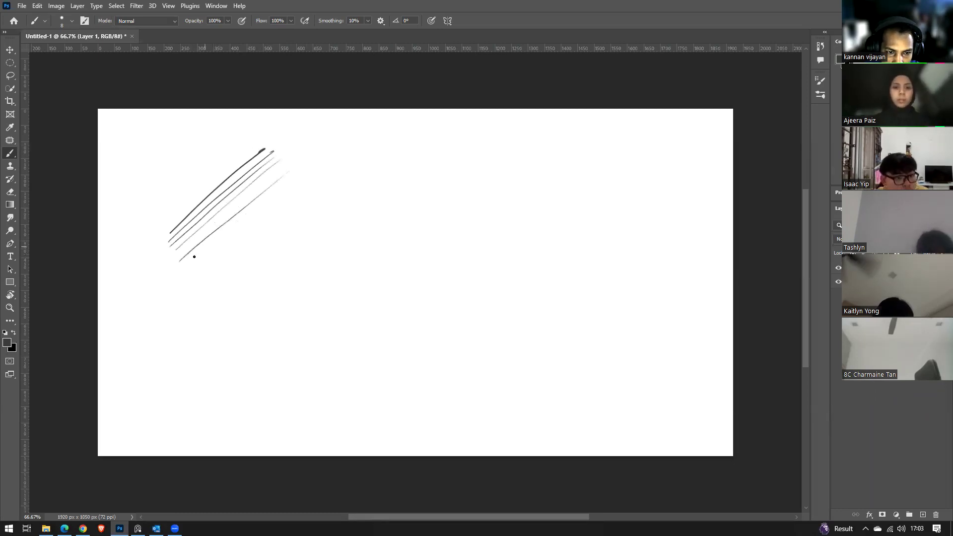
drag(202, 254, 281, 191)
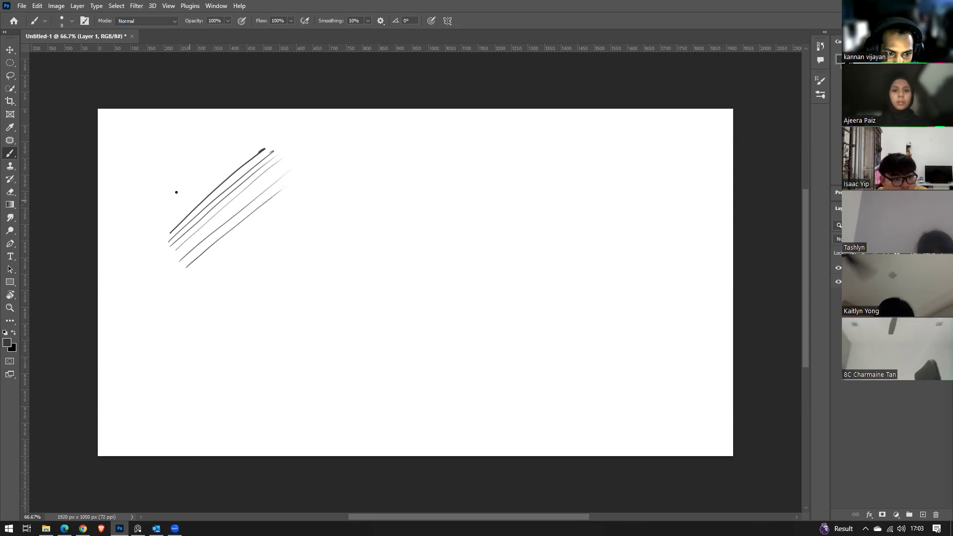
Cross-hatch the diagonal strokes with thin brush strokes running down to the right.
drag(185, 236, 244, 186)
key(ctrl+z)
mouse_move(182, 187)
mouse_down()
mouse_move(243, 245)
mouse_move(248, 231)
mouse_up()
mouse_move(207, 175)
mouse_down()
mouse_move(256, 218)
mouse_move(273, 214)
mouse_up()
mouse_move(220, 154)
mouse_down()
mouse_move(280, 202)
mouse_move(296, 188)
mouse_up()
drag(163, 207, 220, 261)
drag(161, 221, 217, 269)
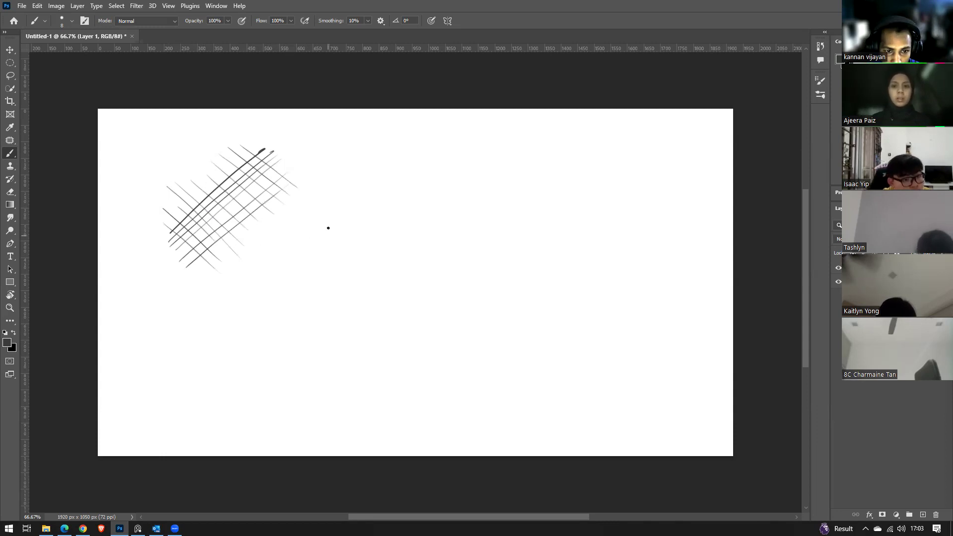
Paint three closely spaced, perfectly straight horizontal lines to the right of the hatching, undoing the first freehand attempt.
drag(336, 170, 542, 183)
key(ctrl+z)
drag(341, 162, 587, 162)
drag(349, 169, 619, 169)
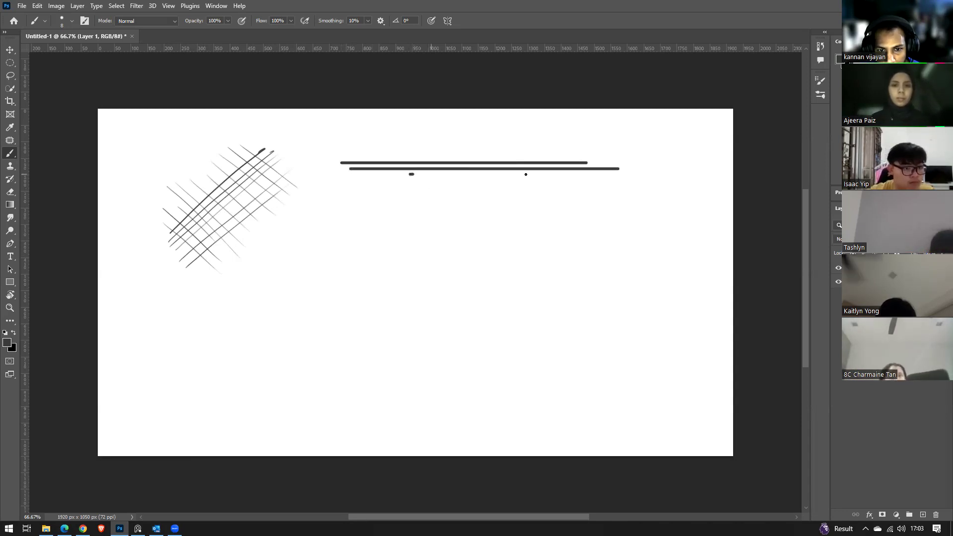
drag(525, 174, 657, 174)
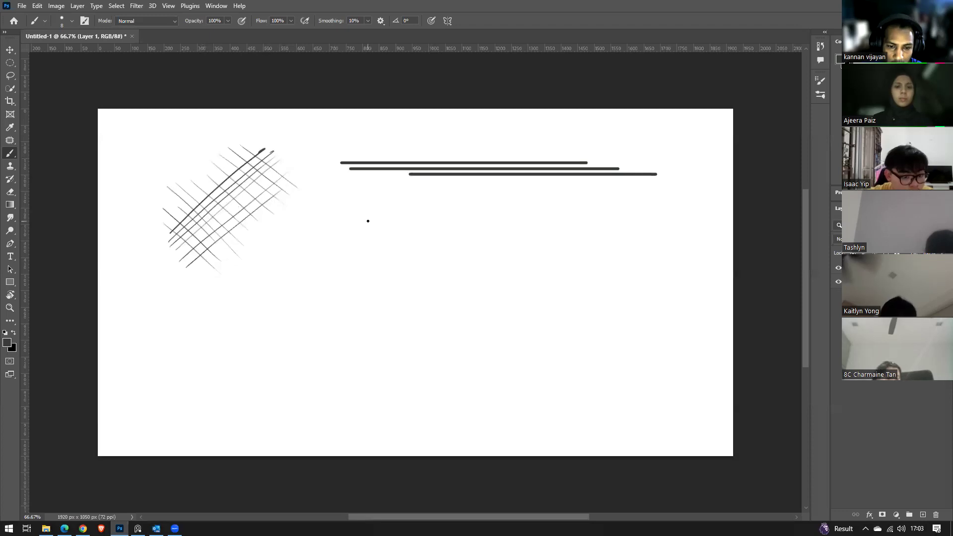
Paint a longer straight horizontal line below the three lines and a straight vertical line below the hatching, undoing the uneven attempt.
drag(343, 226, 636, 221)
key(ctrl+z)
drag(339, 240, 645, 239)
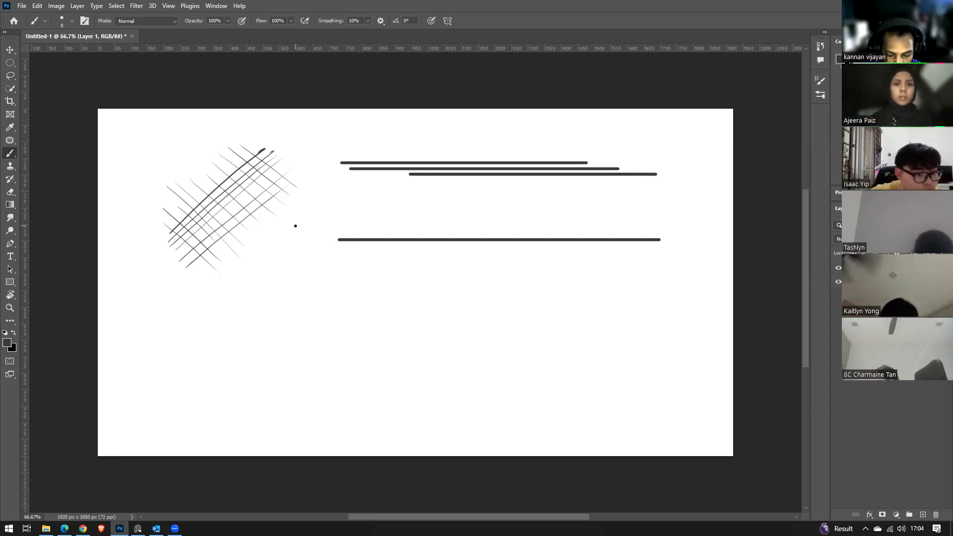
drag(293, 252, 300, 414)
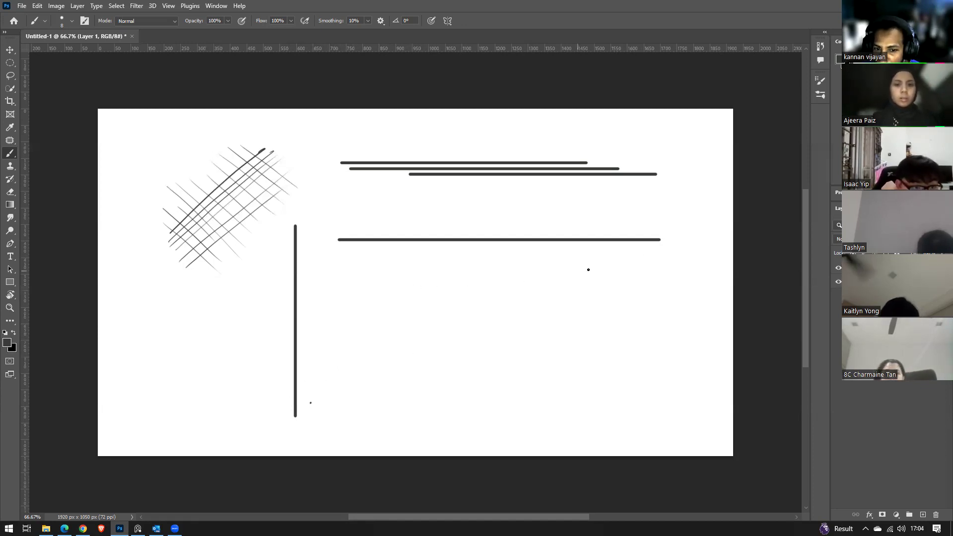
Paint a continuous chain of connected straight brush segments forming overlapping, widening polygons below the long horizontal line.
shift+click(648, 254)
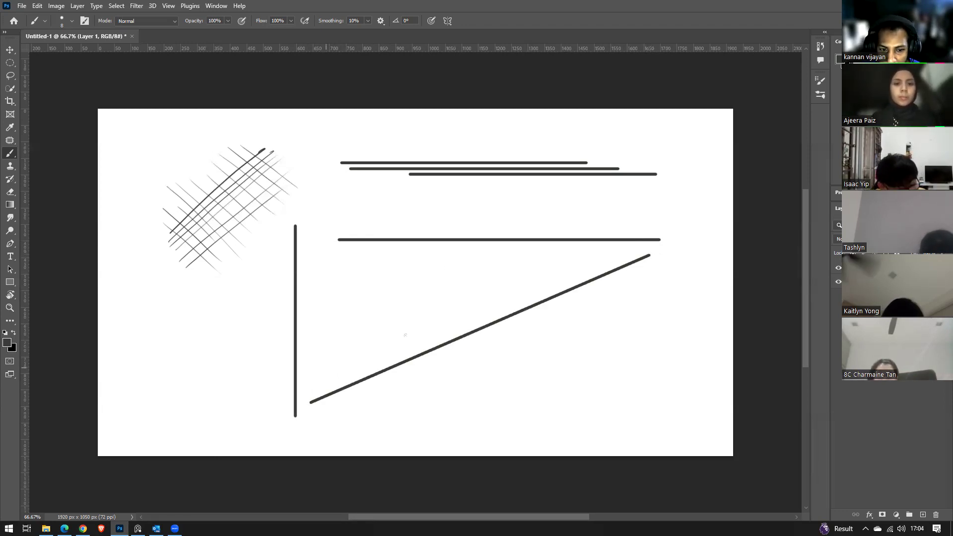
shift+click(337, 270)
shift+click(465, 376)
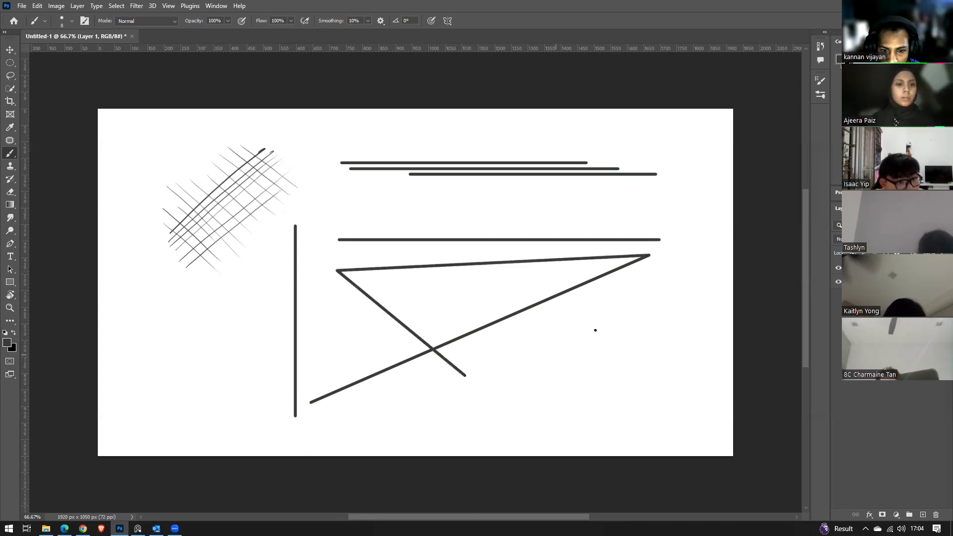
shift+click(599, 325)
shift+click(494, 282)
shift+click(343, 322)
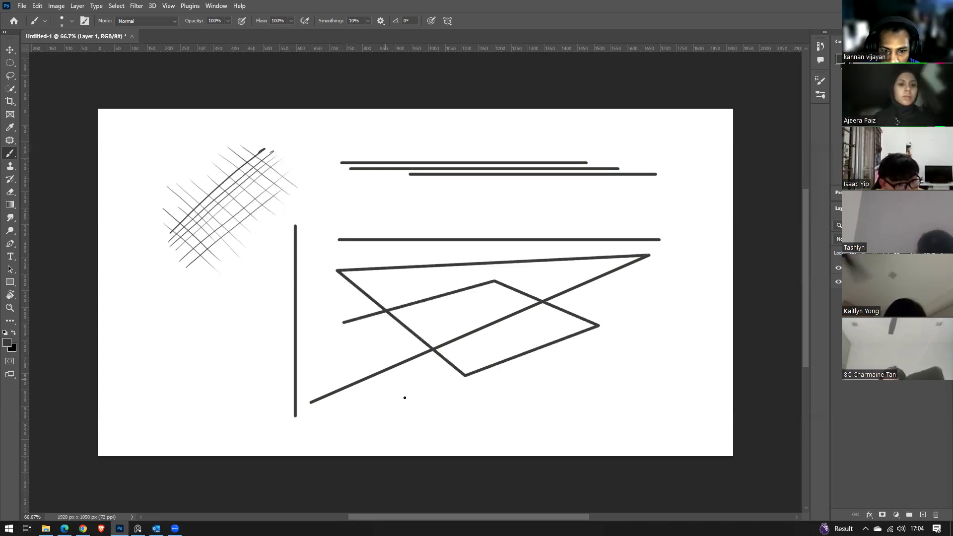
shift+click(417, 404)
shift+click(553, 363)
shift+click(649, 311)
shift+click(475, 303)
shift+click(470, 360)
shift+click(485, 406)
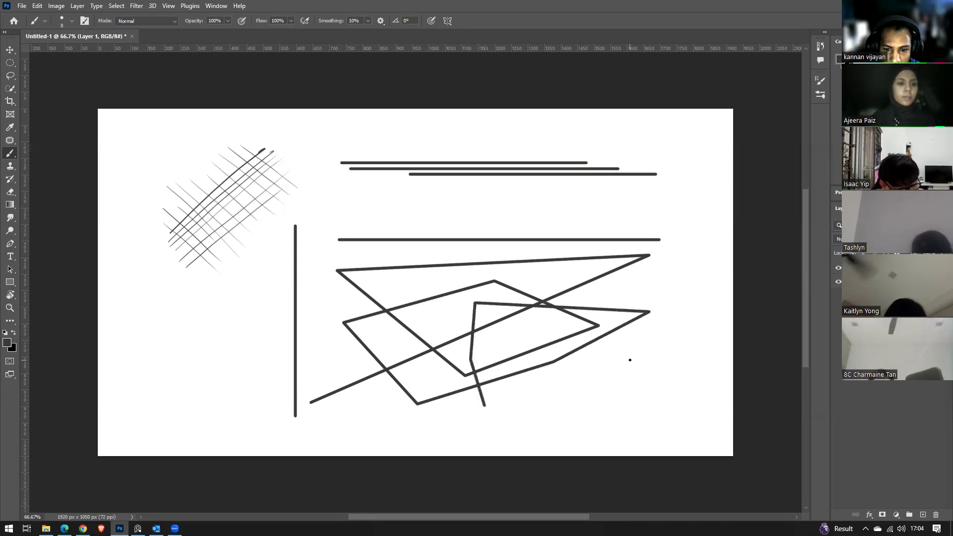
shift+click(629, 360)
shift+click(597, 291)
shift+click(530, 279)
shift+click(444, 306)
shift+click(401, 346)
shift+click(439, 383)
shift+click(477, 428)
shift+click(656, 394)
shift+click(684, 320)
shift+click(636, 277)
shift+click(556, 270)
shift+click(448, 275)
shift+click(332, 303)
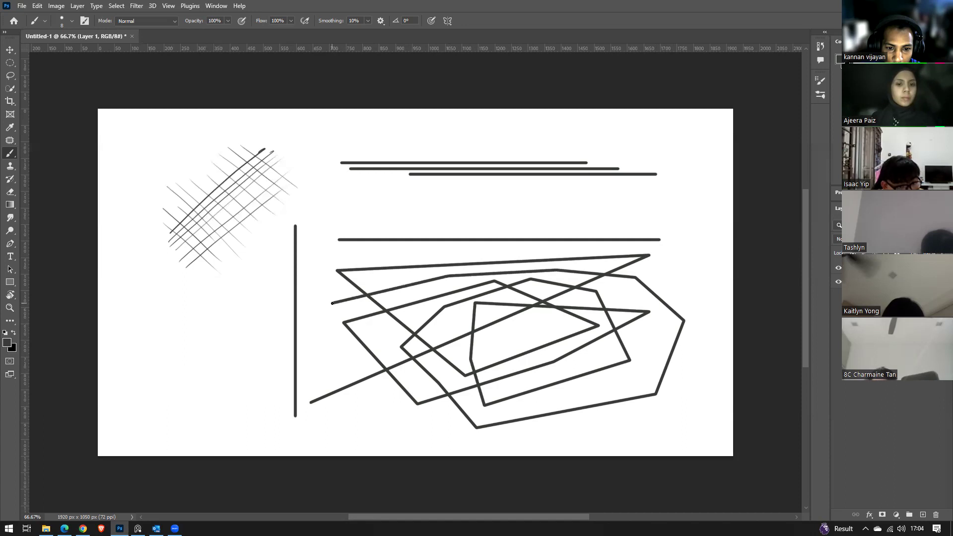
shift+click(326, 368)
shift+click(413, 432)
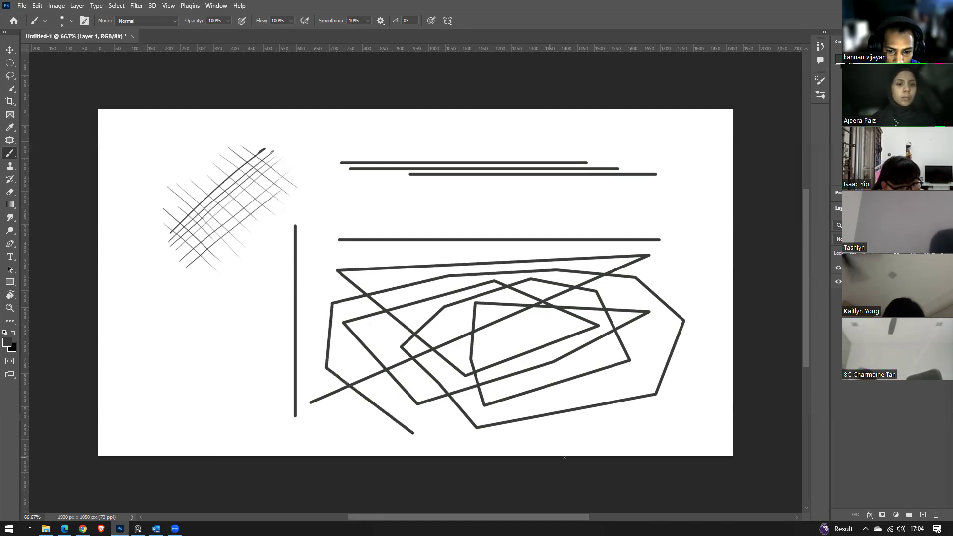
shift+click(598, 432)
shift+click(707, 405)
shift+click(706, 286)
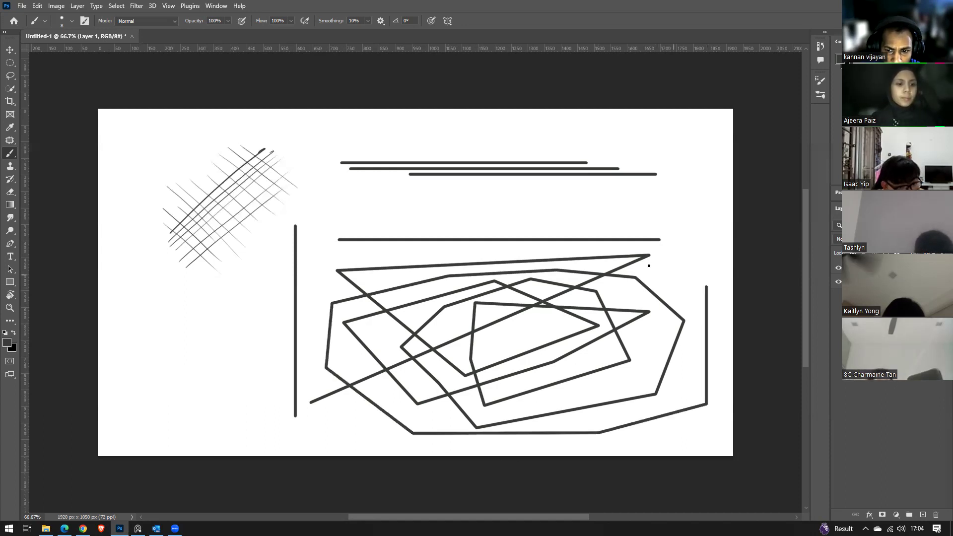
shift+click(649, 265)
shift+click(525, 247)
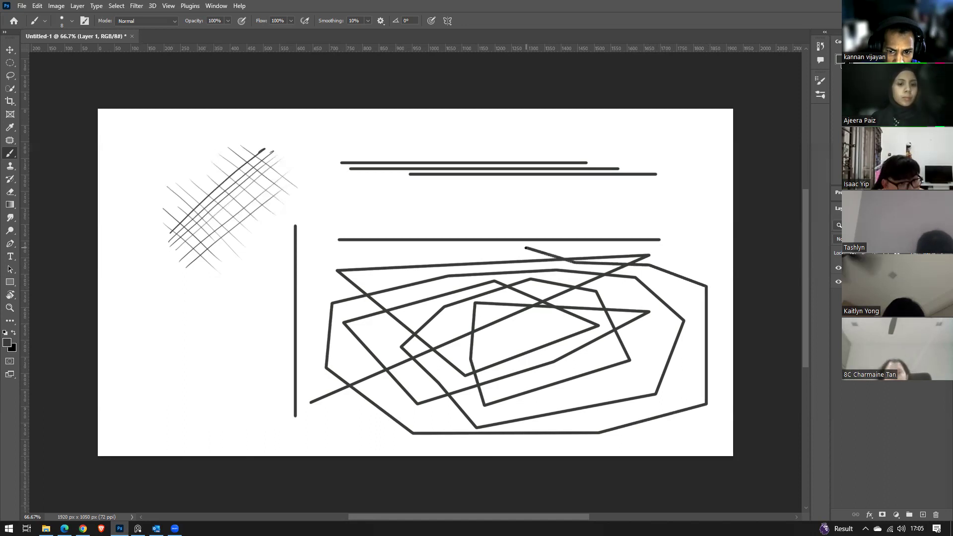
shift+click(392, 250)
shift+click(315, 261)
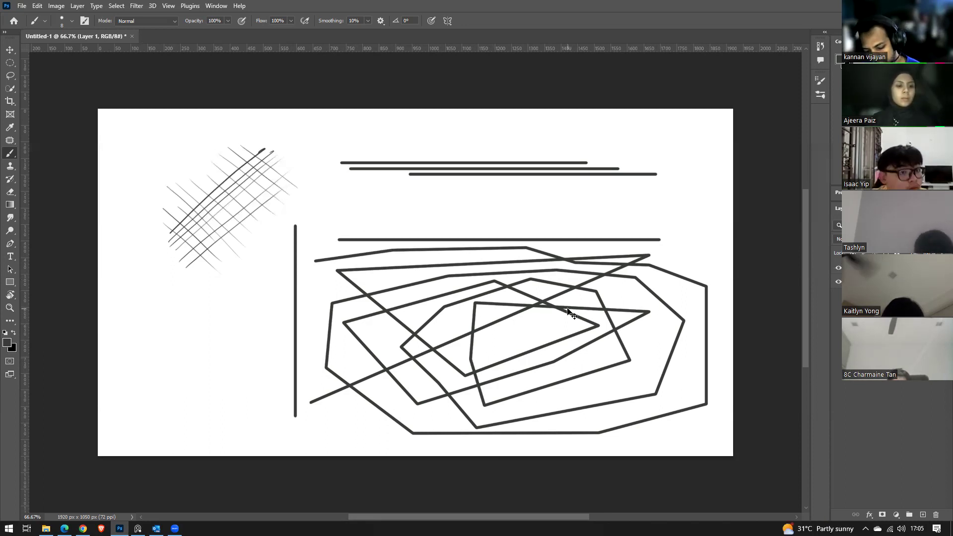
Scale the whole drawing on the layer down to about 36% and move it into the canvas's upper-left corner.
key(ctrl+t)
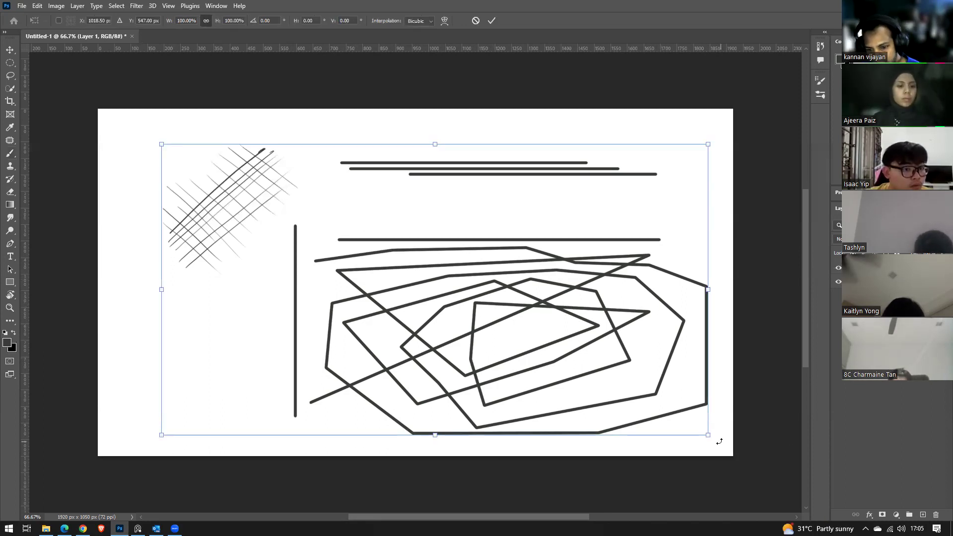
drag(707, 435, 340, 279)
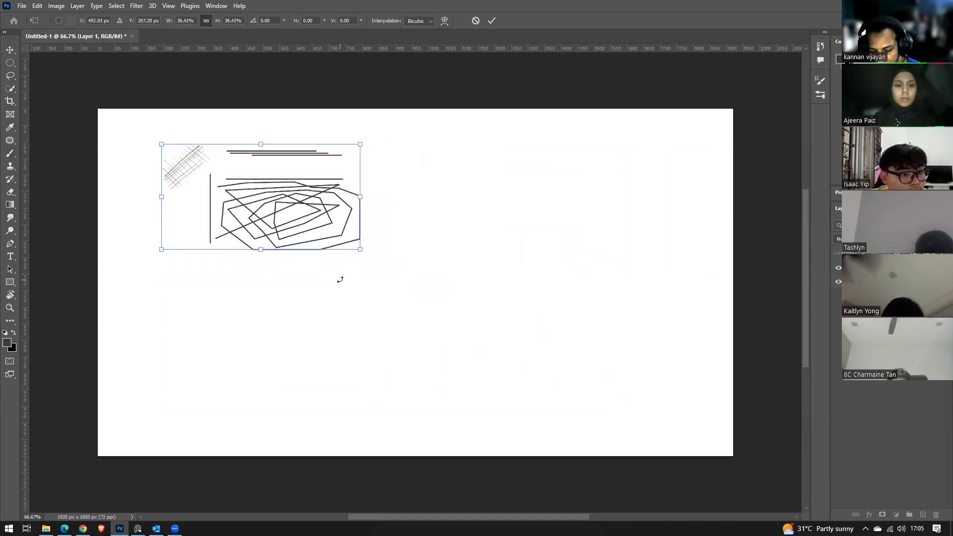
drag(280, 223, 238, 214)
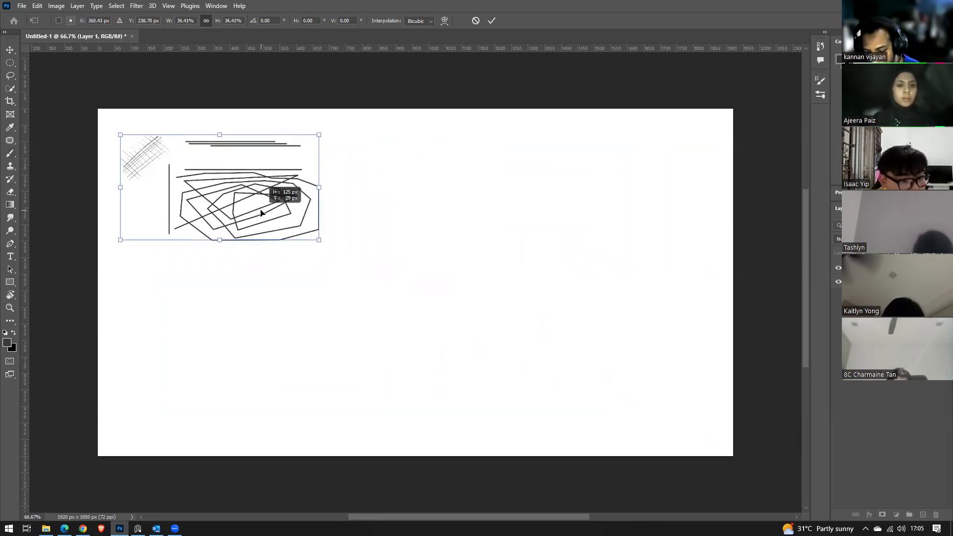
key(Return)
key(b)
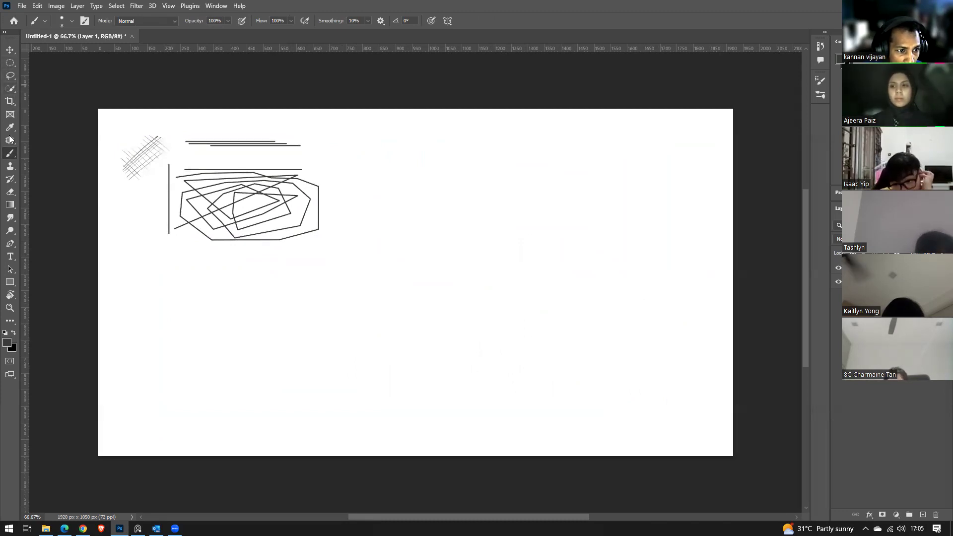
Draw a large closed four-sided path with the Pen tool in the empty area of the canvas.
click(7, 247)
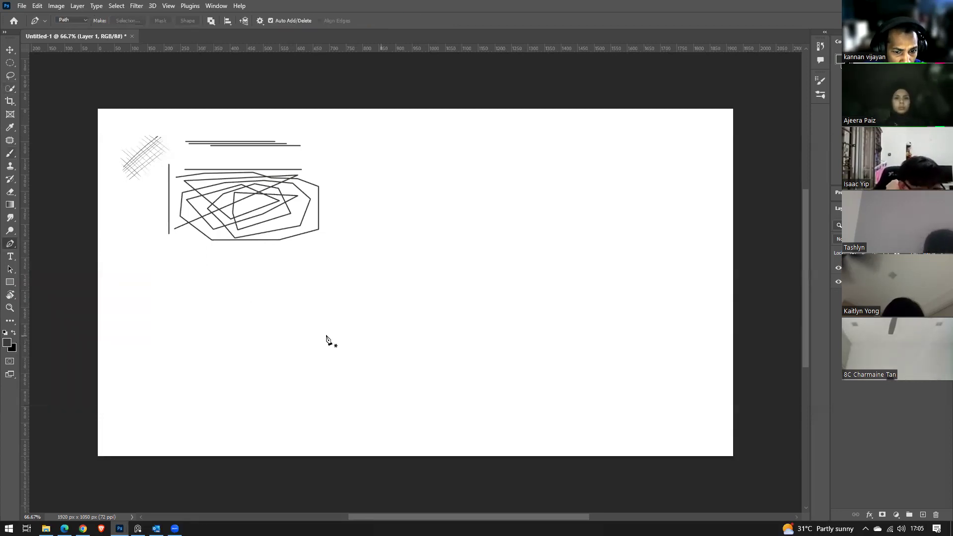
click(264, 333)
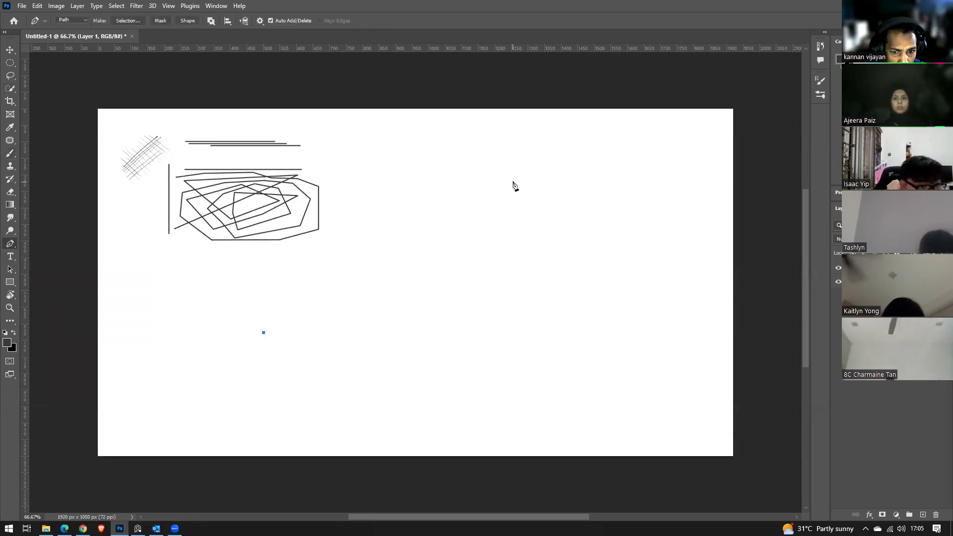
click(486, 176)
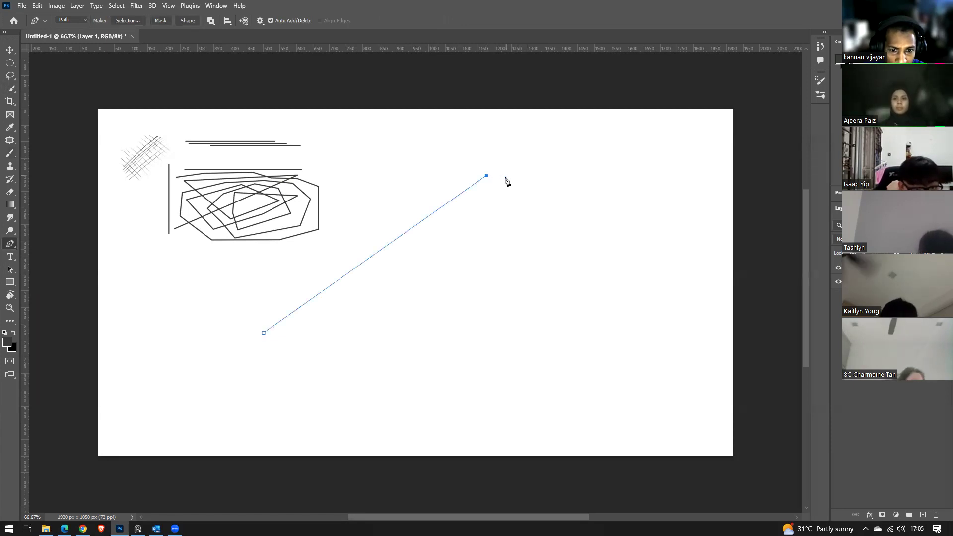
click(447, 203)
click(487, 176)
click(675, 294)
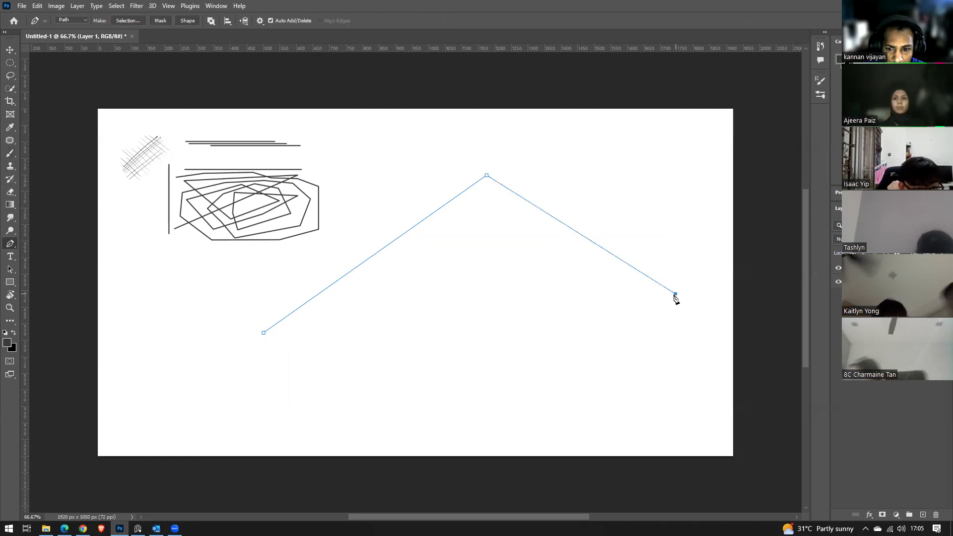
click(438, 415)
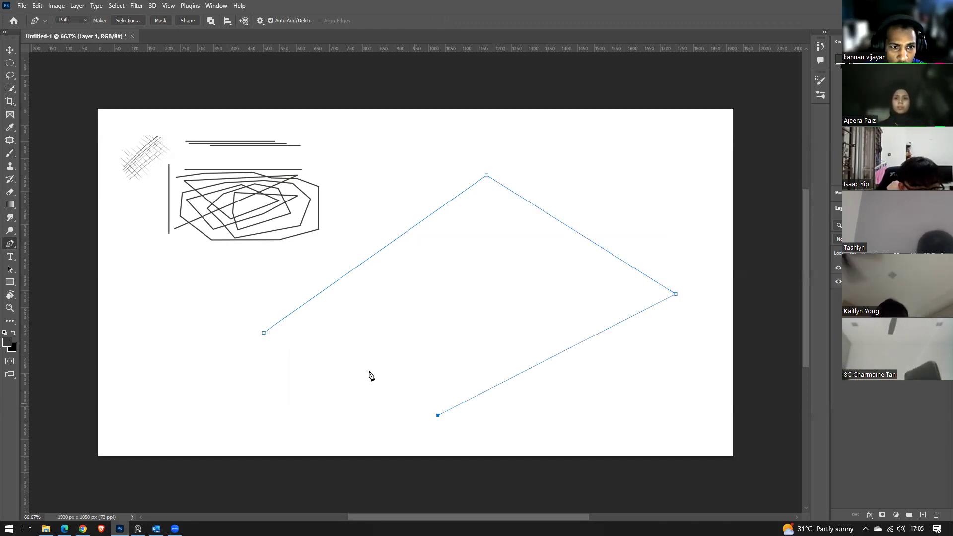
click(264, 332)
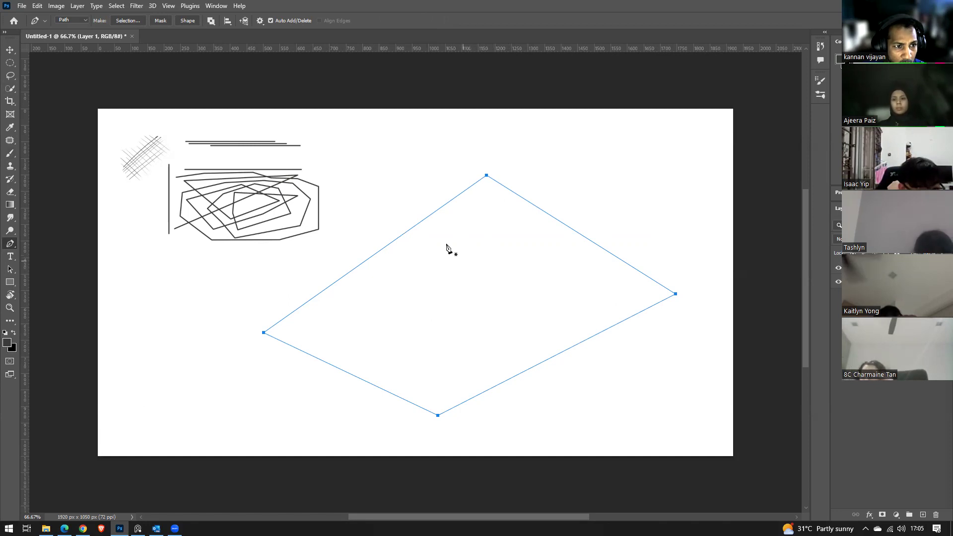
Delete the path's top anchor point and bend the resulting upper edge upward into an arch.
click(486, 176)
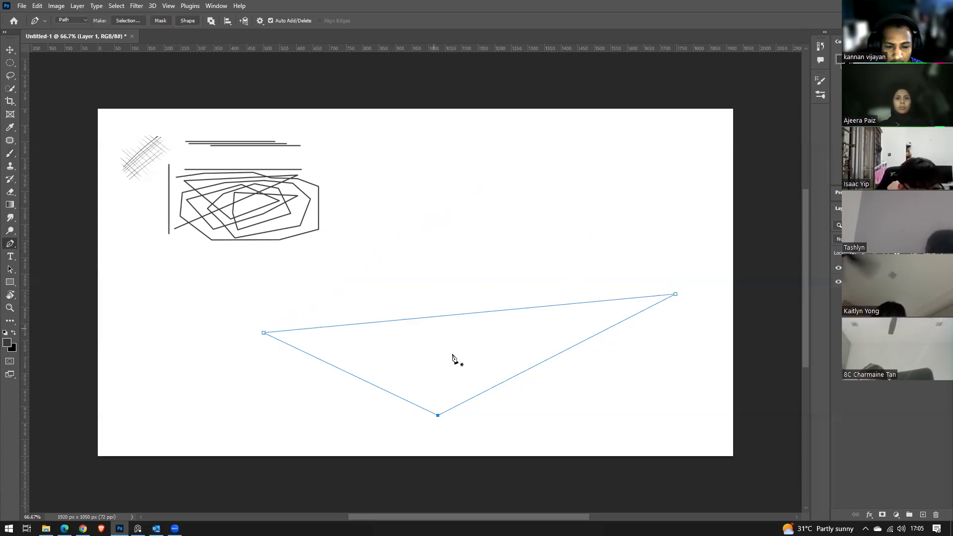
click(443, 316)
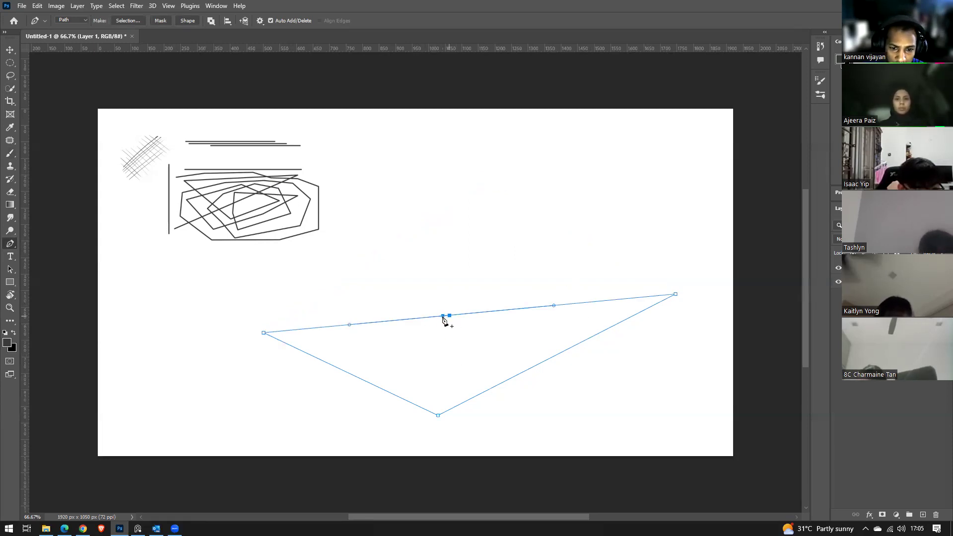
drag(443, 318, 446, 235)
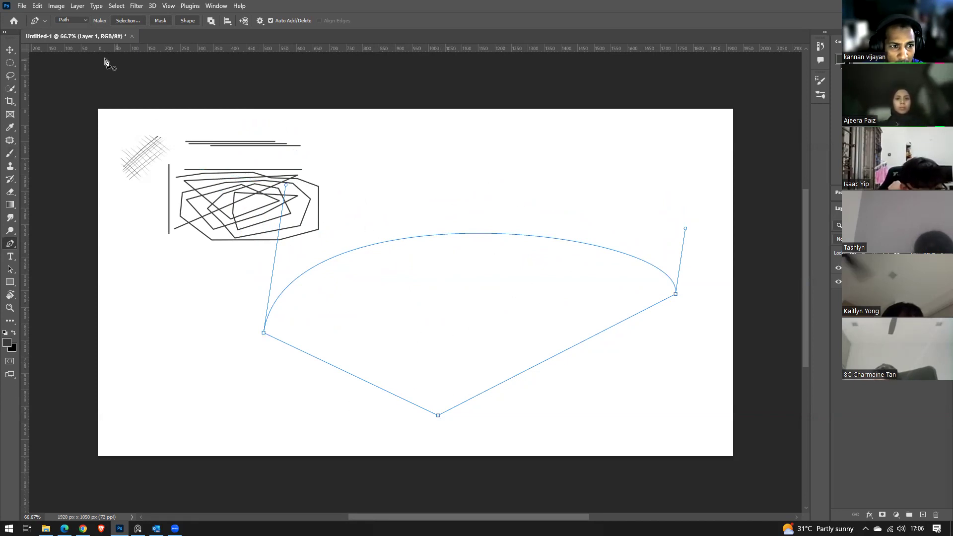
Switch the Pen tool's mode to Shape and back to Path.
click(84, 21)
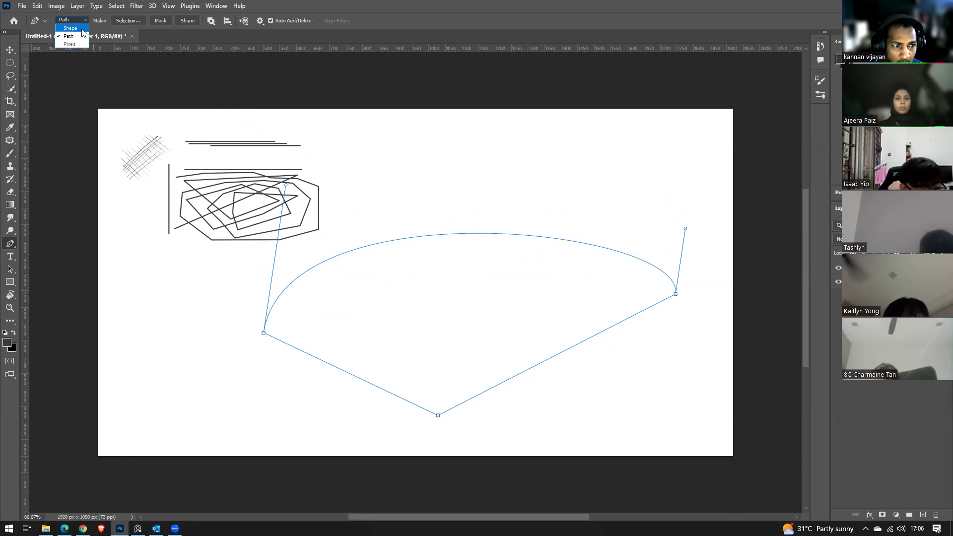
click(82, 28)
click(88, 20)
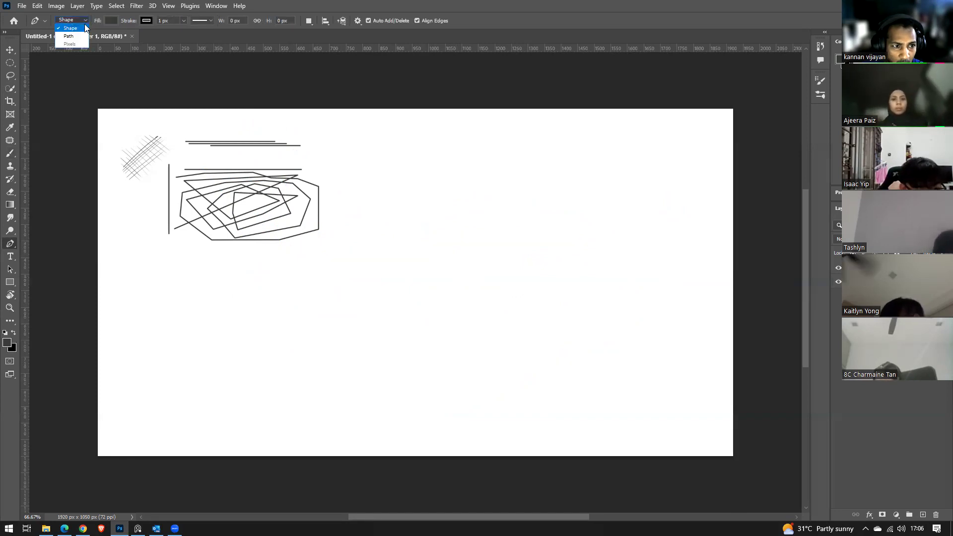
click(79, 35)
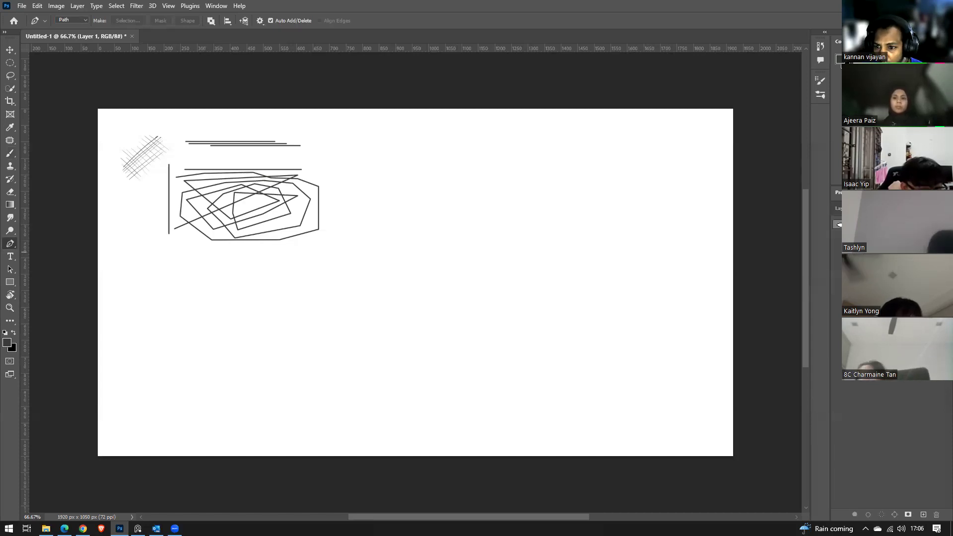
Load the arched work path as a selection.
click(838, 225)
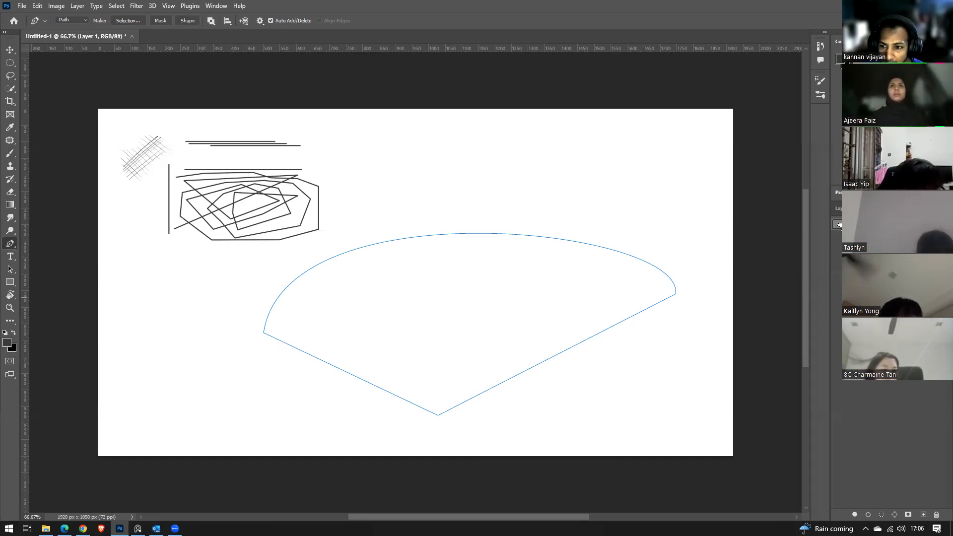
ctrl+click(839, 226)
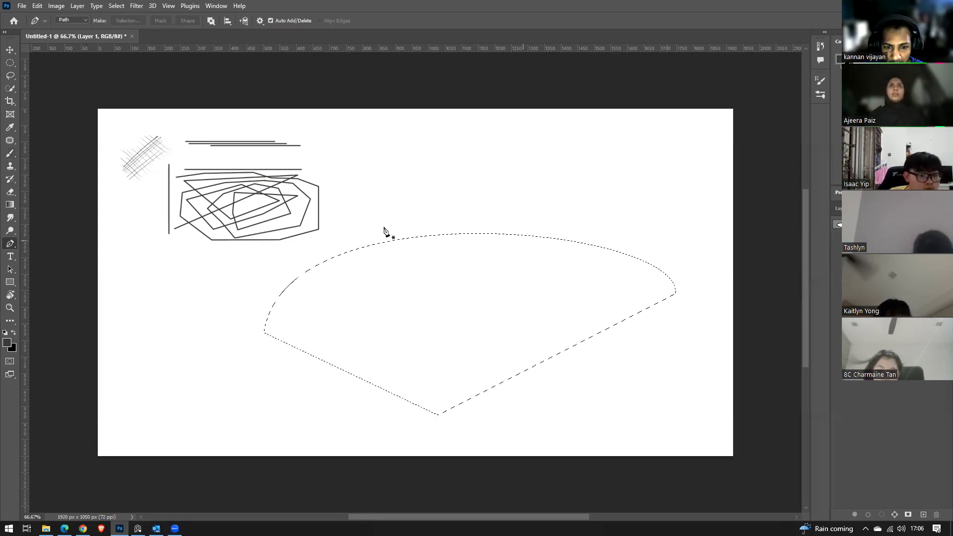
right_click(312, 268)
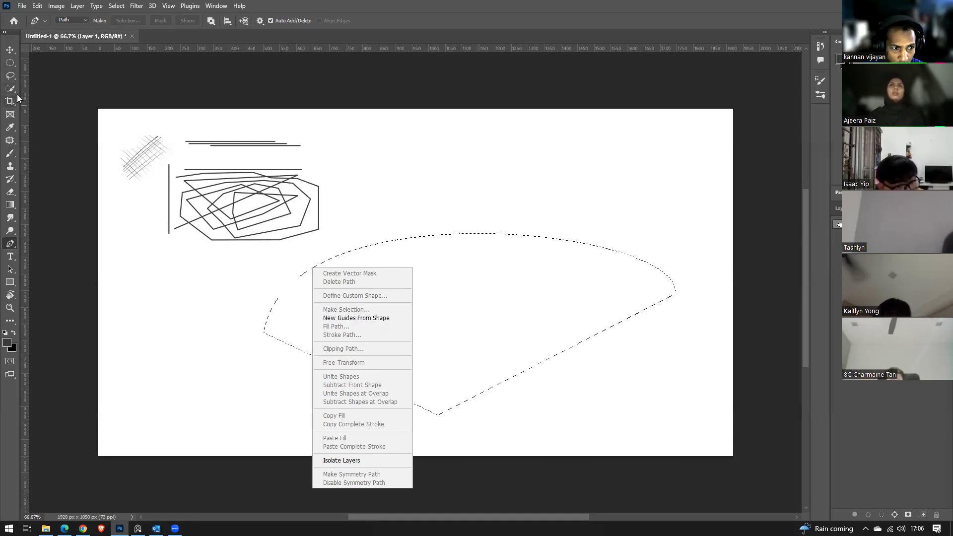
key(Escape)
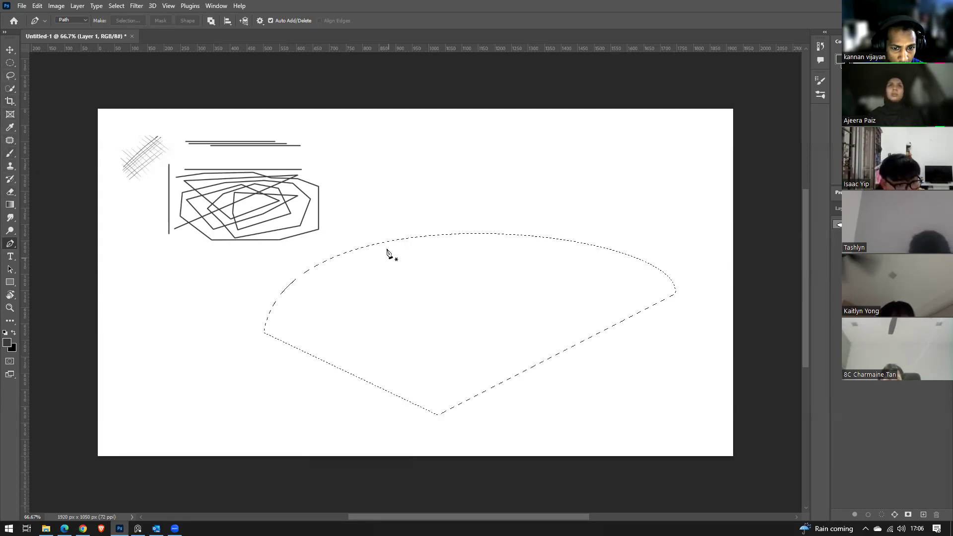
click(11, 156)
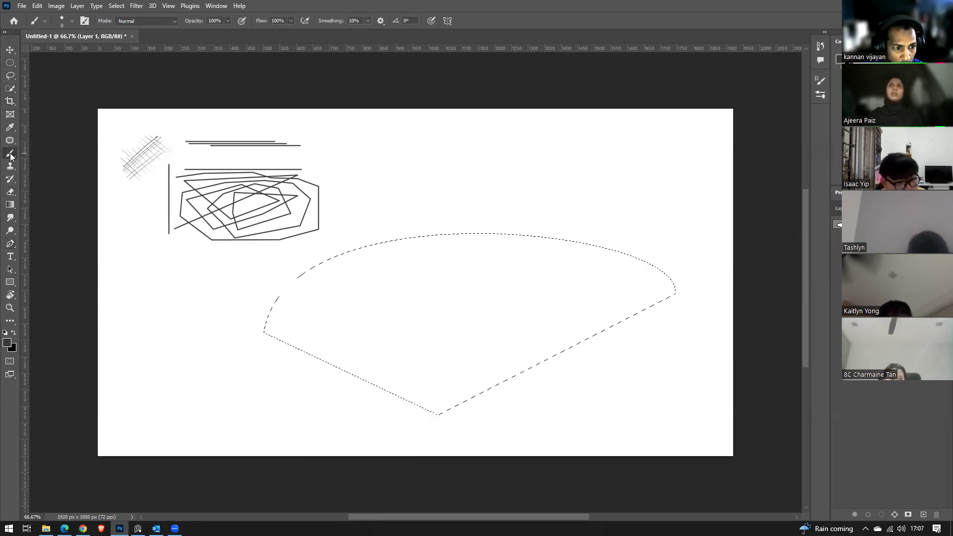
right_click(384, 241)
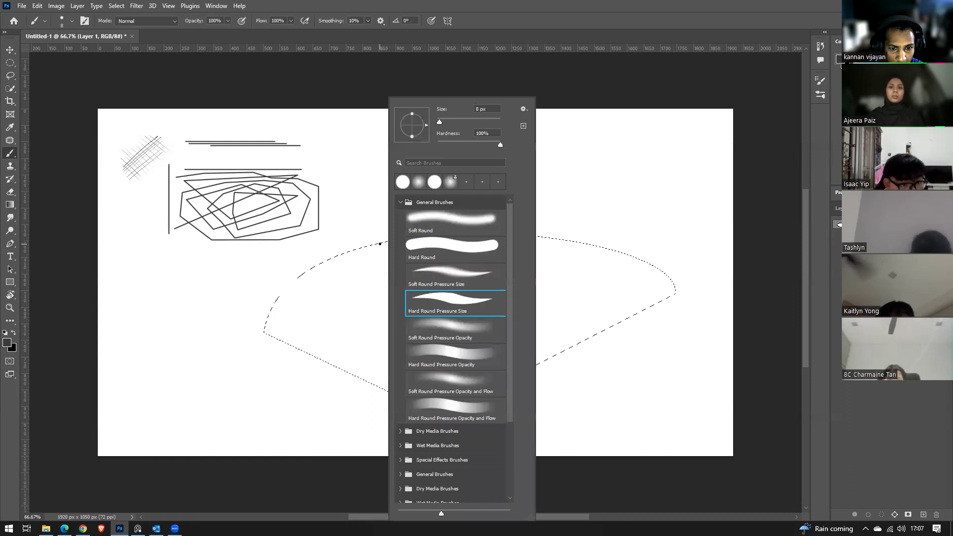
click(597, 100)
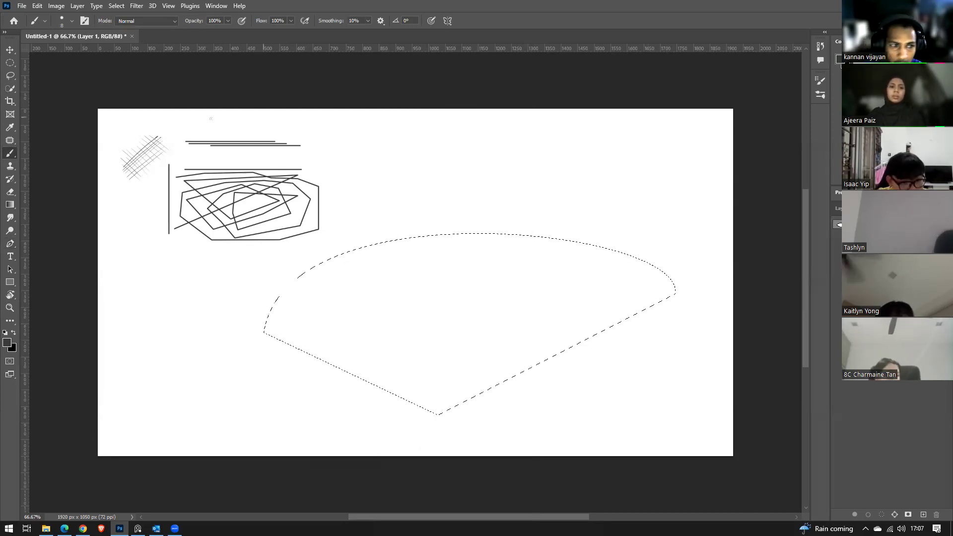
click(10, 51)
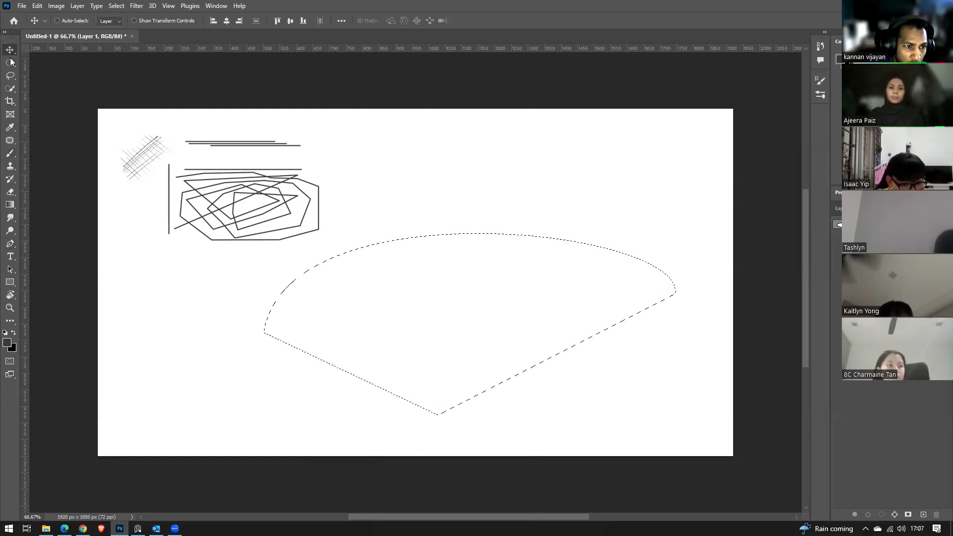
click(497, 236)
click(459, 197)
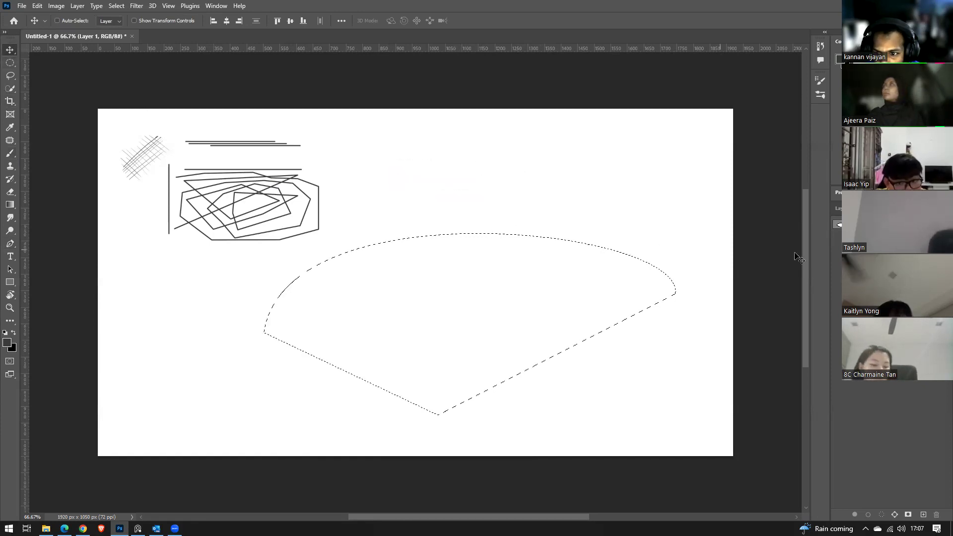
Fill the arched selection on Layer 1 with the dark foreground color in Normal mode at 100% opacity, using the Elliptical Marquee tool's fill option.
click(837, 208)
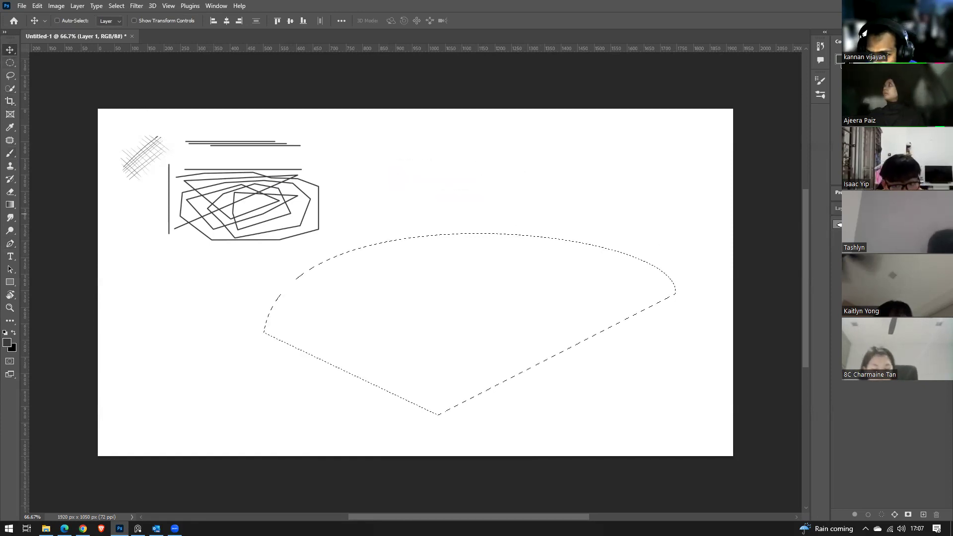
click(510, 378)
click(463, 200)
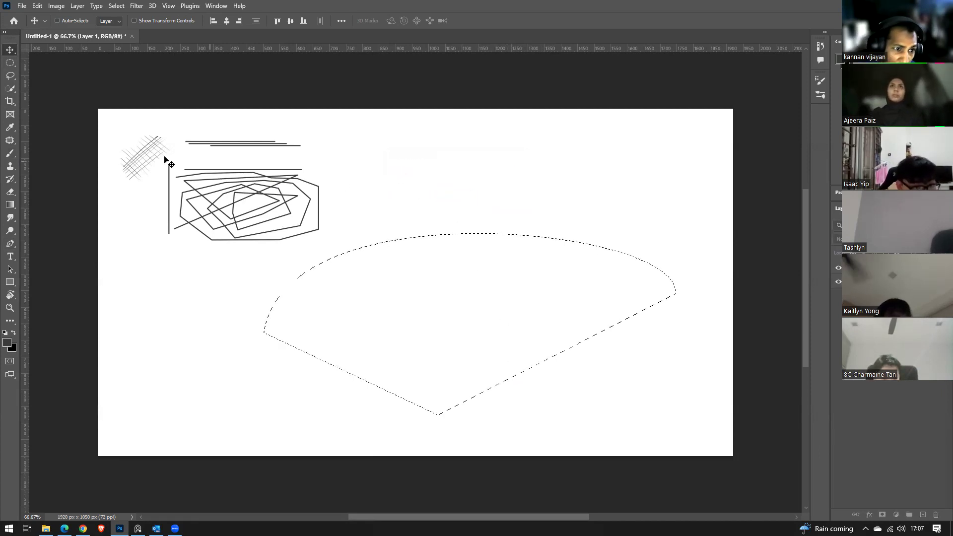
click(13, 67)
click(533, 235)
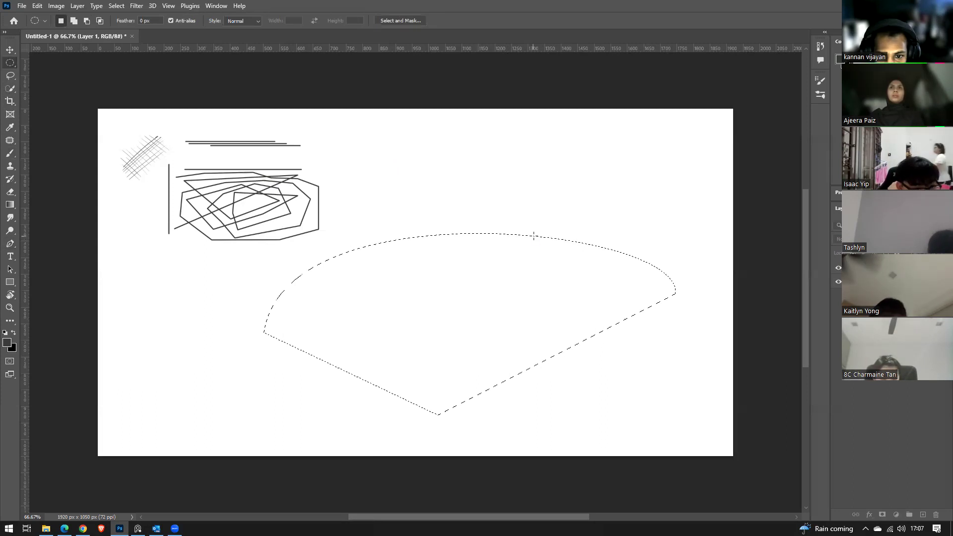
right_click(533, 236)
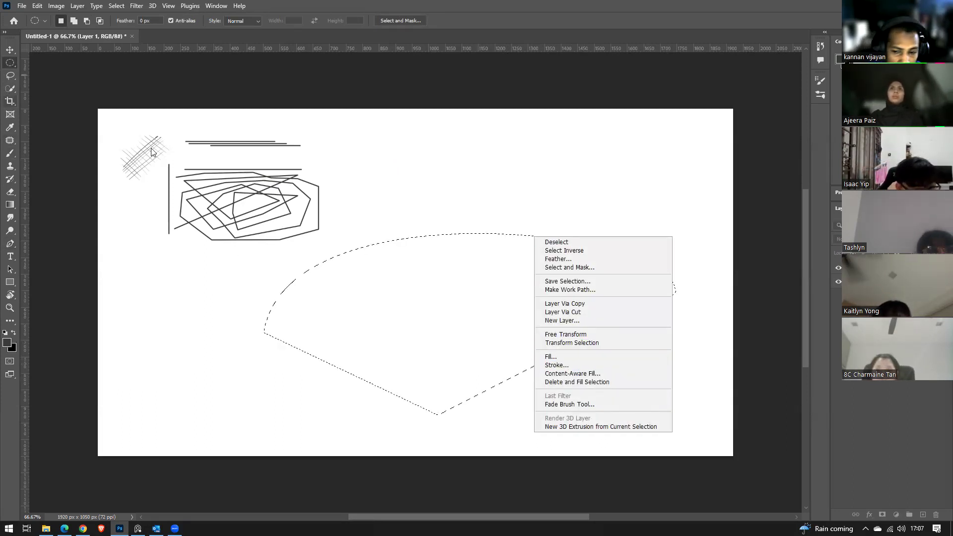
click(578, 357)
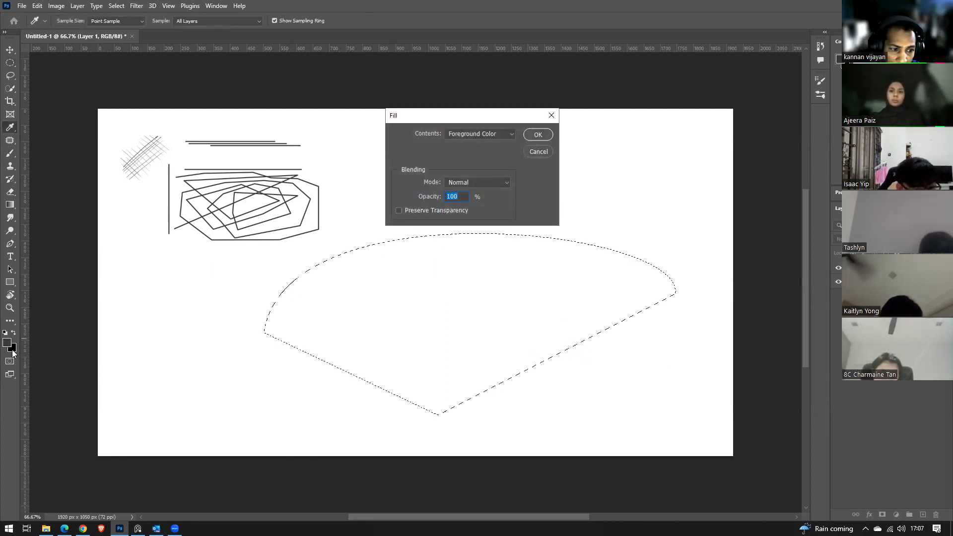
click(637, 171)
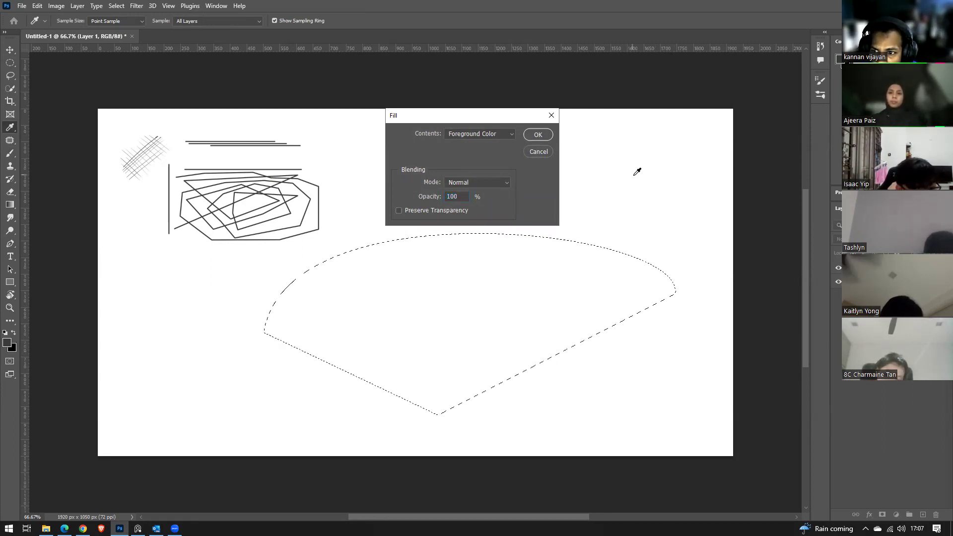
click(544, 136)
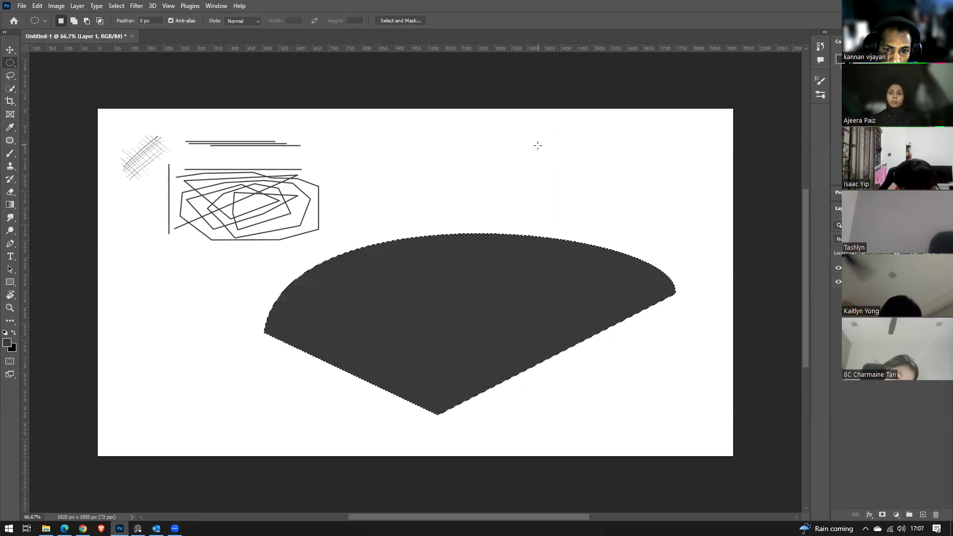
Set the foreground color to bright green 00ff00 and fill the arched selection with it.
click(9, 345)
click(628, 90)
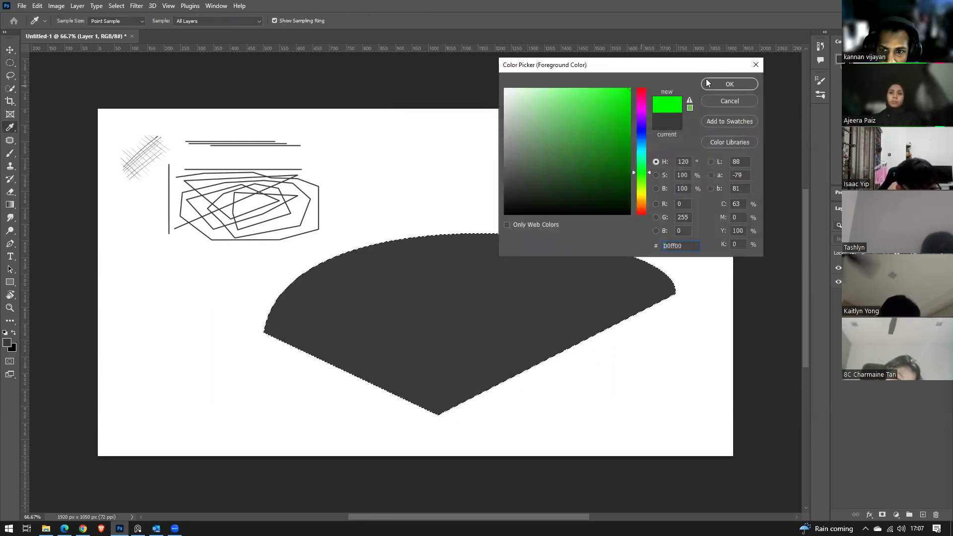
click(729, 84)
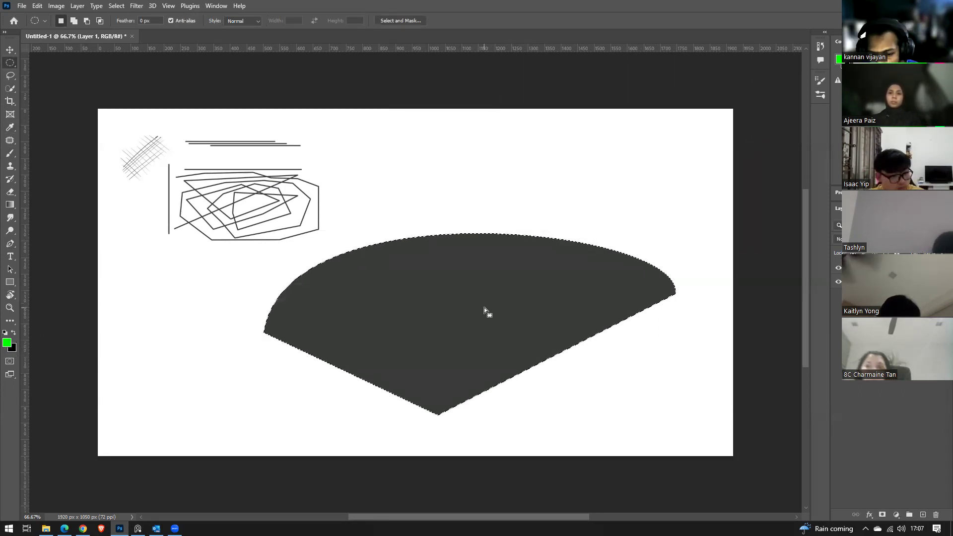
right_click(447, 300)
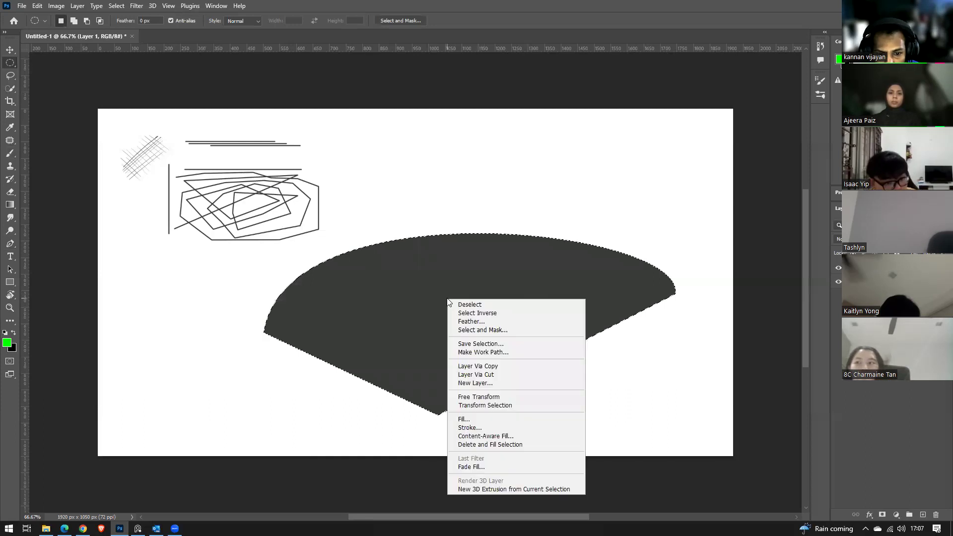
click(478, 420)
click(536, 136)
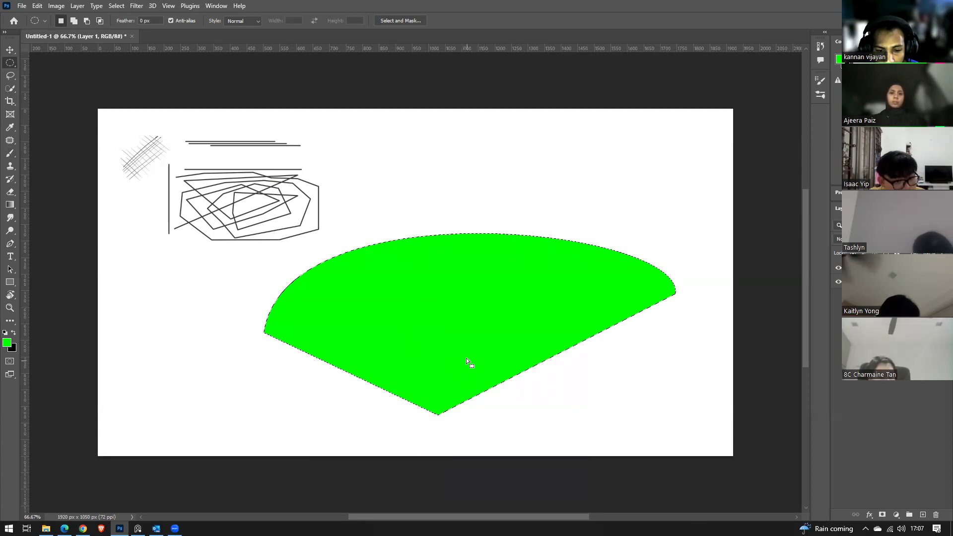
Clear the green fill and outline the selection with a 1 px green centered stroke, leaving nothing selected.
key(ctrl+BackSpace)
key(Delete)
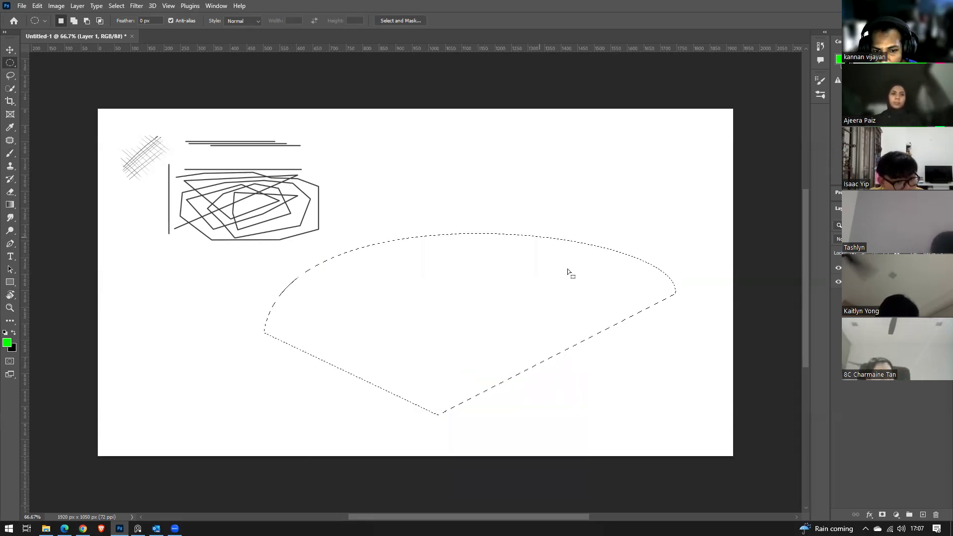
right_click(548, 360)
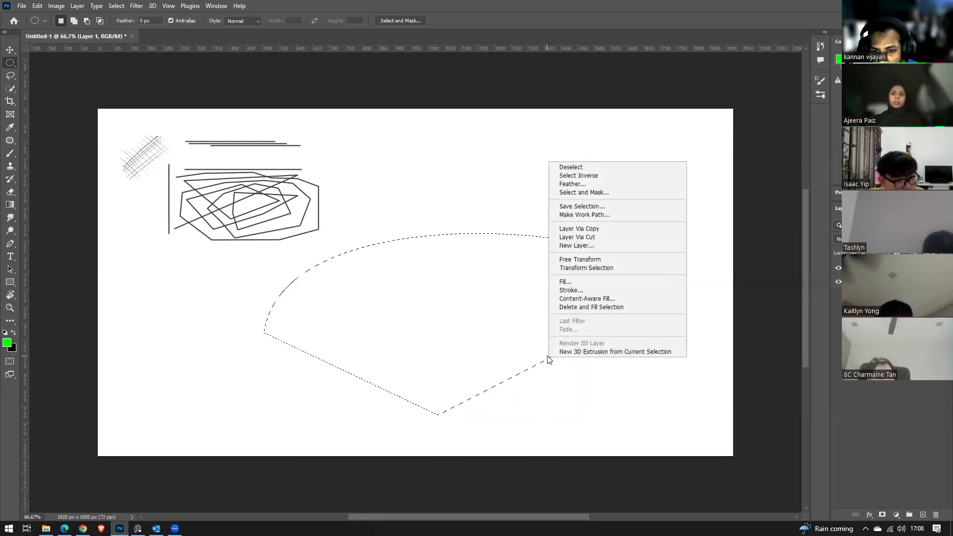
click(577, 291)
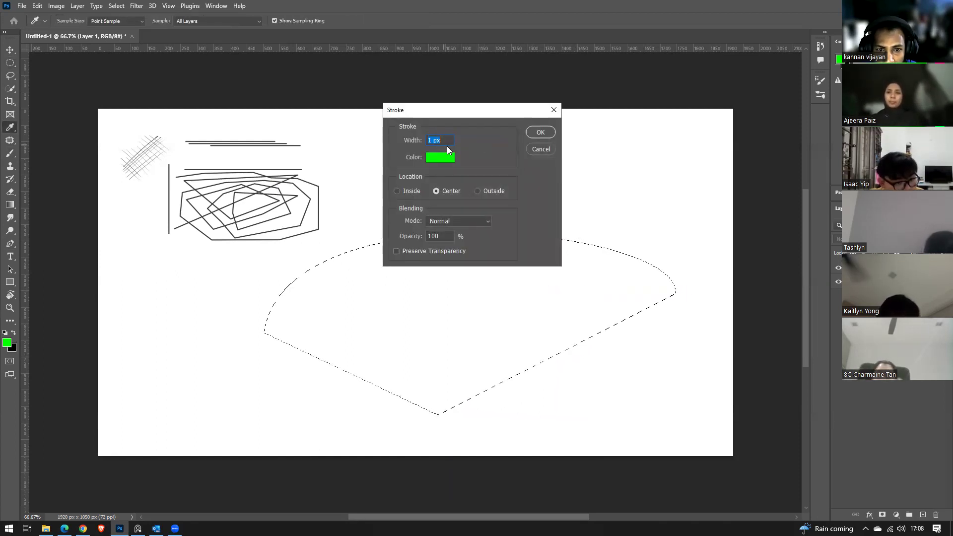
click(540, 133)
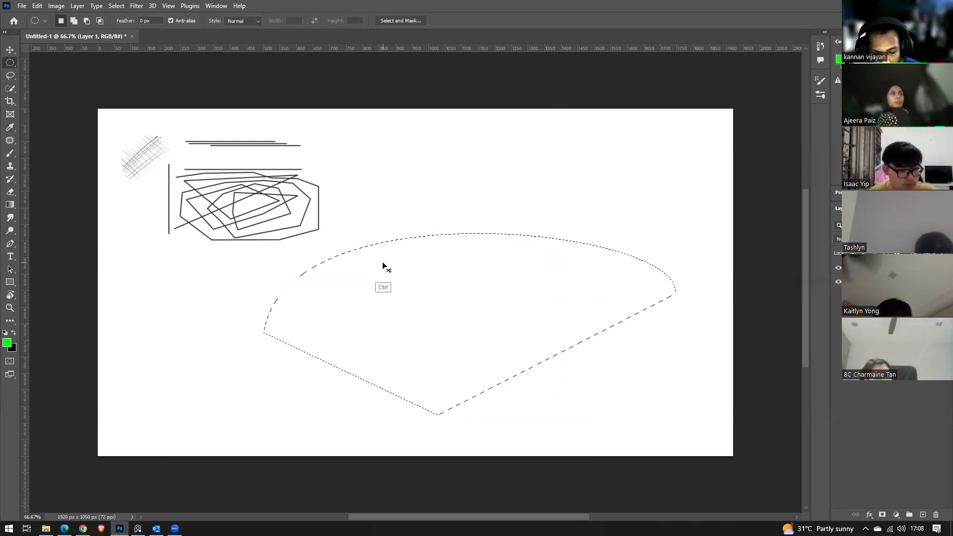
key(ctrl+d)
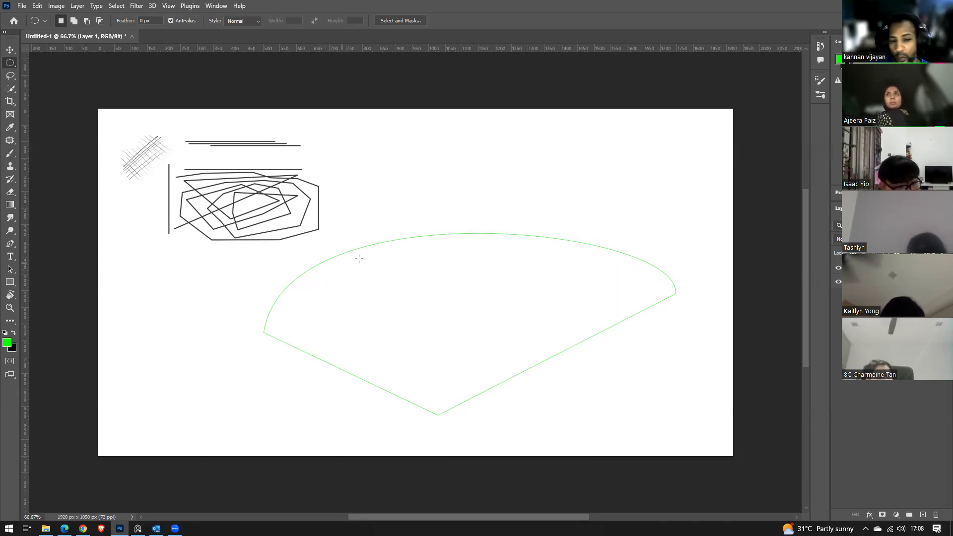
Hide the layer holding the drawings and add a new empty layer with the Brush tool active.
key(b)
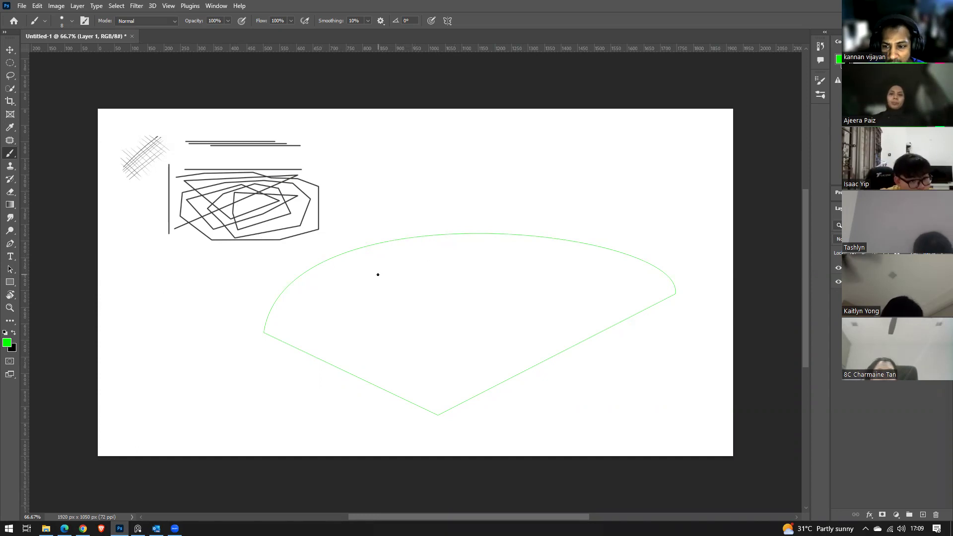
click(838, 269)
key(ctrl+shift+alt+n)
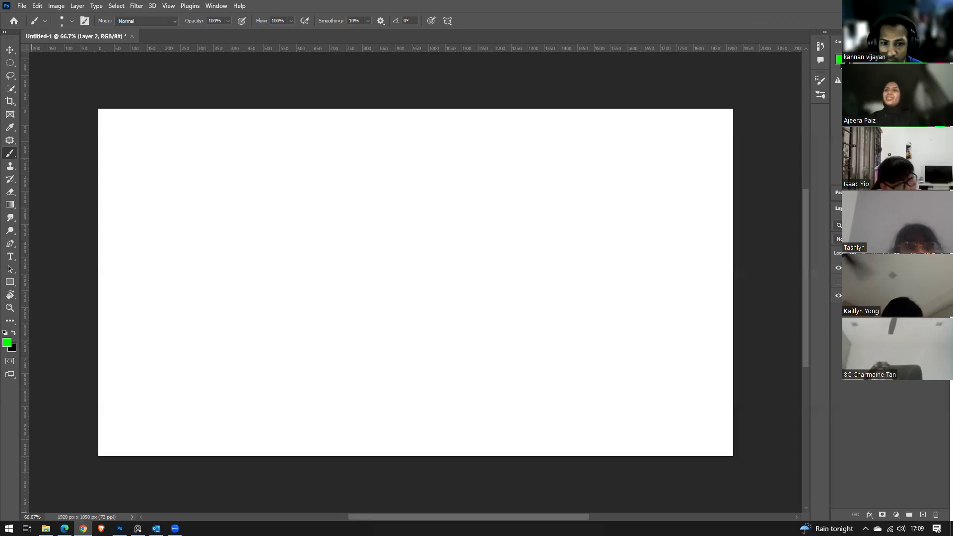
Switch to Chrome and search Google for "rock".
click(83, 528)
click(557, 45)
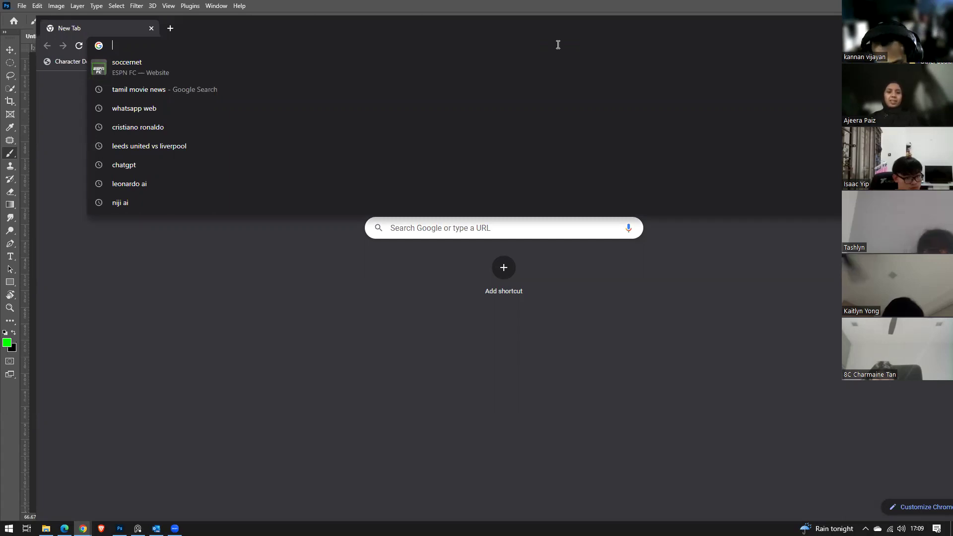
text(rock)
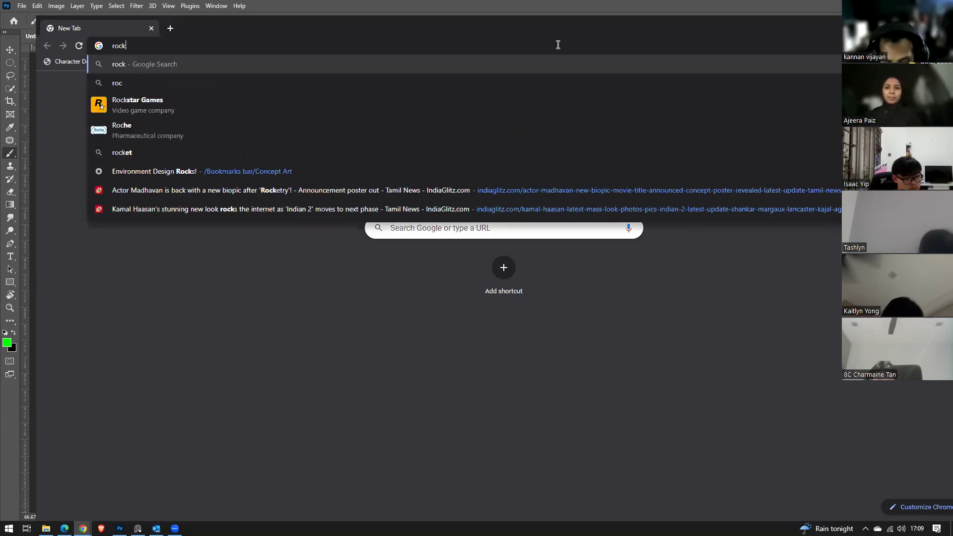
key(Return)
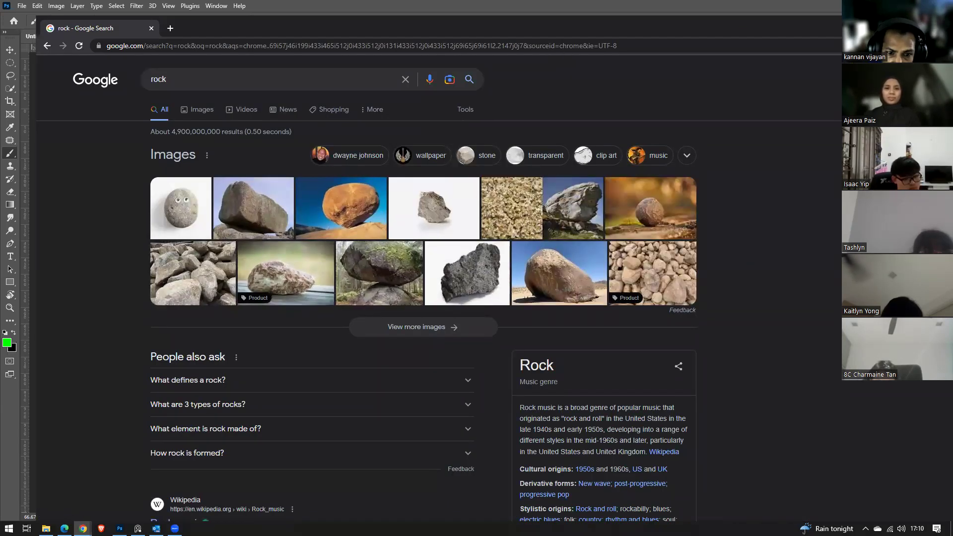
Copy the dark grey rock image from the National Geographic Kids result and return to Photoshop.
click(379, 273)
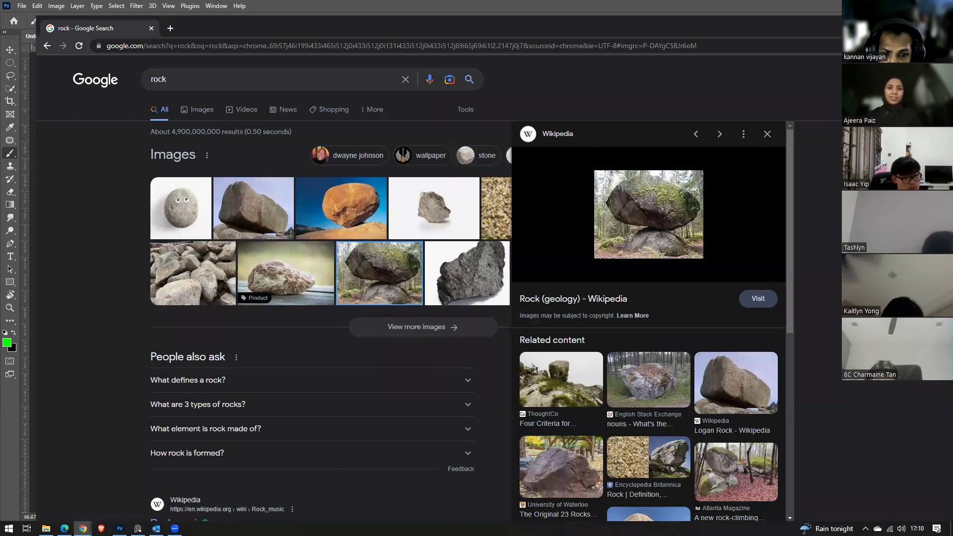
key(Right)
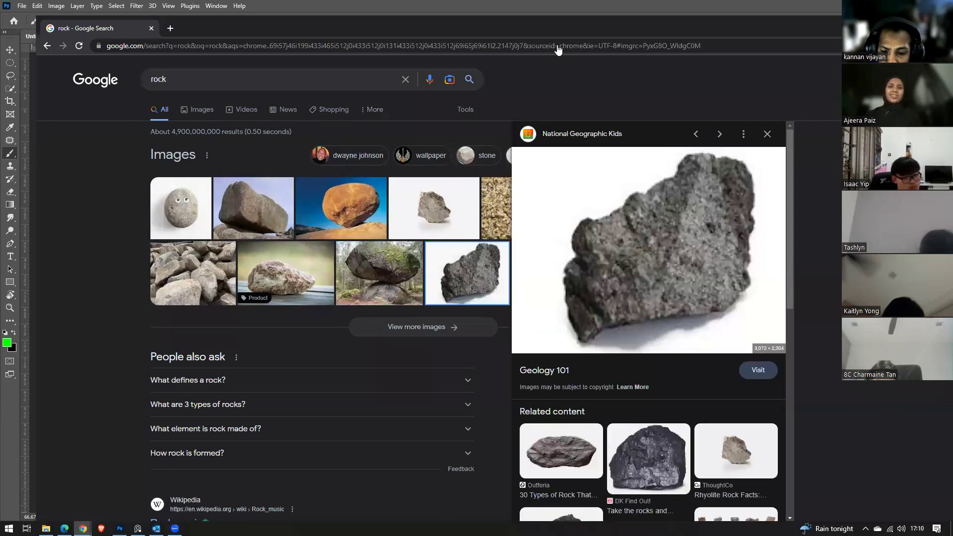
right_click(635, 247)
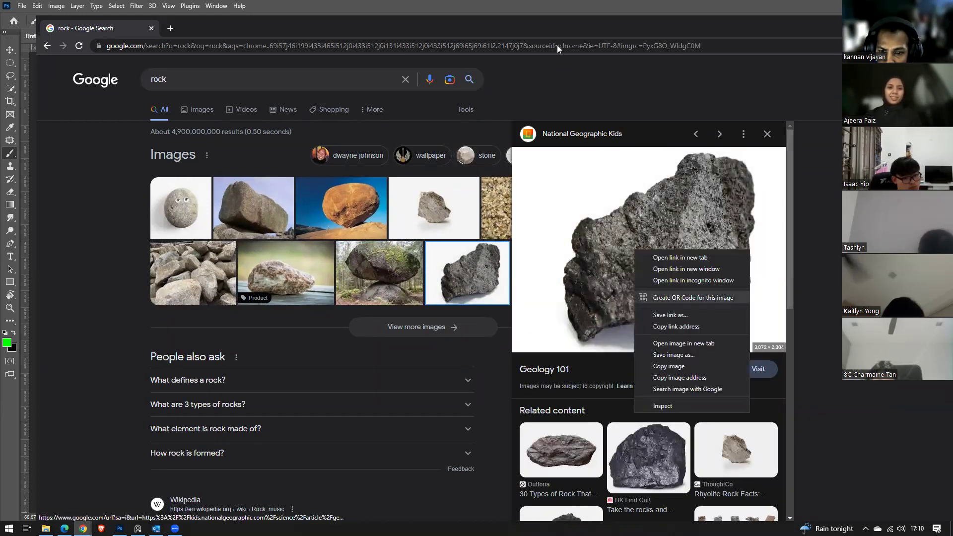
click(660, 364)
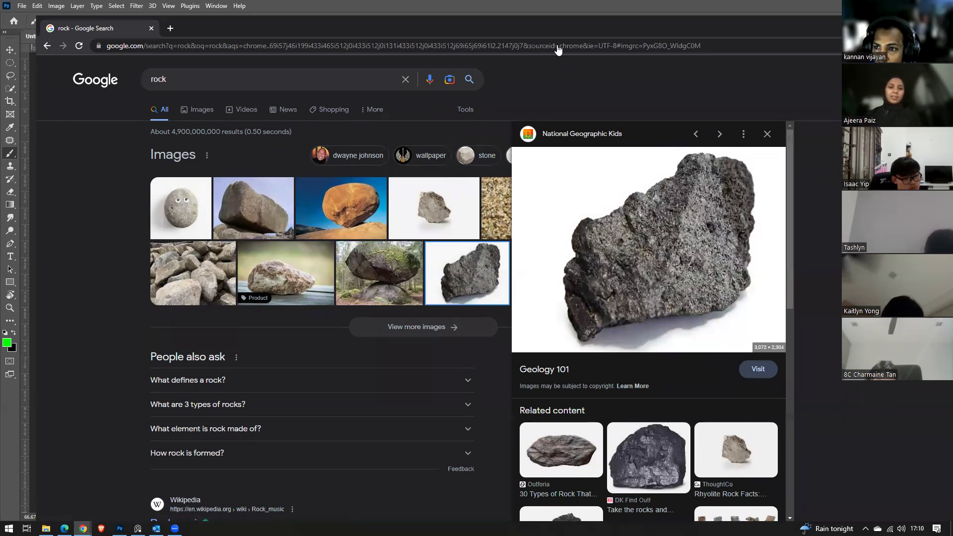
key(alt+Tab)
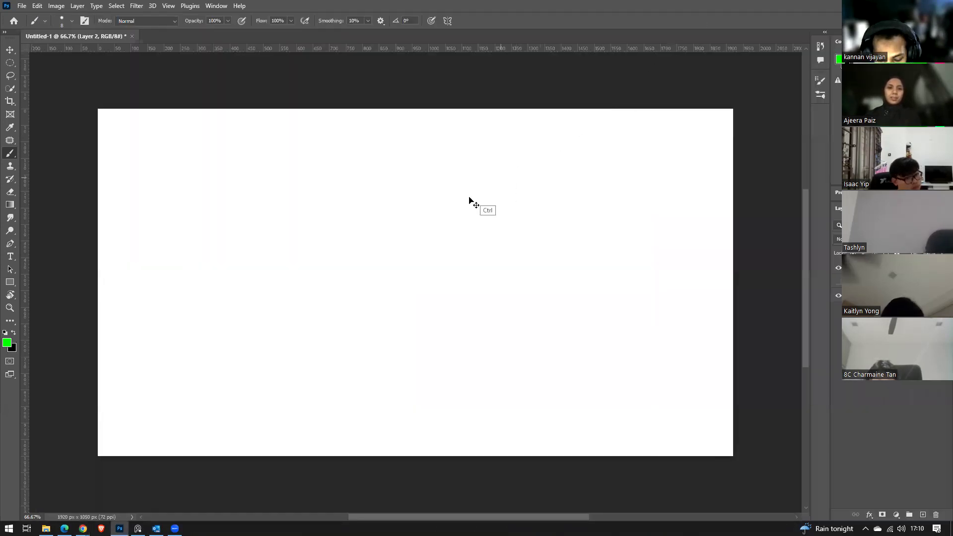
Paste the copied rock image, scale it down to about 23%, and place it slightly left of the canvas centre.
key(ctrl+v)
key(v)
mouse_move(577, 345)
mouse_down()
mouse_move(426, 288)
mouse_move(448, 283)
mouse_up()
key(ctrl)
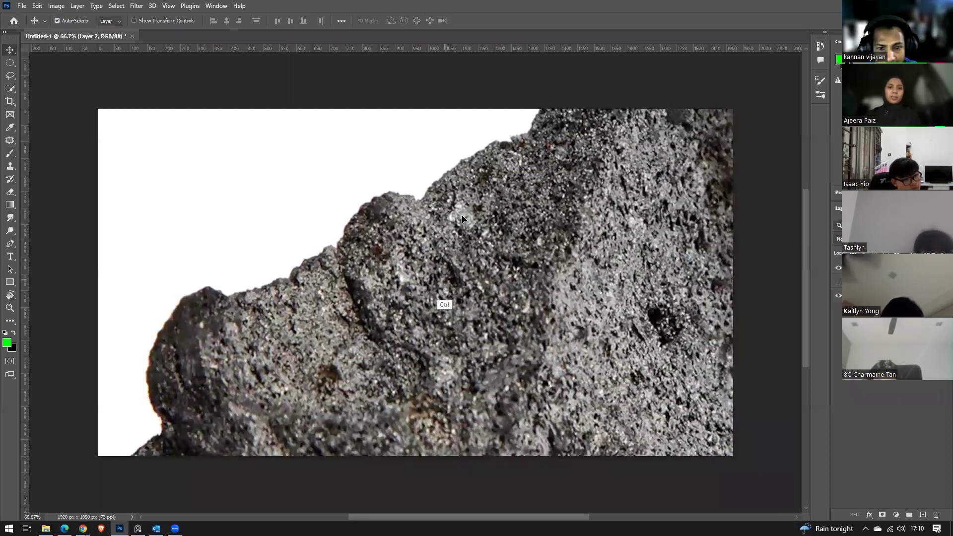
key(ctrl+t)
drag(443, 321, 162, 140)
drag(434, 251, 580, 336)
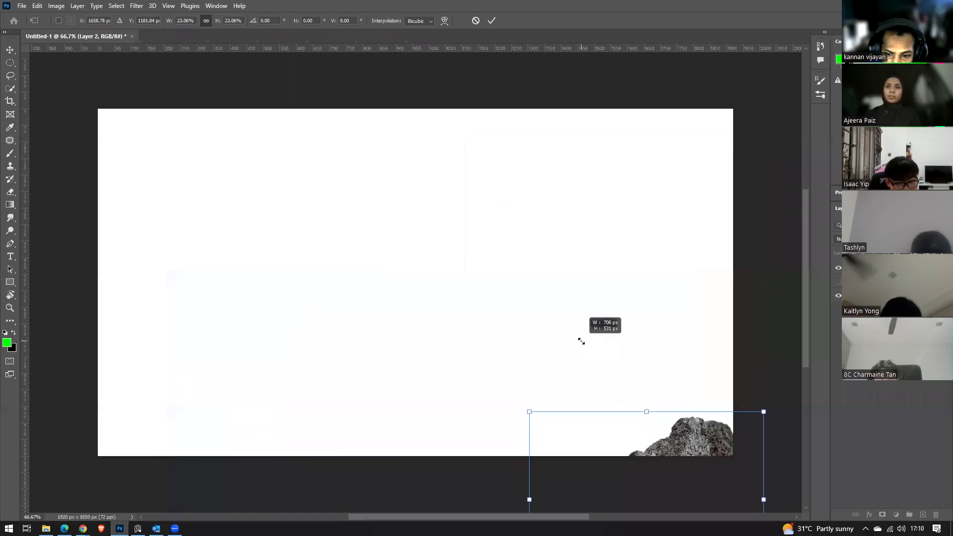
drag(680, 439, 419, 203)
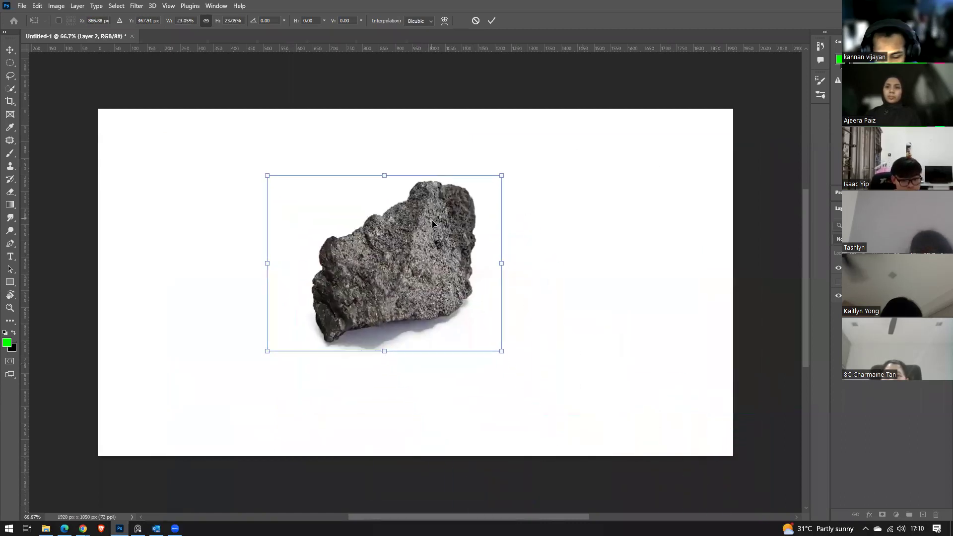
key(Return)
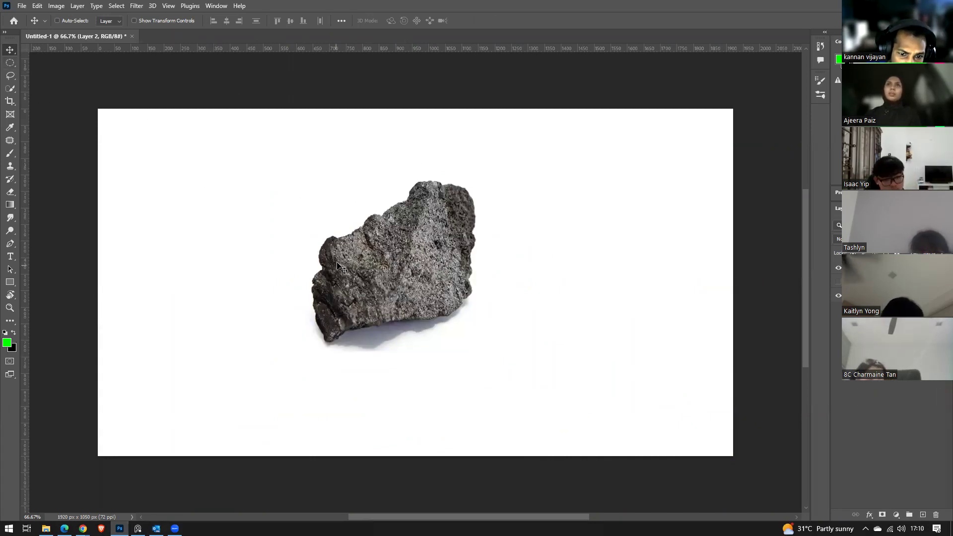
Select the rock with the Quick Selection tool, delete everything around it including its shadow, and clear the selection.
click(11, 92)
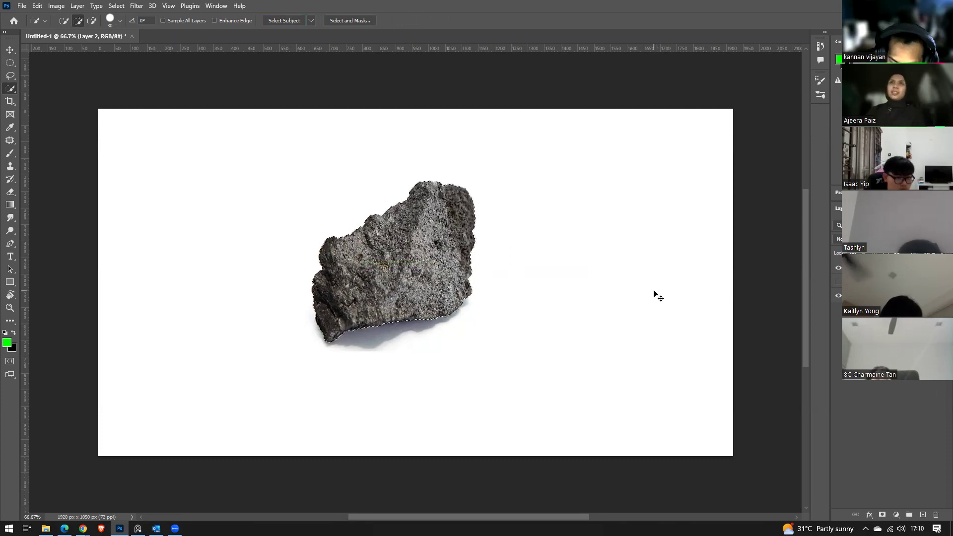
key(ctrl+shift+i)
key(Delete)
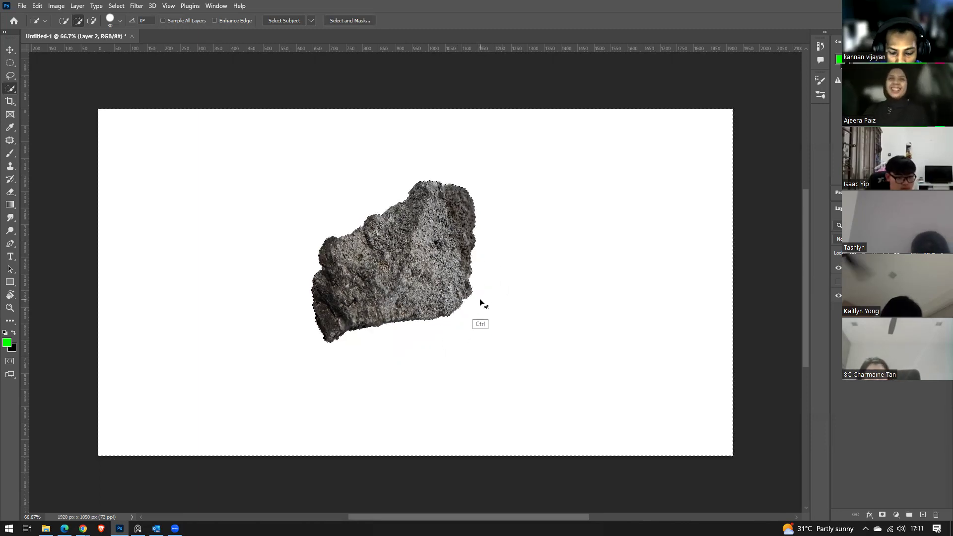
key(ctrl+d)
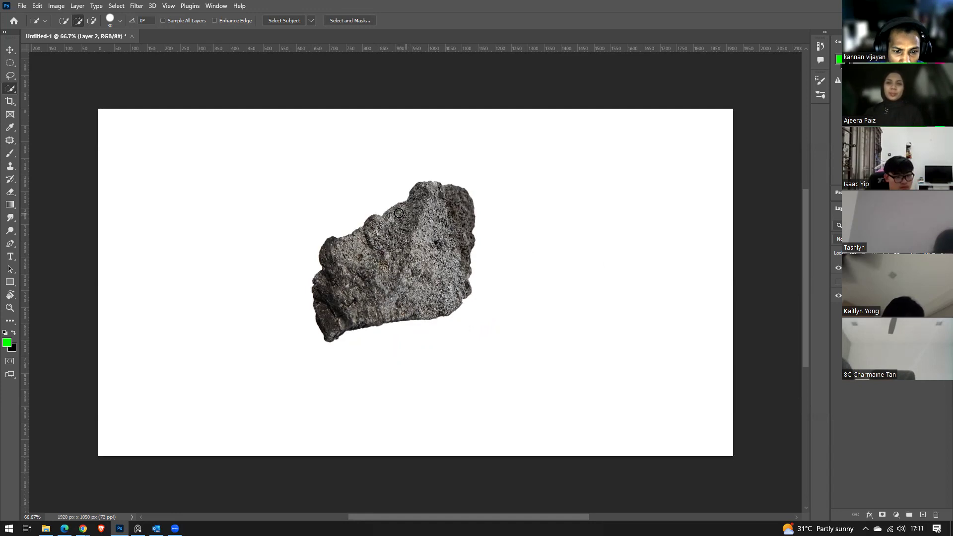
Select the cut-out rock again and define it as a brush preset named ROCK.
mouse_move(442, 222)
mouse_down()
mouse_move(368, 292)
mouse_move(333, 304)
mouse_move(344, 308)
mouse_move(306, 256)
mouse_move(351, 280)
mouse_move(320, 291)
mouse_move(327, 323)
mouse_move(323, 277)
mouse_move(354, 234)
mouse_move(447, 235)
mouse_move(449, 289)
mouse_move(452, 223)
mouse_up()
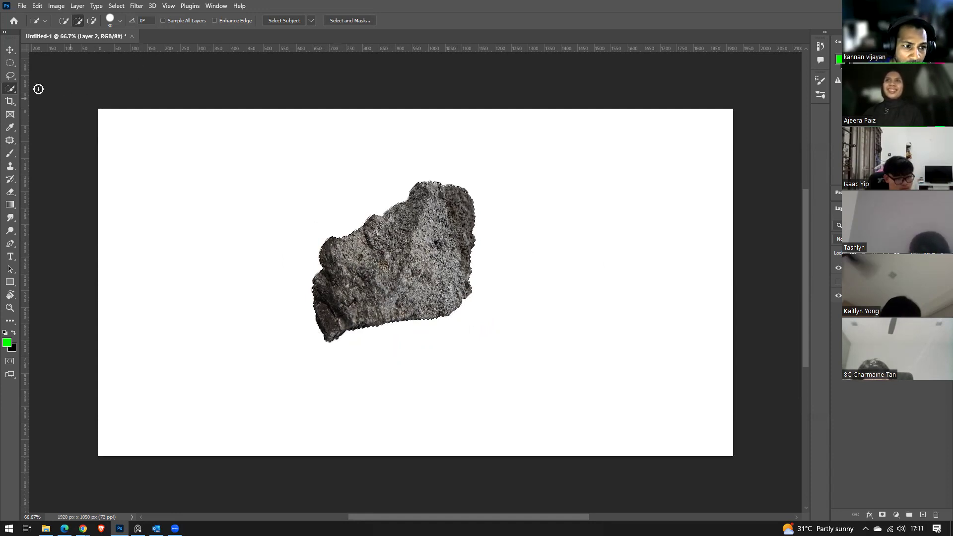
click(10, 152)
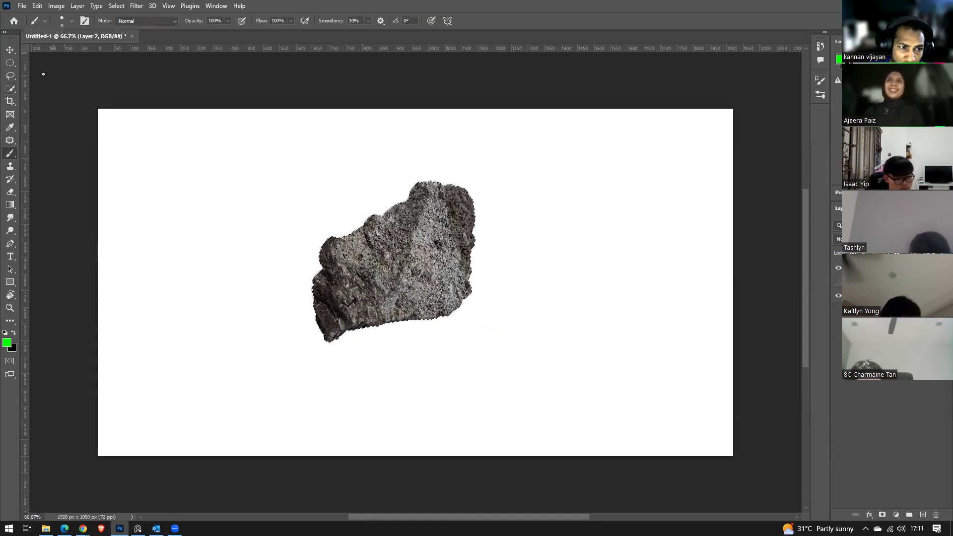
click(37, 6)
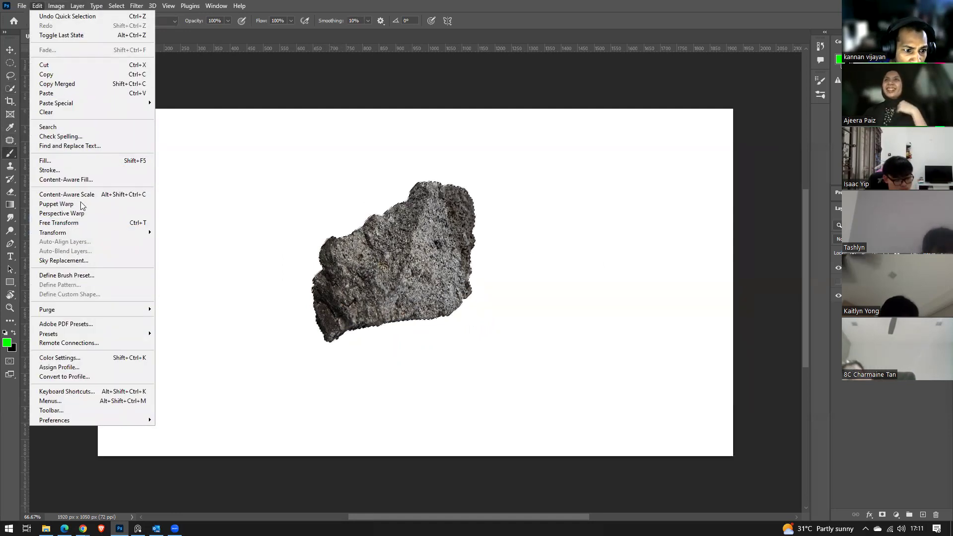
click(78, 276)
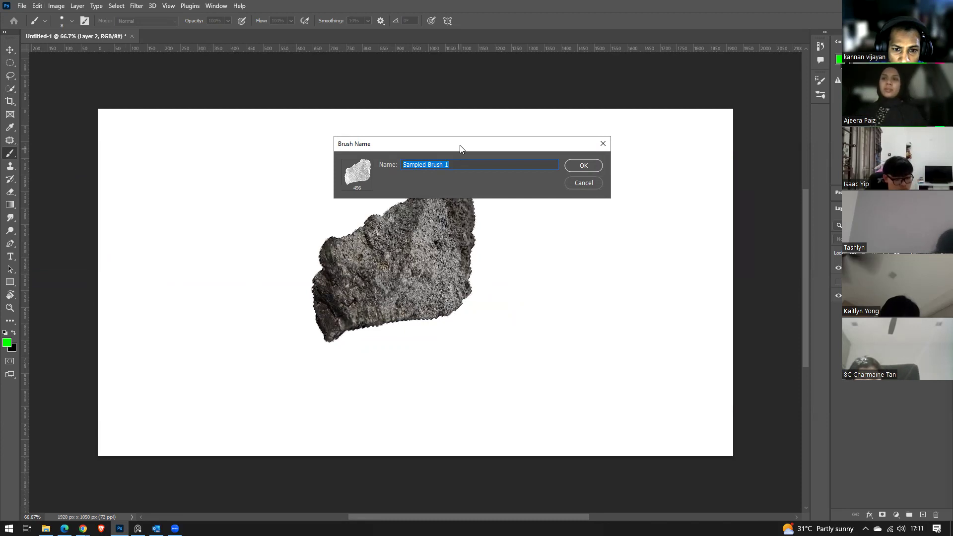
drag(478, 144, 565, 120)
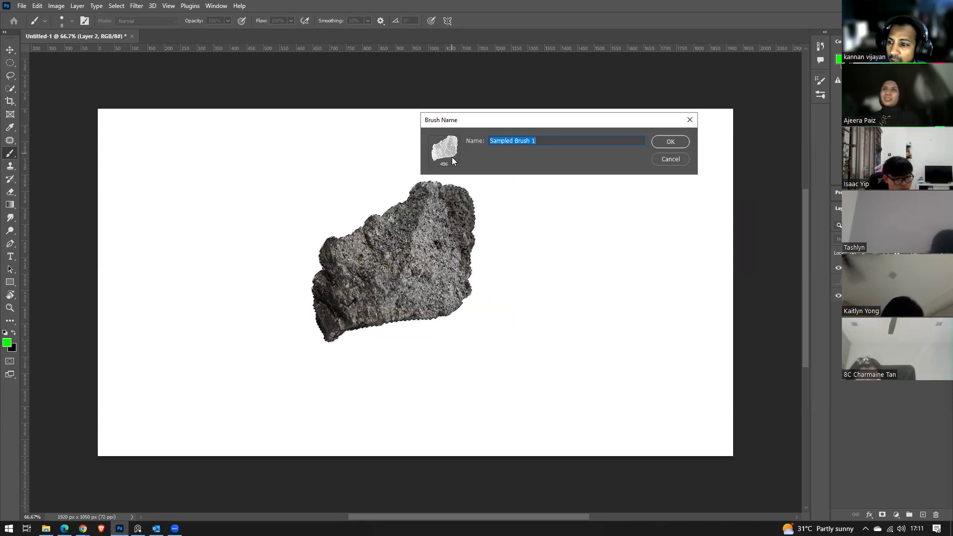
text(ROCK)
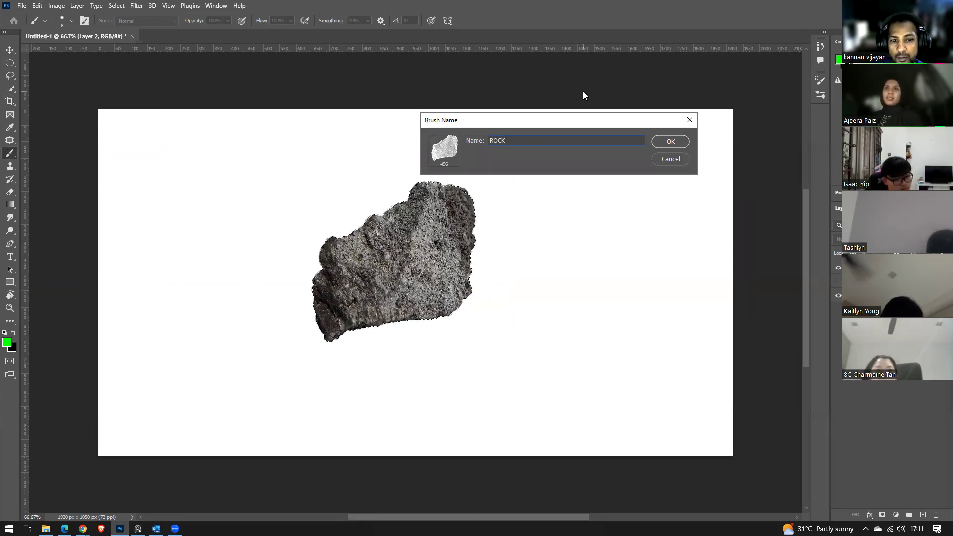
click(672, 142)
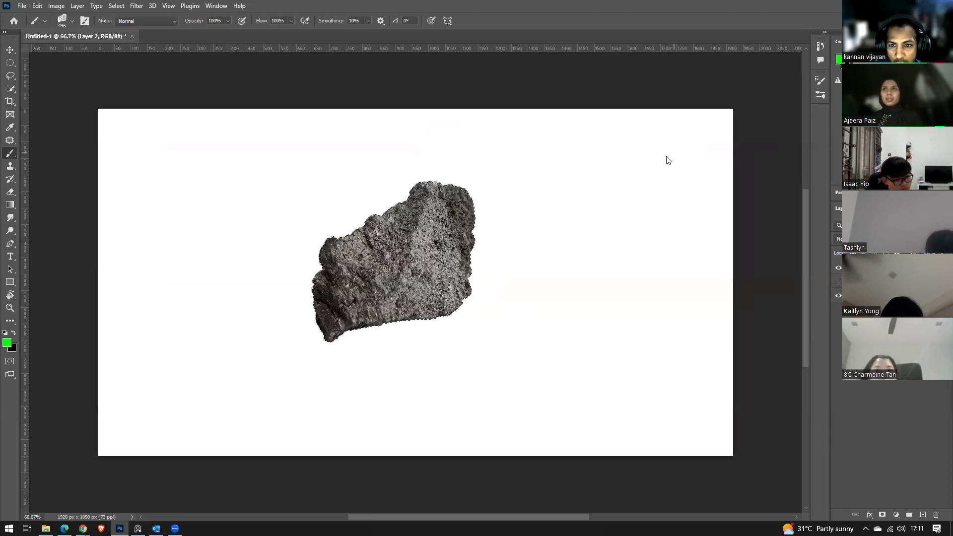
Hide the rock layer, add a new empty layer with nothing selected, and set the foreground color to dark green 263a26.
click(839, 270)
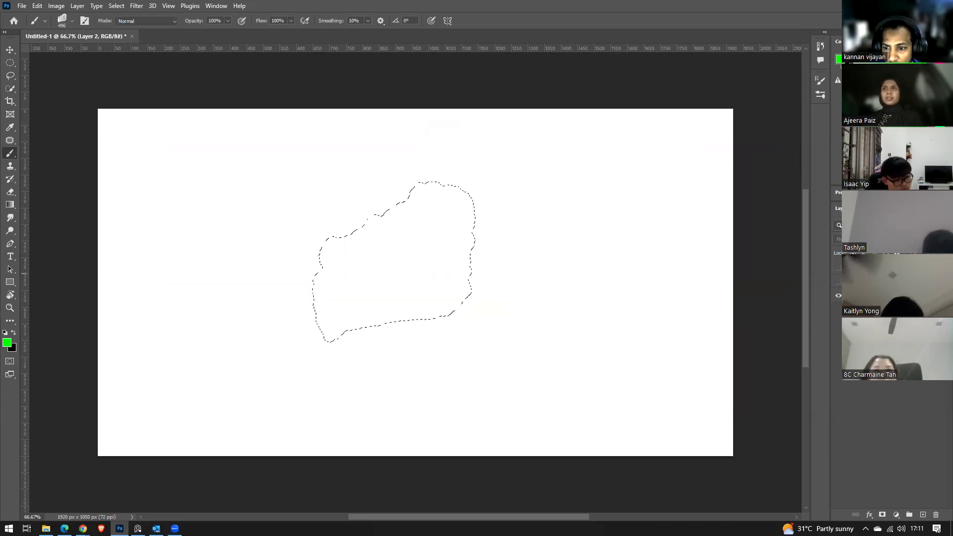
click(923, 515)
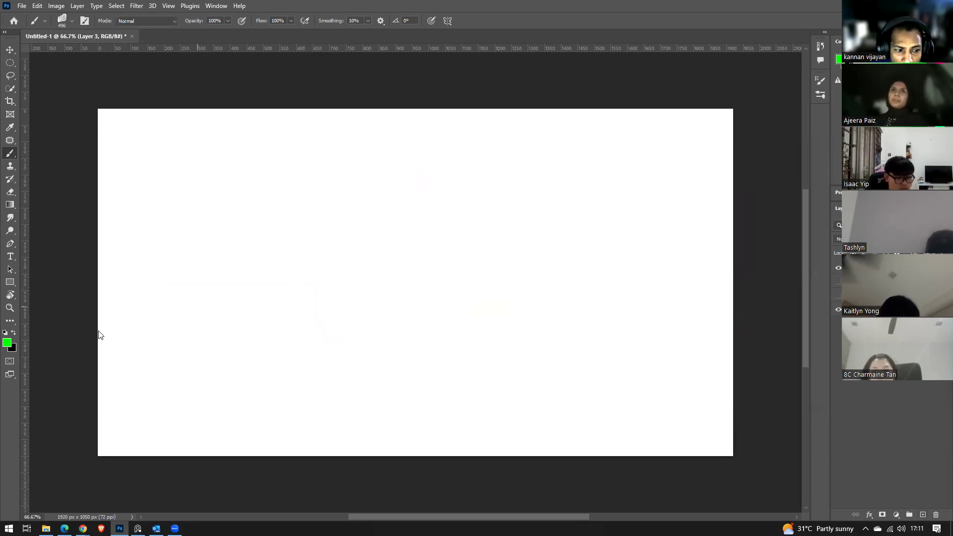
click(7, 343)
drag(529, 164, 548, 186)
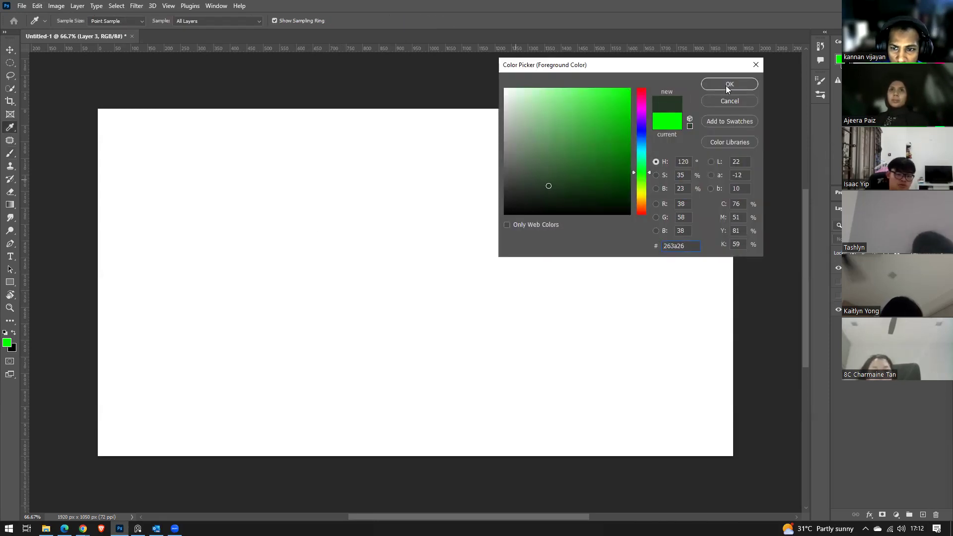
click(727, 85)
Try stamping the ROCK brush in overlapping dark green marks across the middle of the canvas at 100% opacity.
mouse_move(353, 260)
mouse_down()
mouse_move(329, 300)
mouse_move(449, 272)
mouse_move(510, 305)
mouse_up()
key(ctrl+z)
key(ctrl+z)
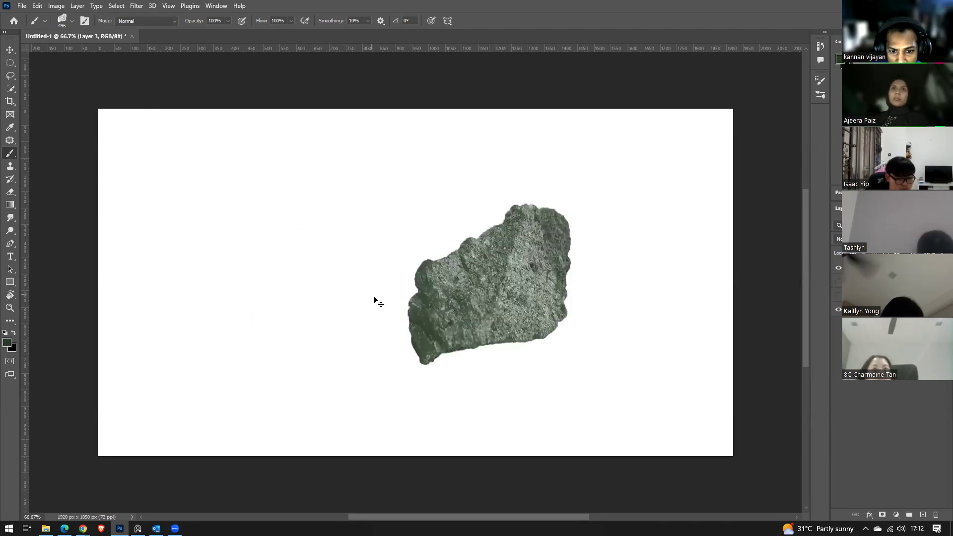
click(373, 298)
click(286, 313)
click(226, 312)
click(303, 269)
click(379, 241)
mouse_move(379, 240)
mouse_down()
mouse_move(423, 252)
mouse_move(495, 300)
mouse_move(556, 321)
mouse_move(577, 313)
mouse_move(218, 339)
mouse_move(290, 358)
mouse_move(415, 336)
mouse_up()
Undo all the rock stamps until the new layer is empty.
key(ctrl+z)
key(ctrl+z)
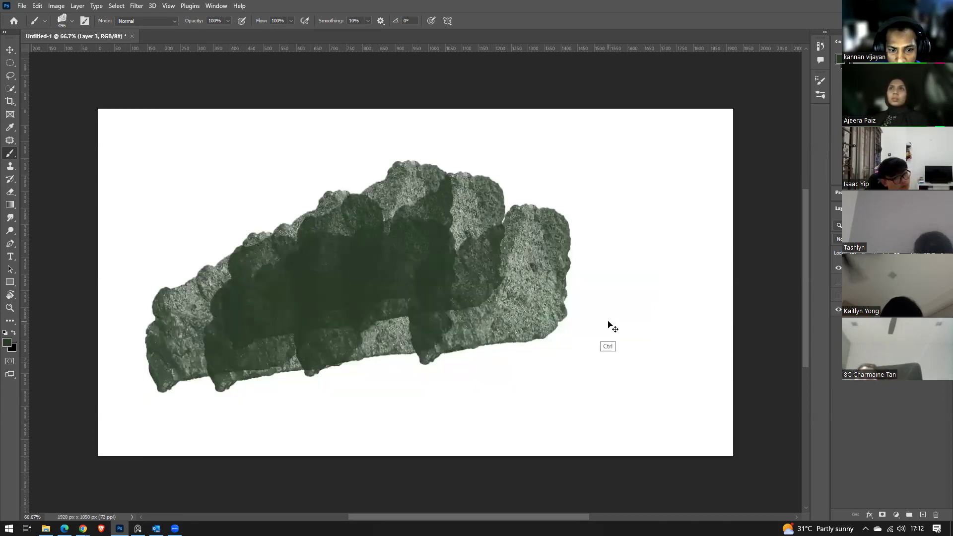
key(ctrl+z)
key(ctrl+z)
key(ctrl+z)
key(ctrl+z)
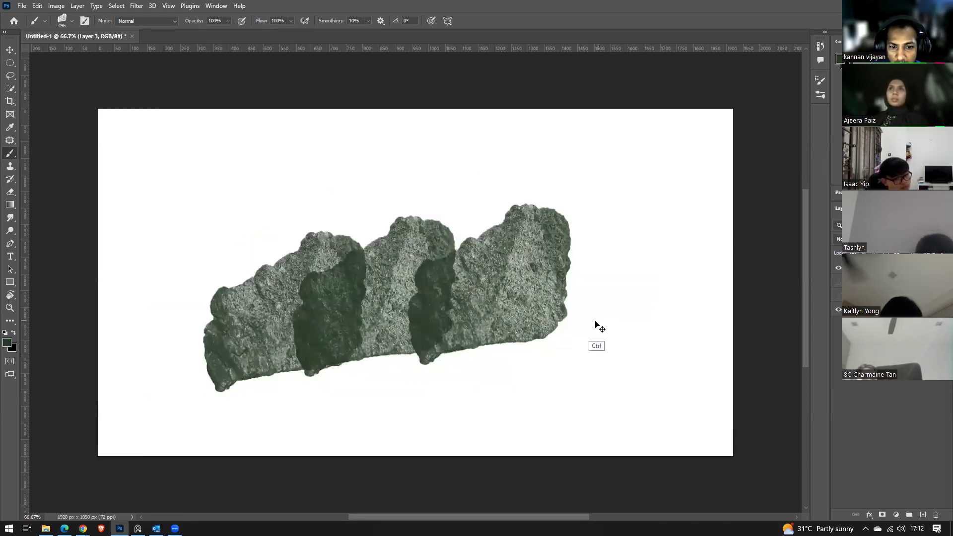
key(ctrl+z)
key(ctrl+z)
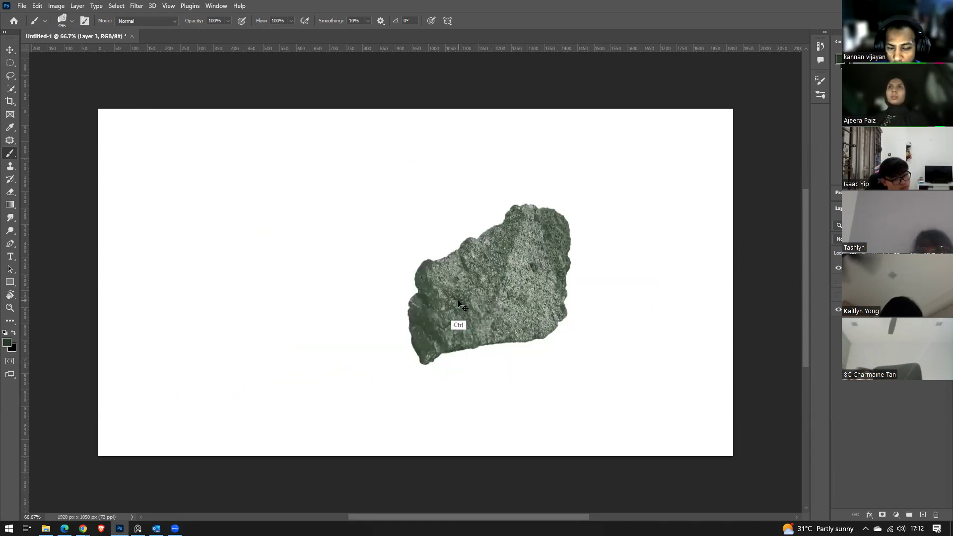
key(ctrl+z)
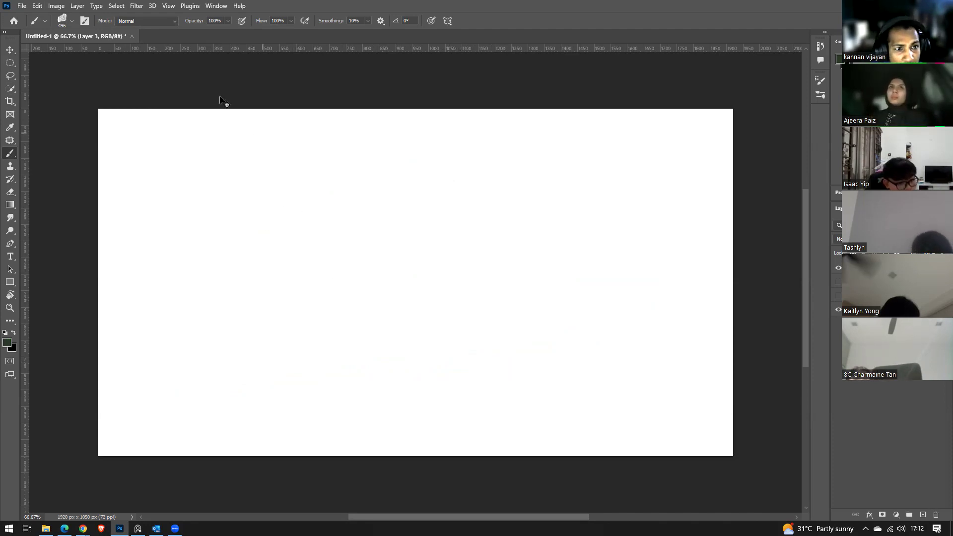
Set the brush opacity to 20% and build up overlapping rock strokes into dark green hills across the lower canvas.
click(217, 21)
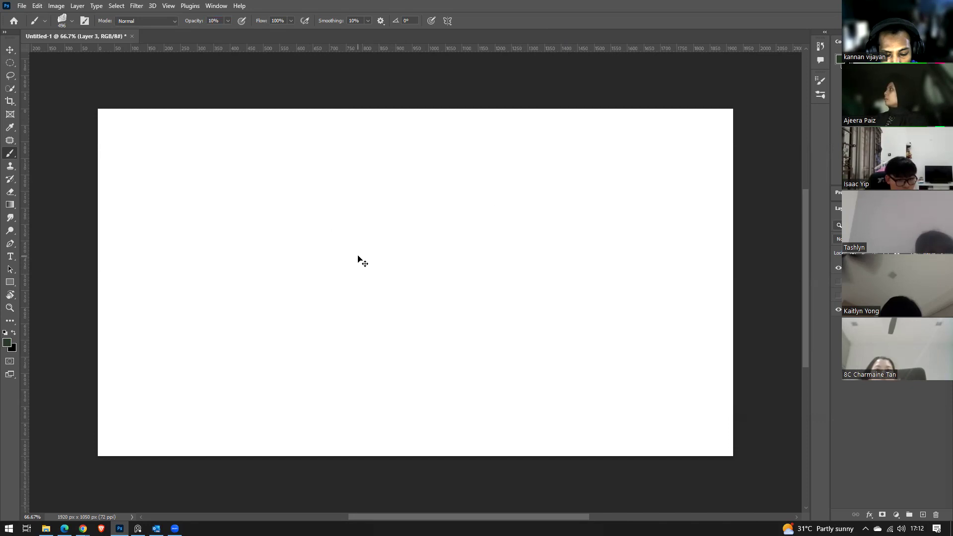
key(2)
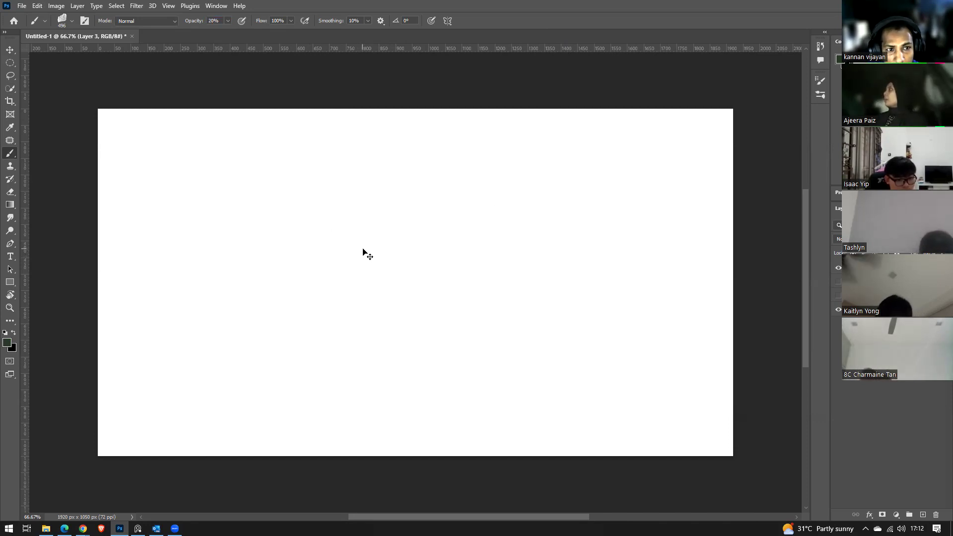
click(328, 276)
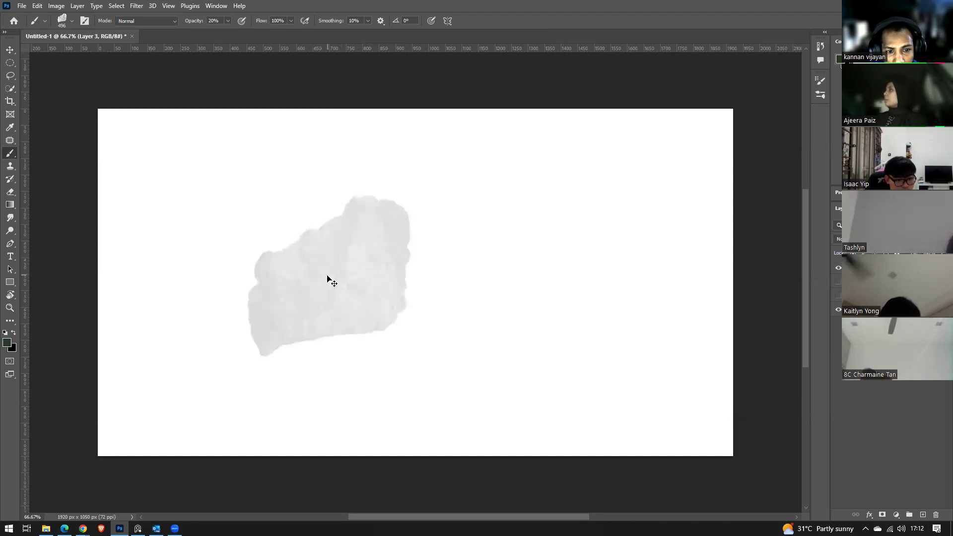
click(417, 258)
mouse_move(356, 286)
mouse_down()
mouse_move(422, 307)
mouse_move(492, 295)
mouse_up()
mouse_move(323, 315)
mouse_down()
mouse_move(577, 343)
mouse_move(601, 297)
mouse_move(467, 360)
mouse_move(314, 378)
mouse_move(391, 368)
mouse_up()
mouse_move(578, 313)
mouse_down()
mouse_move(658, 370)
mouse_move(317, 437)
mouse_up()
mouse_move(608, 308)
mouse_down()
mouse_move(408, 382)
mouse_move(265, 376)
mouse_move(461, 400)
mouse_move(617, 337)
mouse_move(703, 359)
mouse_move(721, 396)
mouse_move(592, 393)
mouse_move(344, 411)
mouse_move(290, 433)
mouse_move(456, 418)
mouse_move(417, 398)
mouse_move(555, 379)
mouse_move(191, 401)
mouse_move(125, 379)
mouse_move(119, 362)
mouse_move(139, 371)
mouse_move(167, 412)
mouse_move(164, 369)
mouse_move(356, 411)
mouse_move(668, 389)
mouse_move(490, 428)
mouse_move(487, 388)
mouse_move(569, 306)
mouse_move(588, 343)
mouse_move(624, 351)
mouse_move(624, 329)
mouse_move(662, 284)
mouse_move(711, 377)
mouse_move(599, 396)
mouse_move(392, 378)
mouse_move(475, 337)
mouse_move(499, 391)
mouse_move(115, 363)
mouse_move(70, 351)
mouse_up()
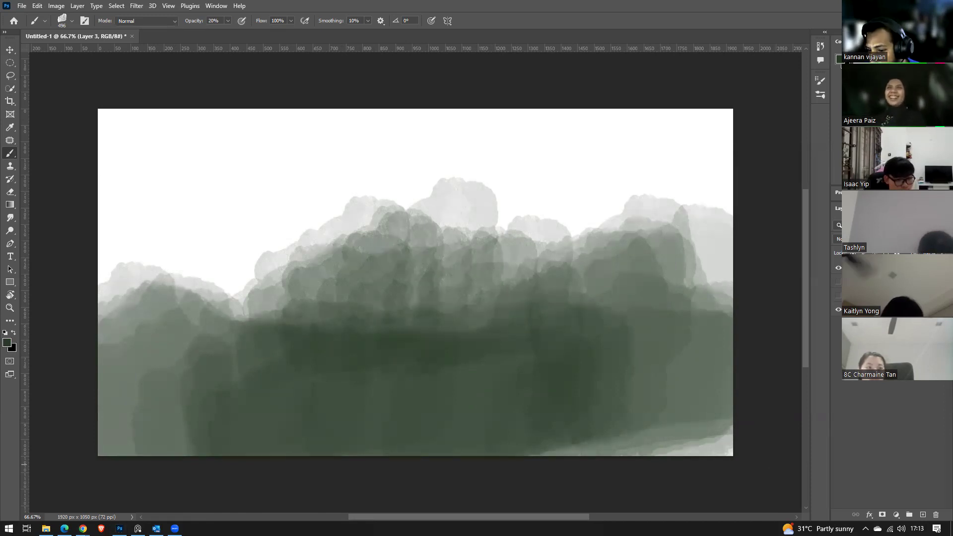
Switch to Chrome and search Google for "tree" in a new tab.
key(alt+Tab)
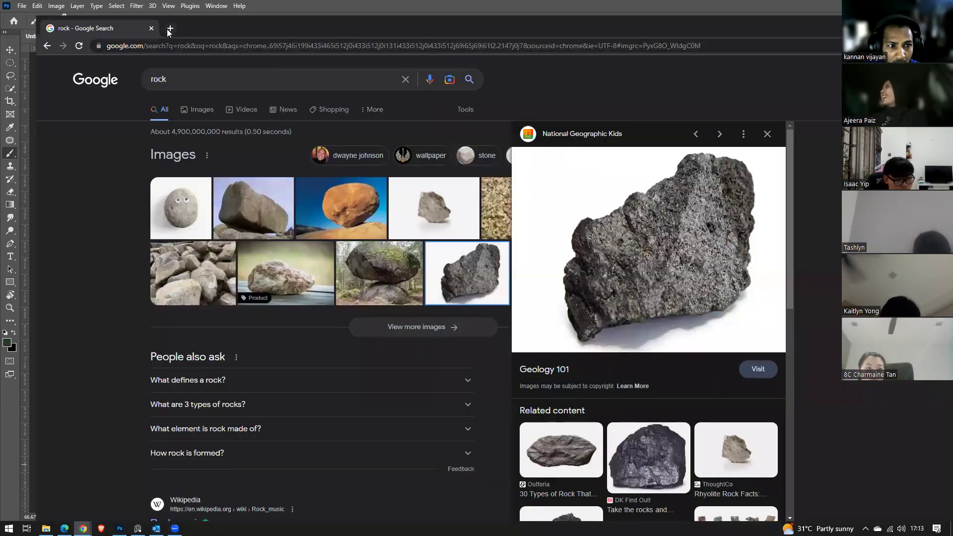
key(ctrl+t)
text(r)
key(BackSpace)
text(te)
key(BackSpace)
text(ree)
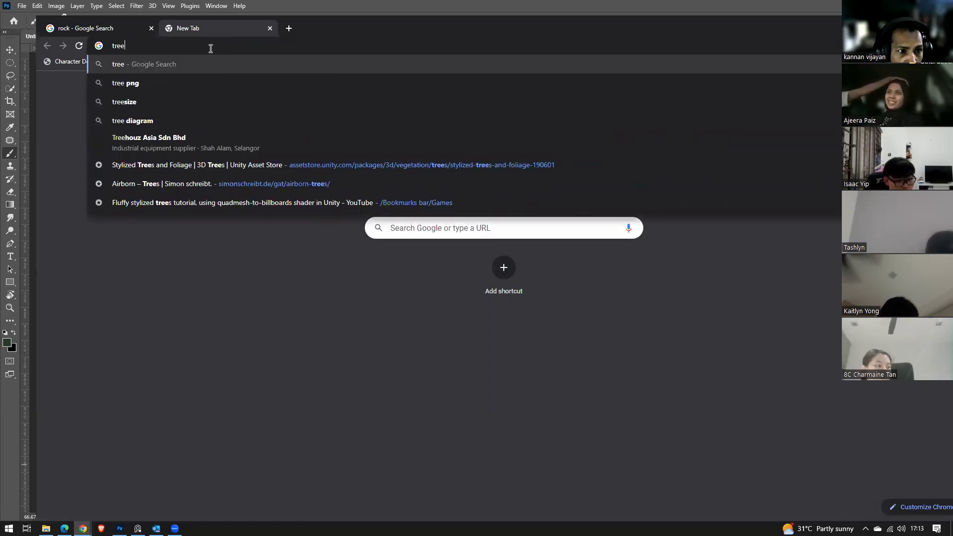
key(Return)
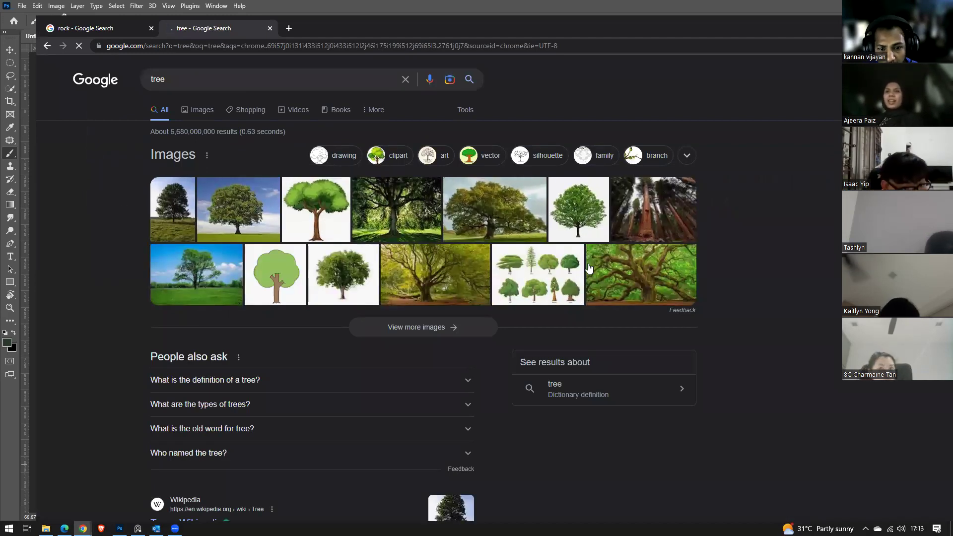
Copy the green tree image from the Collins Dictionary result and return to Photoshop.
click(351, 281)
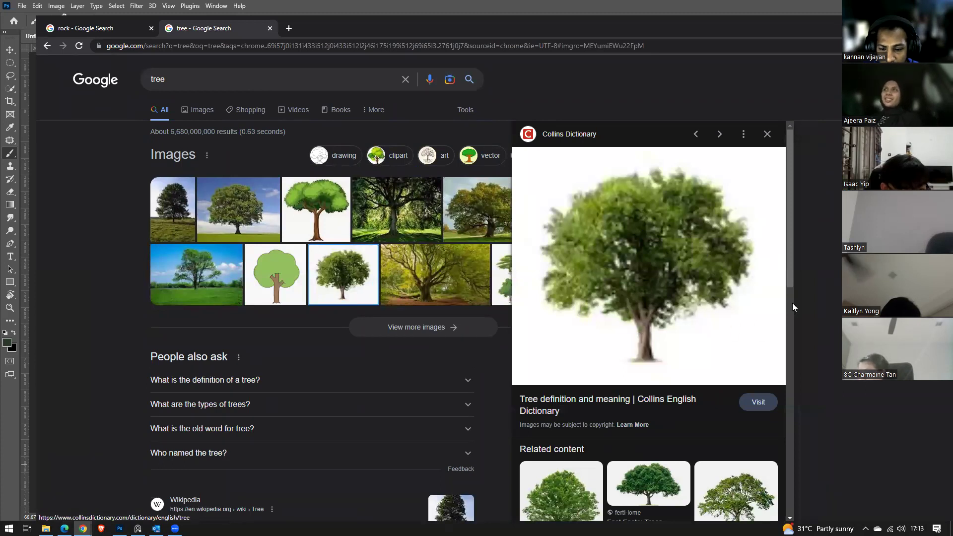
right_click(671, 257)
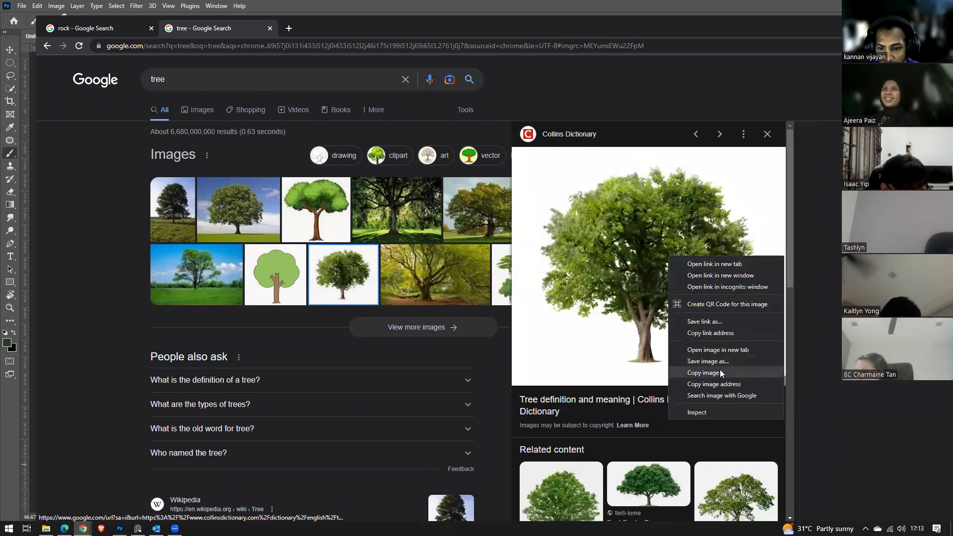
click(721, 372)
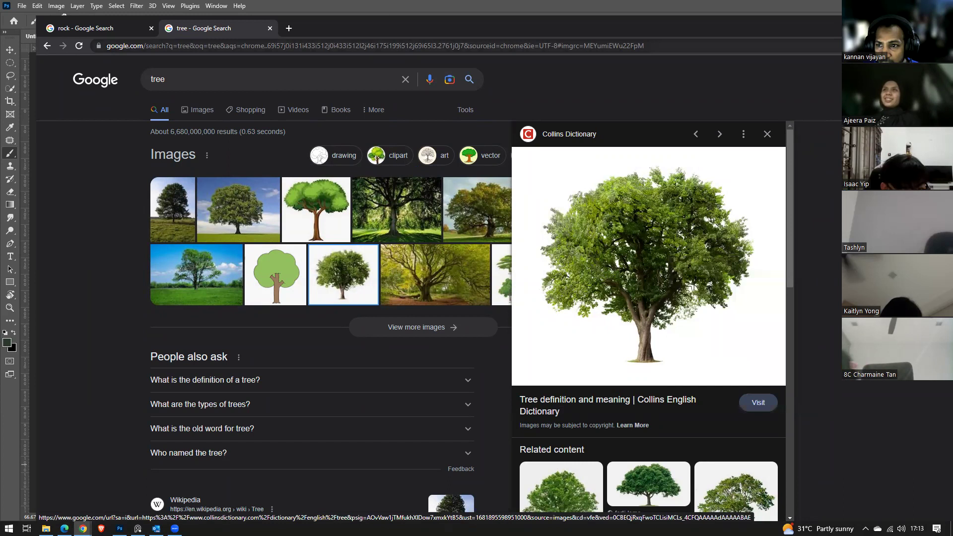
key(alt+Tab)
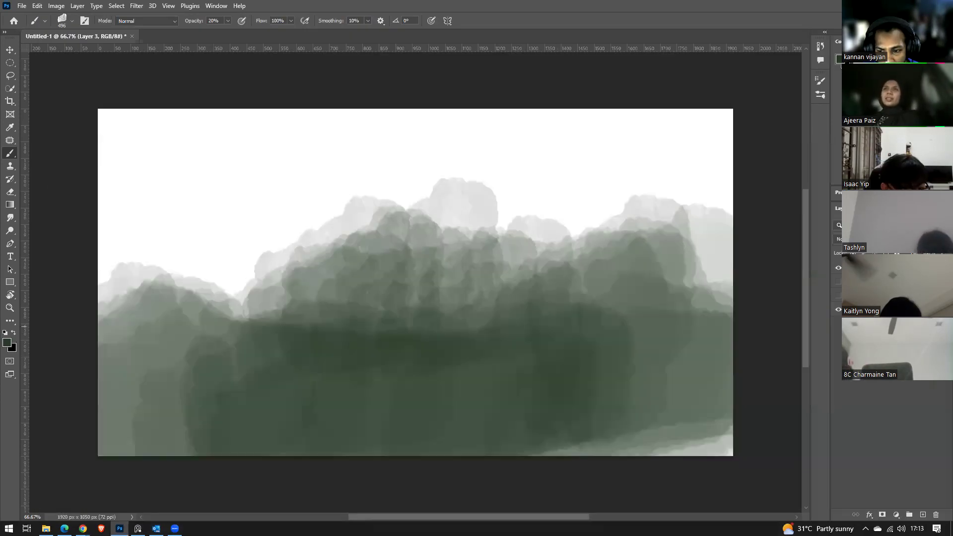
Paste the tree image on a new layer with the green rock painting hidden.
key(ctrl+v)
click(922, 515)
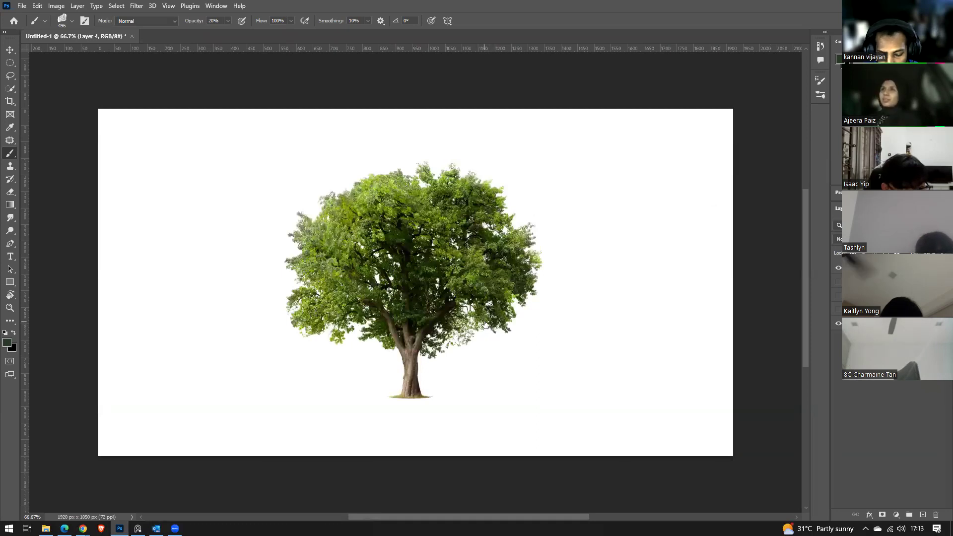
key(q)
key(q)
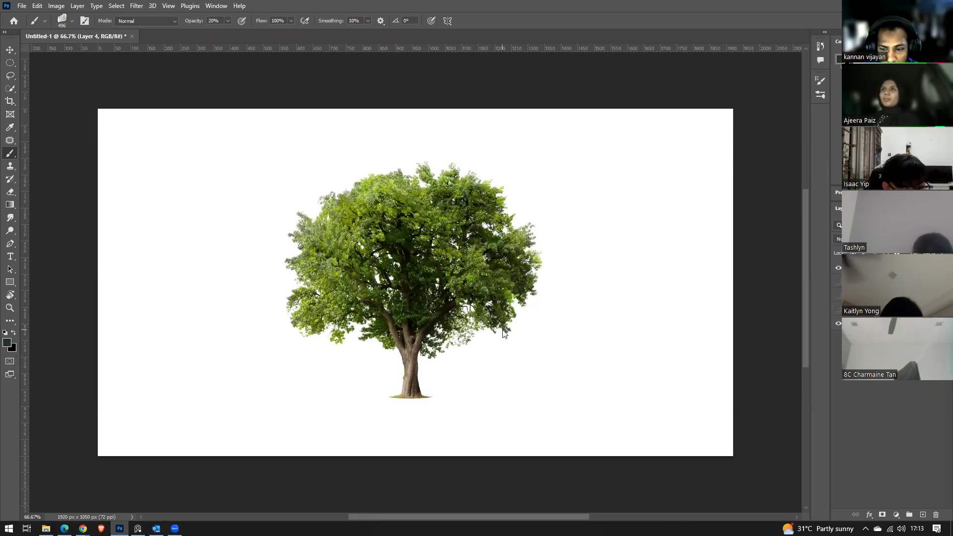
Select the green tree on its white background using the Quick Selection tool's Select Subject.
click(13, 89)
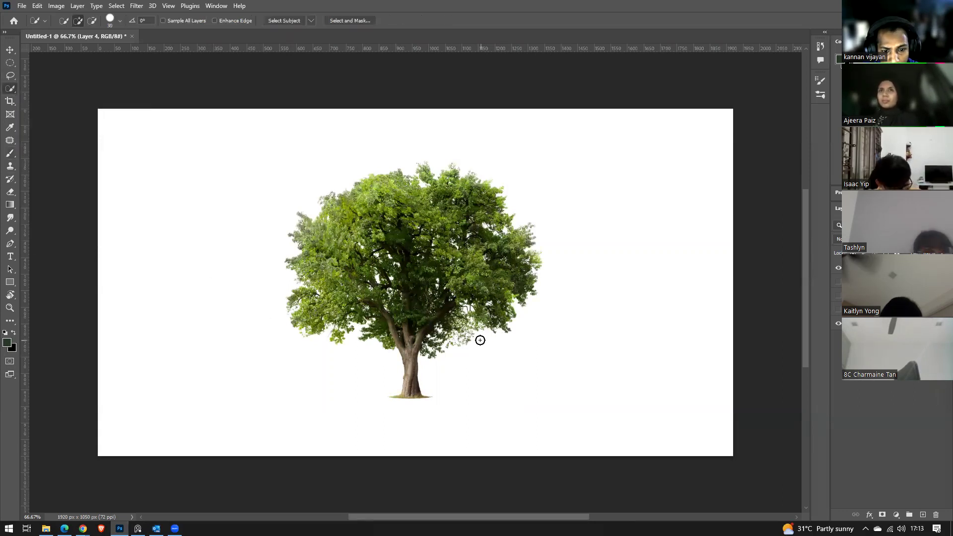
mouse_move(448, 374)
mouse_down()
mouse_move(483, 350)
mouse_move(470, 336)
mouse_move(624, 379)
mouse_up()
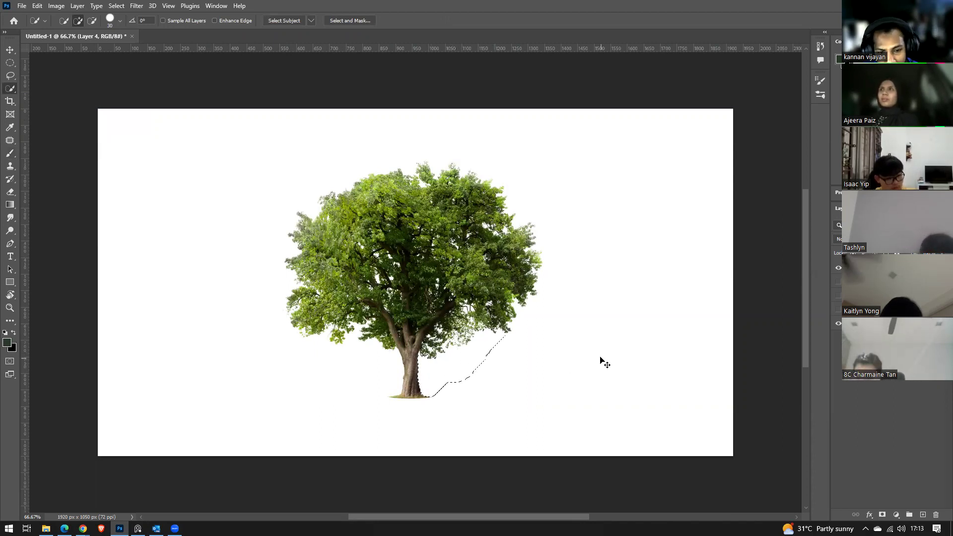
click(283, 20)
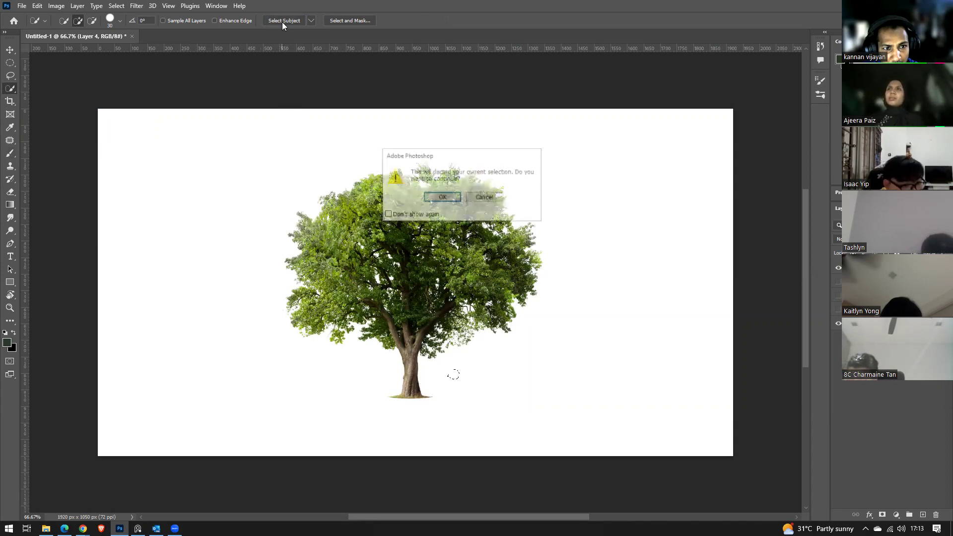
click(442, 197)
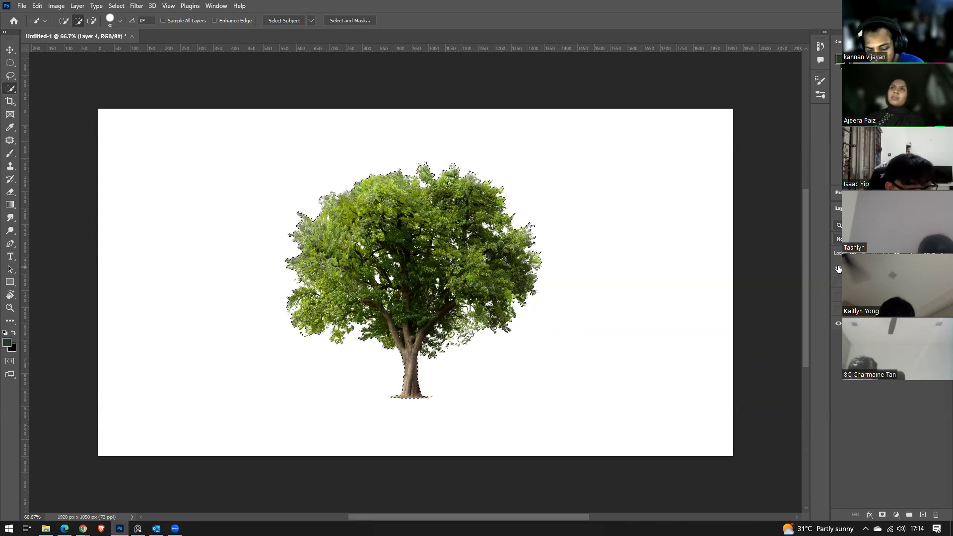
Invert the selection, delete the white background around the tree, and deselect.
key(ctrl+shift+i)
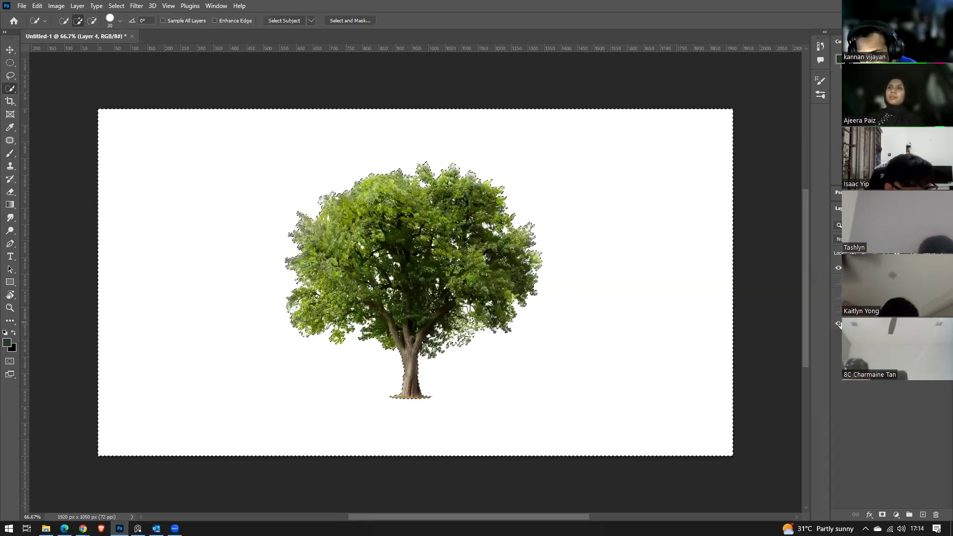
key(Delete)
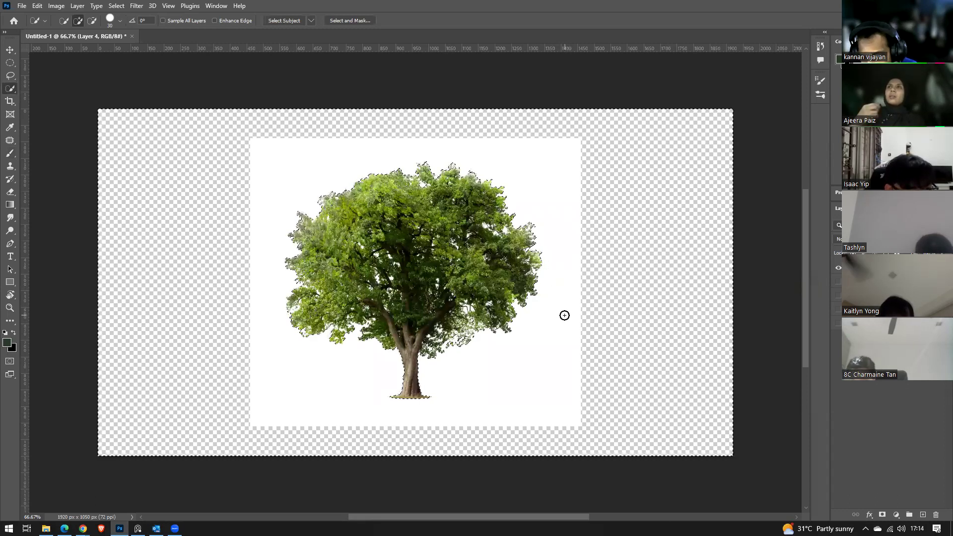
key(Delete)
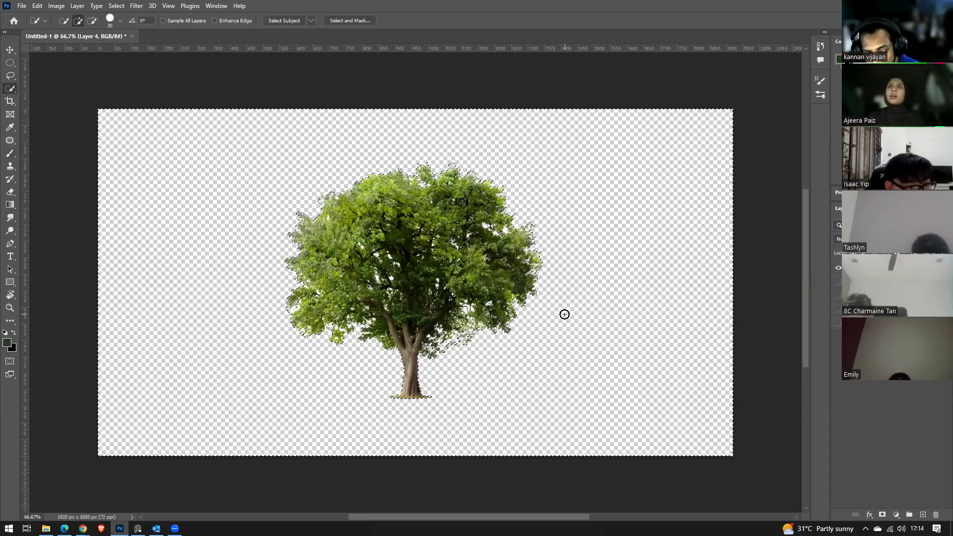
key(ctrl+d)
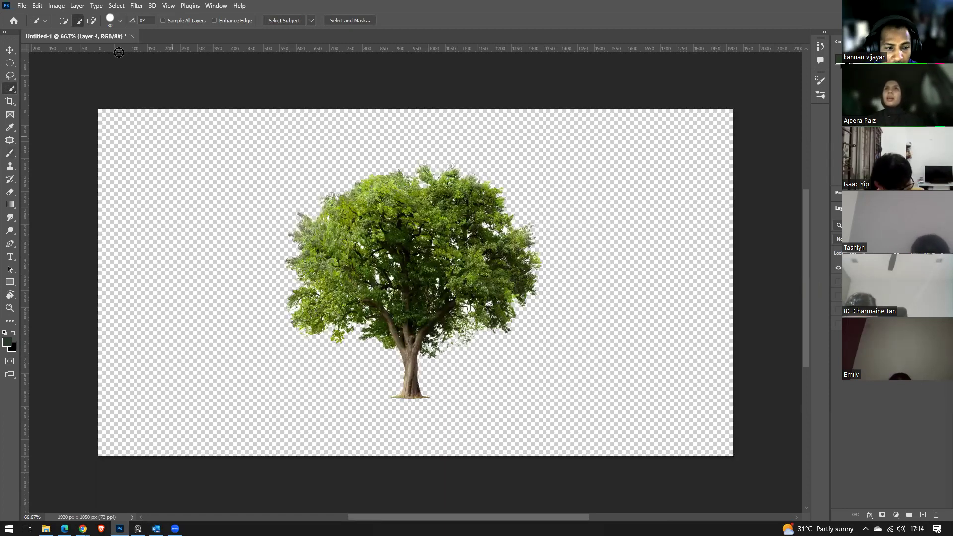
Define the isolated tree as a new brush preset named Tree.
click(38, 6)
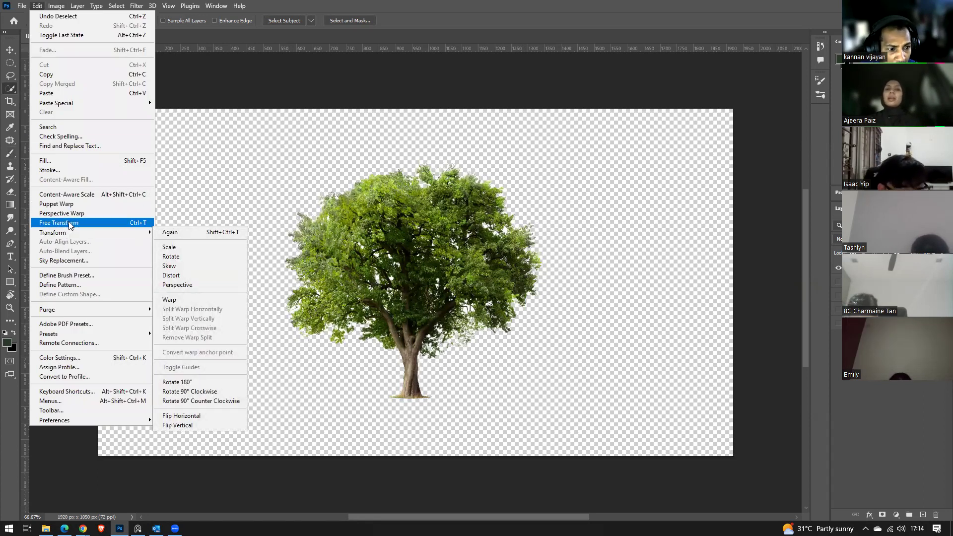
click(88, 276)
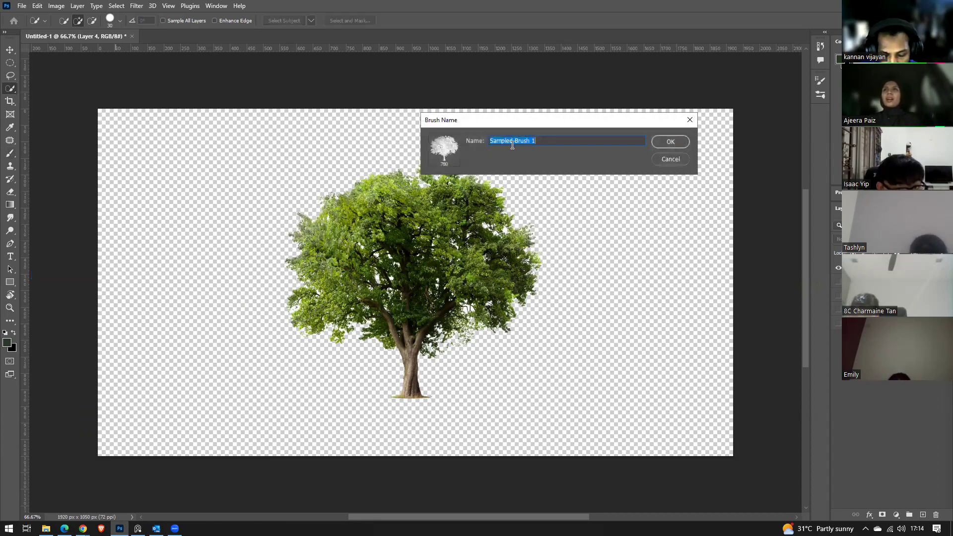
key(Return)
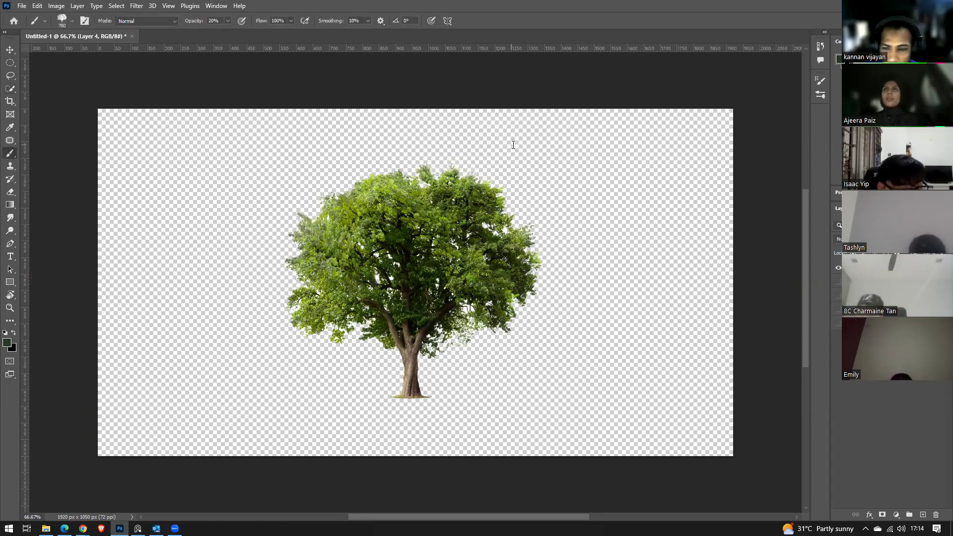
Hide the tree cutout and, on a new layer over white, paint overlapping green tree masses with the tree brush at 400 px.
click(838, 270)
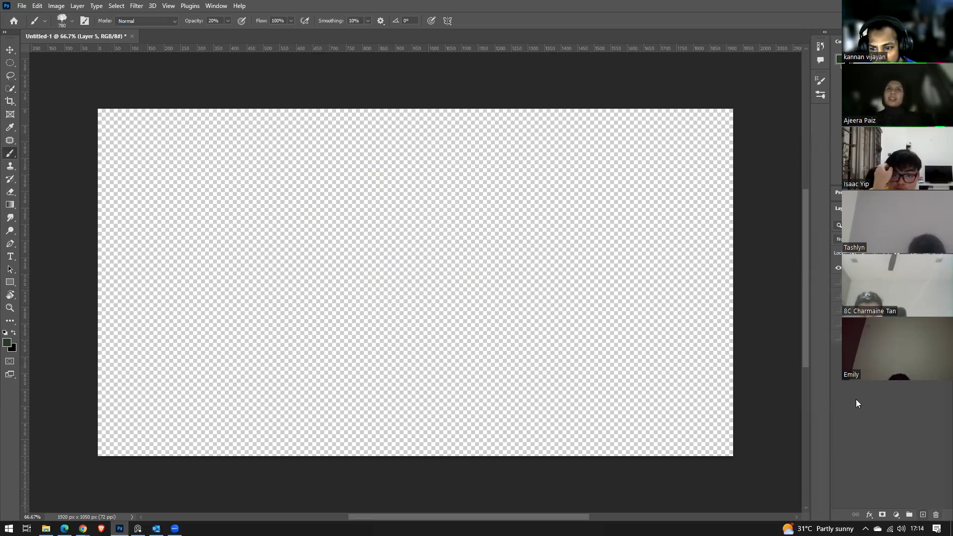
click(838, 337)
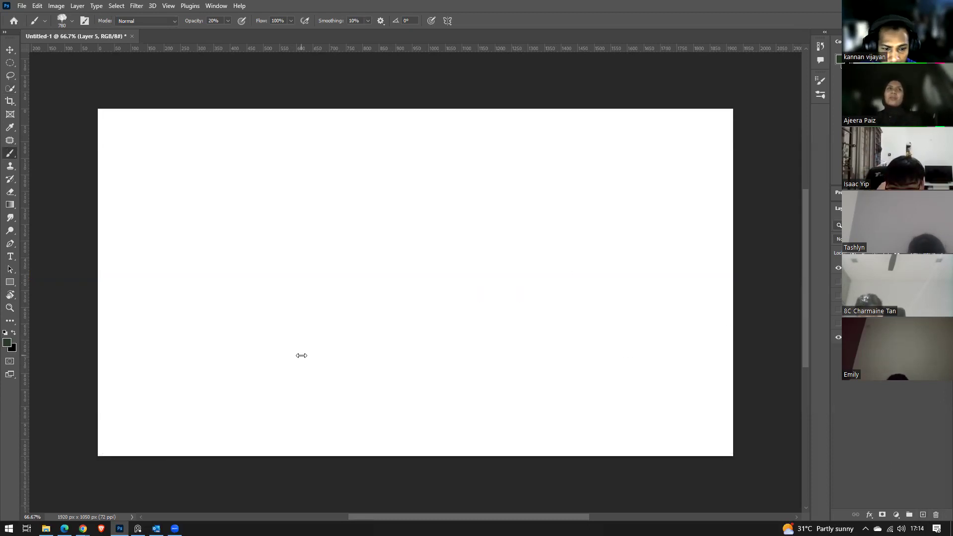
mouse_move(259, 318)
mouse_down()
mouse_move(221, 334)
mouse_move(389, 323)
mouse_move(226, 334)
mouse_move(168, 356)
mouse_move(318, 347)
mouse_move(559, 361)
mouse_move(606, 326)
mouse_move(658, 329)
mouse_move(693, 344)
mouse_move(704, 397)
mouse_move(571, 411)
mouse_move(744, 410)
mouse_move(683, 418)
mouse_move(447, 392)
mouse_move(615, 382)
mouse_move(534, 366)
mouse_move(543, 414)
mouse_move(668, 404)
mouse_move(687, 329)
mouse_move(570, 321)
mouse_move(476, 337)
mouse_up()
key(bracketleft)
key(bracketleft)
key(bracketleft)
mouse_move(259, 343)
mouse_down()
mouse_move(190, 372)
mouse_move(249, 408)
mouse_move(122, 394)
mouse_move(323, 404)
mouse_up()
mouse_move(254, 317)
mouse_down()
mouse_move(289, 342)
mouse_move(346, 338)
mouse_move(345, 361)
mouse_up()
mouse_move(239, 399)
mouse_down()
mouse_move(146, 295)
mouse_move(211, 218)
mouse_move(256, 281)
mouse_move(326, 268)
mouse_move(333, 342)
mouse_move(160, 315)
mouse_move(112, 334)
mouse_move(101, 419)
mouse_move(209, 433)
mouse_move(370, 431)
mouse_move(545, 406)
mouse_move(559, 382)
mouse_move(451, 412)
mouse_move(595, 430)
mouse_move(730, 429)
mouse_move(741, 286)
mouse_move(727, 227)
mouse_move(645, 262)
mouse_move(590, 320)
mouse_move(489, 372)
mouse_move(431, 381)
mouse_move(389, 412)
mouse_move(560, 418)
mouse_up()
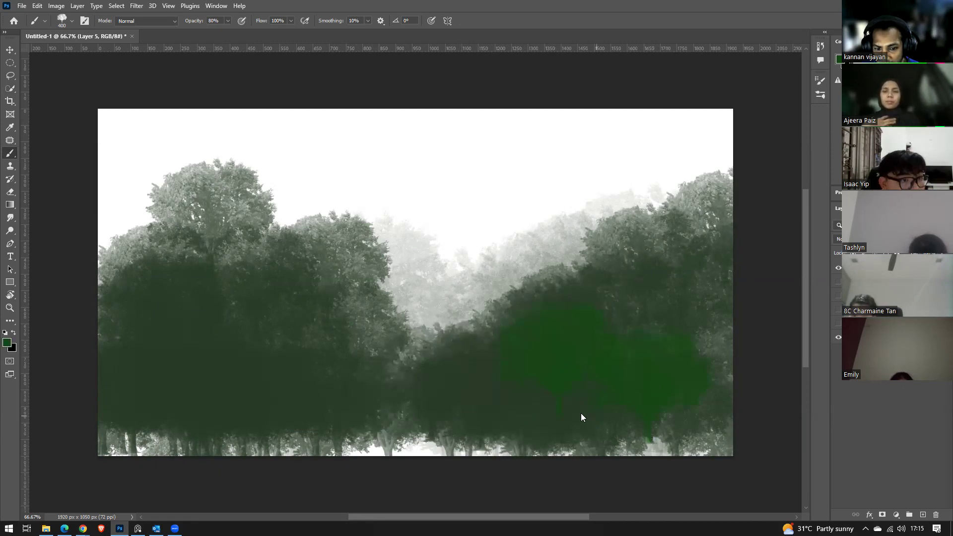
Paint brighter green, olive and near-black foliage over the lower forest with the tree brush at 80% opacity.
drag(581, 417, 459, 434)
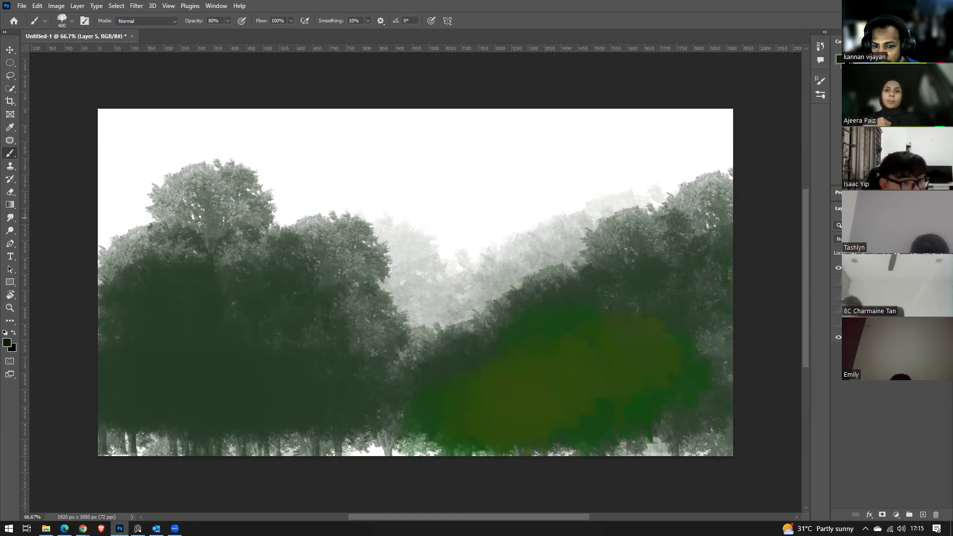
drag(669, 407, 447, 442)
mouse_move(732, 347)
mouse_down()
mouse_move(728, 423)
mouse_move(617, 453)
mouse_move(553, 449)
mouse_up()
mouse_move(195, 396)
mouse_down()
mouse_move(259, 426)
mouse_move(355, 434)
mouse_move(157, 422)
mouse_move(130, 400)
mouse_move(137, 355)
mouse_move(167, 341)
mouse_move(339, 397)
mouse_move(302, 316)
mouse_move(393, 395)
mouse_move(445, 417)
mouse_move(317, 442)
mouse_up()
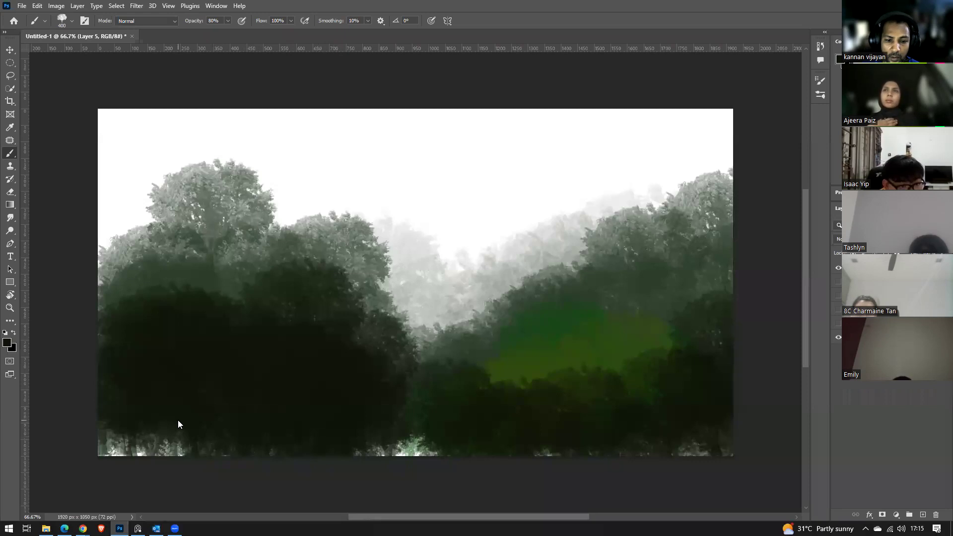
drag(540, 367, 625, 362)
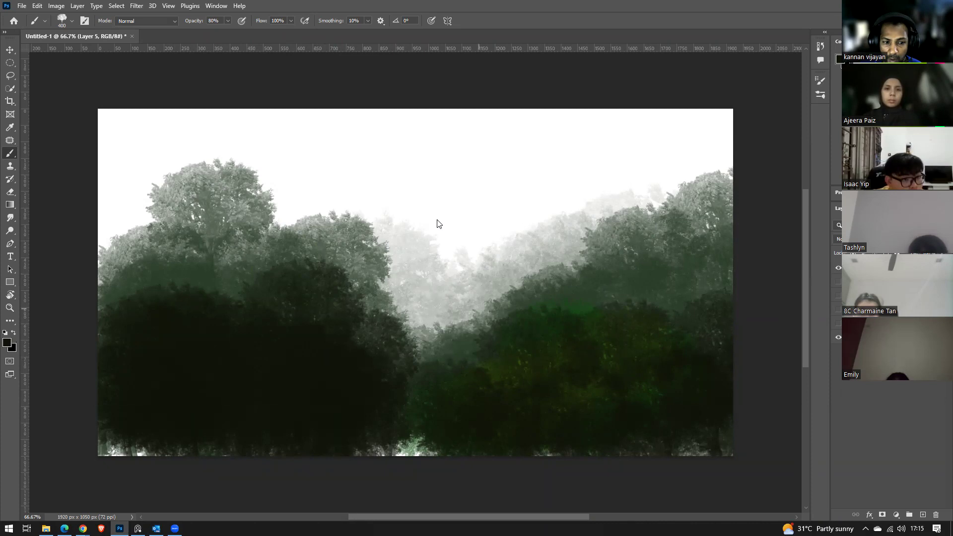
Stamp additional near-black trees over the upper part of the left tree mass.
click(231, 248)
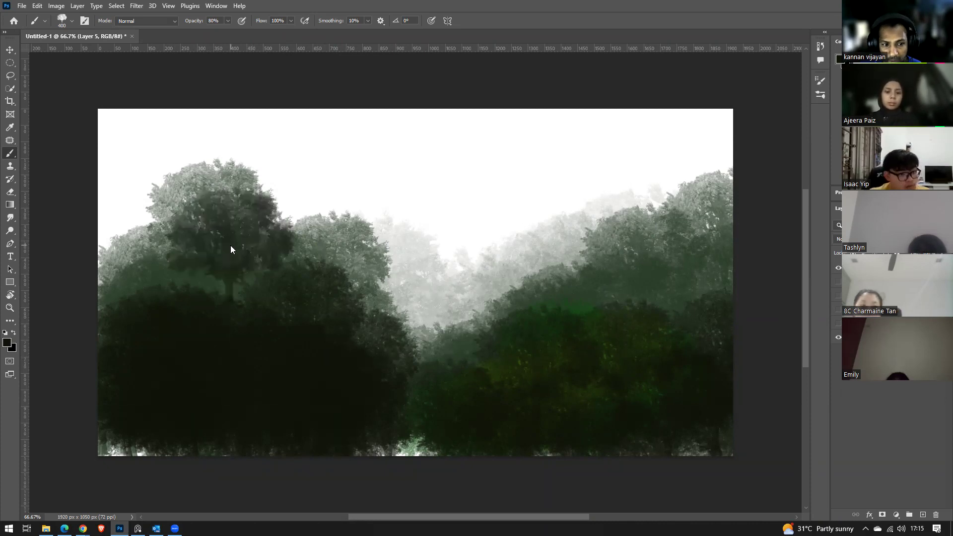
click(264, 304)
click(155, 301)
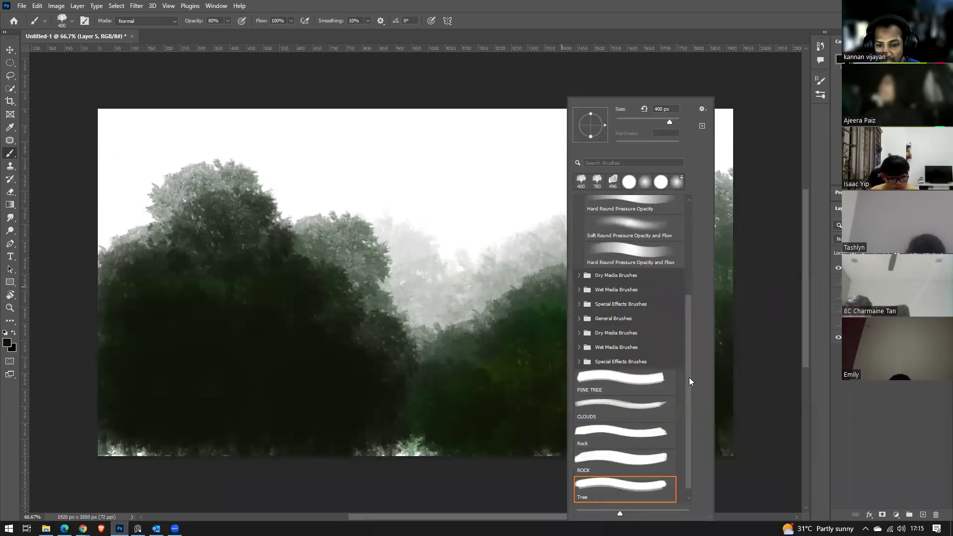
Draw thin dark branches among the right-hand trees using the Hard Round Pressure Size brush at 28 px.
drag(689, 378, 688, 244)
click(638, 304)
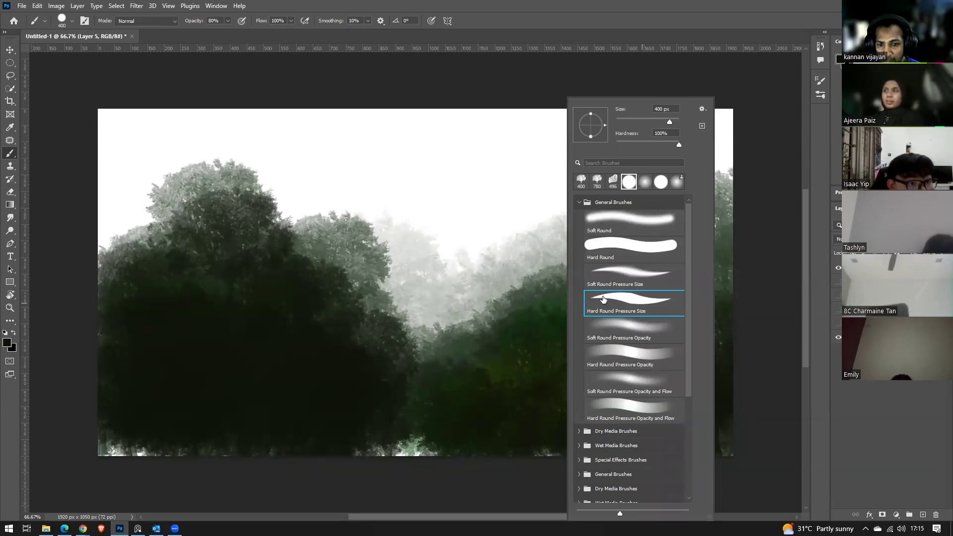
click(625, 120)
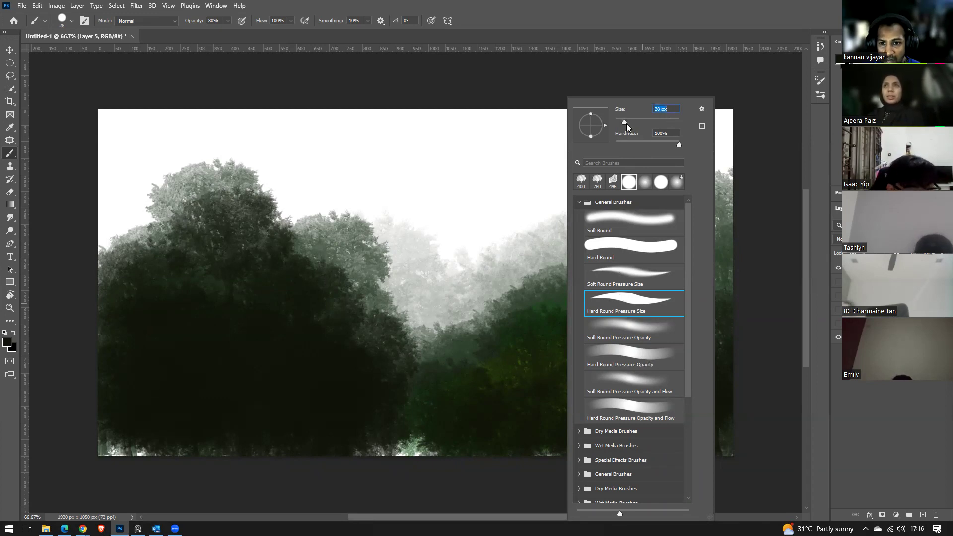
key(Return)
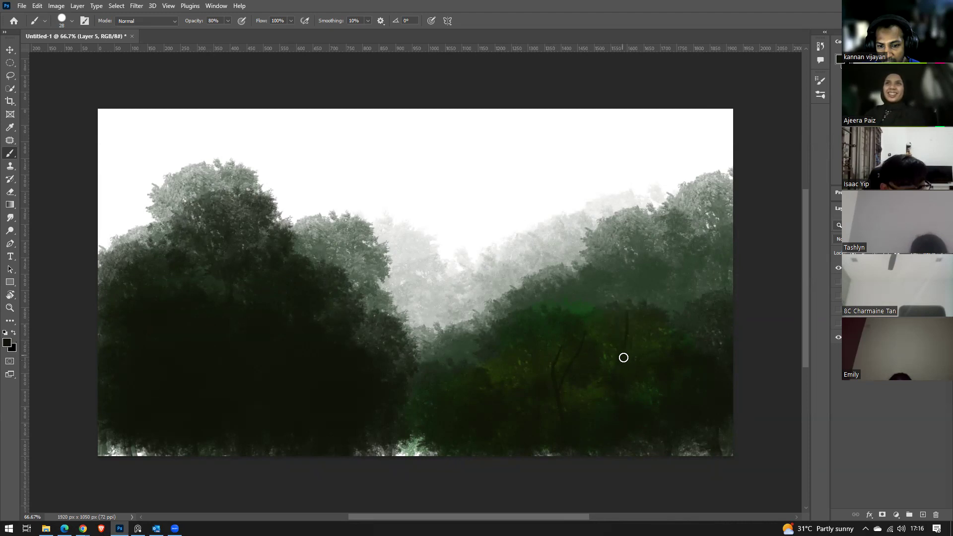
mouse_move(675, 329)
mouse_down()
mouse_move(669, 286)
mouse_move(677, 365)
mouse_move(691, 230)
mouse_move(684, 302)
mouse_move(715, 245)
mouse_move(682, 287)
mouse_move(676, 265)
mouse_move(683, 283)
mouse_up()
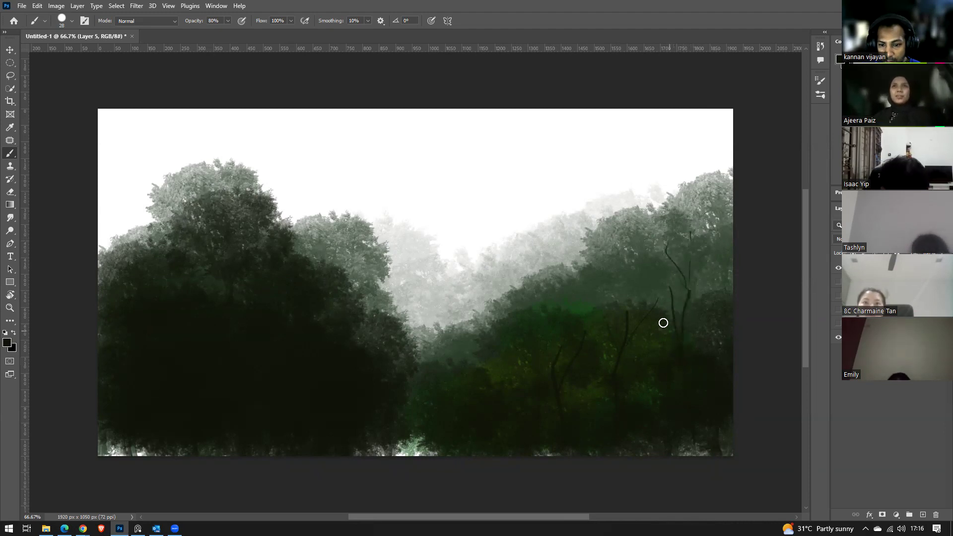
drag(640, 291, 638, 279)
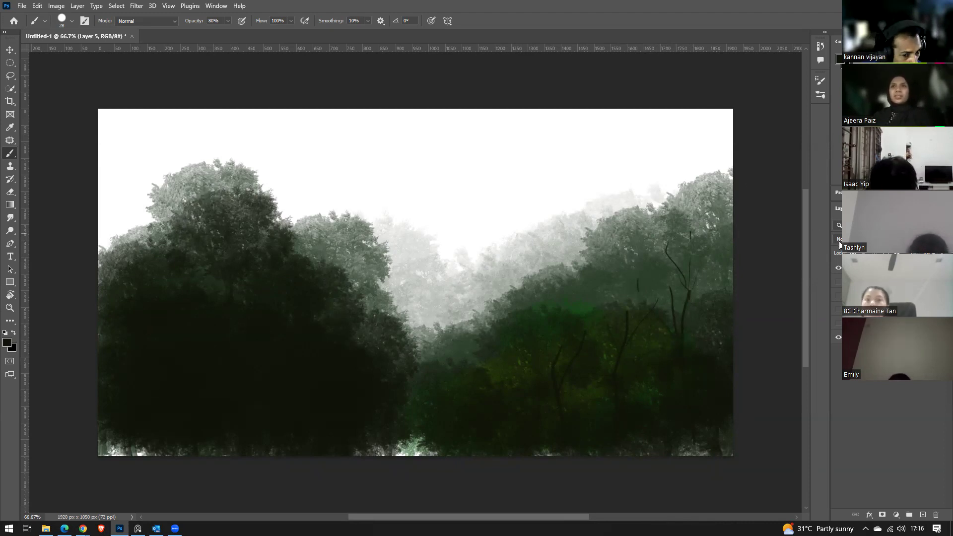
Hide the forest painting layer and add a new empty layer.
click(838, 269)
click(923, 516)
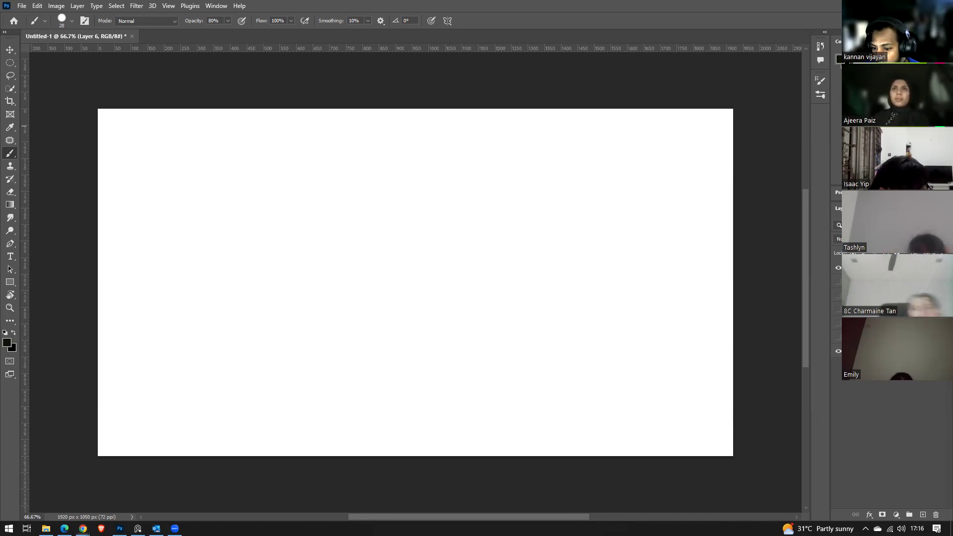
Switch to Chrome and search Google Images for "mandala art" in a new tab.
click(83, 529)
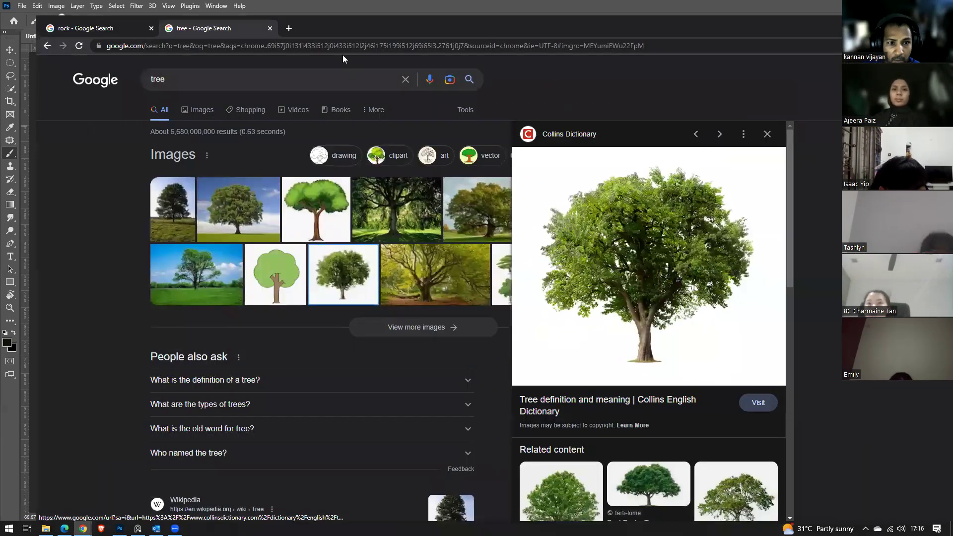
click(289, 29)
text(mande)
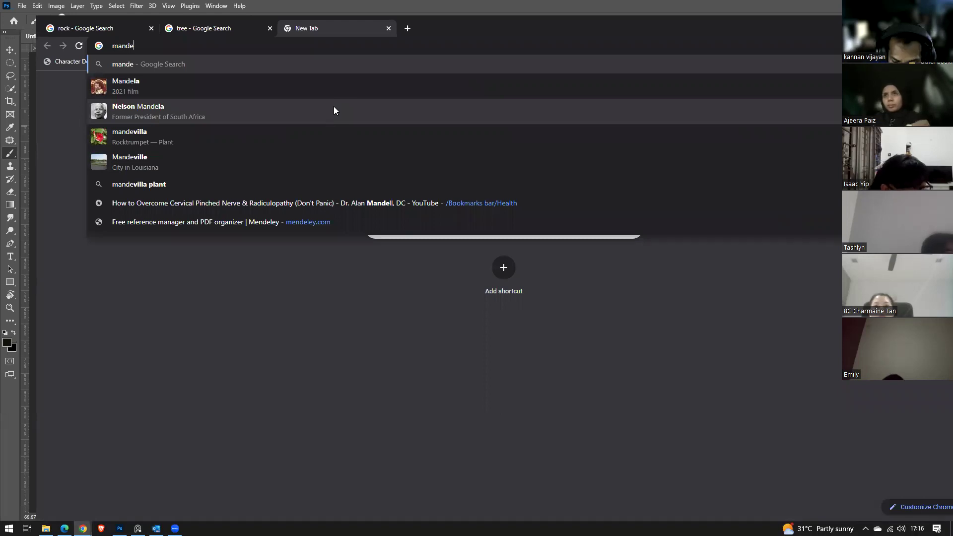
text(lla)
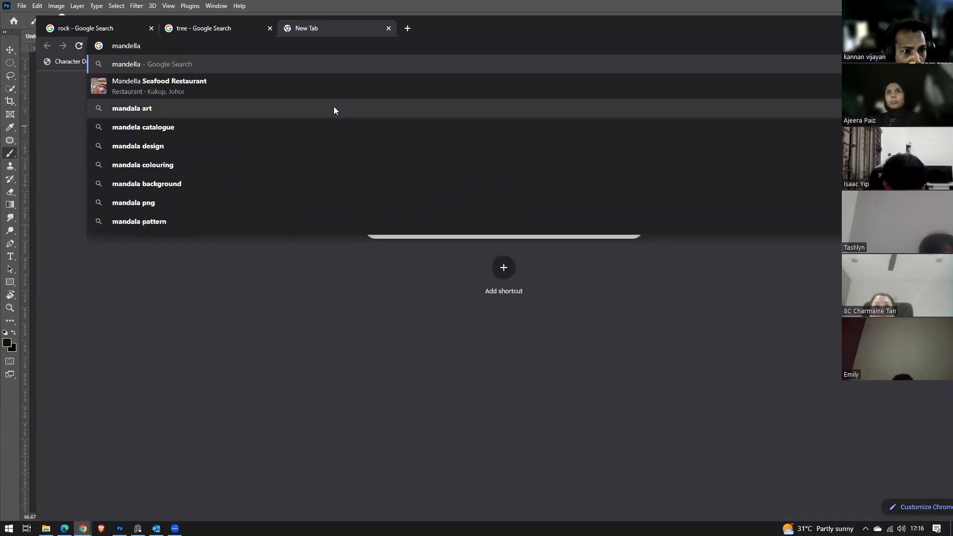
click(333, 109)
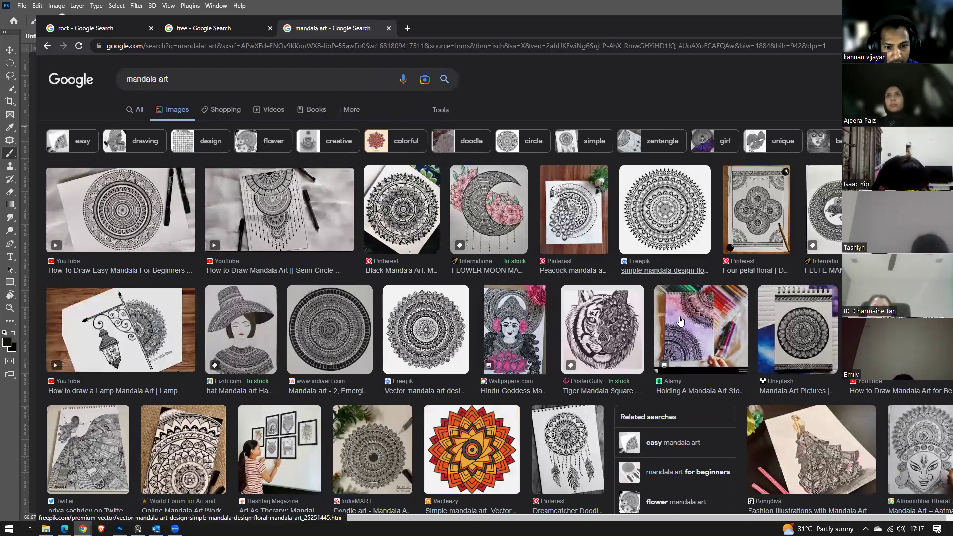
Examine the mandala art results, previewing the Freepik vector mandala and the Twitter drawing of a woman in a patterned dress.
click(423, 339)
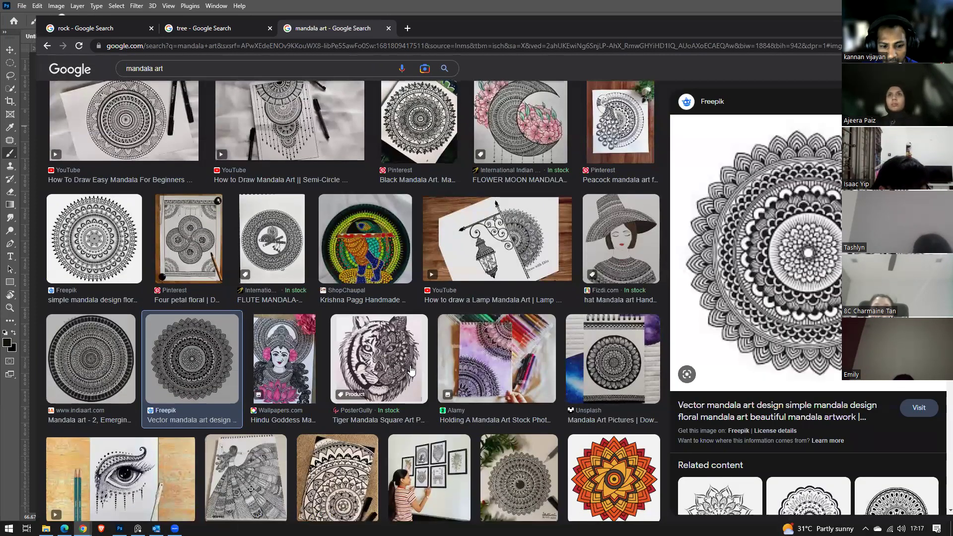
scroll(408, 375, down, 4)
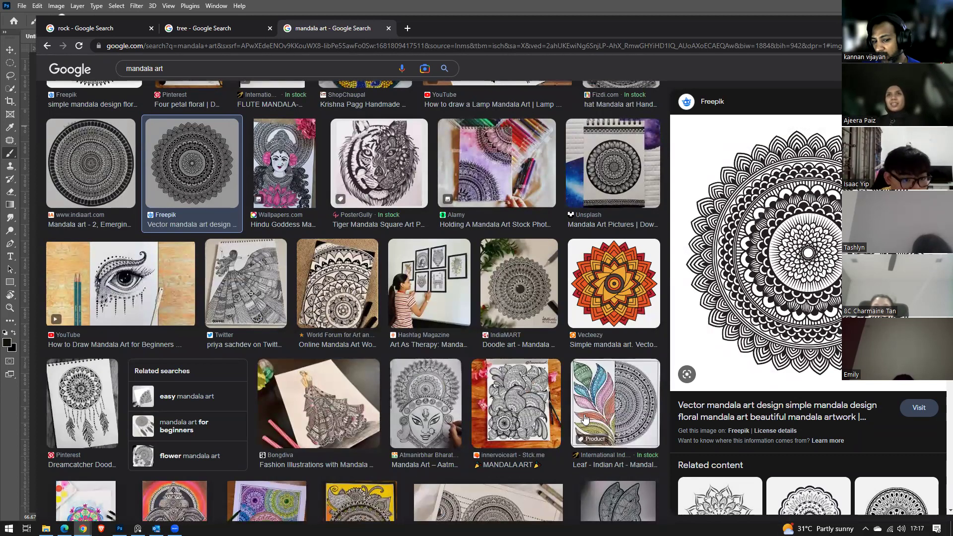
scroll(611, 410, down, 5)
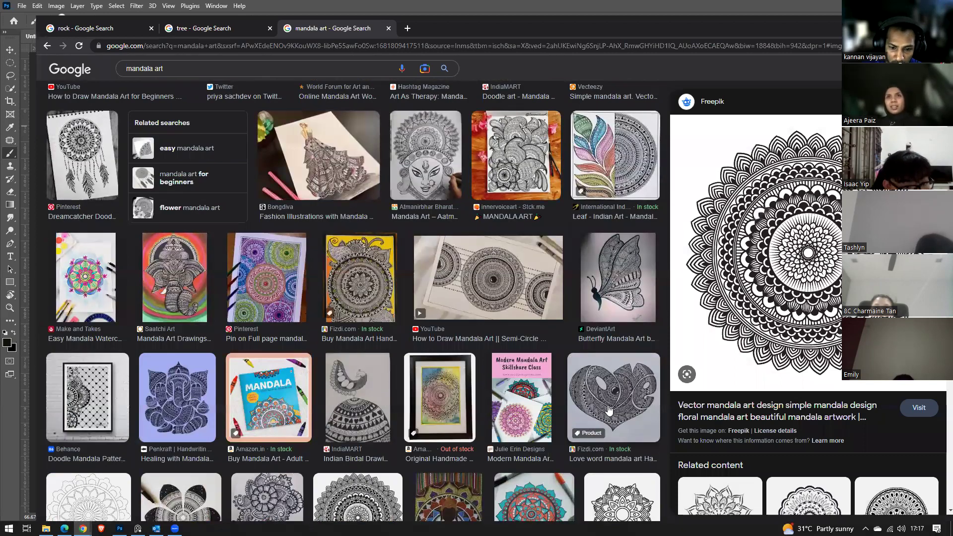
scroll(609, 410, up, 5)
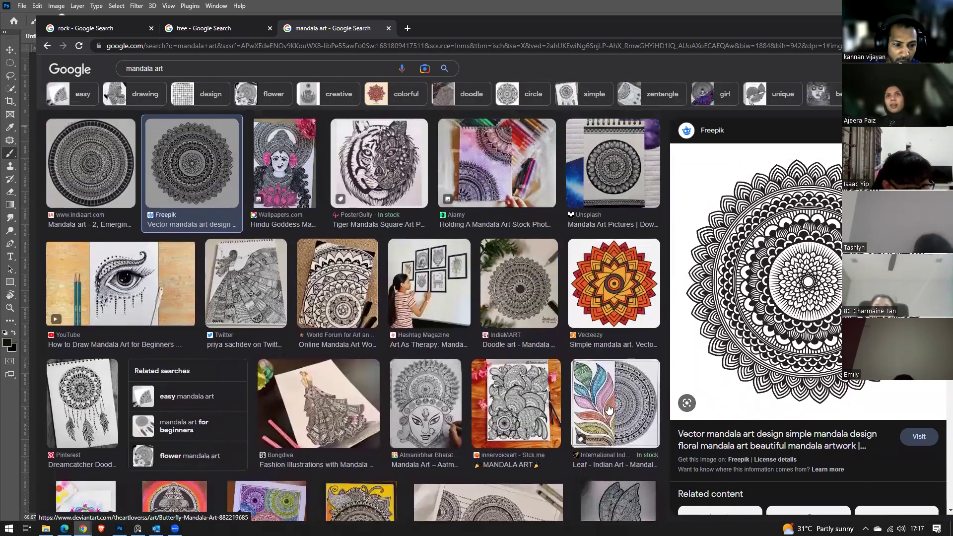
scroll(609, 410, up, 2)
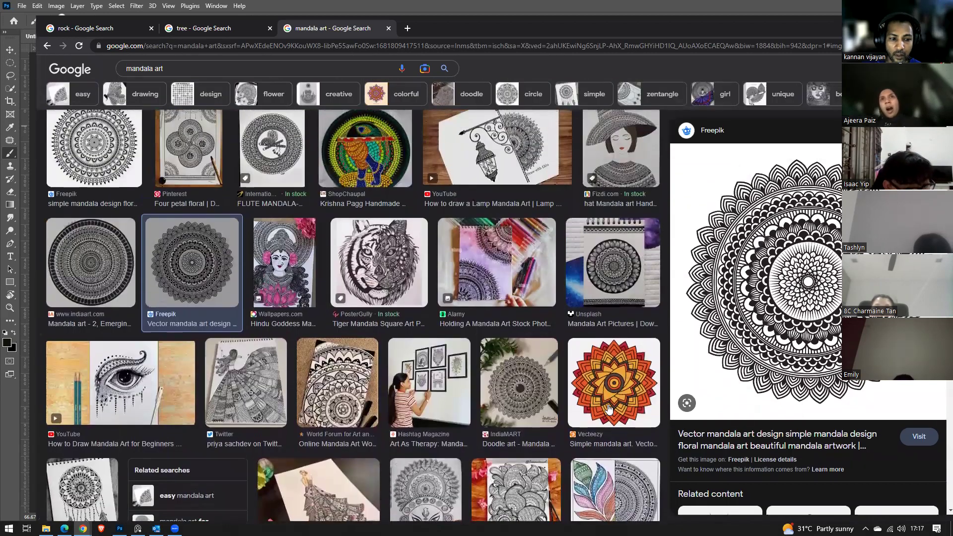
click(237, 382)
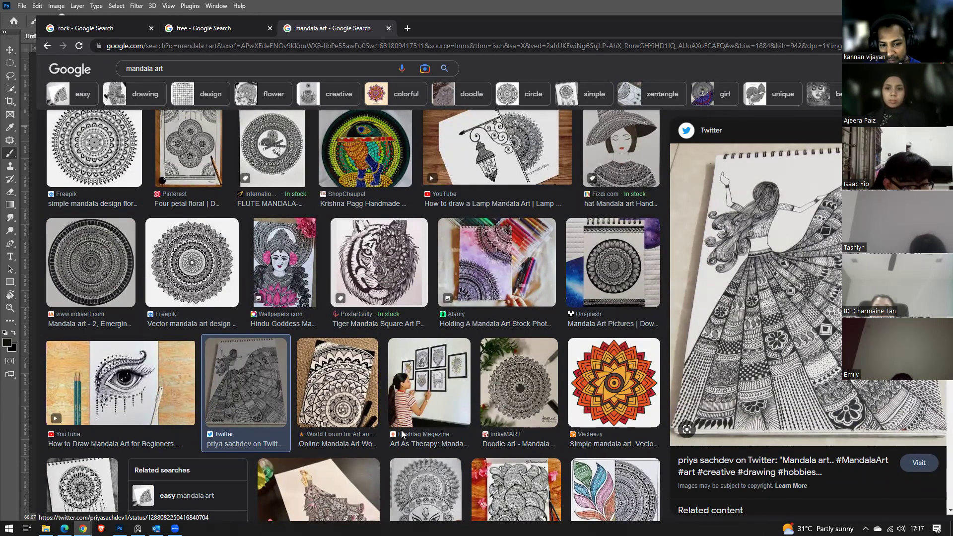
Preview the IndiaMART doodle mandala image and switch back to Photoshop.
click(520, 409)
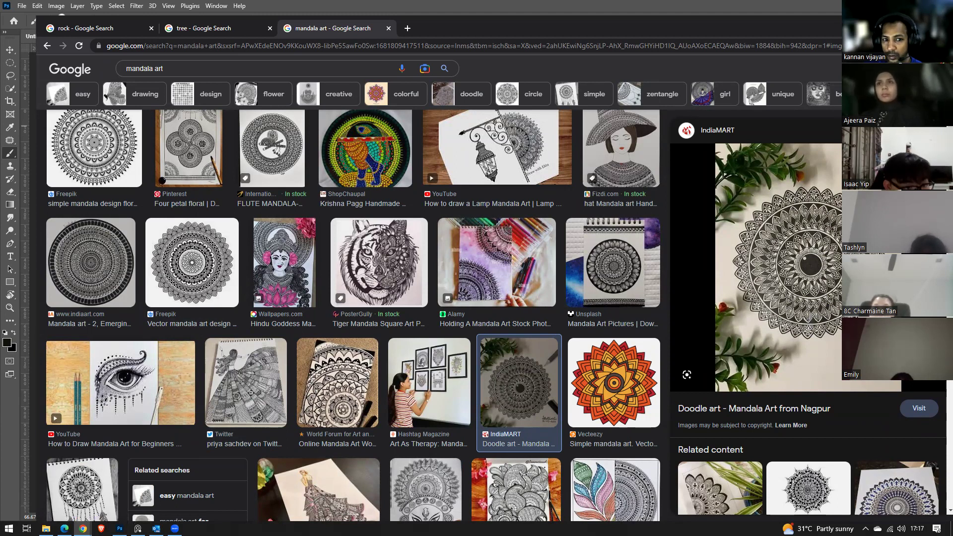
key(alt+Tab)
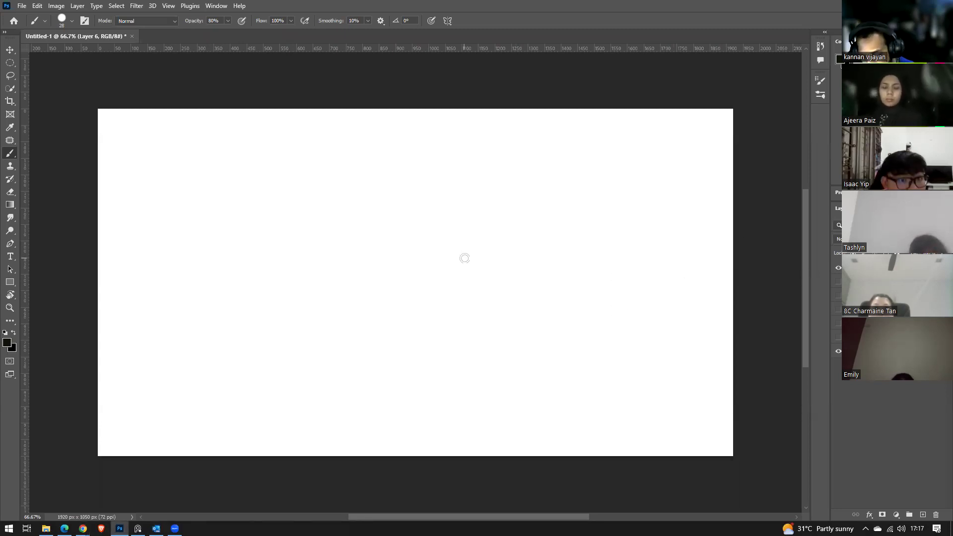
Try sketching a spiky star outline freehand near the middle of the canvas with the brush at 7 px.
key(bracketright)
key(bracketright)
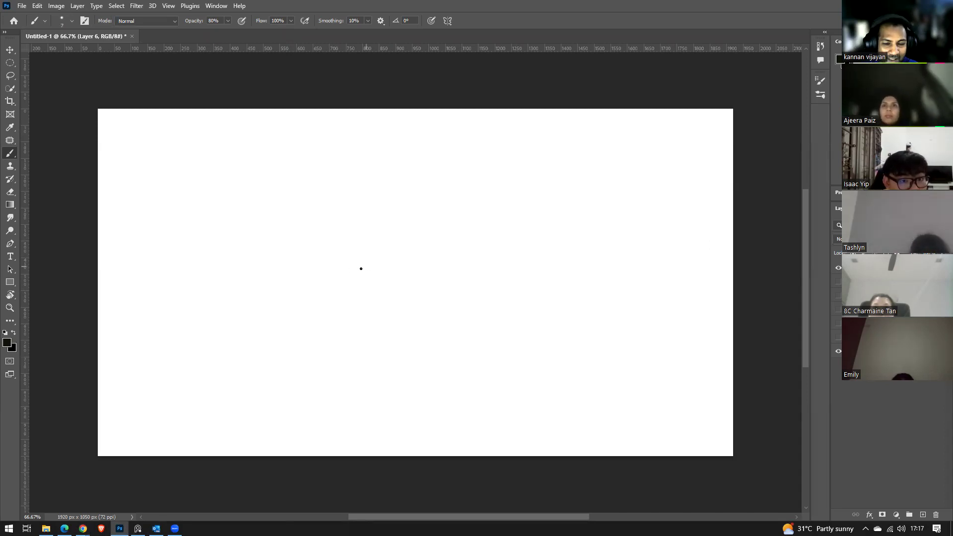
mouse_move(353, 273)
mouse_down()
mouse_move(334, 254)
mouse_move(359, 263)
mouse_move(346, 238)
mouse_move(372, 248)
mouse_up()
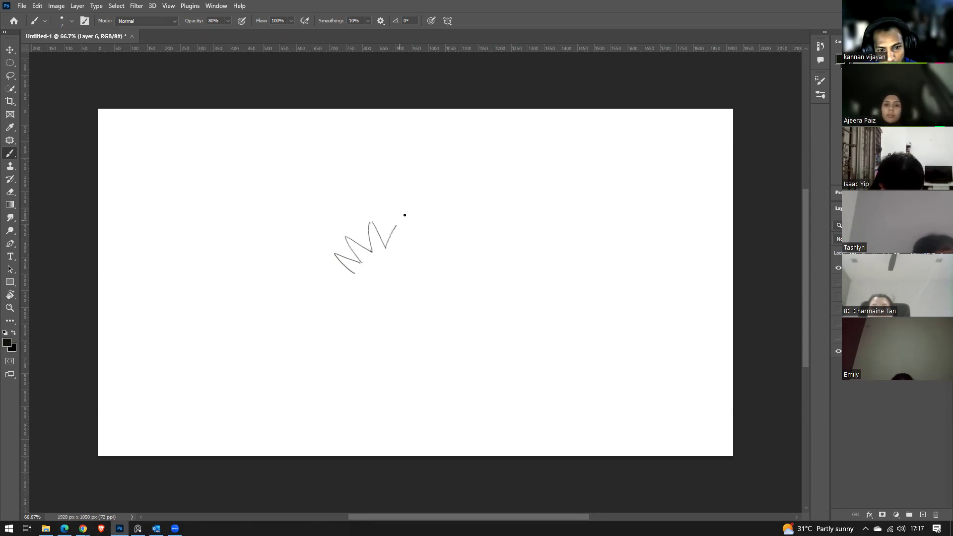
key(ctrl+z)
mouse_move(407, 256)
mouse_down()
mouse_move(434, 296)
mouse_move(408, 294)
mouse_move(416, 322)
mouse_move(385, 313)
mouse_up()
mouse_move(375, 317)
mouse_down()
mouse_move(362, 334)
mouse_move(366, 314)
mouse_up()
mouse_move(362, 303)
mouse_down()
mouse_move(349, 308)
mouse_move(343, 287)
mouse_up()
key(ctrl)
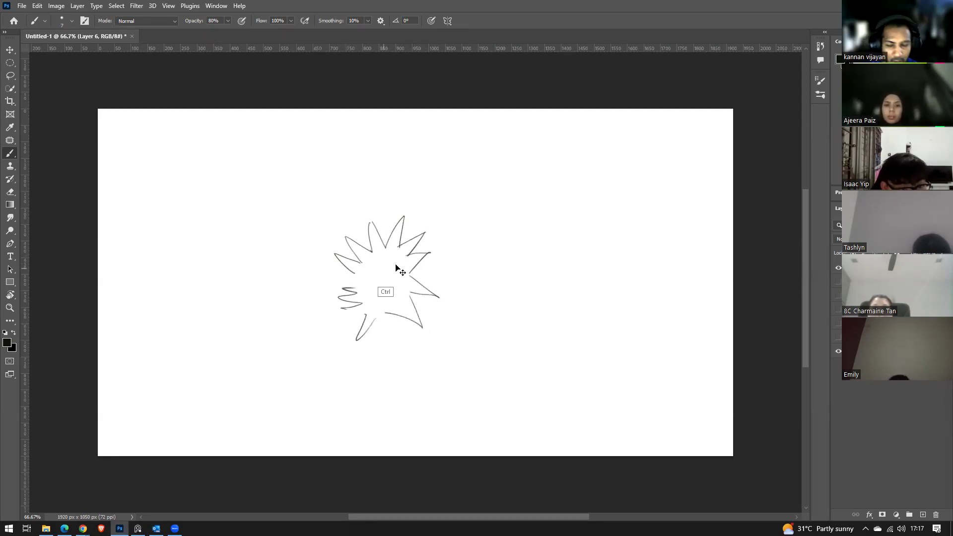
Undo the freehand star strokes, clear the area with the eraser and return to the Brush tool.
key(ctrl+z)
key(ctrl+z)
key(ctrl+z)
key(e)
mouse_move(334, 219)
mouse_down()
mouse_move(357, 247)
mouse_move(382, 313)
mouse_move(404, 323)
mouse_move(434, 247)
mouse_move(408, 292)
mouse_move(364, 285)
mouse_up()
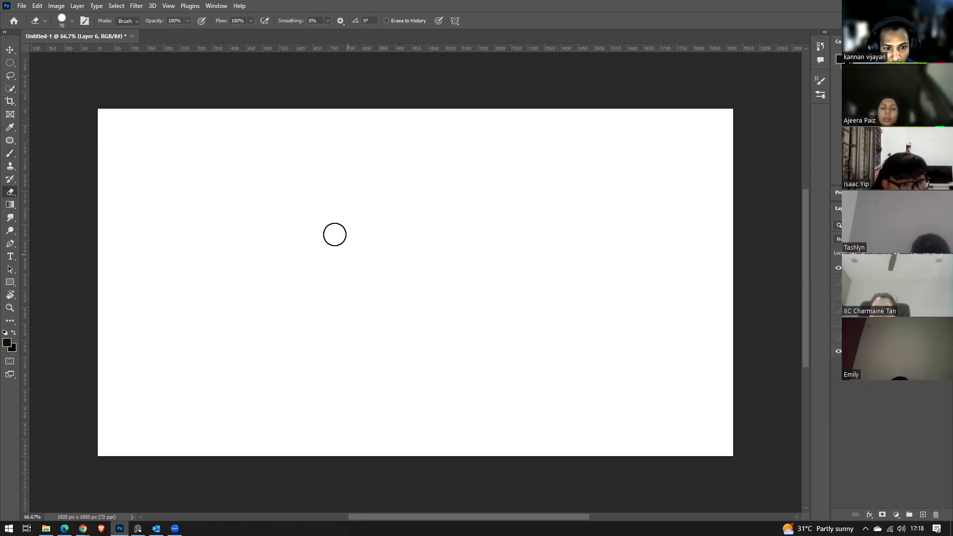
key(b)
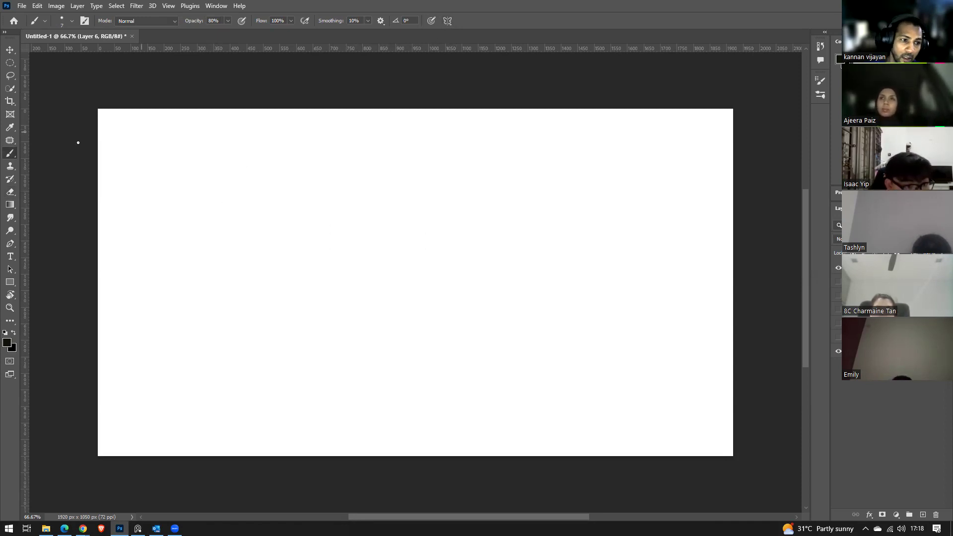
click(449, 22)
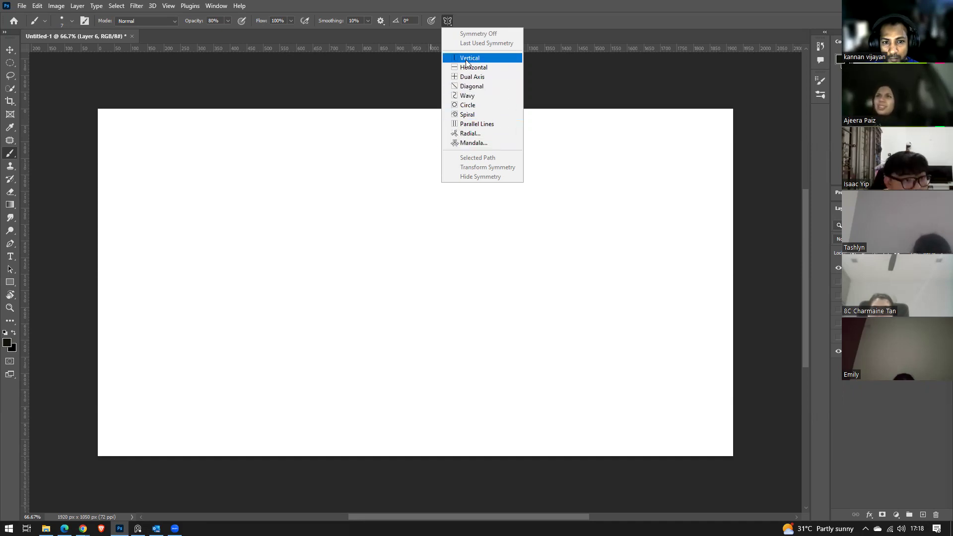
click(472, 142)
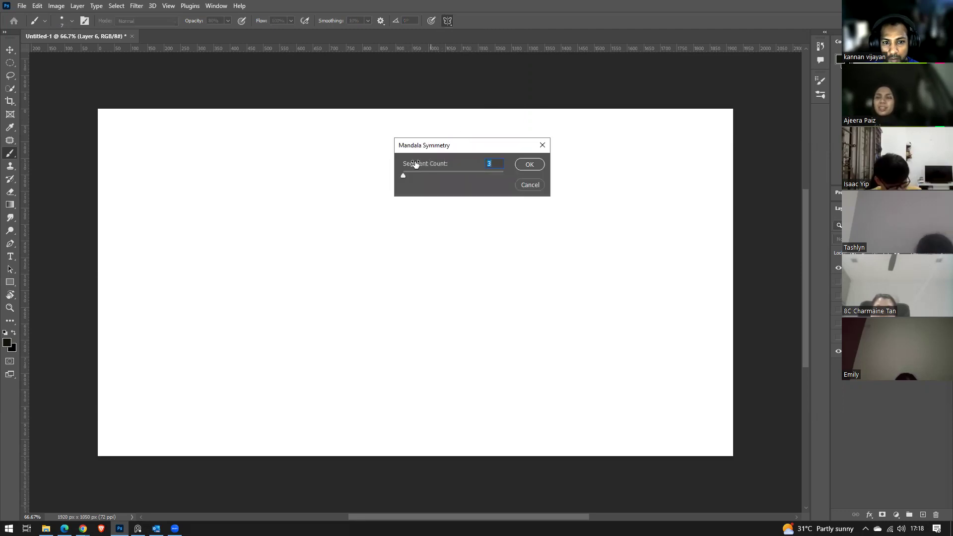
click(427, 173)
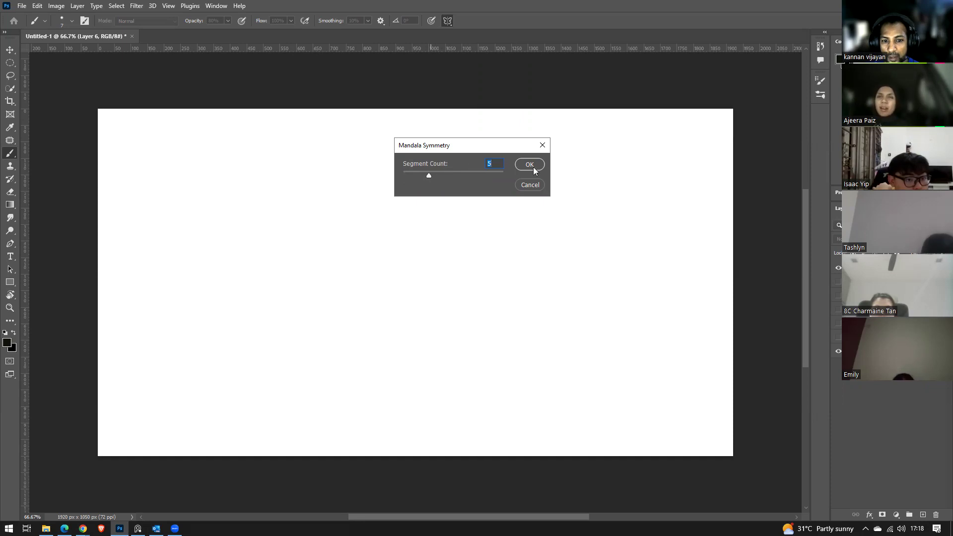
click(530, 186)
Turn on vertical paint symmetry and place its axis in the right-hand third of the canvas.
click(448, 20)
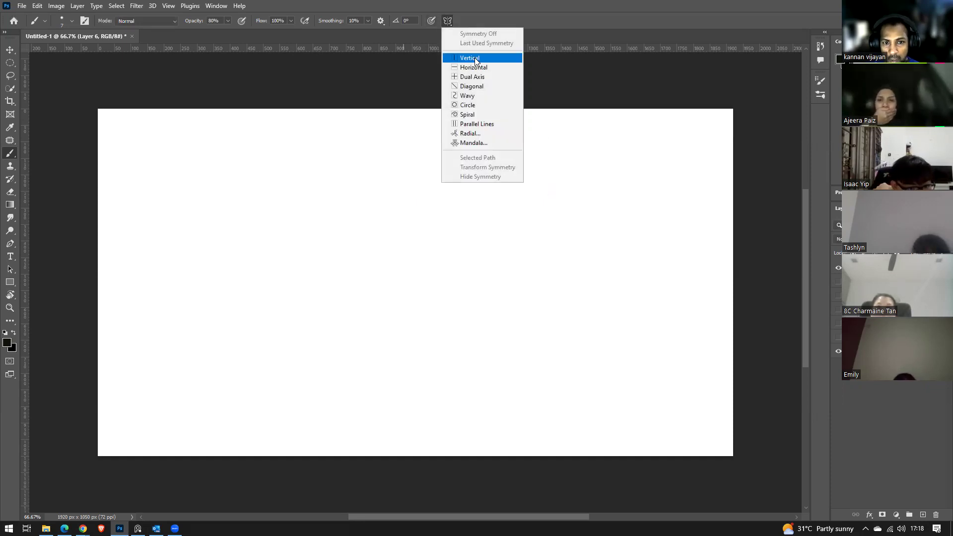
click(475, 58)
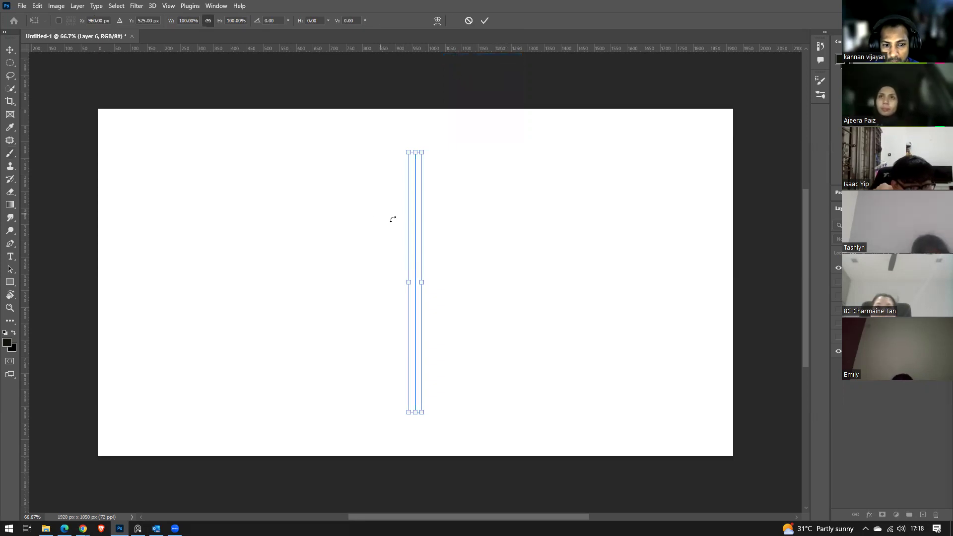
drag(416, 235, 614, 237)
key(Return)
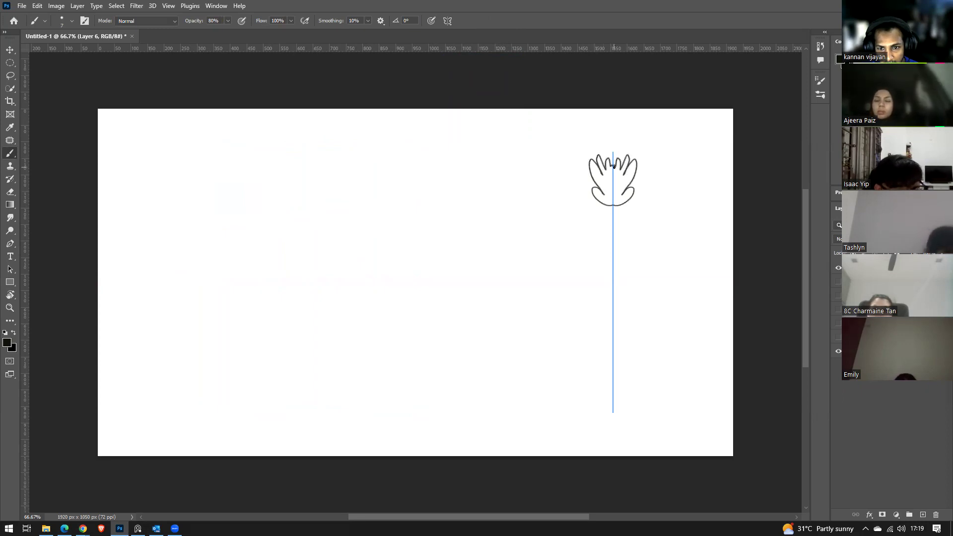
Draw a mirrored ornament of petals, curls, scrolls and angular side shapes around the vertical axis in black with the 7 px brush.
drag(614, 210, 657, 216)
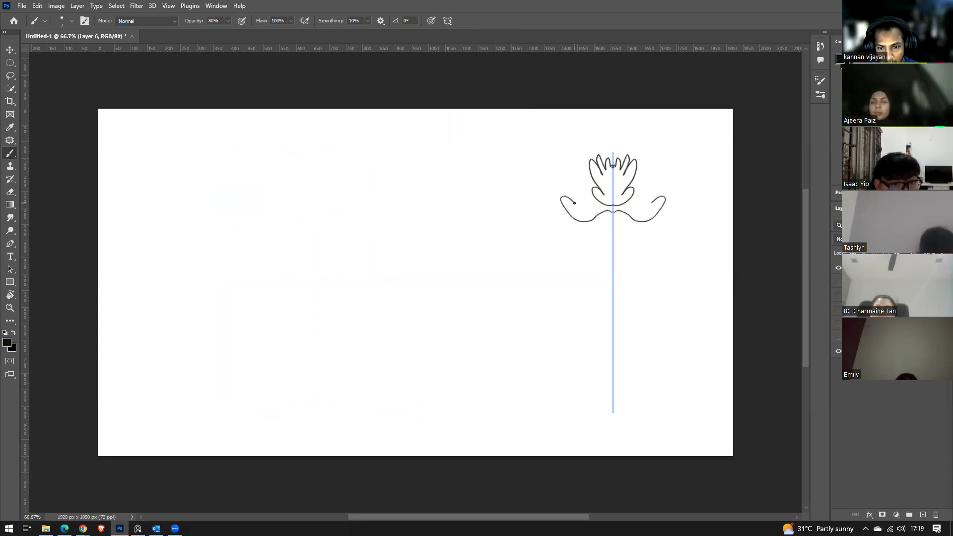
mouse_move(607, 232)
mouse_down()
mouse_move(599, 260)
mouse_move(564, 240)
mouse_up()
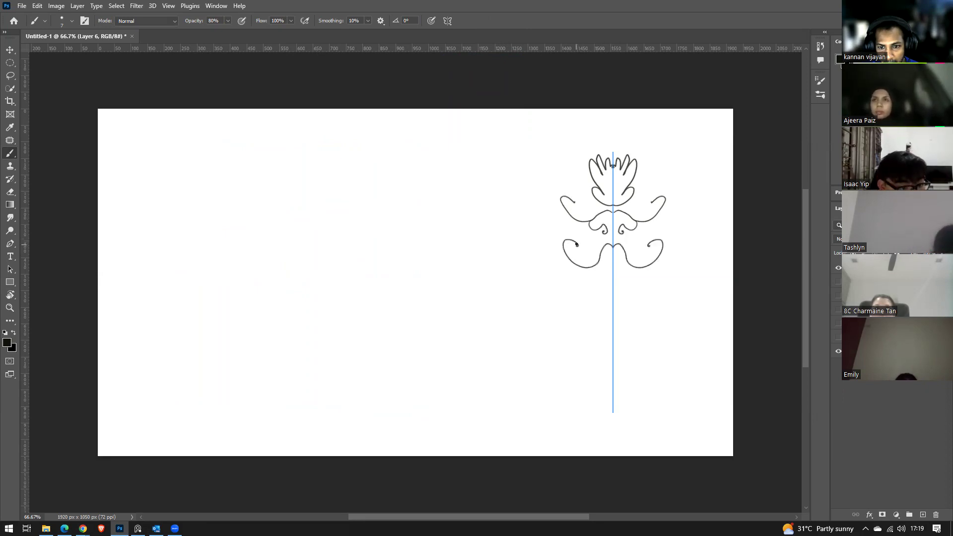
mouse_move(594, 297)
mouse_down()
mouse_move(602, 327)
mouse_move(600, 312)
mouse_move(567, 303)
mouse_move(542, 312)
mouse_move(533, 266)
mouse_move(549, 269)
mouse_move(559, 228)
mouse_move(544, 189)
mouse_up()
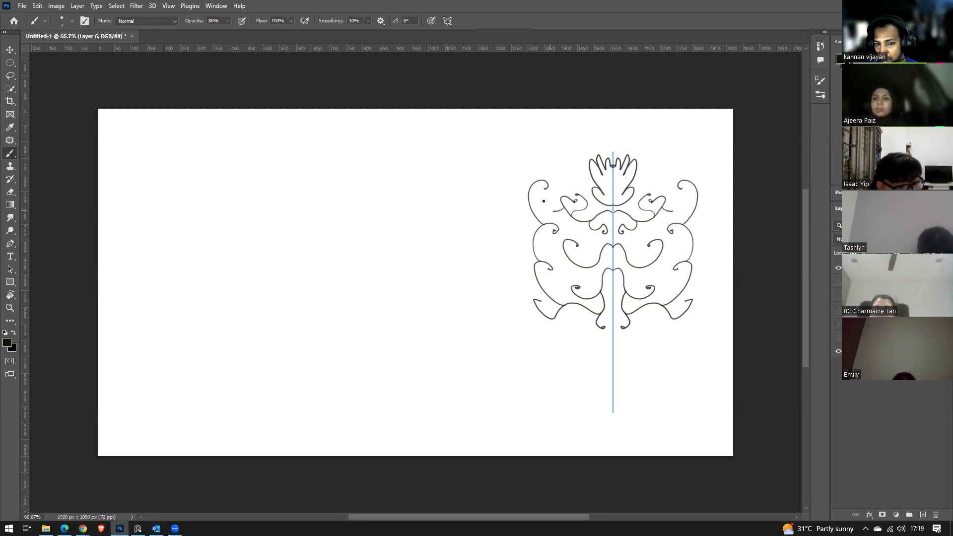
drag(562, 197, 557, 165)
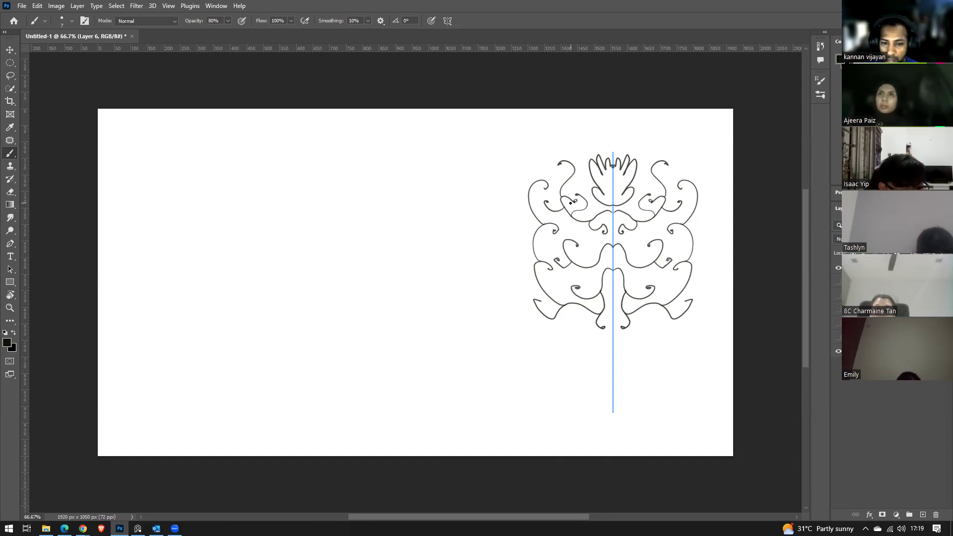
mouse_move(539, 282)
mouse_down()
mouse_move(511, 276)
mouse_move(522, 211)
mouse_move(535, 217)
mouse_up()
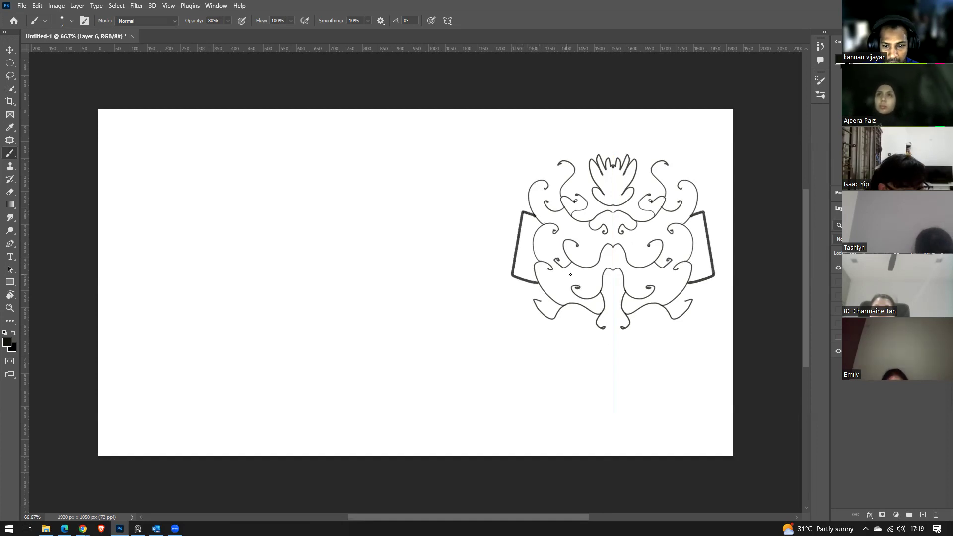
drag(578, 267, 551, 293)
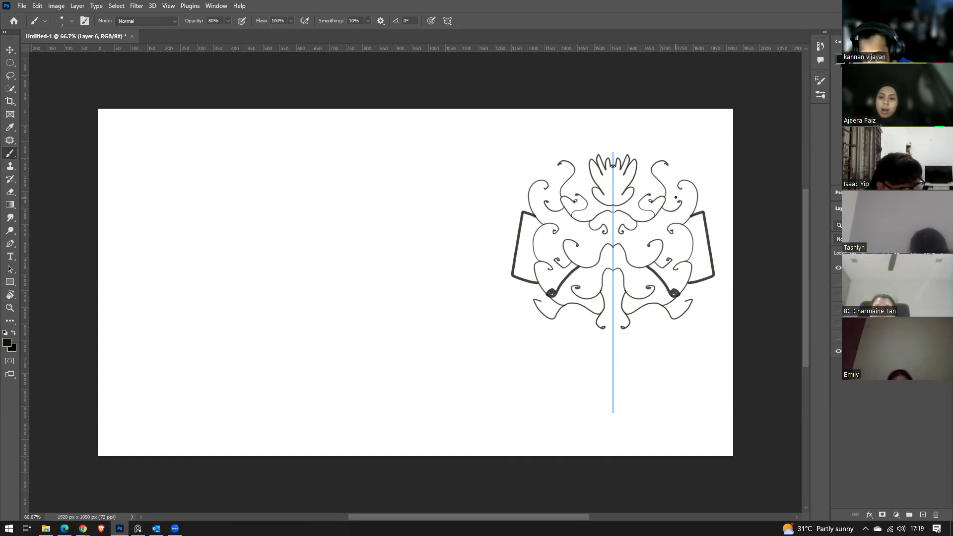
Paint large mirrored green lobes over the line ornament with the brush enlarged to 90 px.
key(bracketright)
key(bracketright)
key(bracketright)
key(bracketright)
key(bracketright)
key(bracketright)
key(bracketright)
key(bracketright)
key(bracketright)
key(bracketright)
key(bracketright)
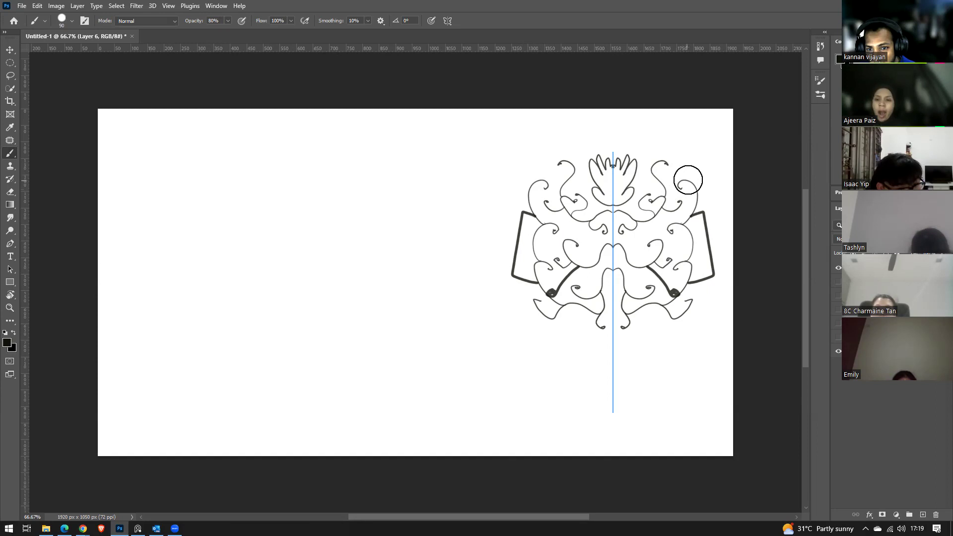
click(873, 104)
click(629, 265)
mouse_move(628, 258)
mouse_down()
mouse_move(654, 245)
mouse_move(660, 270)
mouse_move(631, 306)
mouse_move(633, 246)
mouse_move(662, 271)
mouse_move(677, 270)
mouse_move(662, 312)
mouse_move(632, 286)
mouse_move(672, 219)
mouse_move(691, 271)
mouse_move(655, 294)
mouse_move(656, 253)
mouse_move(629, 243)
mouse_up()
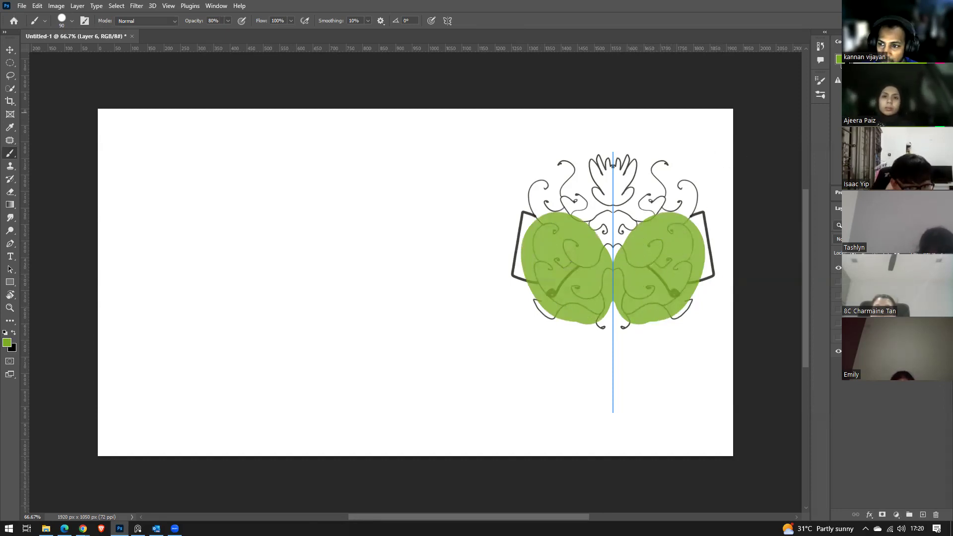
Paint mirrored magenta lobes over the ornament, with dark purple scrolls, a central stem and a curled base.
mouse_move(626, 272)
mouse_down()
mouse_move(671, 237)
mouse_move(687, 262)
mouse_move(664, 285)
mouse_move(640, 264)
mouse_move(658, 271)
mouse_move(678, 230)
mouse_move(650, 184)
mouse_move(639, 215)
mouse_move(611, 226)
mouse_move(640, 198)
mouse_move(651, 228)
mouse_move(641, 223)
mouse_move(661, 200)
mouse_move(616, 228)
mouse_move(652, 268)
mouse_move(655, 295)
mouse_move(640, 279)
mouse_move(676, 300)
mouse_move(625, 339)
mouse_move(680, 367)
mouse_move(695, 353)
mouse_move(687, 348)
mouse_up()
mouse_move(616, 342)
mouse_down()
mouse_move(663, 408)
mouse_move(699, 410)
mouse_up()
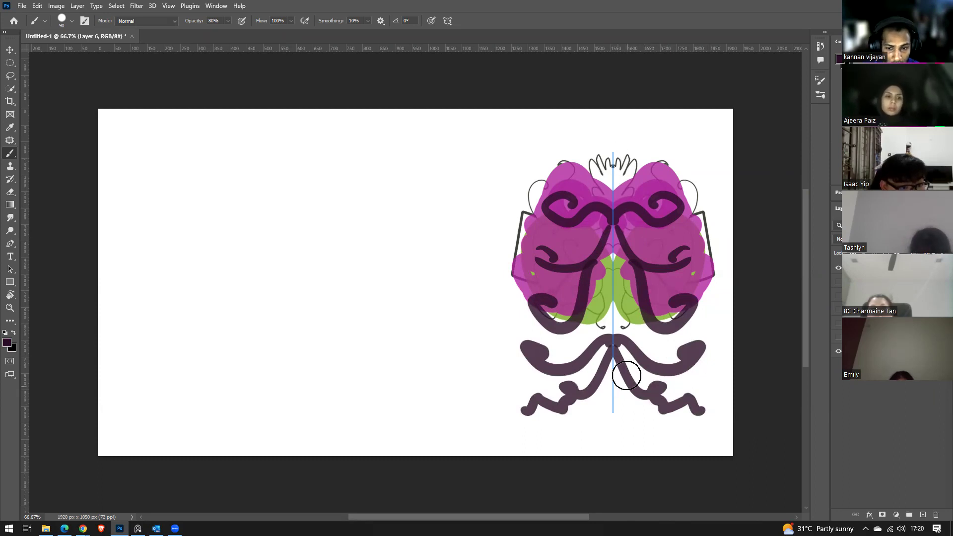
mouse_move(602, 169)
mouse_down()
mouse_move(611, 183)
mouse_move(613, 169)
mouse_move(615, 322)
mouse_move(617, 293)
mouse_move(605, 415)
mouse_up()
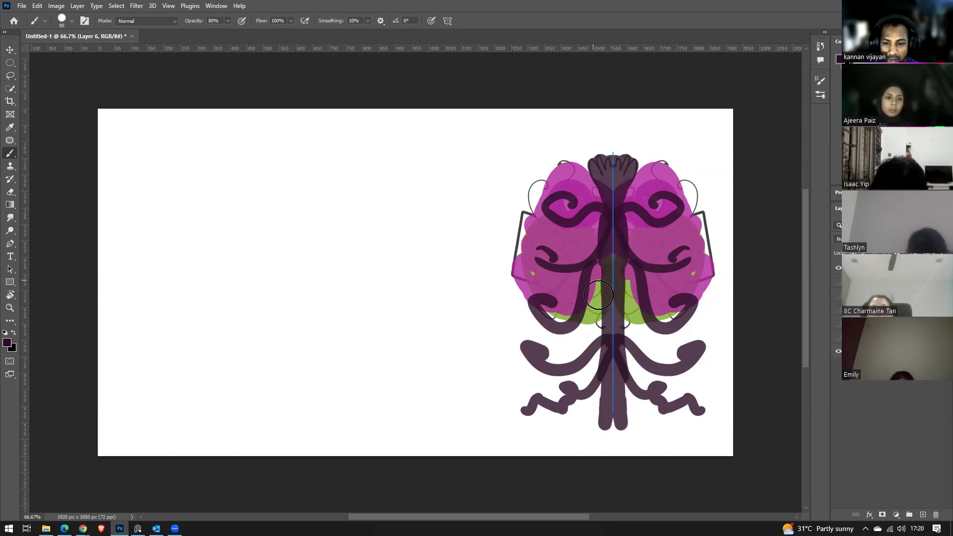
mouse_move(607, 418)
mouse_down()
mouse_move(633, 443)
mouse_move(625, 436)
mouse_move(636, 443)
mouse_move(644, 434)
mouse_move(634, 446)
mouse_move(615, 431)
mouse_move(643, 437)
mouse_up()
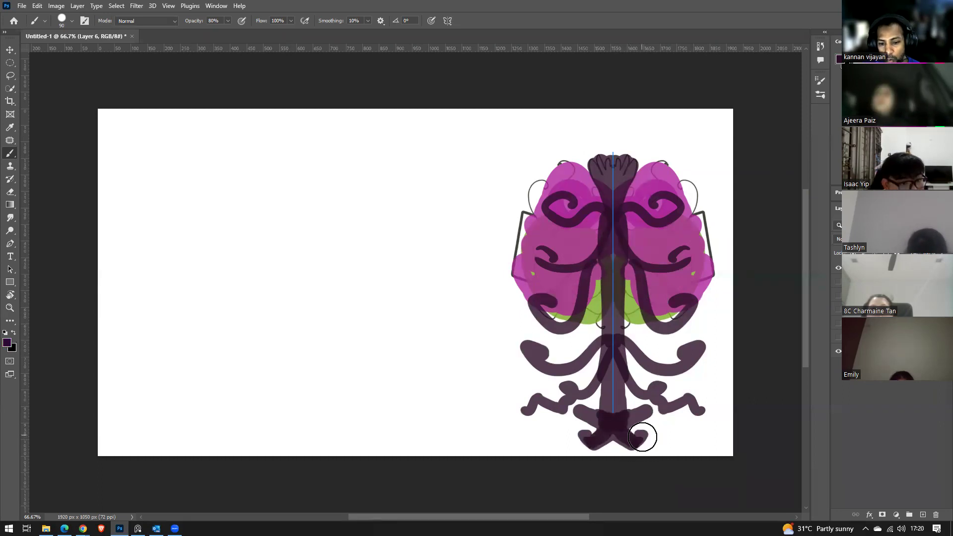
mouse_move(618, 312)
mouse_down()
mouse_move(669, 352)
mouse_move(636, 331)
mouse_move(648, 287)
mouse_move(692, 277)
mouse_up()
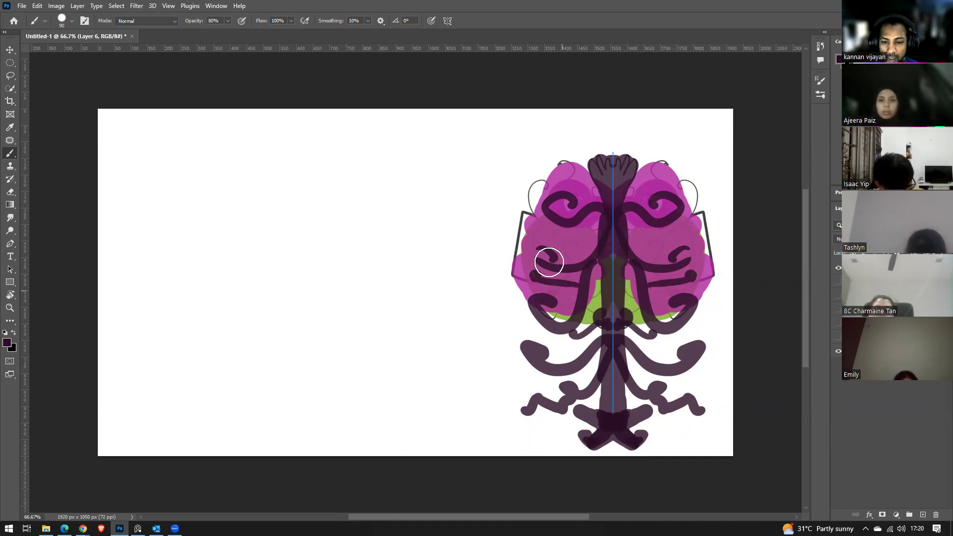
Turn off paint symmetry and move the ornament up about 60 px and left about 8 px.
click(448, 21)
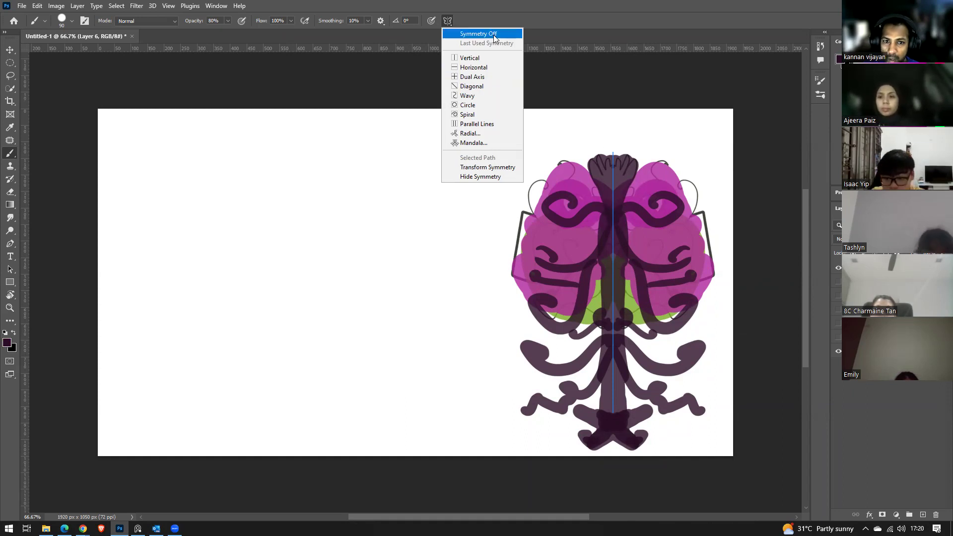
click(478, 33)
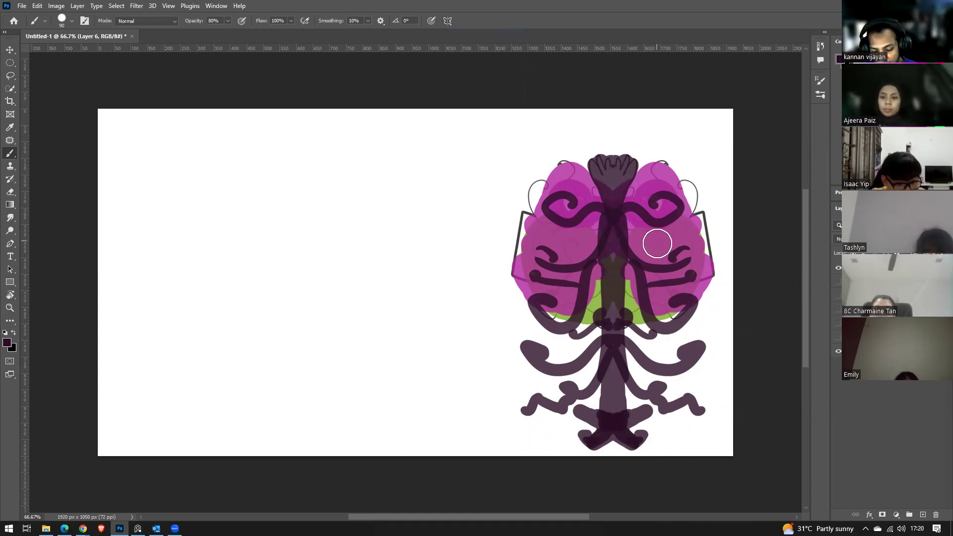
key(v)
mouse_move(609, 359)
mouse_down()
mouse_move(620, 334)
mouse_move(607, 338)
mouse_up()
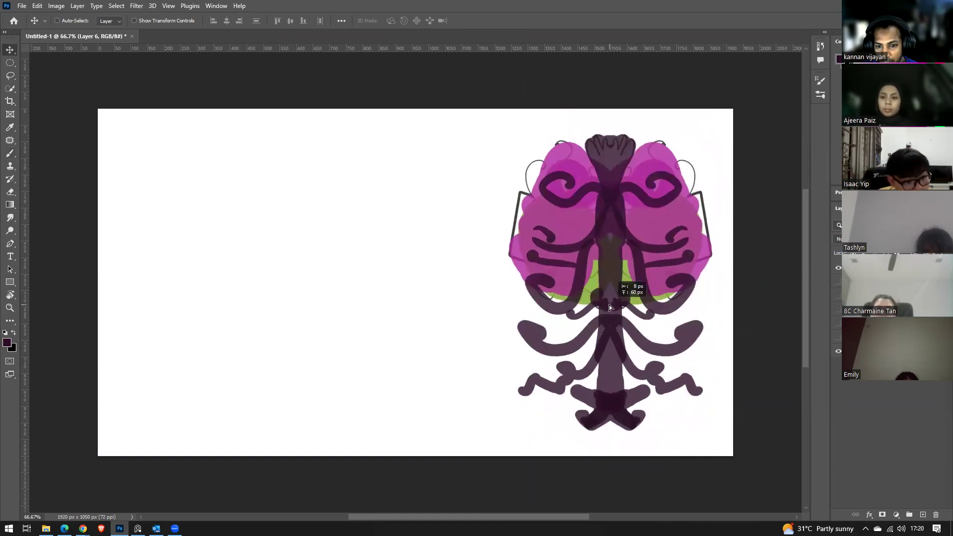
Scale the ornament down to about half its size and place it in the canvas's upper-right corner.
key(ctrl)
key(ctrl+t)
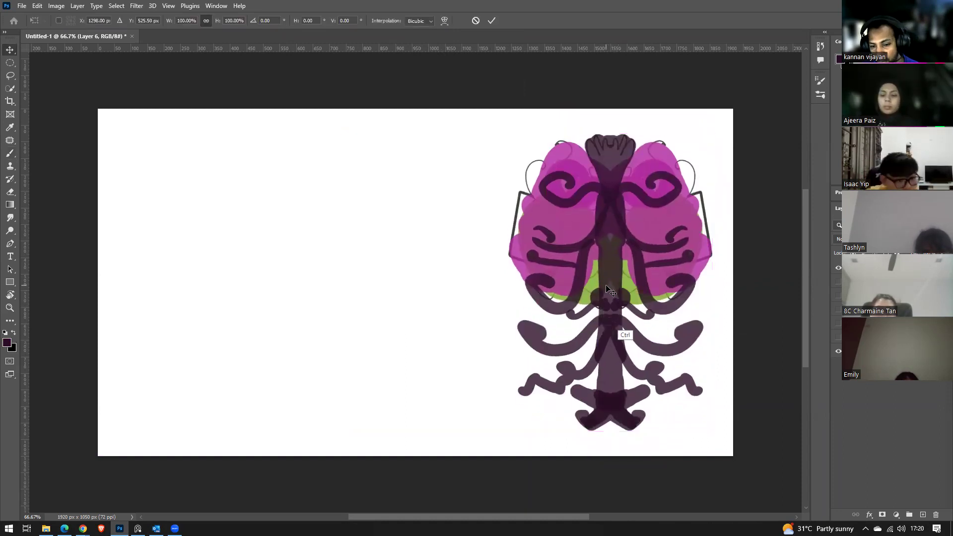
drag(709, 430, 581, 325)
drag(551, 253, 666, 260)
drag(705, 315, 662, 281)
drag(568, 258, 622, 260)
key(Return)
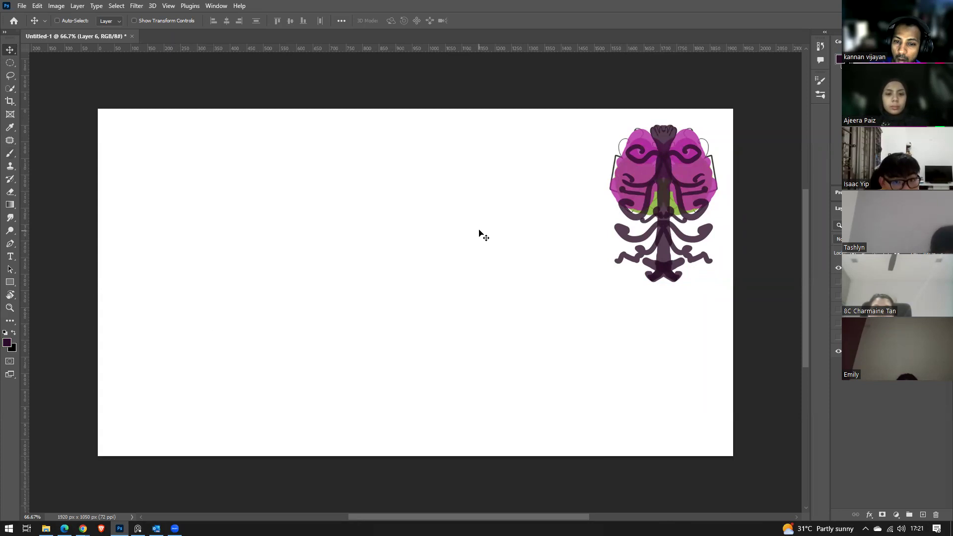
Turn on horizontal paint symmetry for an 8 px brush, centring the axis at about X 1132 px, Y 267 px.
key(b)
key(bracketleft)
key(bracketleft)
key(bracketleft)
key(bracketleft)
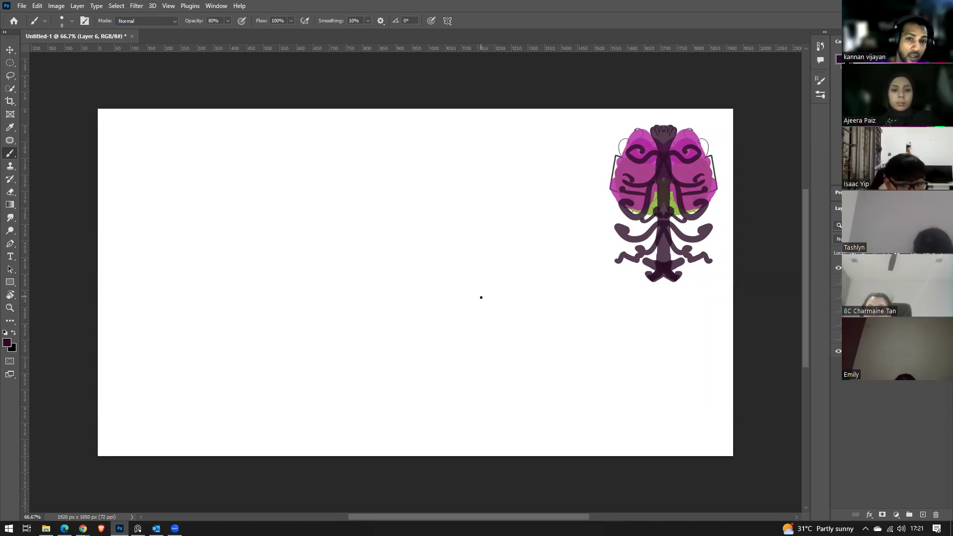
click(447, 21)
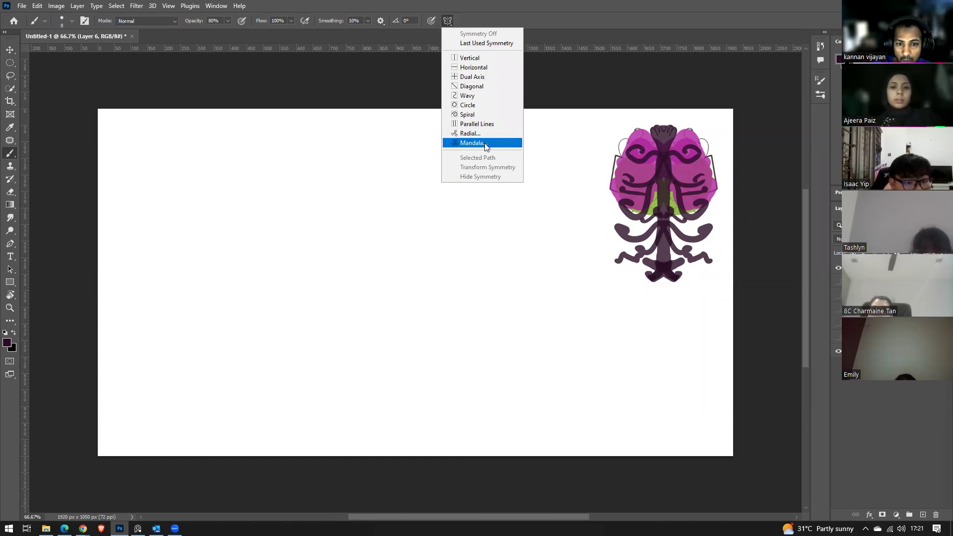
click(484, 71)
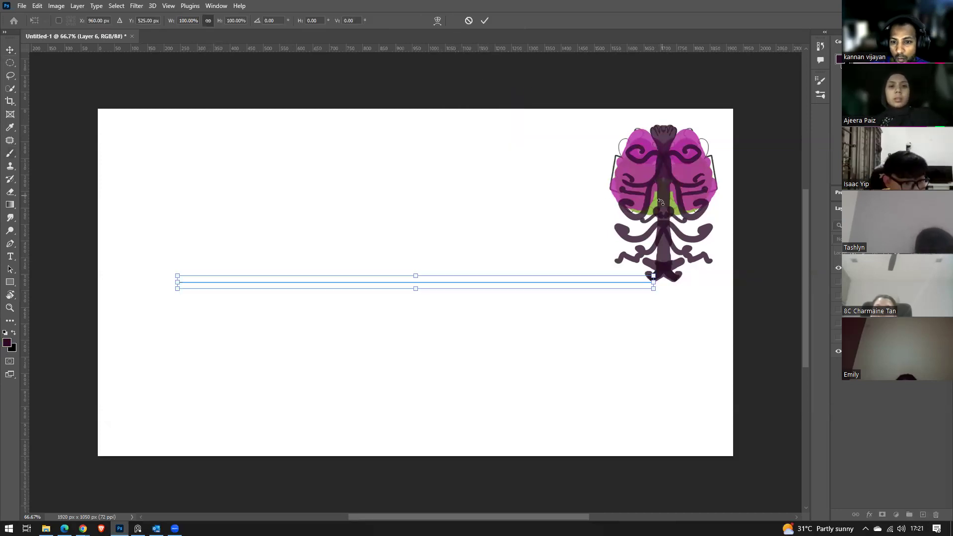
drag(450, 283, 484, 202)
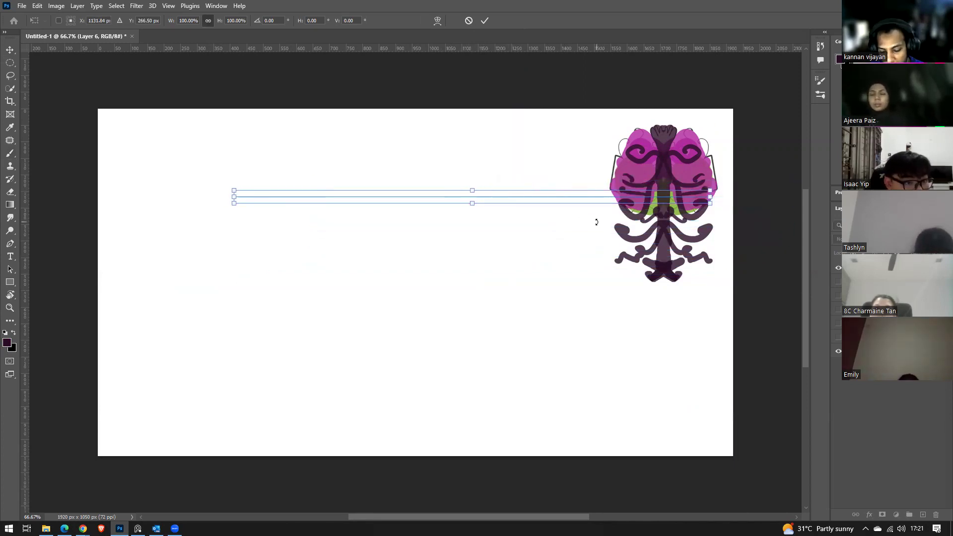
key(Return)
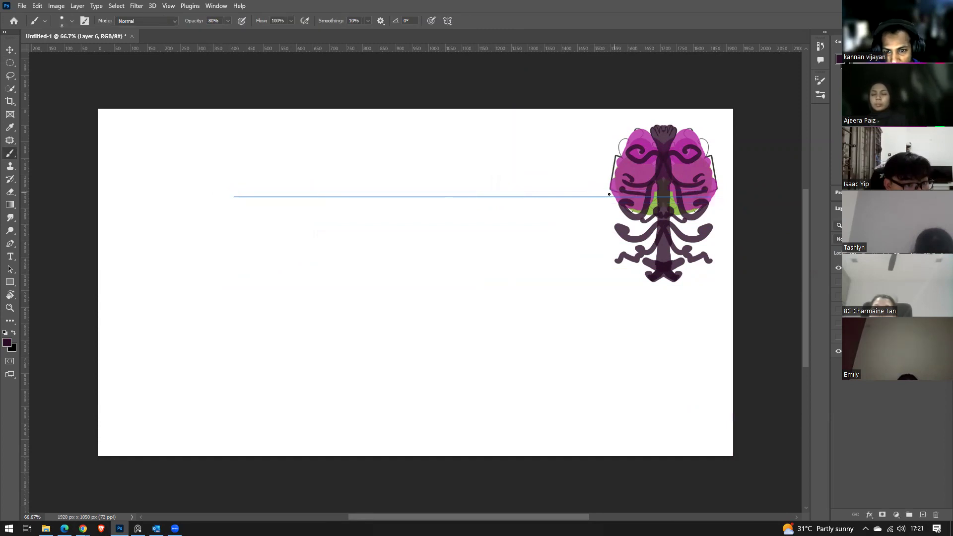
Scribble mirrored strokes over the ornament and paint wavy, looped outlines along the horizontal symmetry axis to the canvas's left side.
mouse_move(606, 199)
mouse_down()
mouse_move(605, 158)
mouse_move(618, 236)
mouse_move(632, 169)
mouse_up()
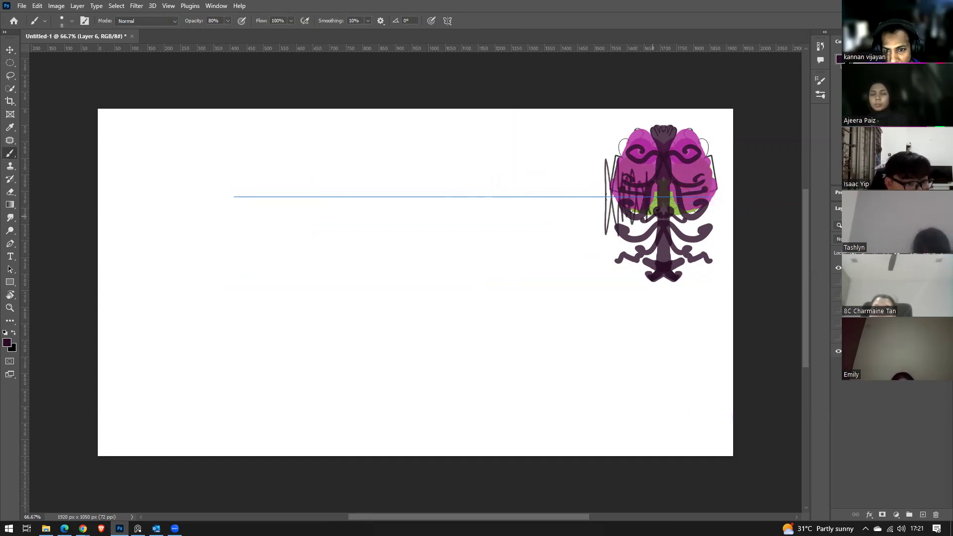
mouse_move(694, 210)
mouse_down()
mouse_move(715, 204)
mouse_move(711, 172)
mouse_up()
mouse_move(599, 188)
mouse_down()
mouse_move(541, 204)
mouse_move(614, 188)
mouse_move(597, 185)
mouse_move(629, 191)
mouse_move(631, 163)
mouse_move(680, 199)
mouse_move(668, 156)
mouse_move(718, 183)
mouse_move(717, 163)
mouse_up()
mouse_move(568, 182)
mouse_down()
mouse_move(158, 184)
mouse_move(148, 195)
mouse_move(642, 197)
mouse_up()
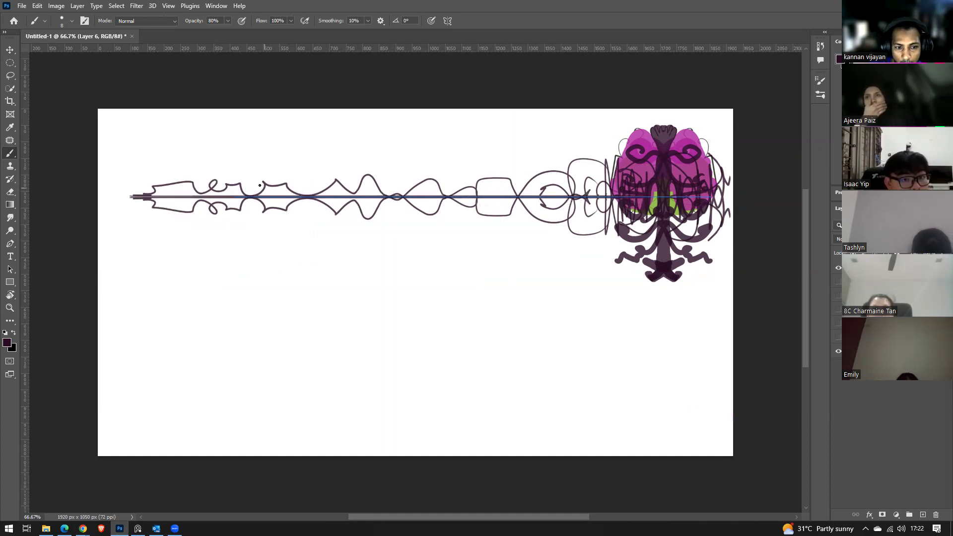
Paint straight rails and segmented handle outlines around the wavy lines, mirrored across the horizontal axis, with a bulging section near the ornament.
drag(158, 179, 603, 179)
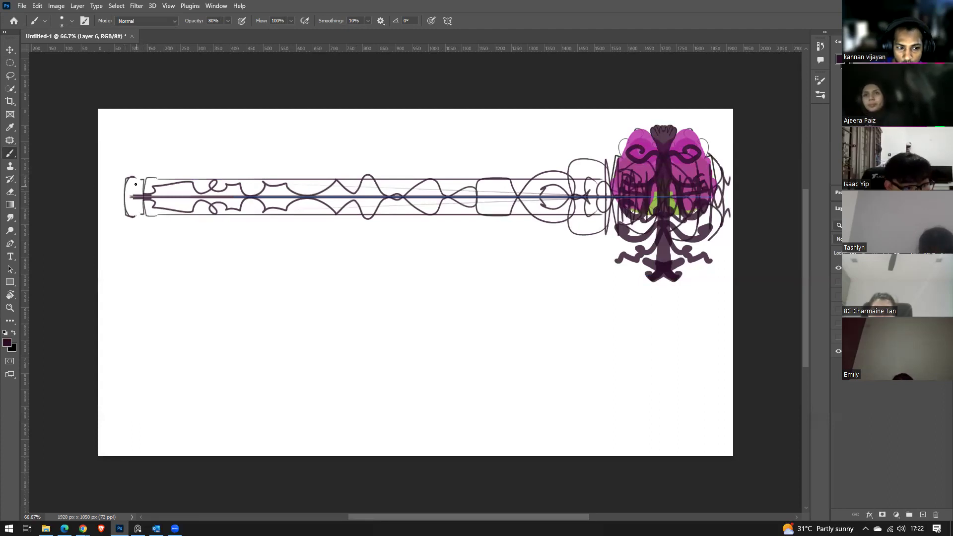
mouse_move(135, 215)
mouse_down()
mouse_move(127, 184)
mouse_move(167, 177)
mouse_up()
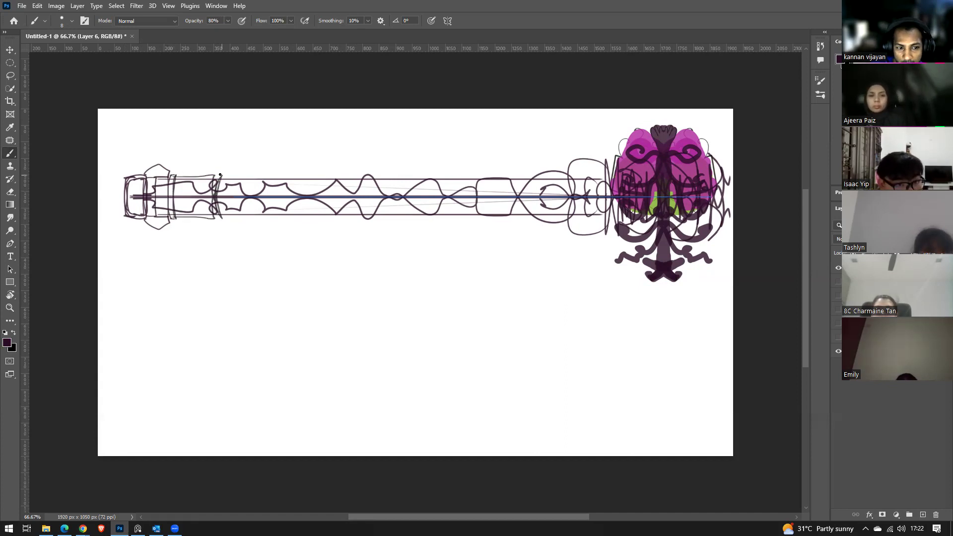
mouse_move(260, 176)
mouse_down()
mouse_move(326, 170)
mouse_move(325, 219)
mouse_move(336, 168)
mouse_move(364, 169)
mouse_up()
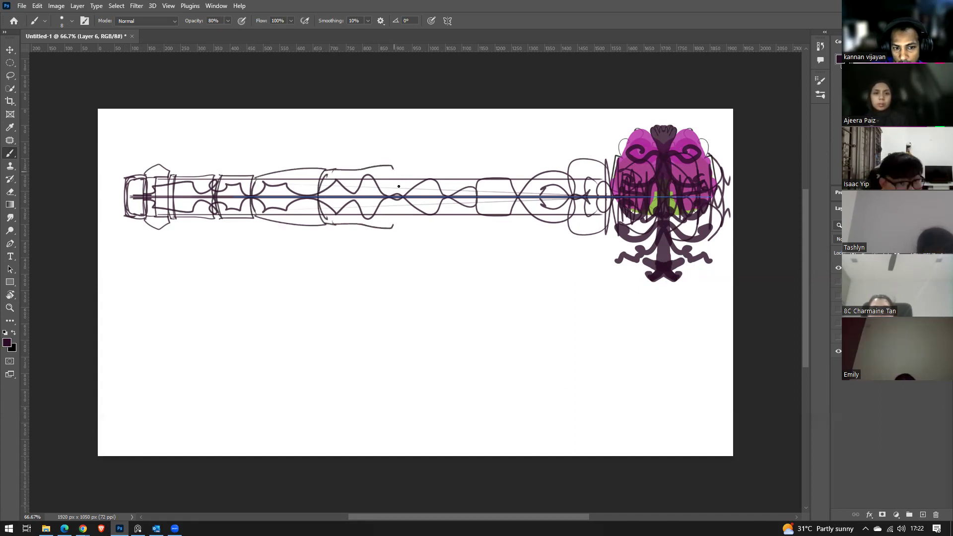
mouse_move(432, 163)
mouse_down()
mouse_move(452, 152)
mouse_move(518, 169)
mouse_move(520, 195)
mouse_up()
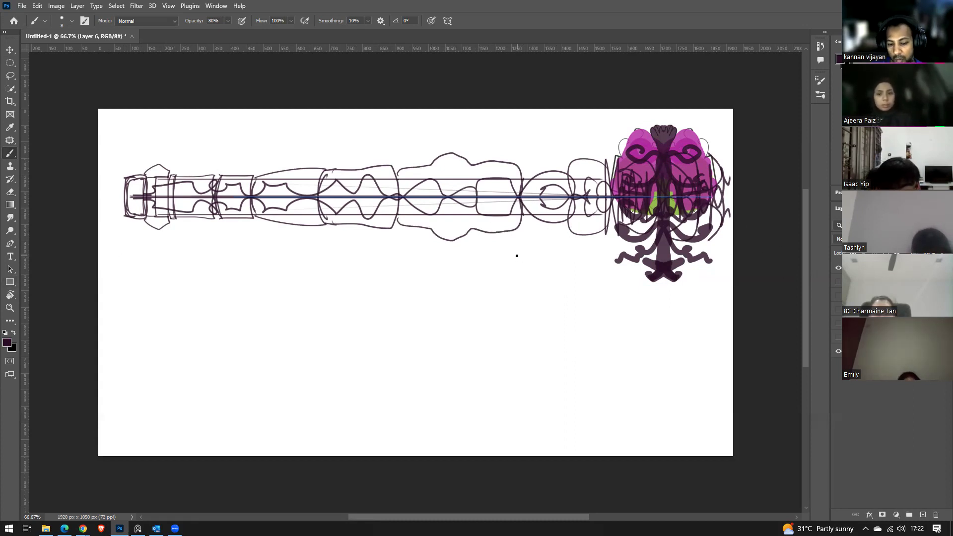
Turn on dual-axis paint symmetry, scaled to about 55% and centred at about X 446 px, Y 786 px.
click(448, 22)
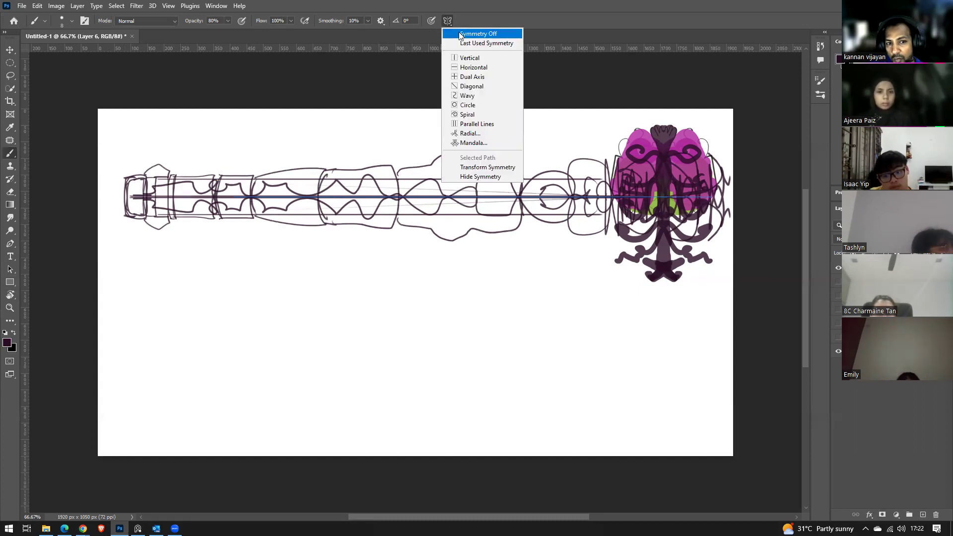
click(474, 77)
drag(413, 283, 341, 317)
mouse_move(591, 180)
mouse_down()
mouse_move(462, 276)
mouse_move(398, 311)
mouse_move(364, 315)
mouse_up()
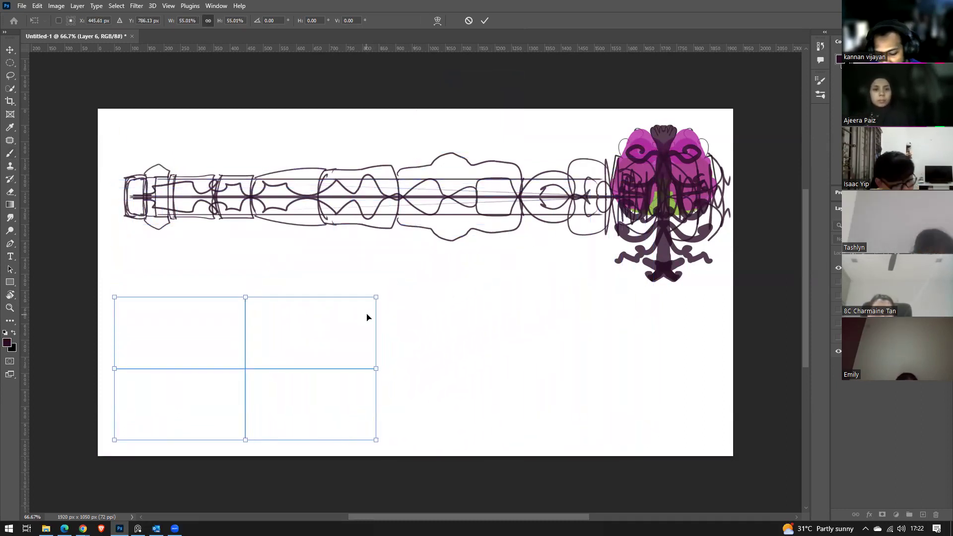
key(Return)
Paint a four-way mirrored pattern of pointed wings, scrolls, angular outer outlines and small central details around the dual axes.
mouse_move(245, 368)
mouse_down()
mouse_move(277, 319)
mouse_move(313, 336)
mouse_move(286, 344)
mouse_move(274, 373)
mouse_move(262, 363)
mouse_move(255, 375)
mouse_up()
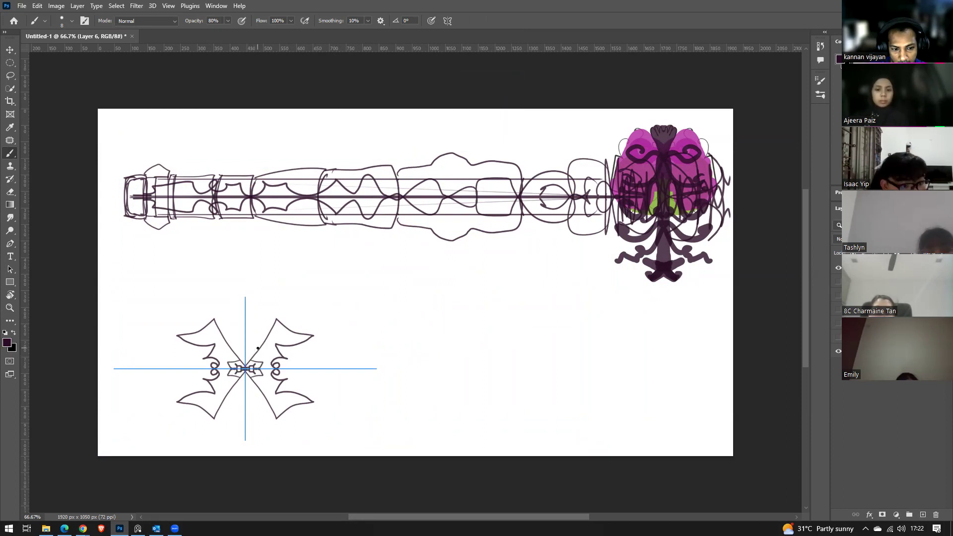
mouse_move(255, 344)
mouse_down()
mouse_move(249, 321)
mouse_move(257, 334)
mouse_move(244, 347)
mouse_move(270, 315)
mouse_move(254, 313)
mouse_move(294, 314)
mouse_move(310, 326)
mouse_move(299, 332)
mouse_move(312, 350)
mouse_move(353, 346)
mouse_move(339, 336)
mouse_move(320, 280)
mouse_move(255, 288)
mouse_move(258, 303)
mouse_move(286, 303)
mouse_move(282, 323)
mouse_move(311, 310)
mouse_up()
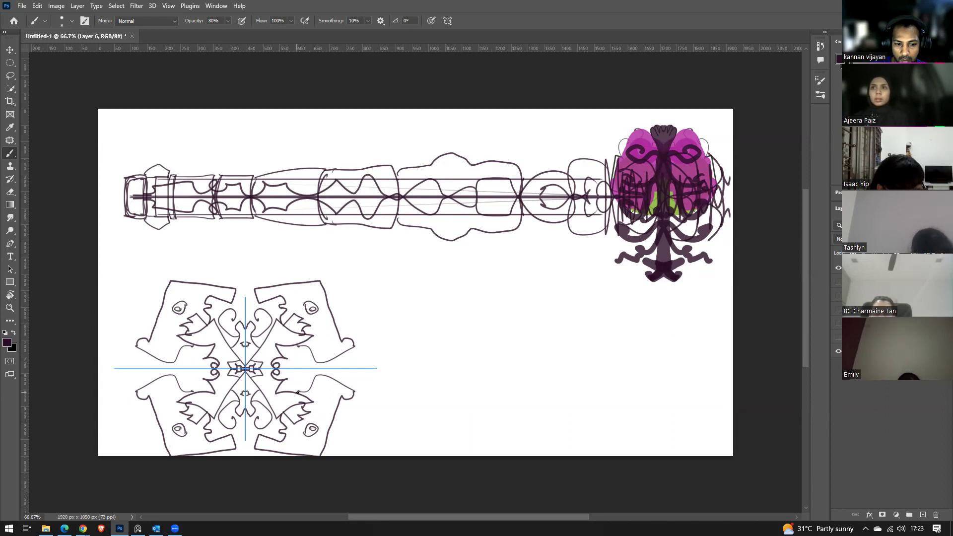
mouse_move(299, 379)
mouse_down()
mouse_move(342, 358)
mouse_move(343, 369)
mouse_move(378, 366)
mouse_up()
key(ctrl+z)
key(ctrl+z)
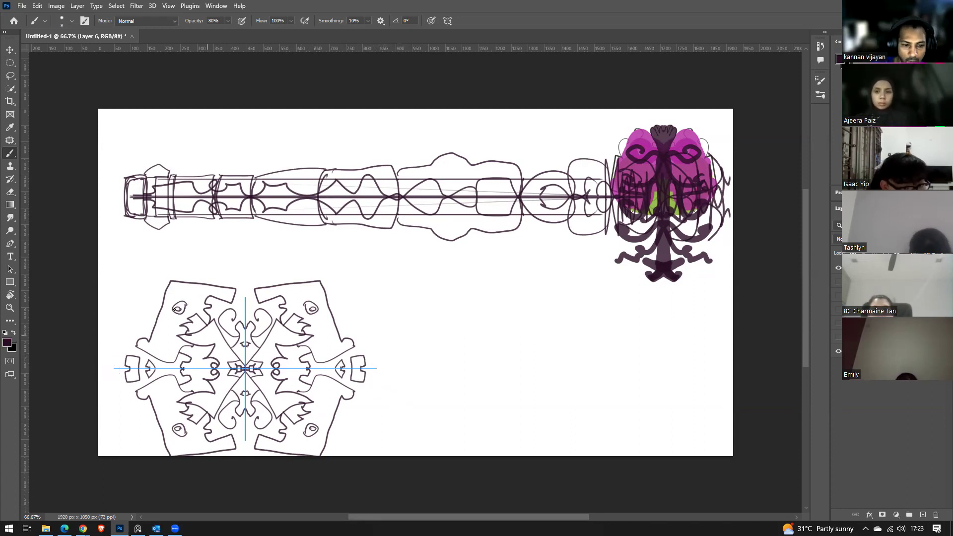
mouse_move(253, 355)
mouse_down()
mouse_move(267, 377)
mouse_move(270, 362)
mouse_move(270, 372)
mouse_move(254, 343)
mouse_up()
drag(242, 309, 247, 309)
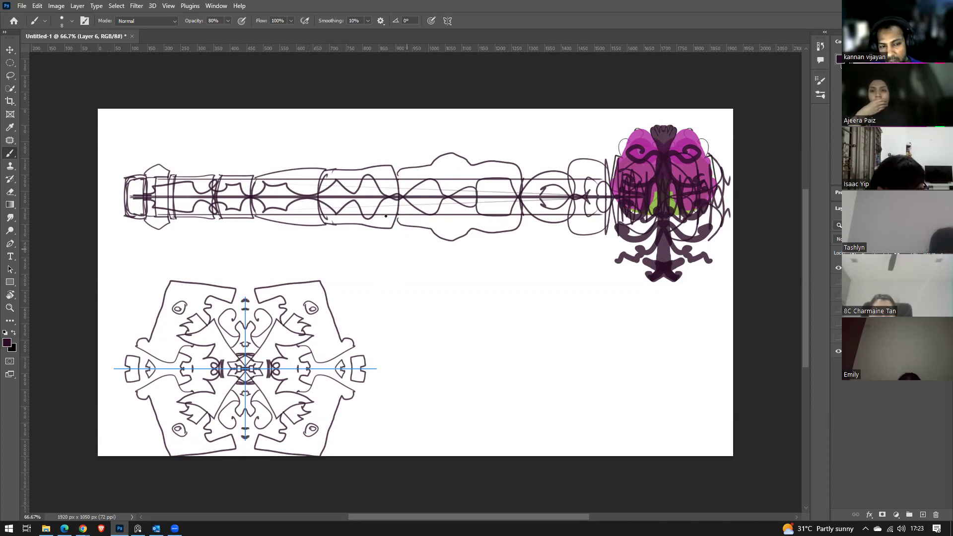
Set up diagonal paint symmetry at about 60% scale, centred near X 1188 px, Y 733 px, and paint a mirrored zigzag along it.
click(448, 20)
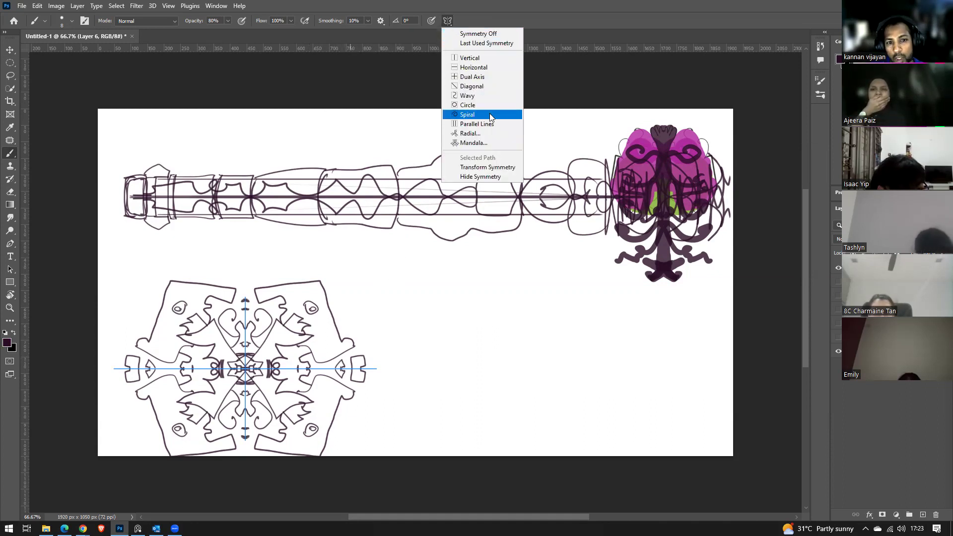
click(473, 87)
drag(497, 331, 522, 347)
drag(691, 436, 494, 298)
drag(427, 394, 547, 383)
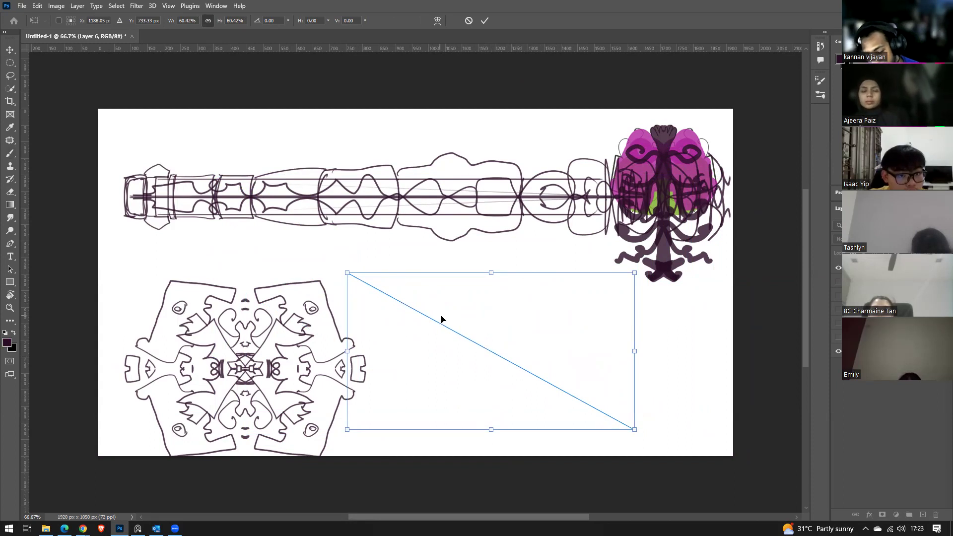
key(Return)
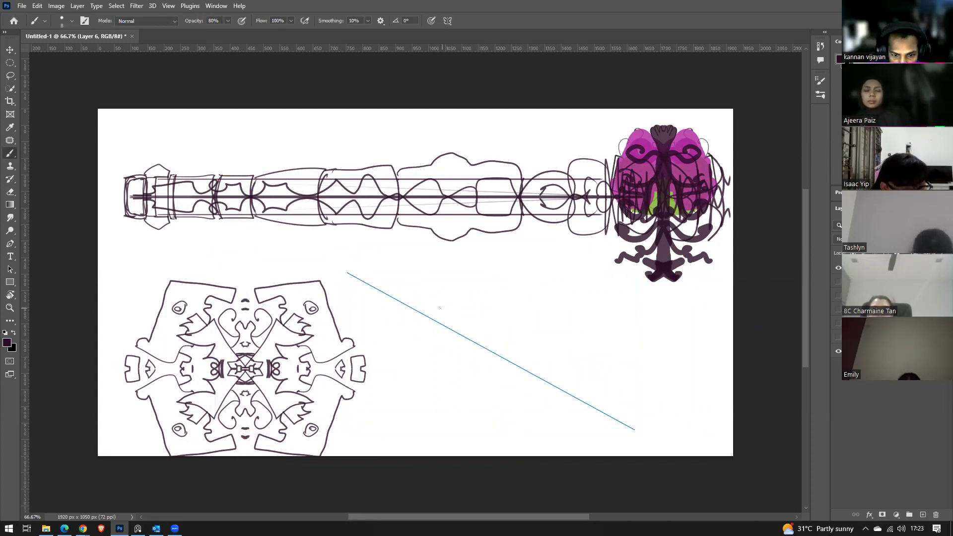
mouse_move(422, 286)
mouse_down()
mouse_move(421, 313)
mouse_move(451, 301)
mouse_move(451, 329)
mouse_move(478, 323)
mouse_move(479, 345)
mouse_move(507, 340)
mouse_move(506, 359)
mouse_move(533, 355)
mouse_move(533, 374)
mouse_move(556, 376)
mouse_move(555, 386)
mouse_up()
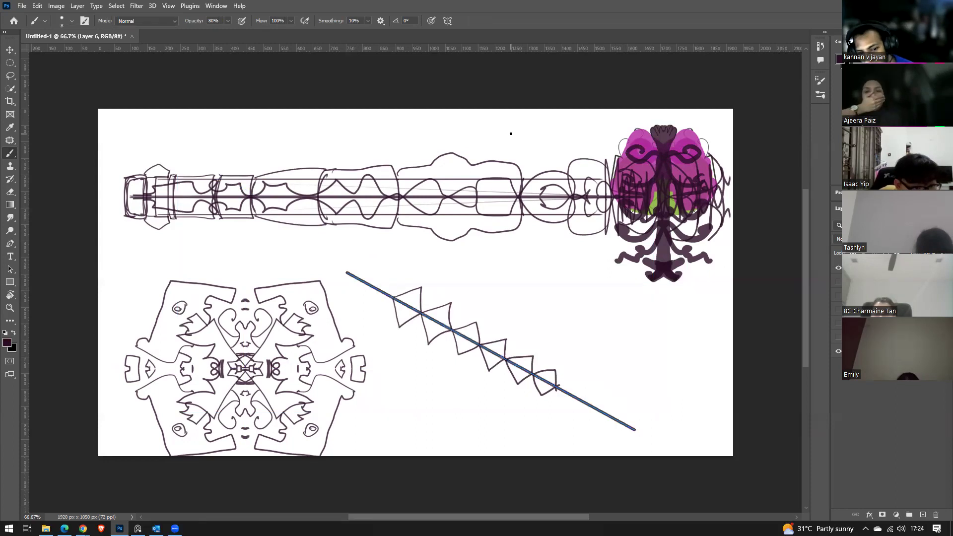
Turn off paint symmetry and hide the layer holding the symmetry drawings.
click(448, 21)
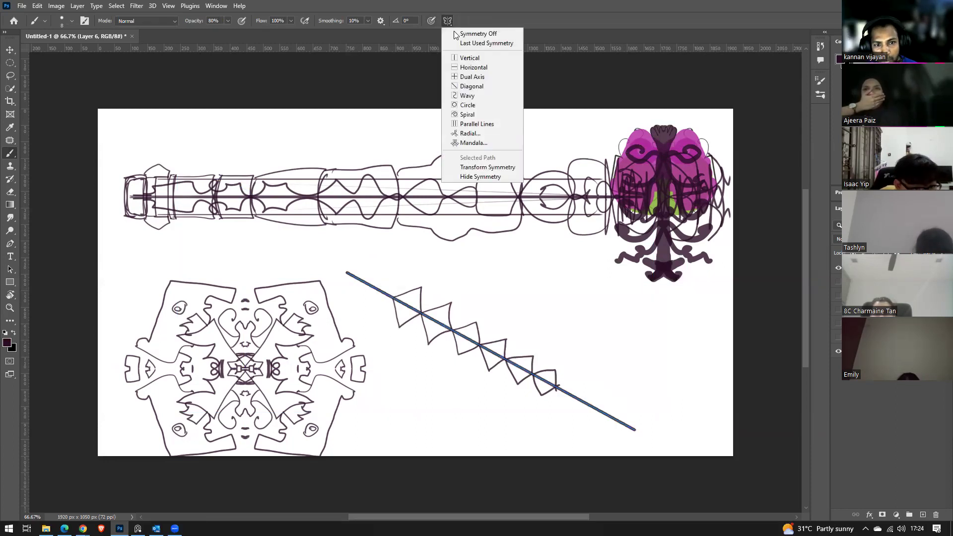
click(468, 34)
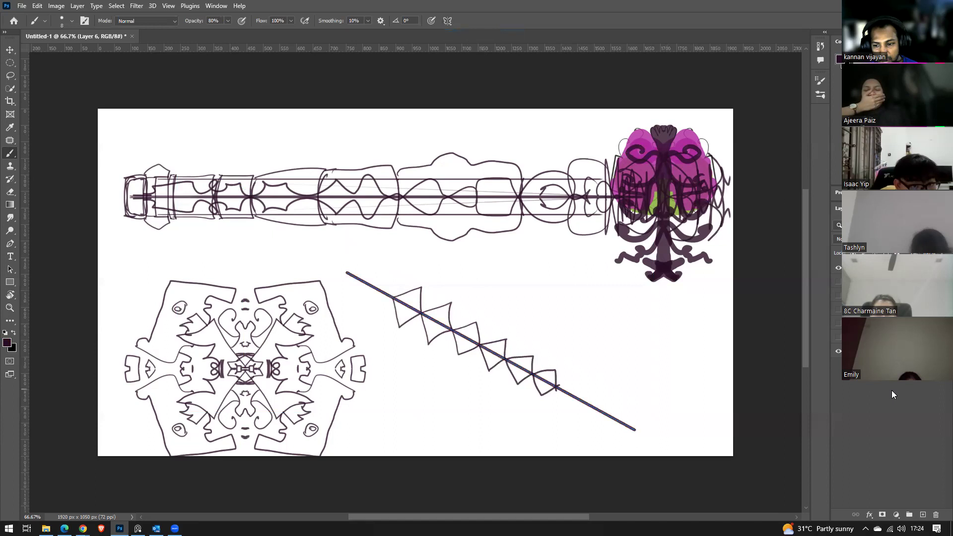
click(839, 270)
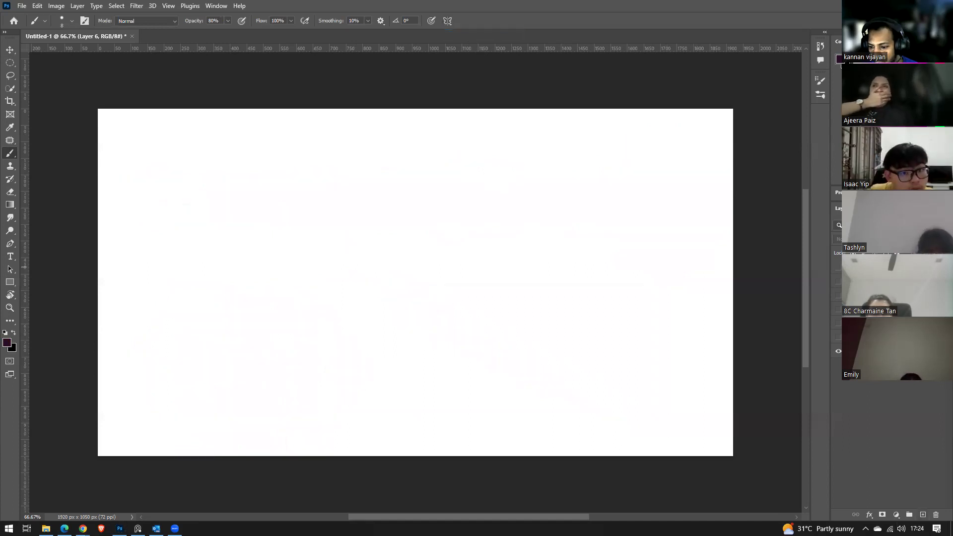
Switch to the Chrome browser and search Google for "knife" in a new tab.
key(alt+Tab)
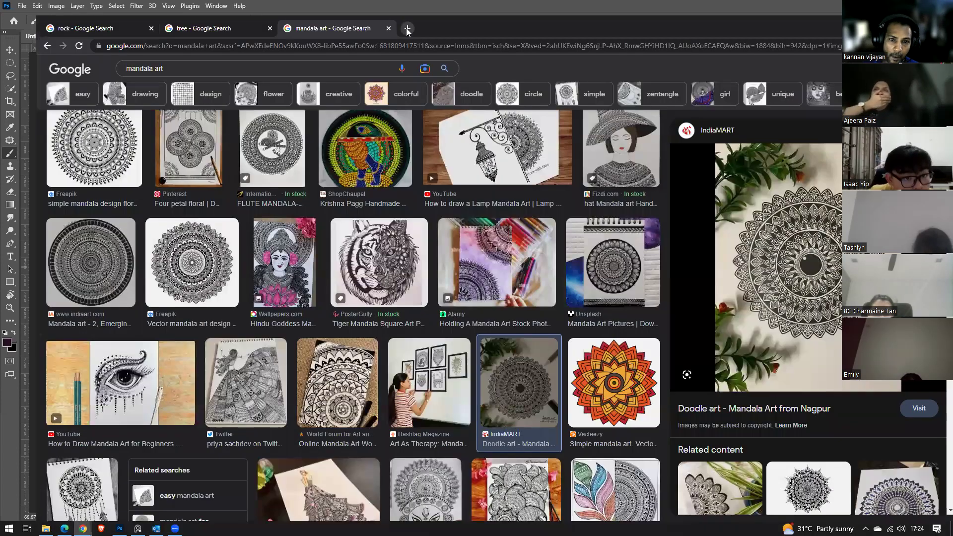
click(408, 29)
click(426, 45)
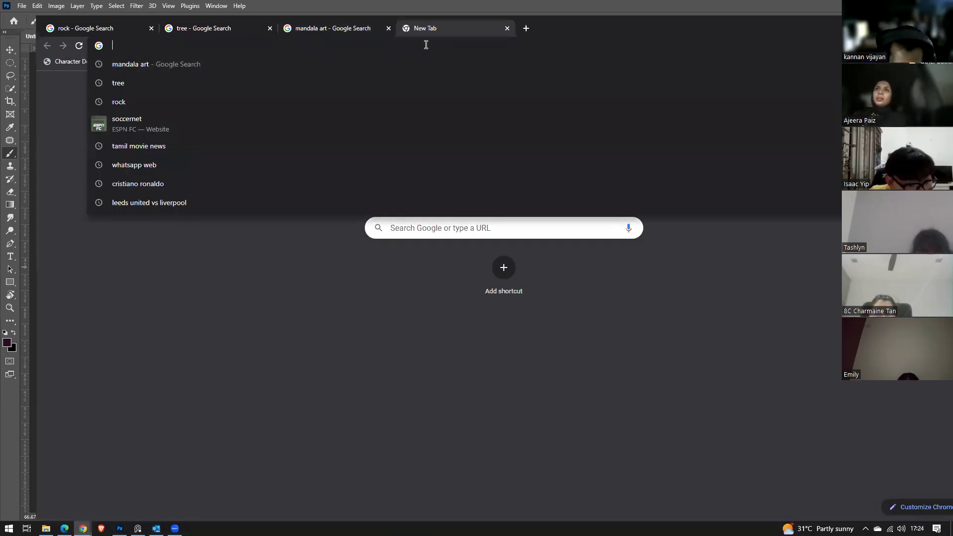
text(knife)
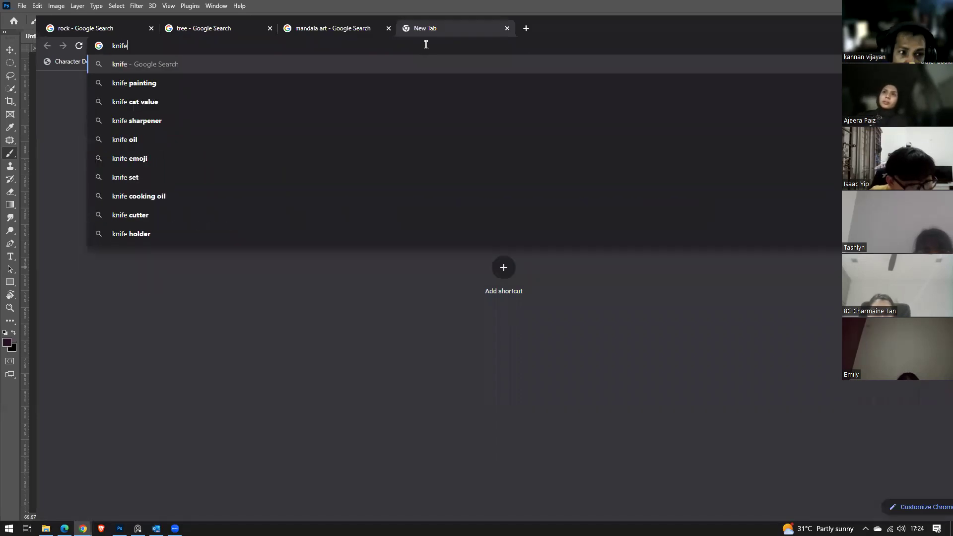
key(Return)
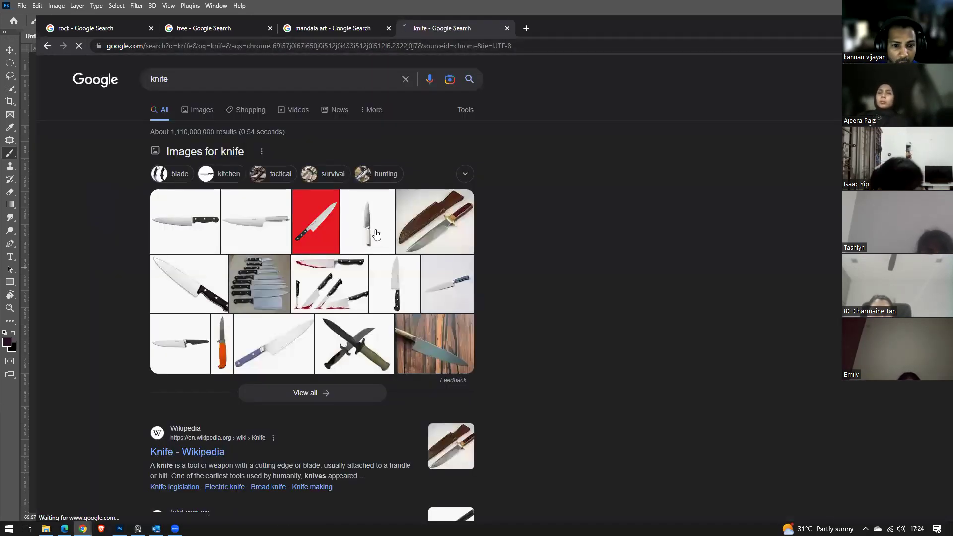
Find the Large Chef's Knife picture from Lee Valley Tools among the related images and copy it.
click(428, 226)
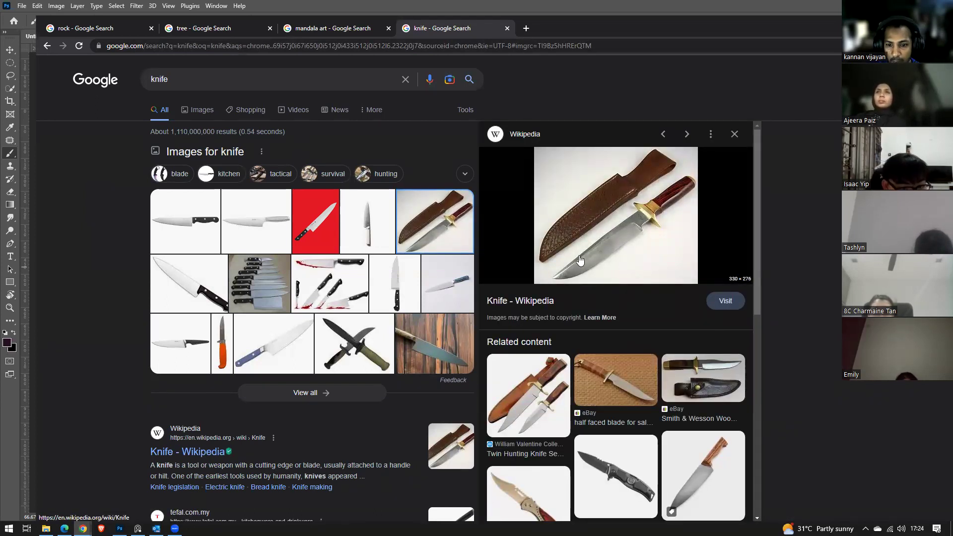
click(715, 478)
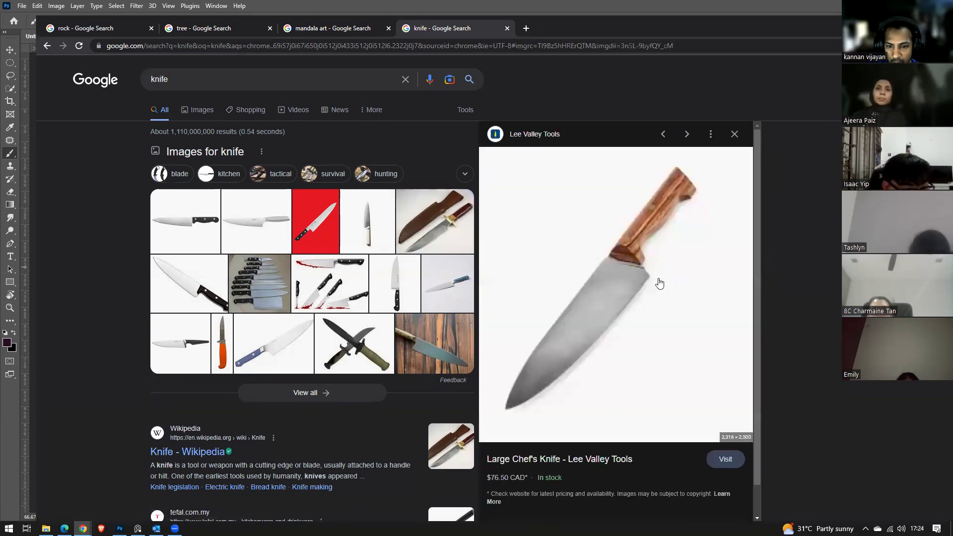
right_click(601, 304)
click(652, 417)
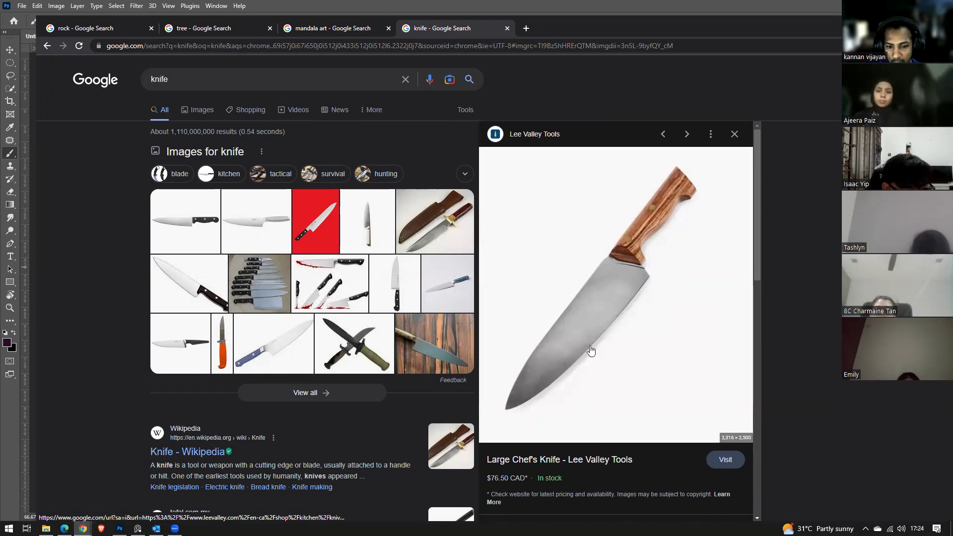
Switch to Photoshop, paste the knife picture as a new layer and shift it up and to the left.
key(alt+Tab)
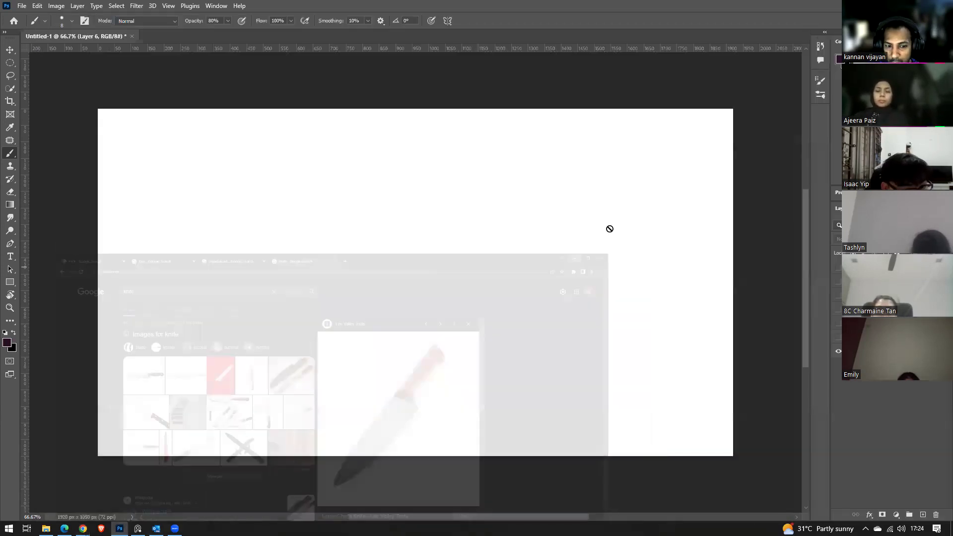
key(ctrl+v)
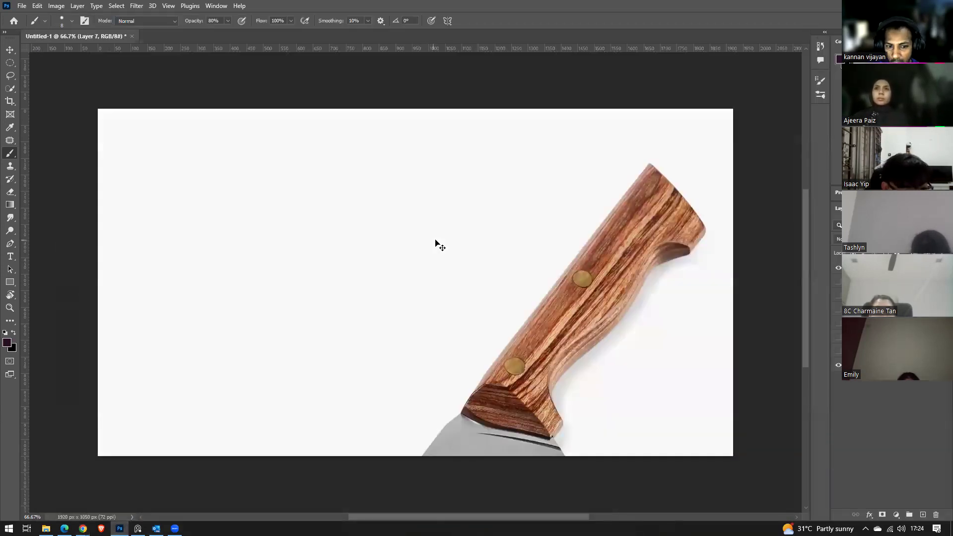
key(v)
drag(577, 315, 522, 226)
Scale the knife picture down to 39.25% and place it just right of the canvas centre.
key(ctrl+t)
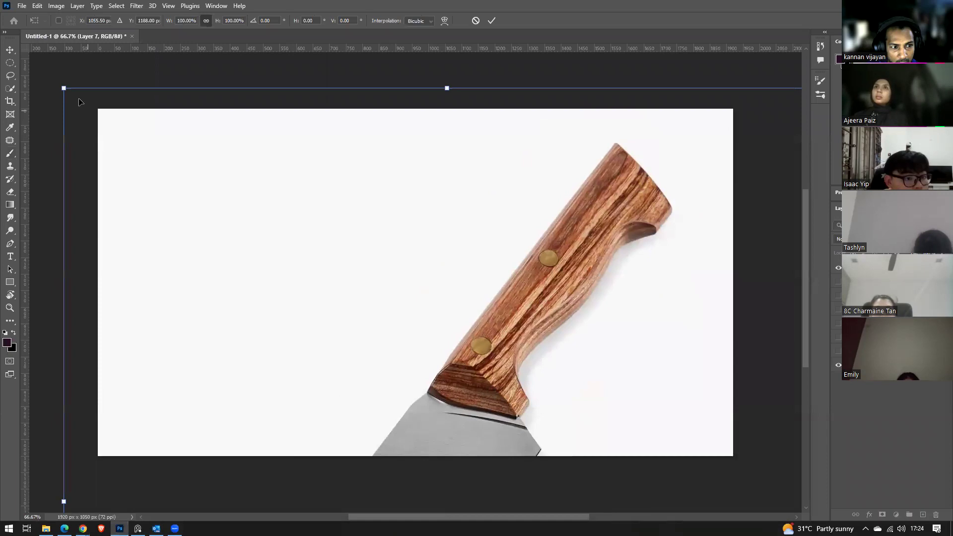
drag(65, 88, 392, 344)
drag(649, 502, 471, 216)
drag(653, 126, 548, 224)
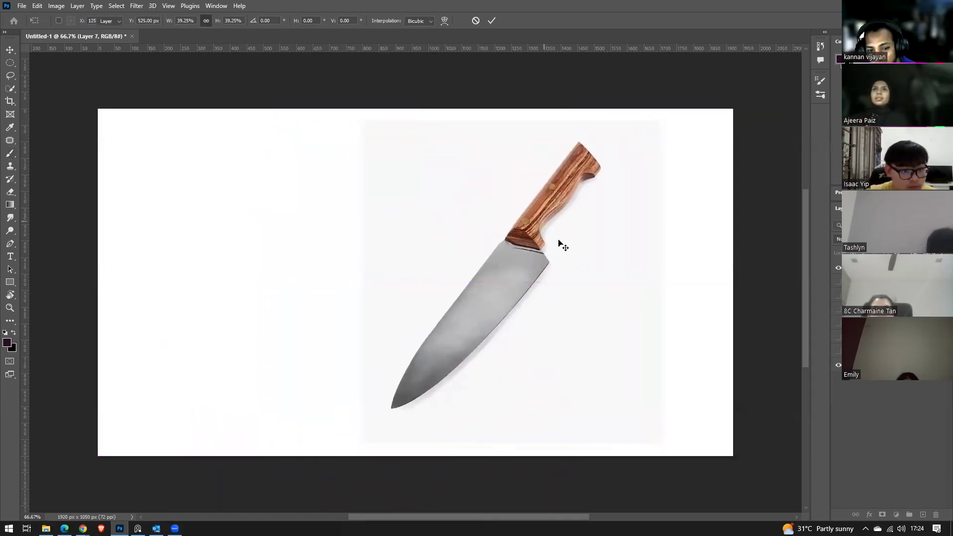
key(Return)
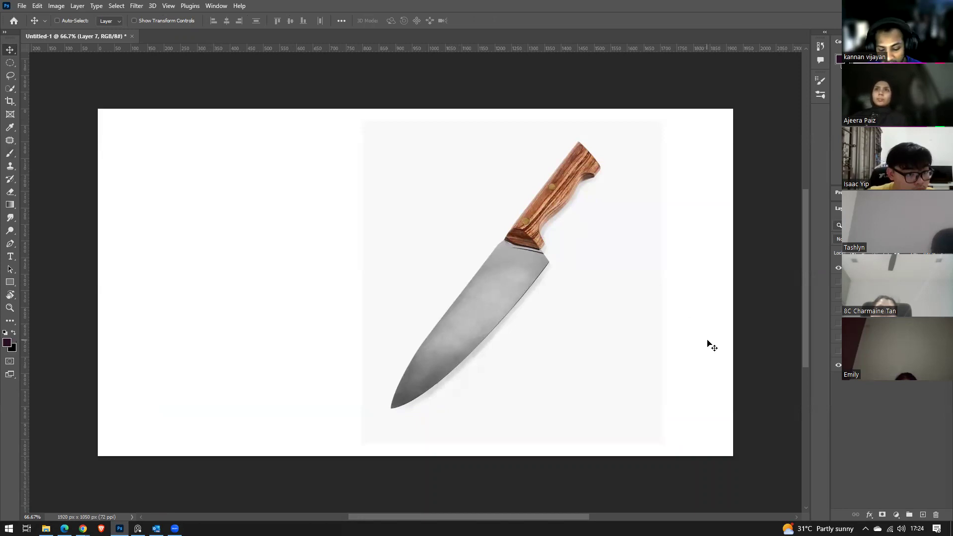
Start diagonal paint symmetry for the brush and rotate its axis about 102° to run roughly parallel with the knife.
key(b)
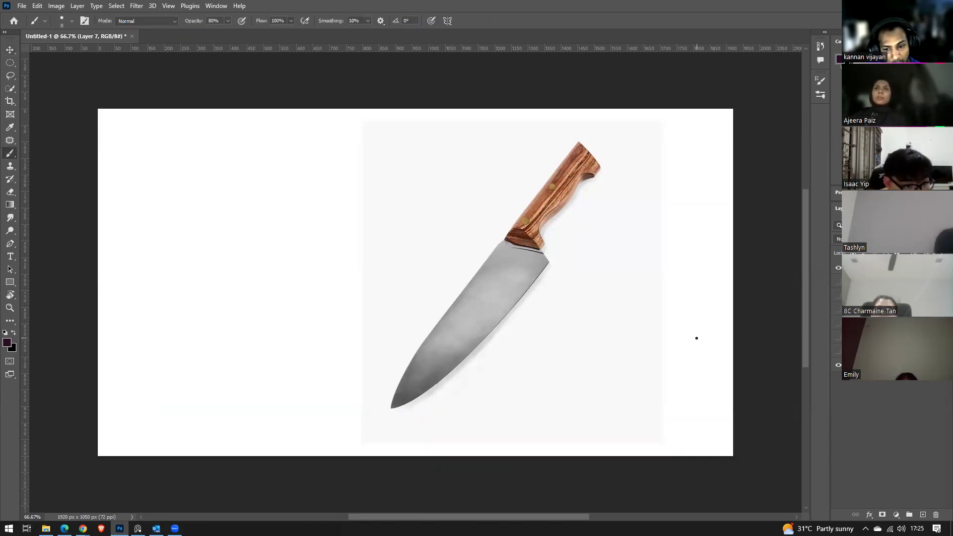
click(448, 20)
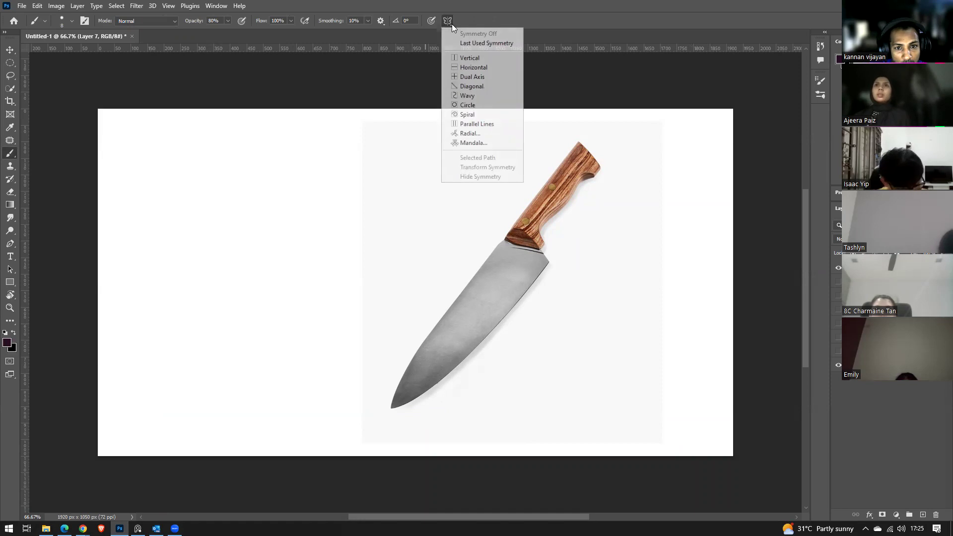
click(467, 87)
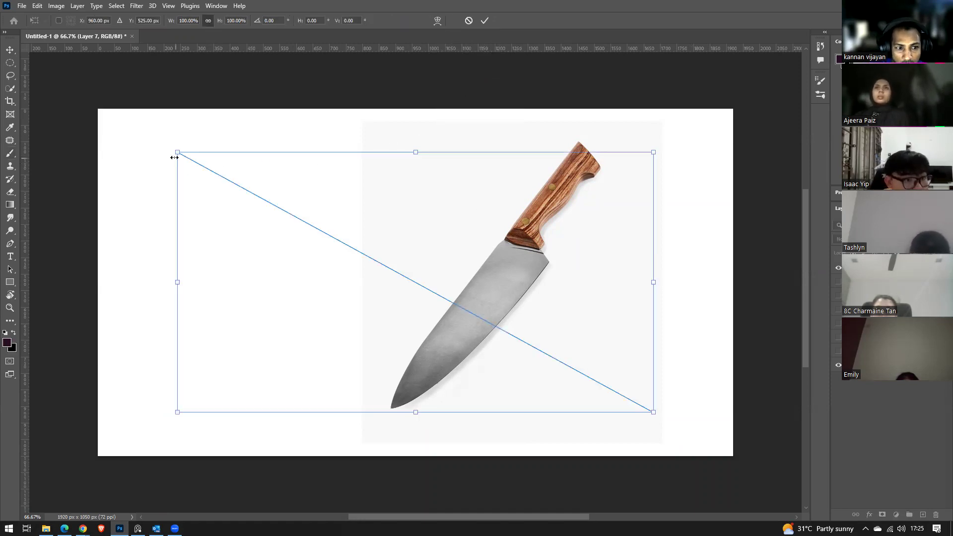
drag(691, 145, 456, 381)
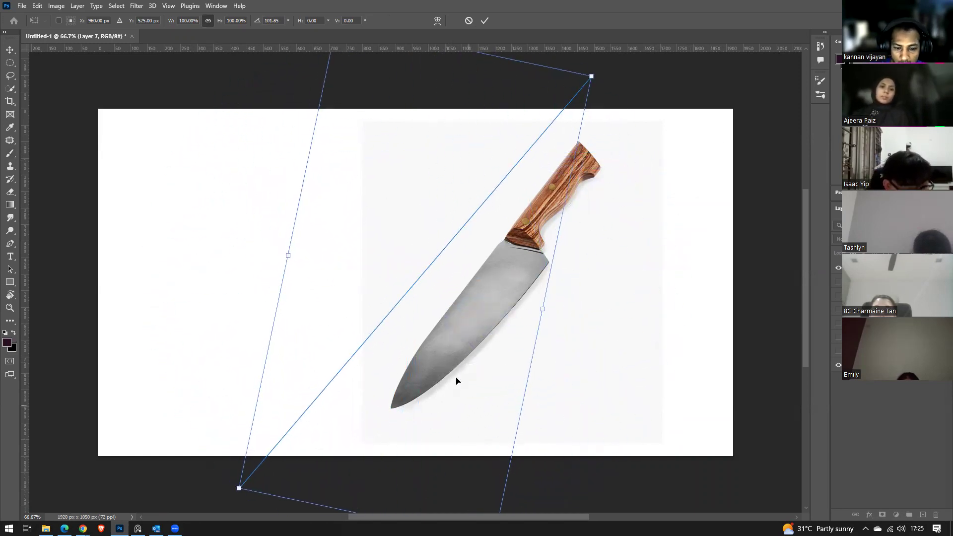
scroll(564, 266, down, 1)
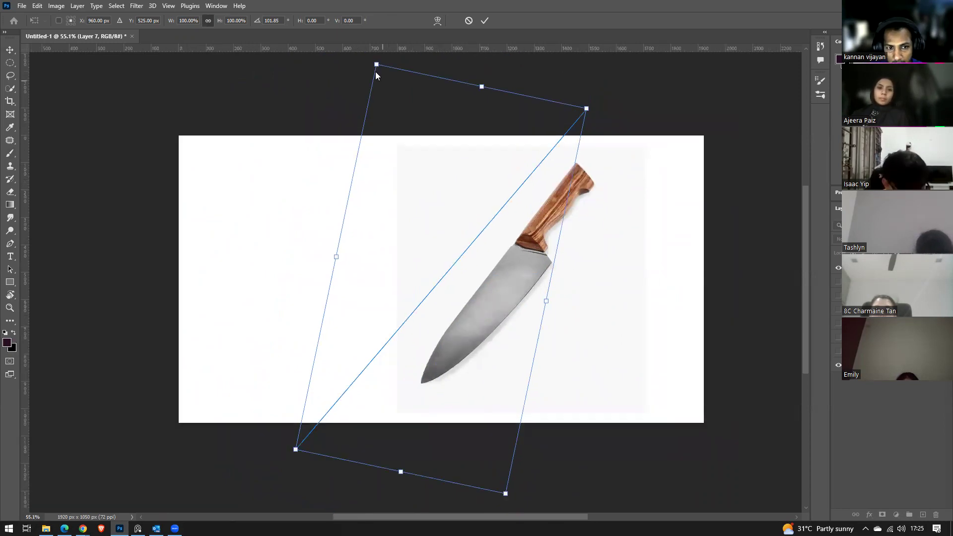
Scale the symmetry path to 70%, adjust its rotation to 98.98°, and align the axis along the knife's length from tip to handle.
drag(377, 65, 443, 187)
drag(497, 271, 543, 197)
drag(630, 176, 620, 146)
scroll(582, 257, up, 2)
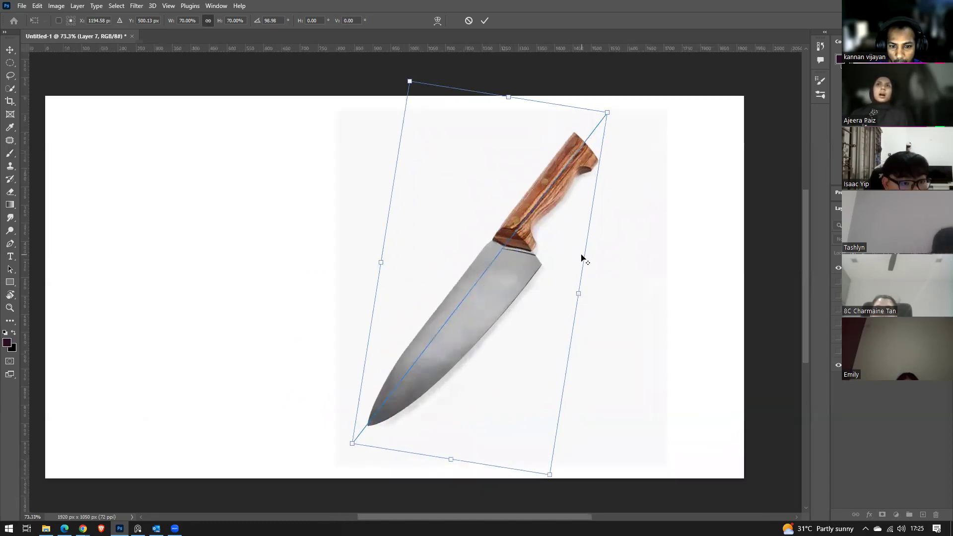
scroll(582, 257, up, 2)
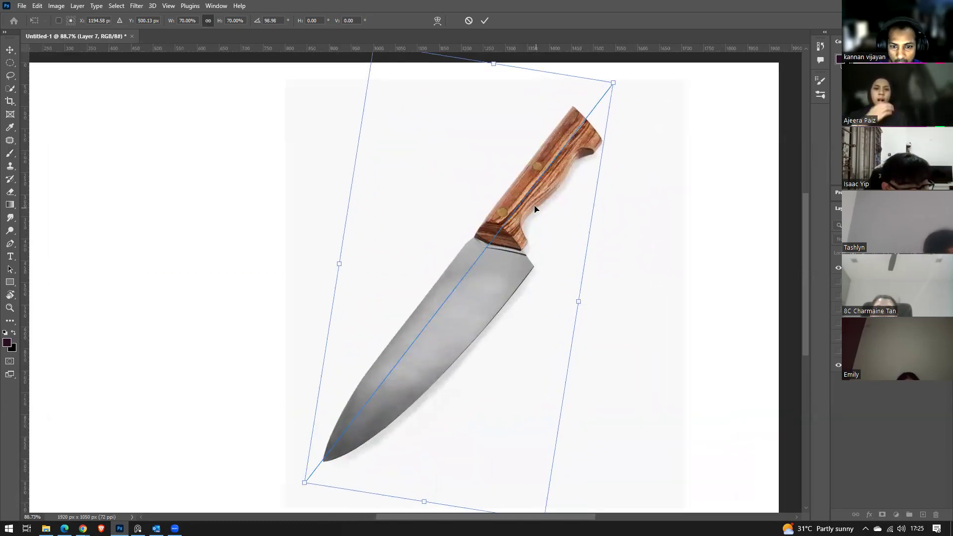
drag(529, 197, 530, 195)
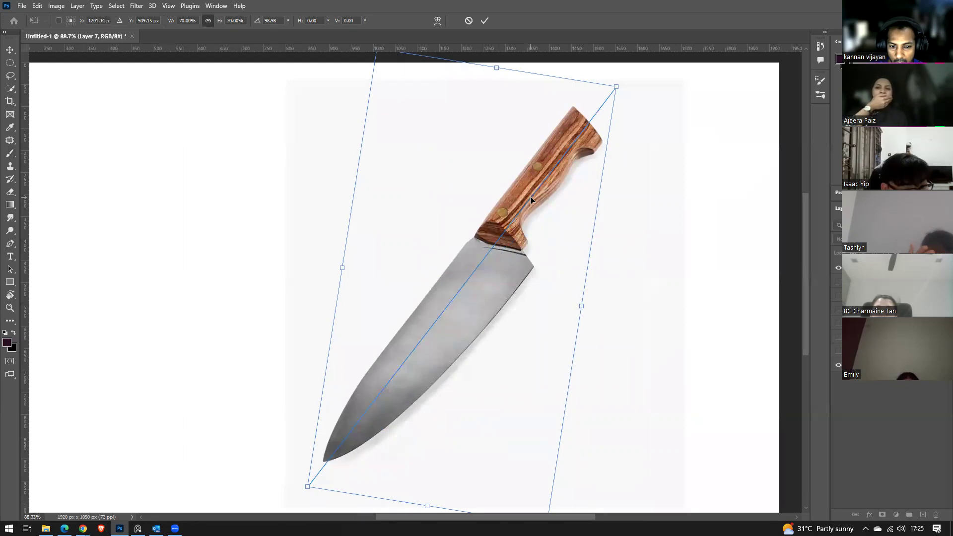
key(Return)
key(b)
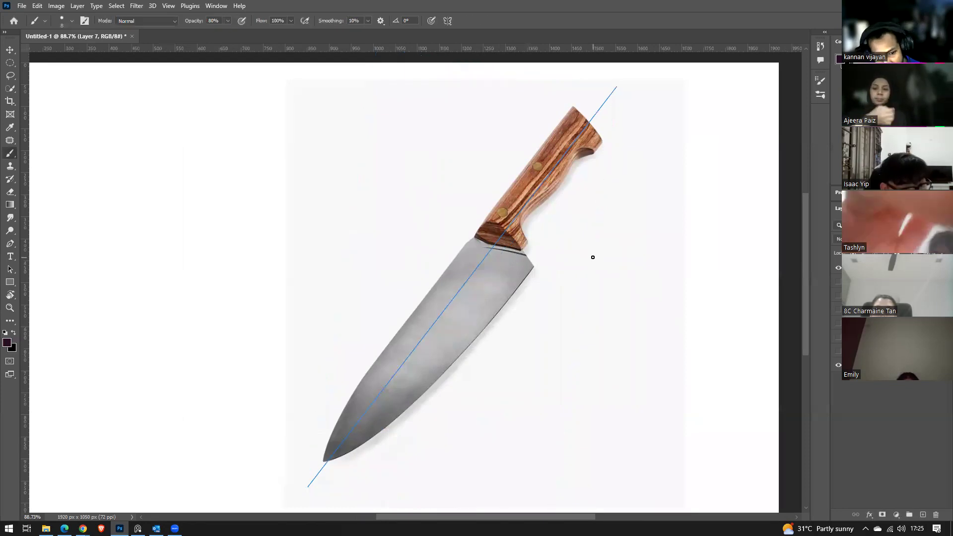
Draw a mirrored spade shape and a lobed ornament near the blade tip, followed by rows of script-like marks along the blade.
key(alt)
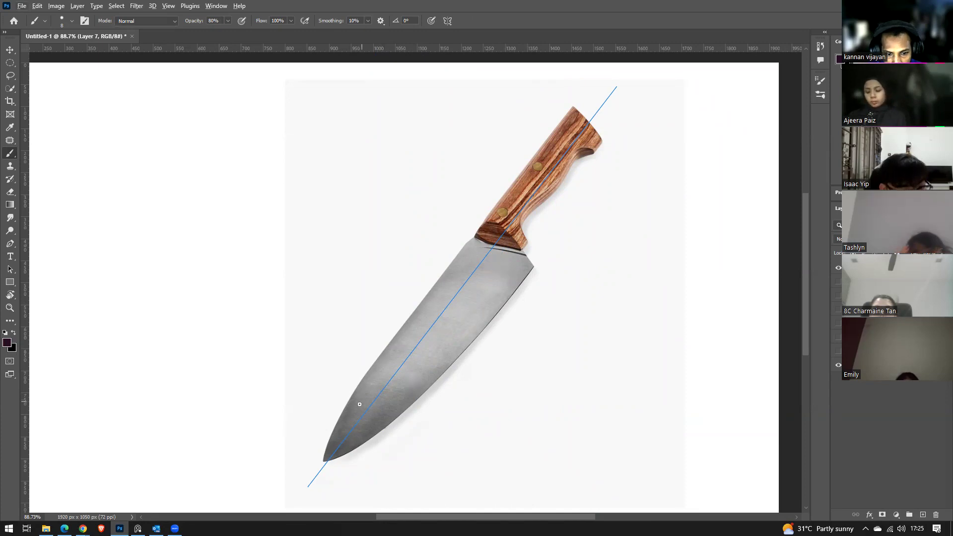
drag(355, 413, 361, 411)
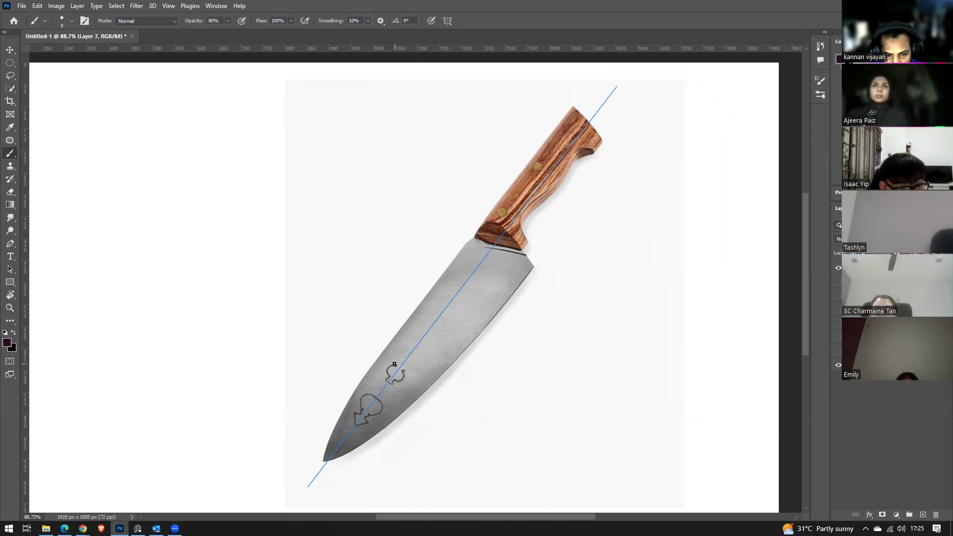
drag(398, 358, 407, 353)
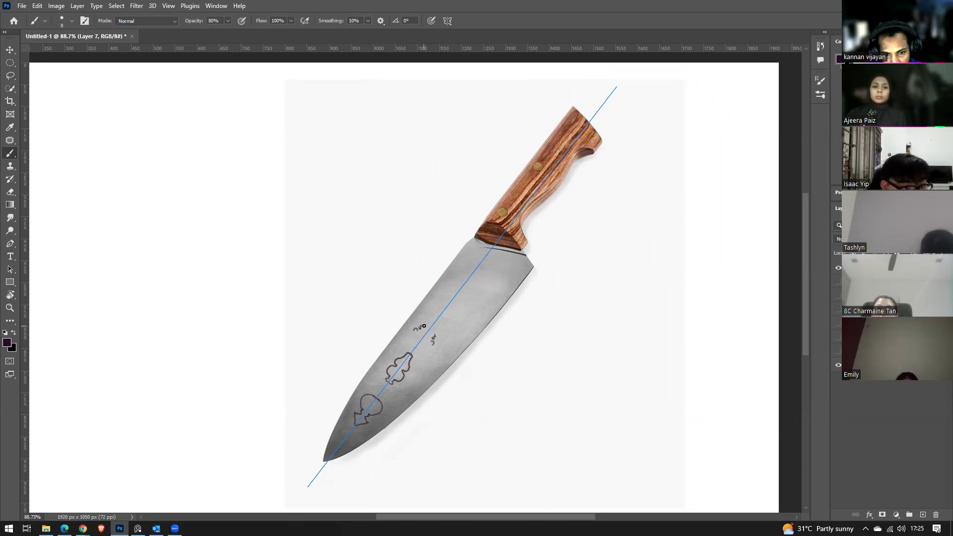
drag(426, 321, 425, 317)
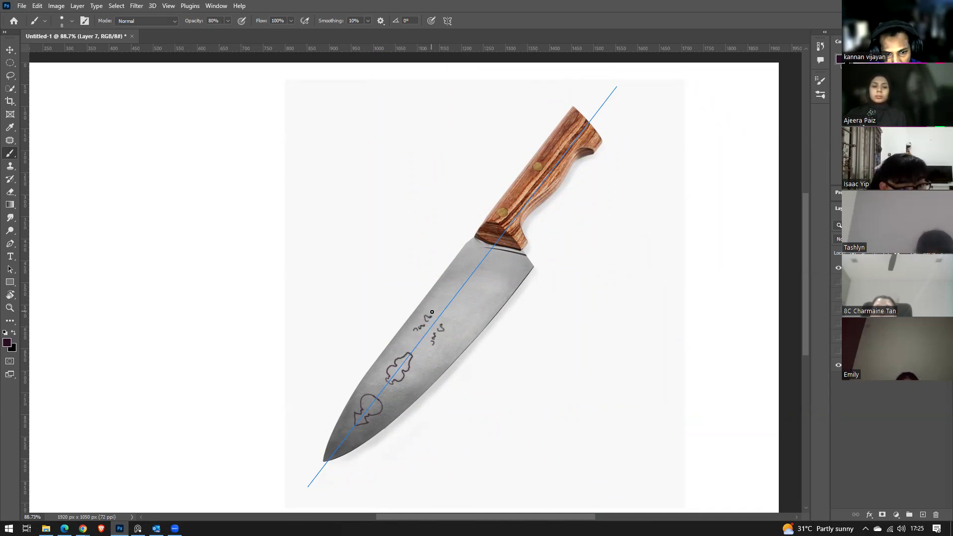
drag(431, 310, 456, 286)
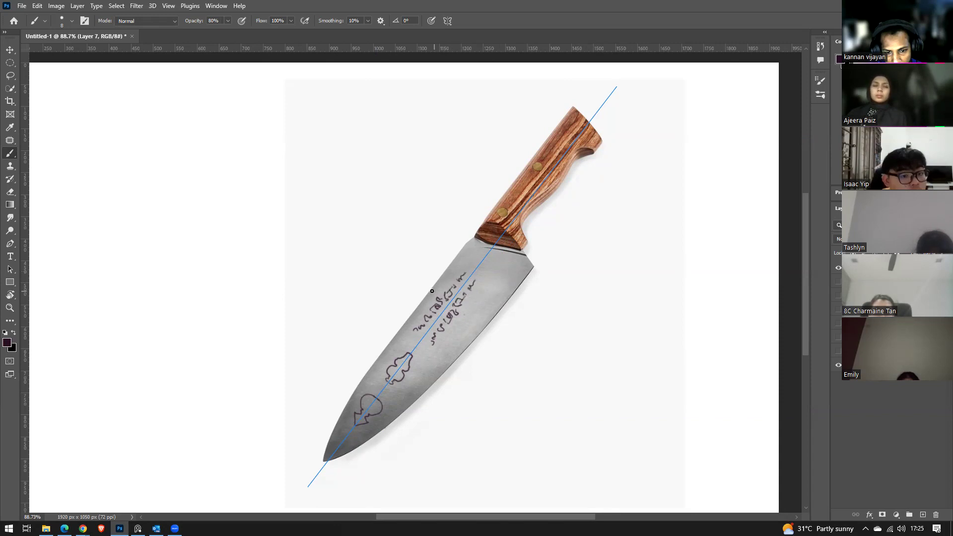
Frame the script marks with mirrored straight lines and stepped ends, and connect the ornaments down to the blade tip with centre lines.
click(427, 357)
shift+click(489, 272)
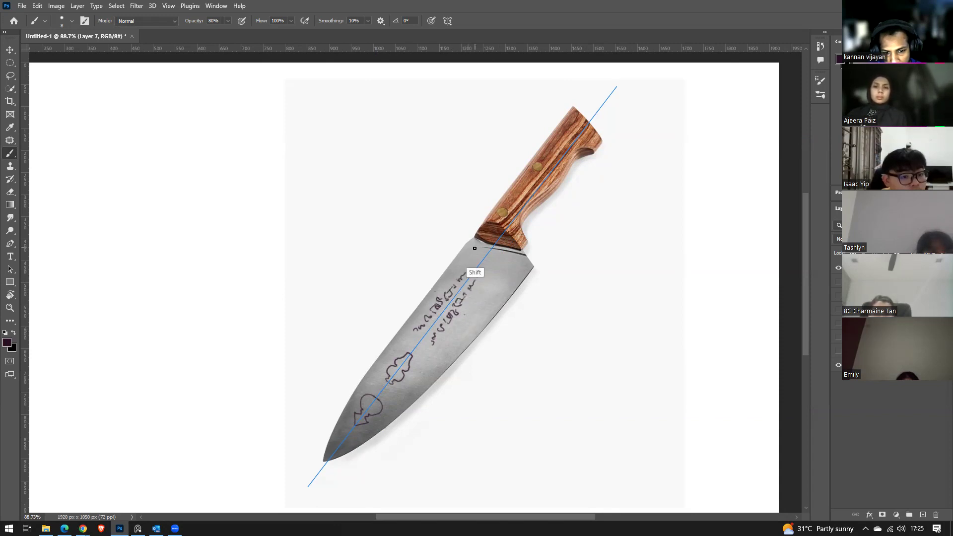
click(469, 258)
shift+click(406, 333)
drag(405, 335, 407, 343)
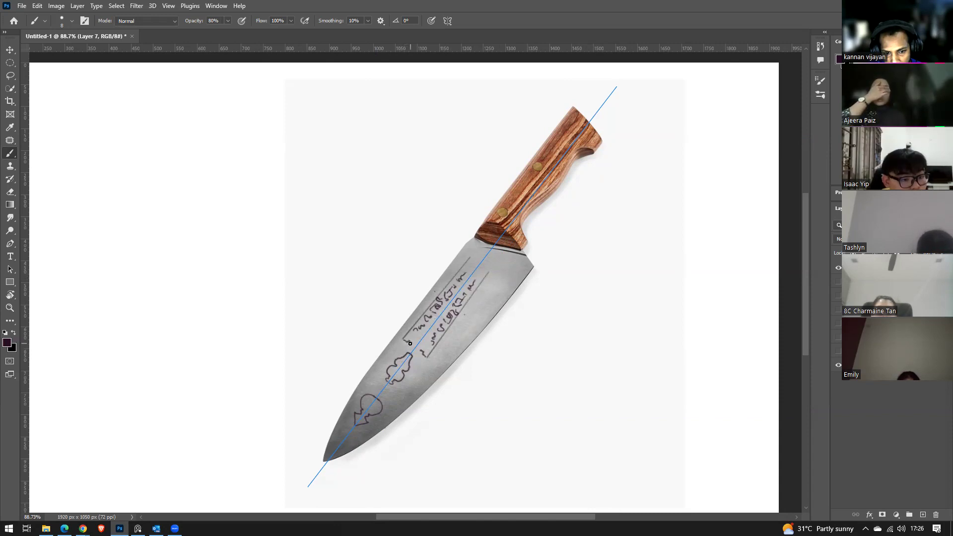
click(469, 258)
shift+click(486, 254)
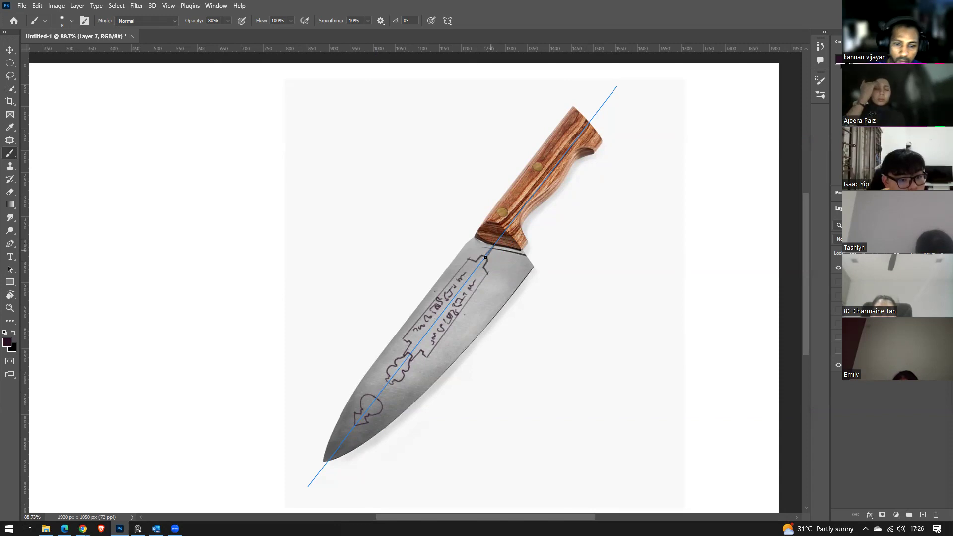
drag(385, 384, 373, 399)
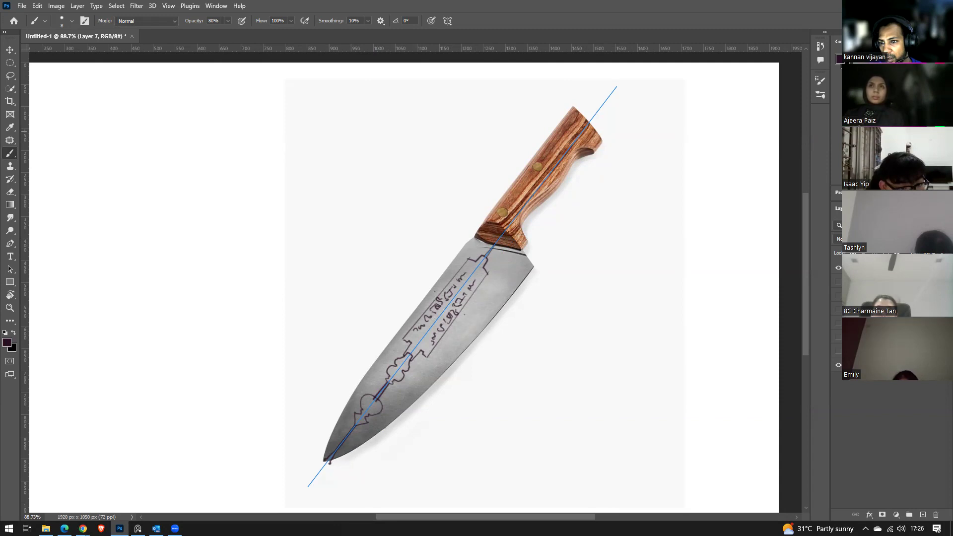
Fill the lobed ornament, the frame end near the handle and the small lower frame corners with dark green brush strokes.
drag(394, 376, 396, 369)
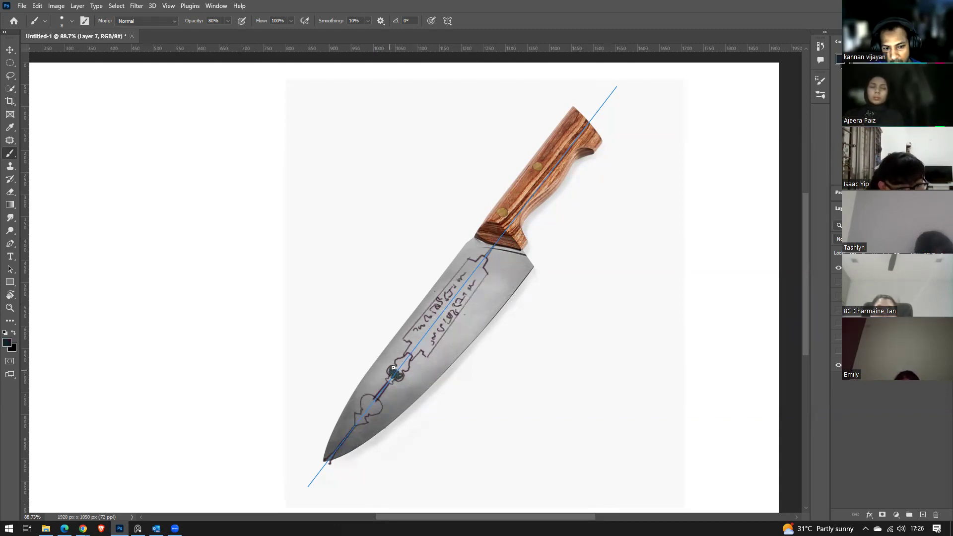
drag(399, 365, 404, 359)
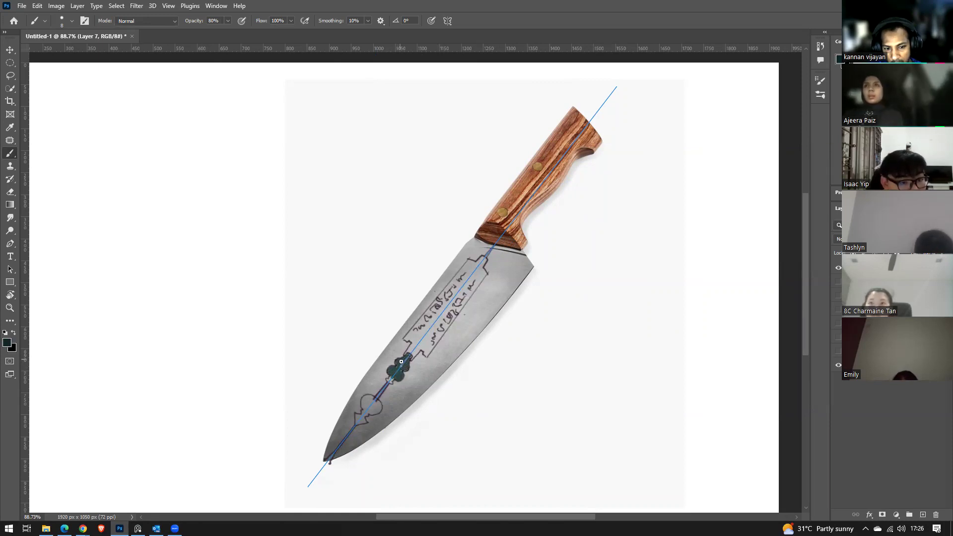
drag(480, 259, 484, 260)
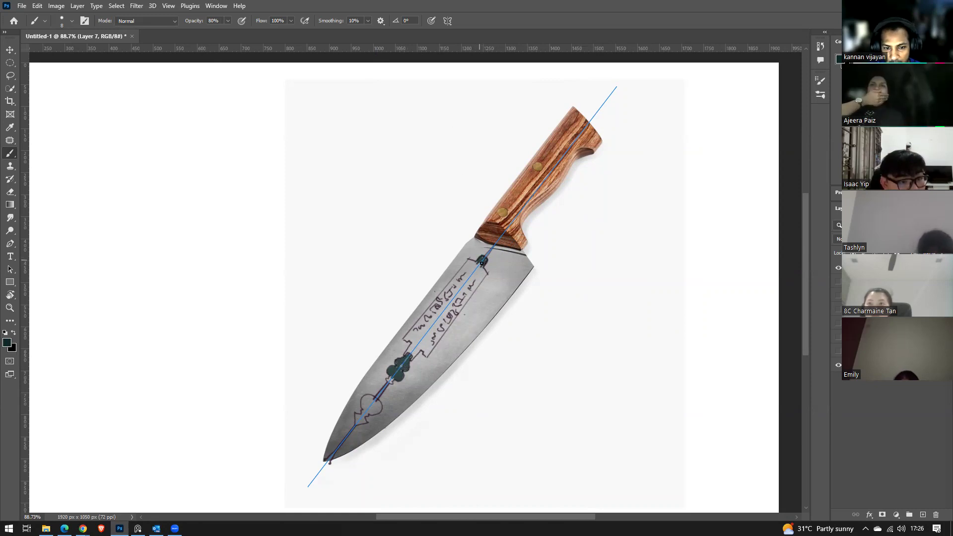
mouse_move(466, 261)
mouse_down()
mouse_move(478, 274)
mouse_move(468, 263)
mouse_up()
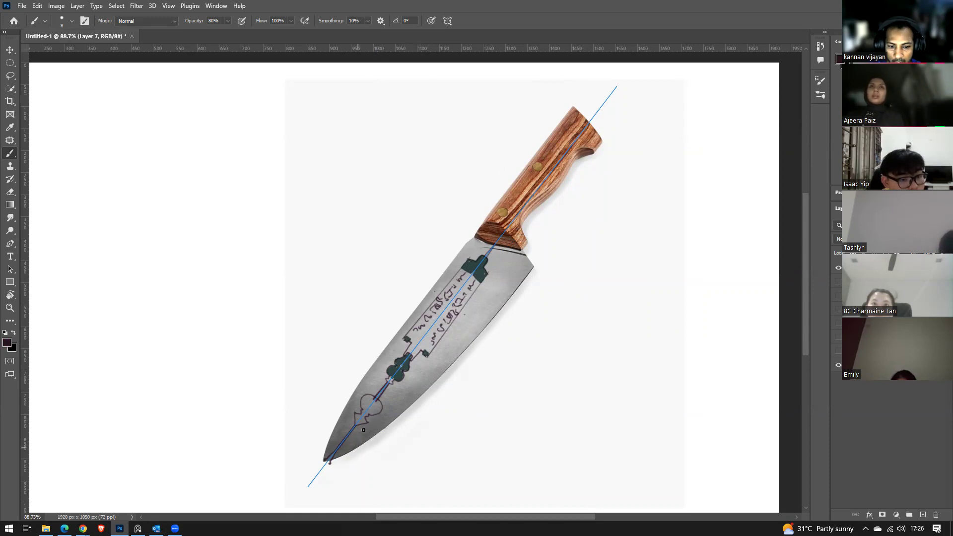
Fill the spade shape near the tip with crimson and add mirrored crimson zigzag strokes beside the green ornament.
alt+click(367, 403)
mouse_move(361, 412)
mouse_down()
mouse_move(369, 397)
mouse_move(362, 406)
mouse_move(380, 405)
mouse_up()
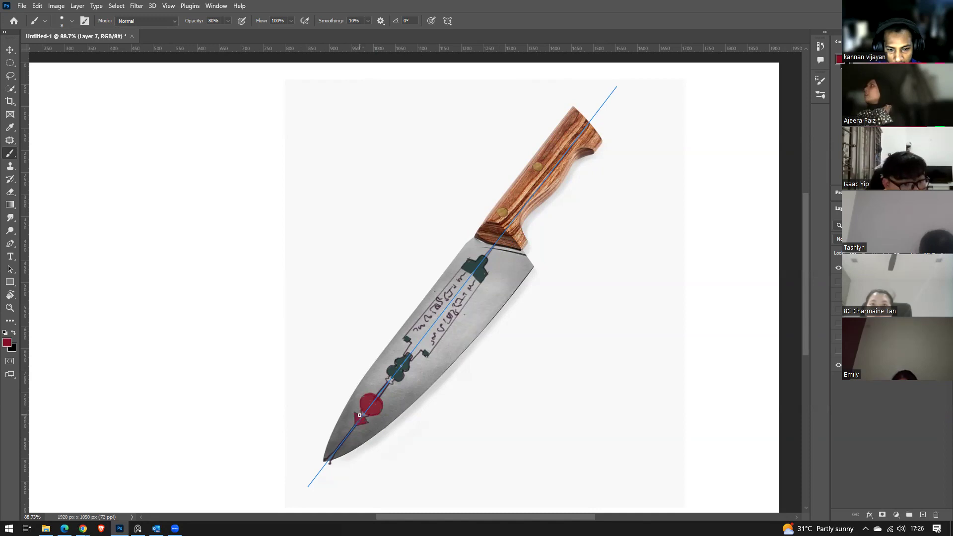
drag(373, 372, 394, 365)
drag(395, 395, 414, 373)
mouse_move(474, 306)
mouse_down()
mouse_move(484, 297)
mouse_move(446, 269)
mouse_up()
key(ctrl+z)
key(ctrl+z)
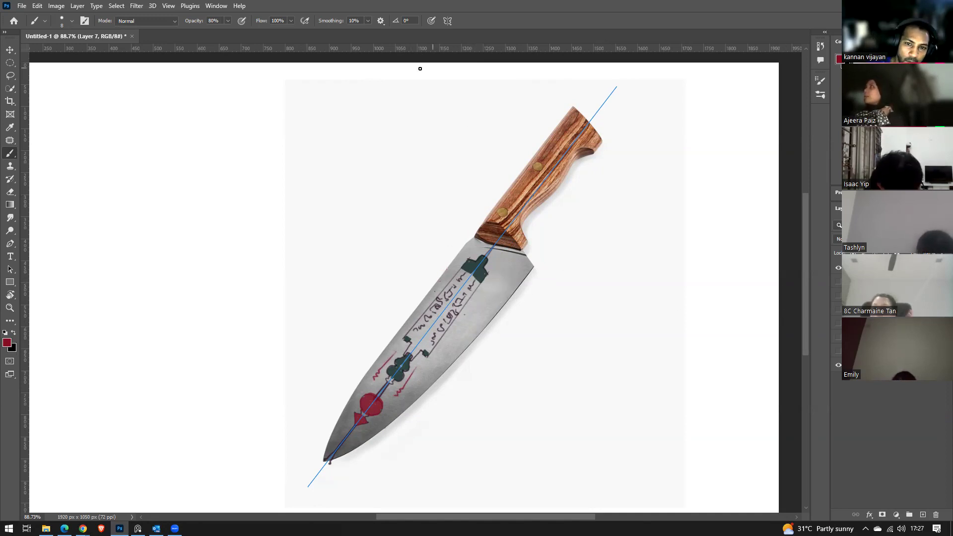
Turn symmetry painting off and erase the stray paint just below the knife tip.
click(449, 21)
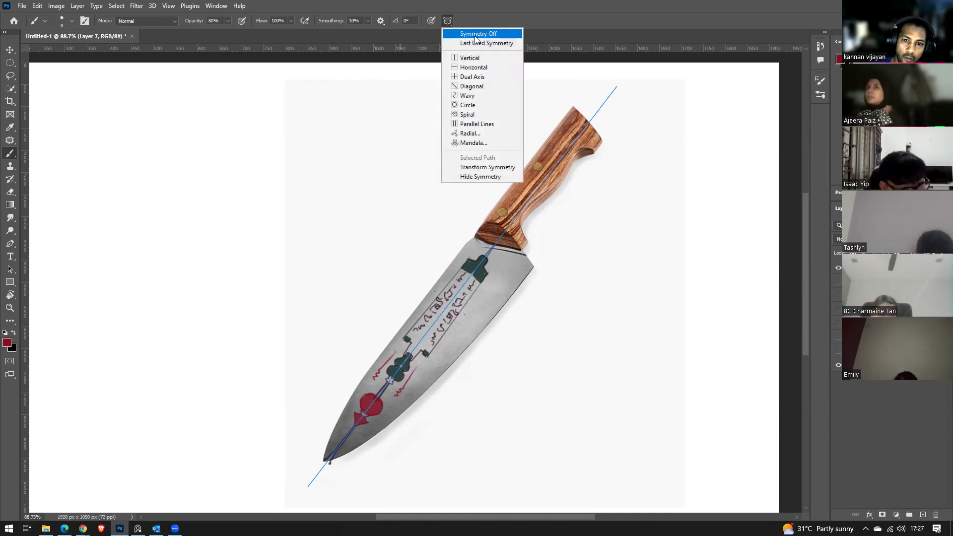
click(477, 35)
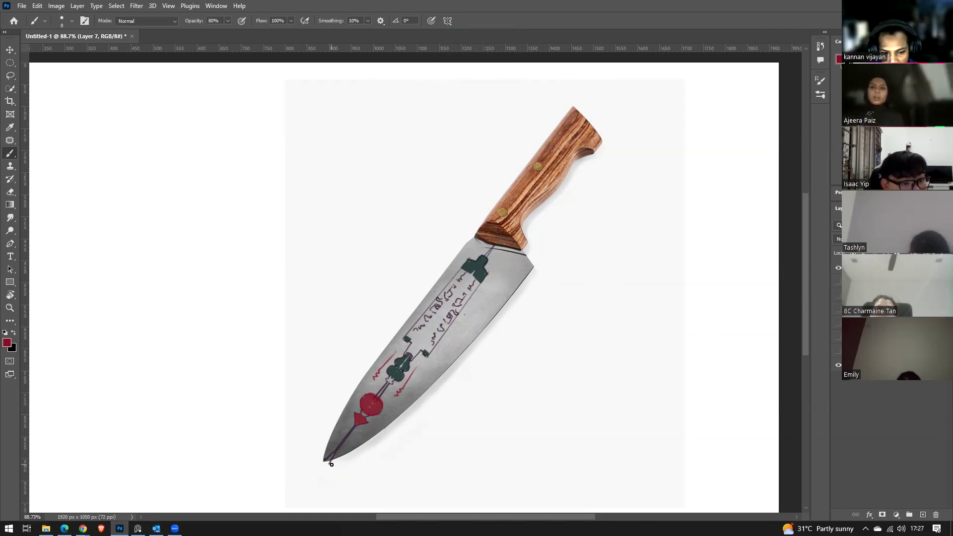
key(e)
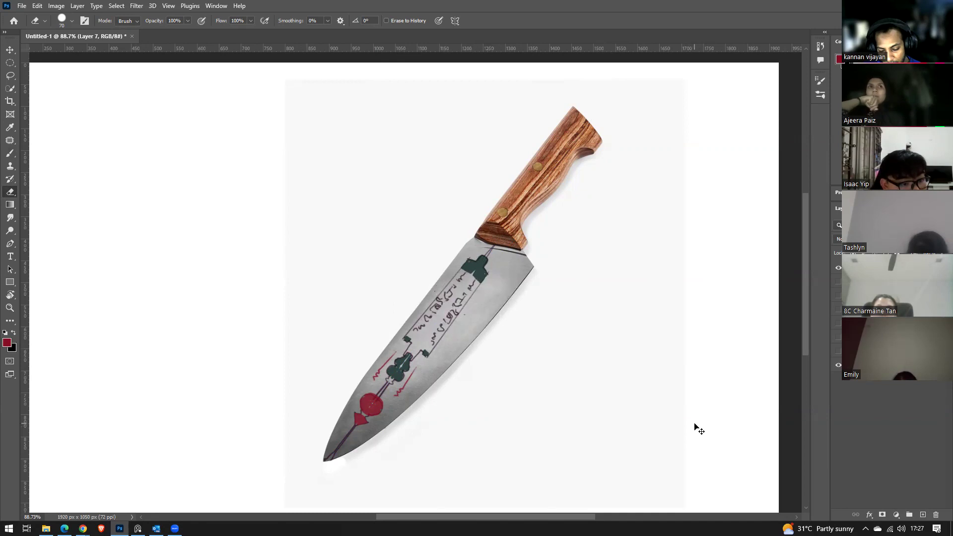
Paste the knife picture again as a new layer, scale it to 48.47% and rotate it 45° so the knife lies nearly horizontal.
key(ctrl+v)
scroll(607, 332, down, 4)
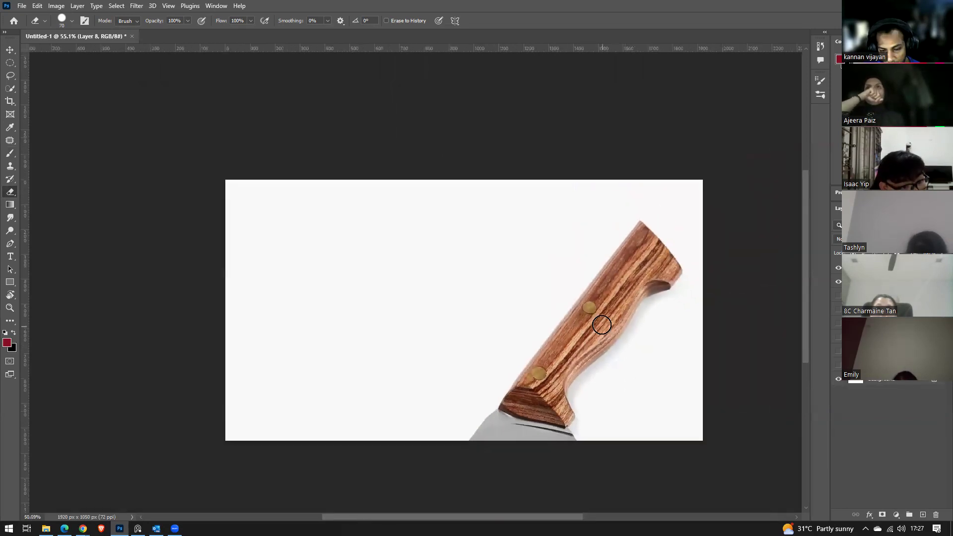
key(ctrl+t)
drag(766, 205, 601, 344)
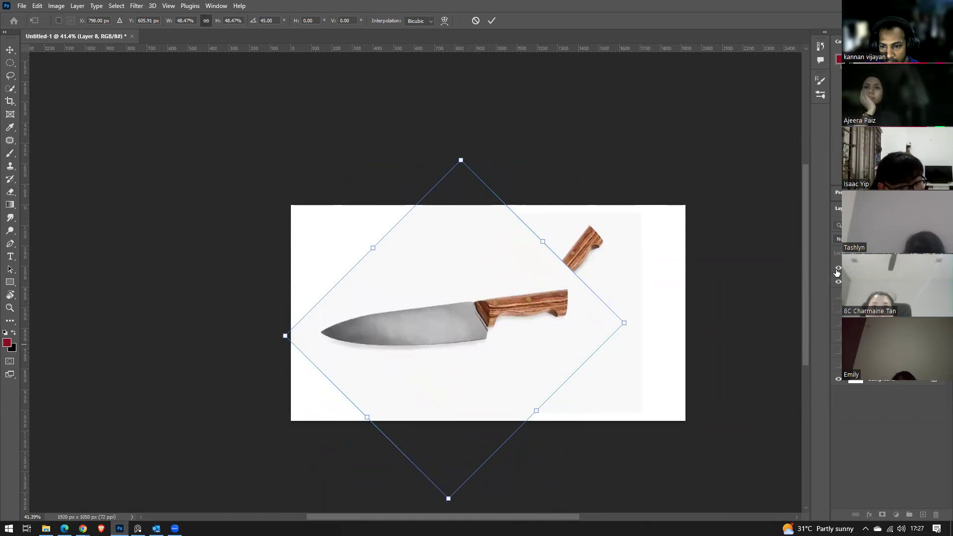
key(Return)
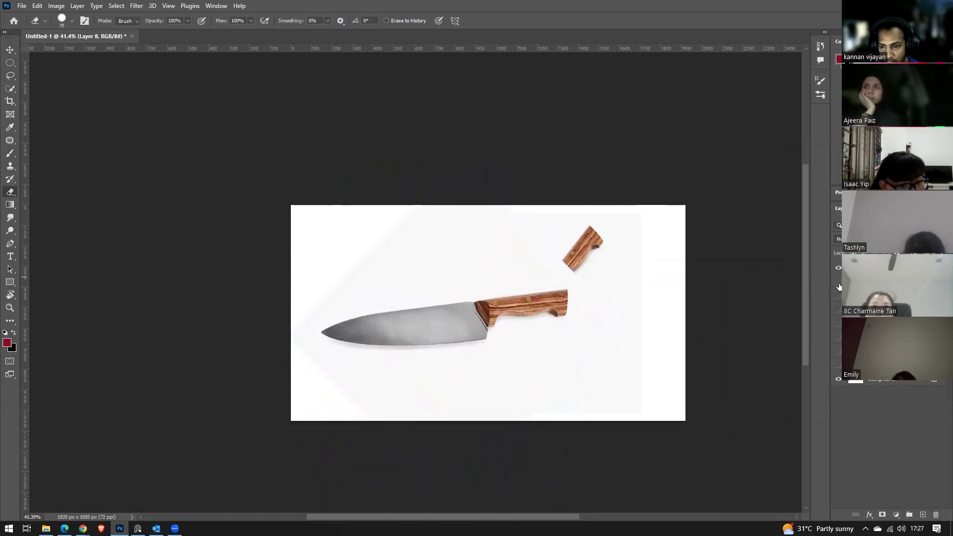
Hide the decorated knife layer, add a blank layer, and move the nearly horizontal knife closer to the canvas centre.
drag(595, 233, 571, 268)
scroll(589, 329, up, 1)
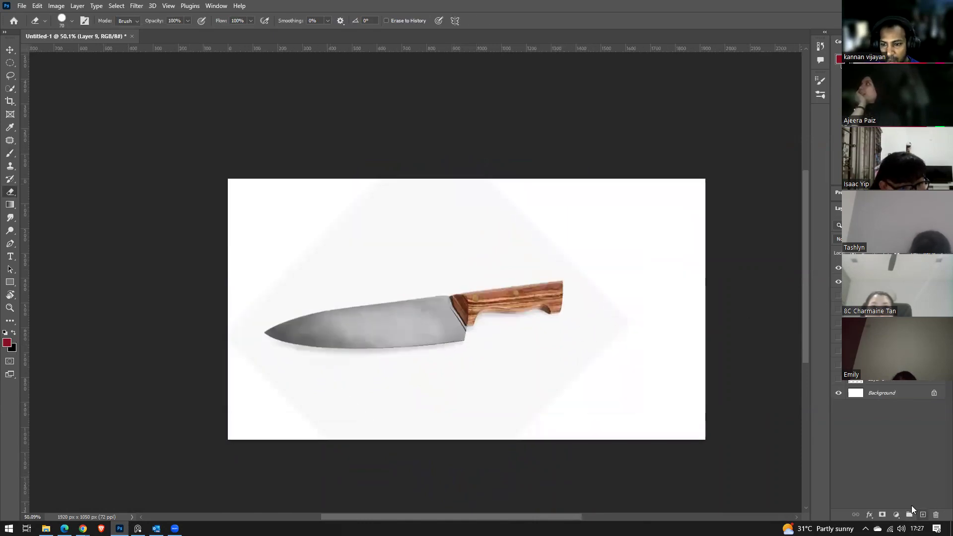
key(v)
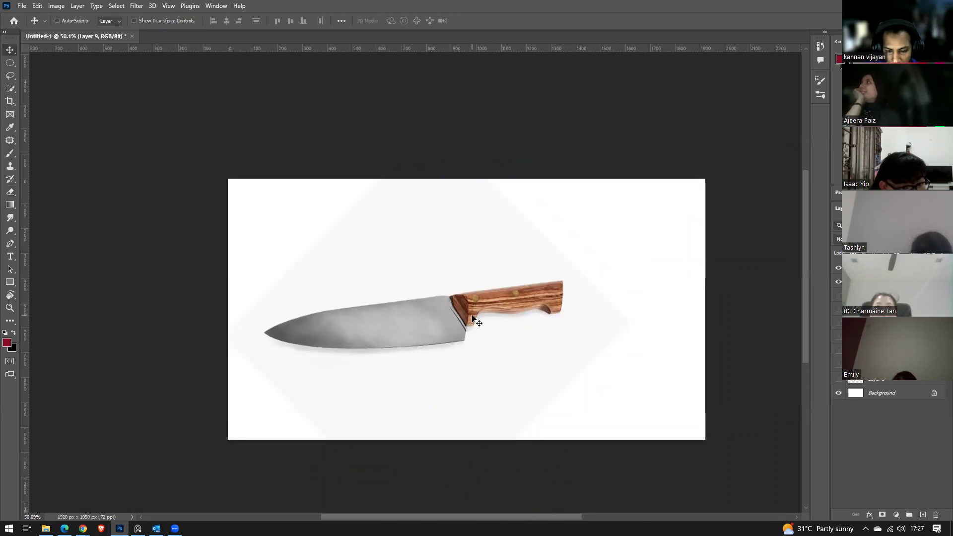
drag(422, 337, 478, 325)
scroll(523, 356, up, 2)
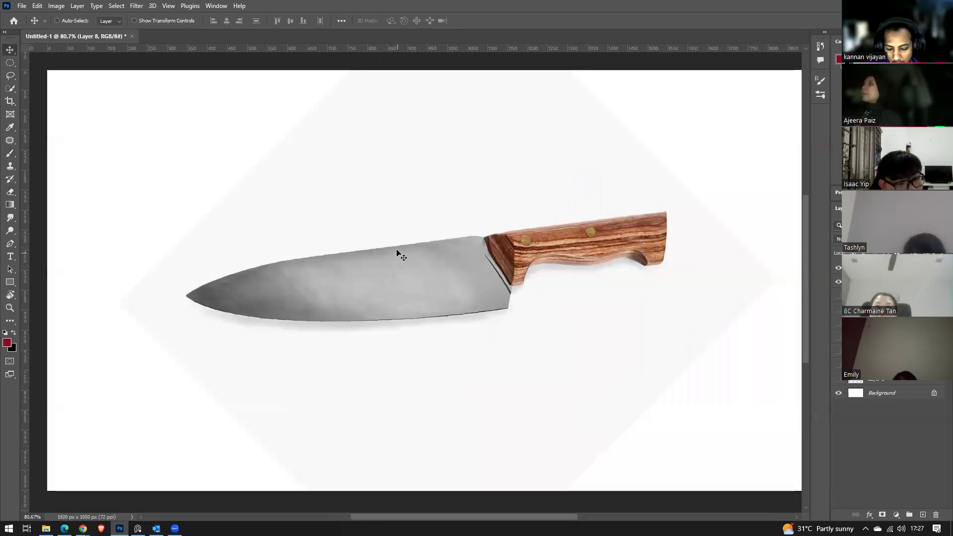
Apply the last used paint symmetry to the Brush tool.
key(b)
click(447, 20)
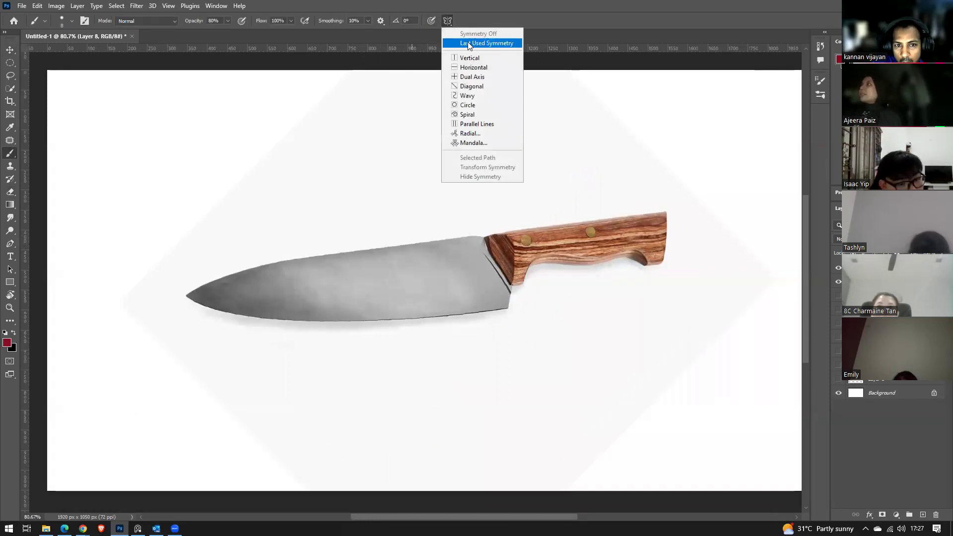
click(475, 44)
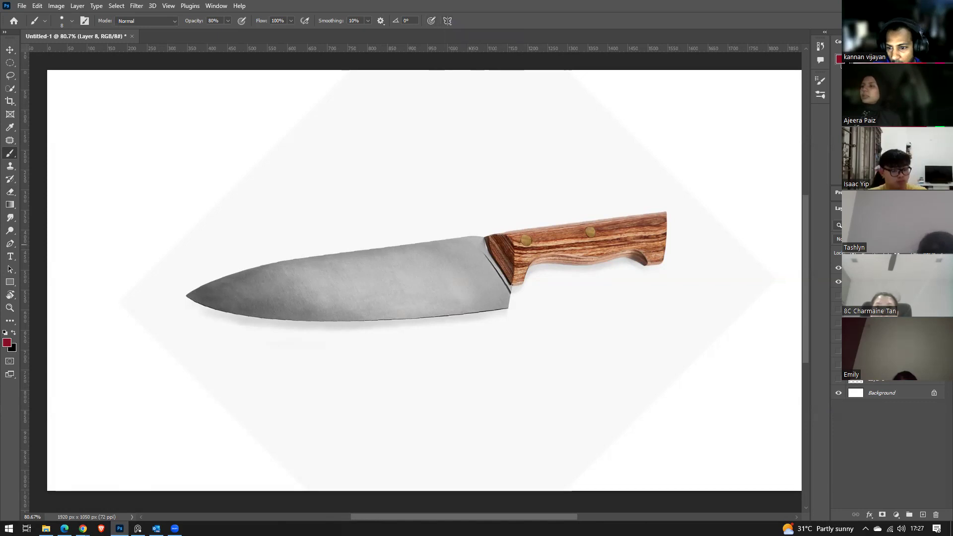
Add a vertical paint symmetry axis, rotate it to 84.55° and place it lengthwise along the middle of the knife blade.
click(447, 20)
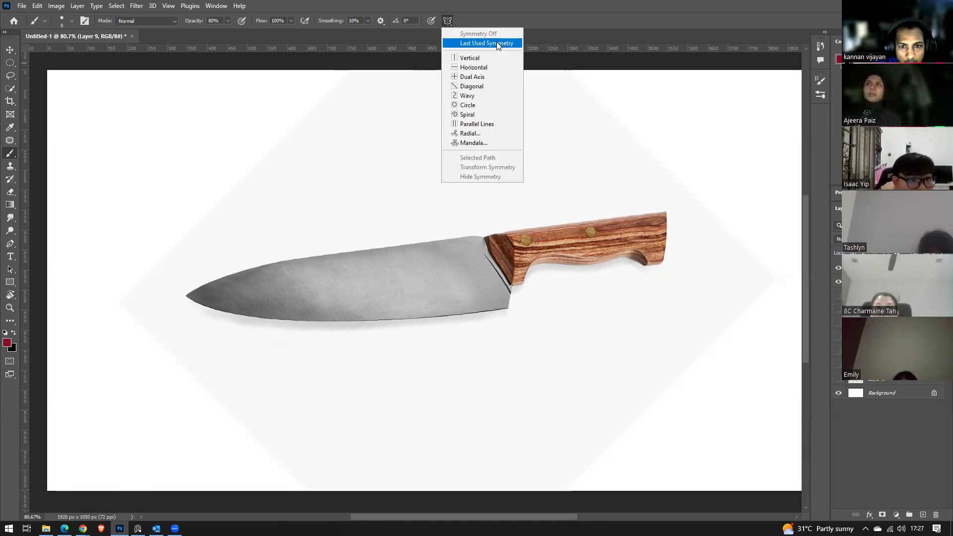
click(469, 57)
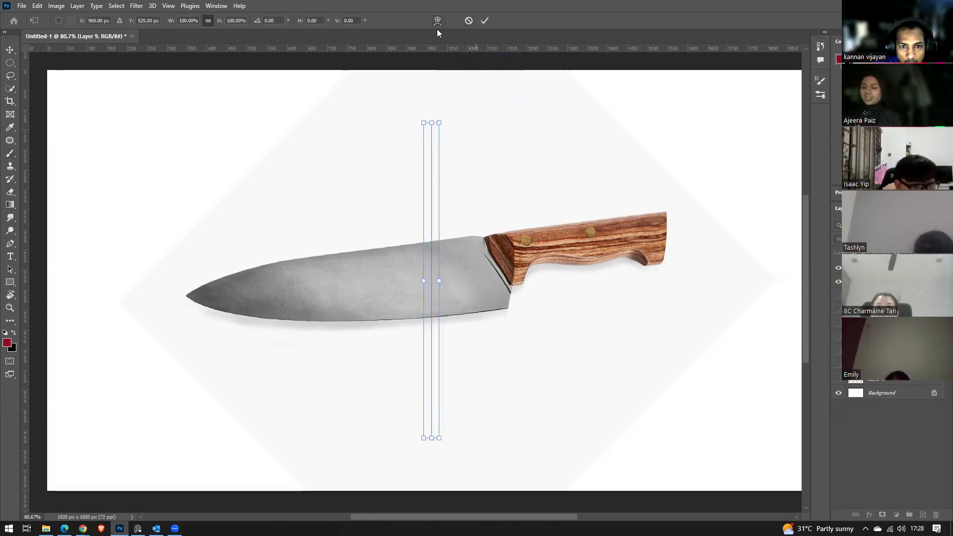
drag(472, 122, 552, 283)
drag(454, 283, 389, 282)
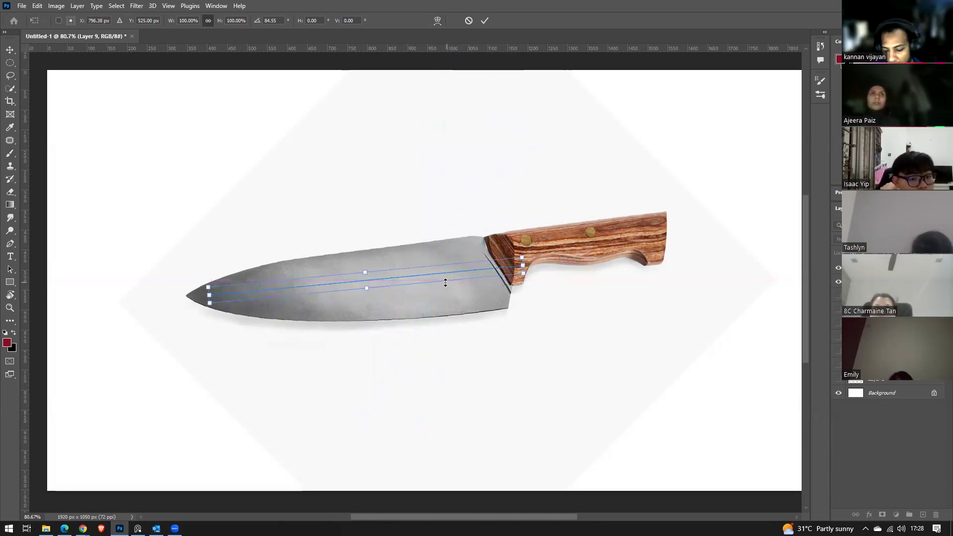
key(Return)
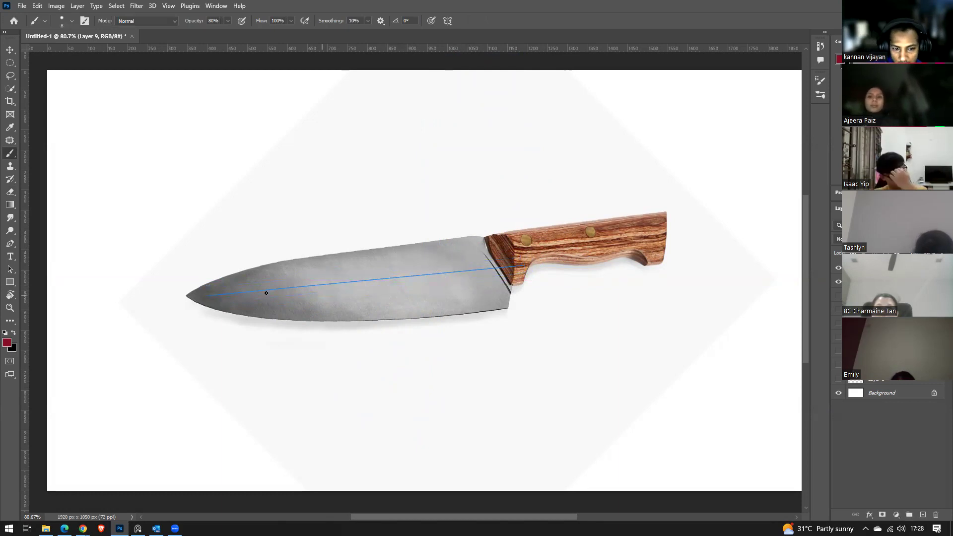
Paint a mirrored dark red wavy outline along the blade from near the tip to the handle, and turn paint symmetry off.
mouse_move(236, 291)
mouse_down()
mouse_move(256, 276)
mouse_move(268, 288)
mouse_move(305, 272)
mouse_move(314, 281)
mouse_move(342, 268)
mouse_move(358, 276)
mouse_move(391, 252)
mouse_move(409, 270)
mouse_move(442, 258)
mouse_move(489, 264)
mouse_up()
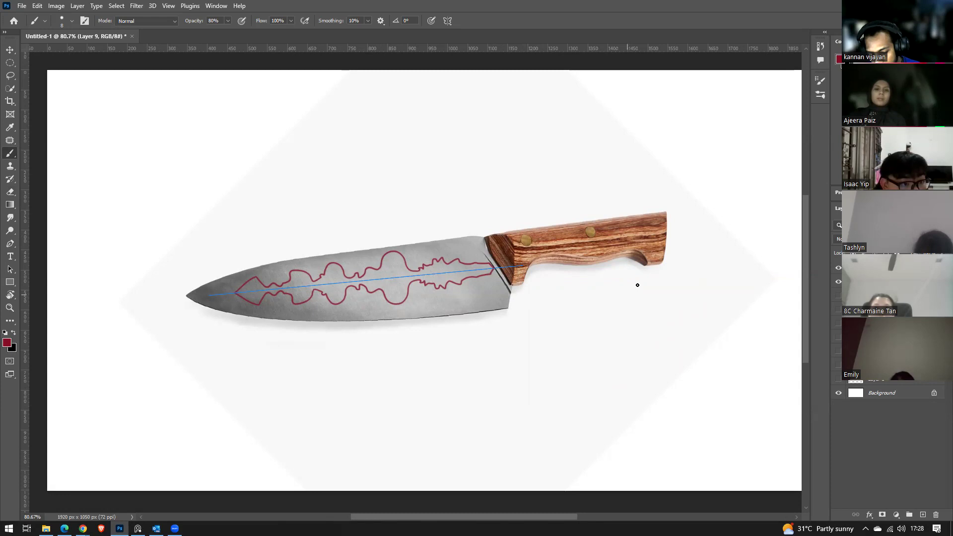
click(449, 21)
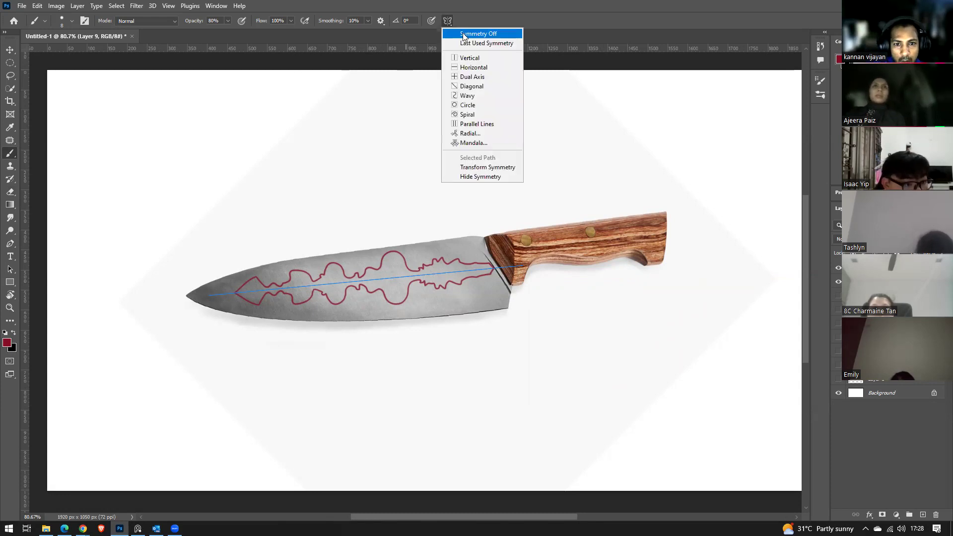
click(461, 33)
Set the blend mode of the painted outline layer to Multiply.
click(839, 238)
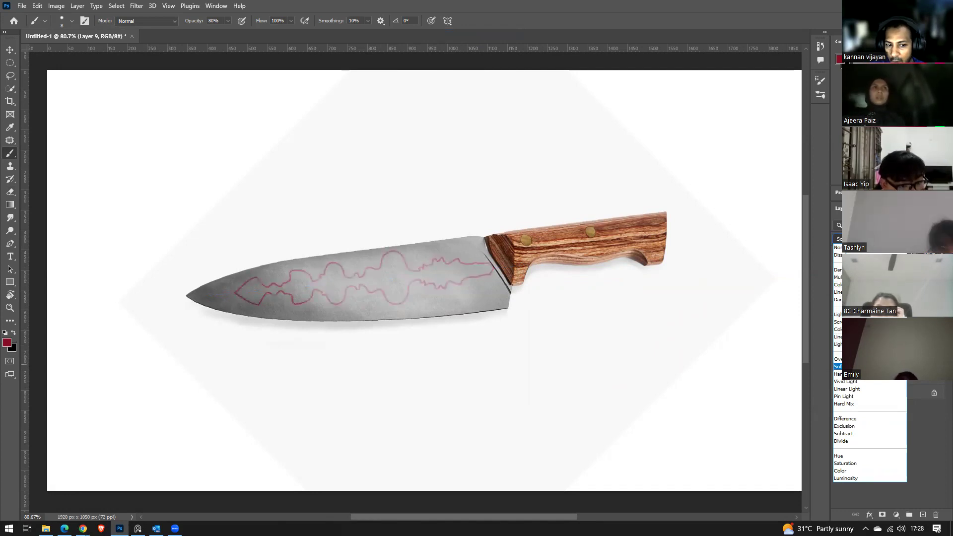
click(838, 277)
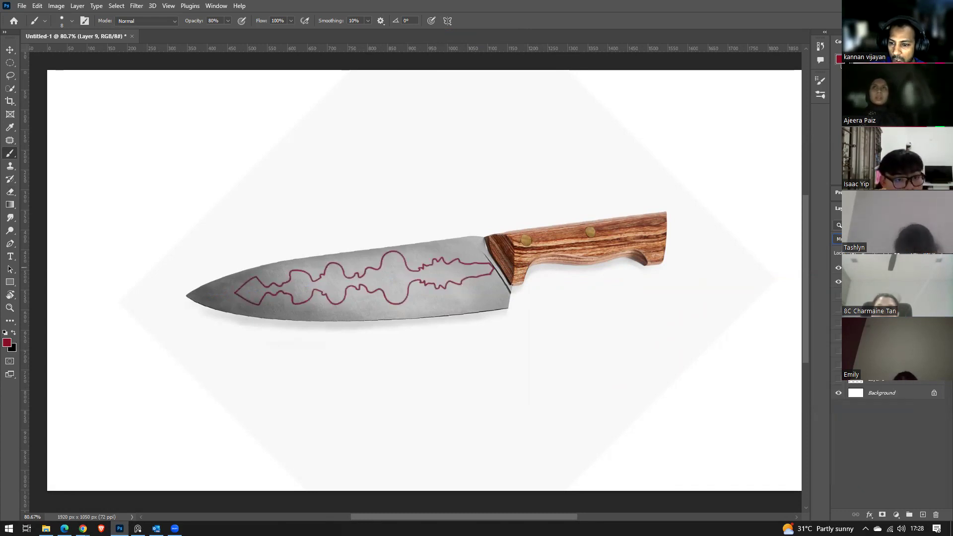
Try an Inner Shadow on the outline layer with 56% opacity, 28 px distance, 30% choke and 122 px size.
double_click(873, 275)
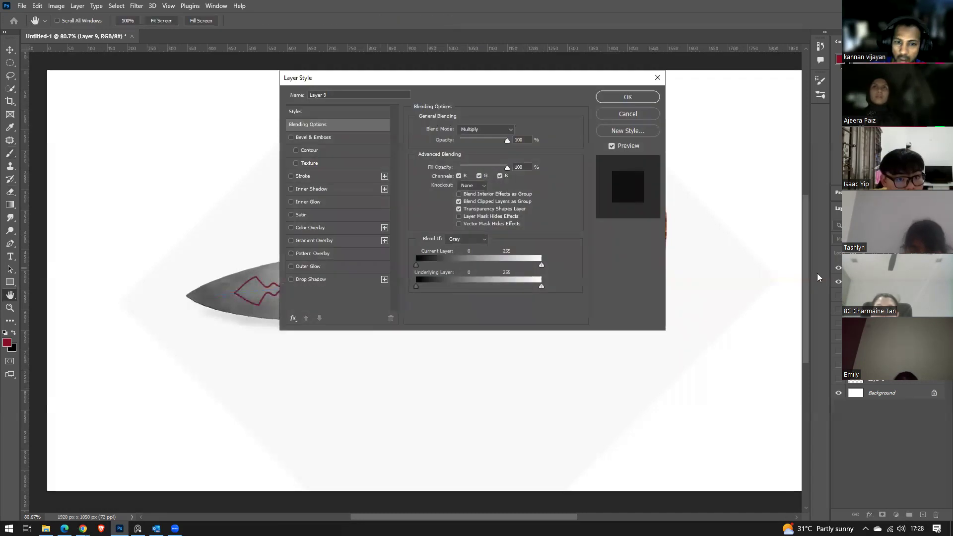
click(302, 190)
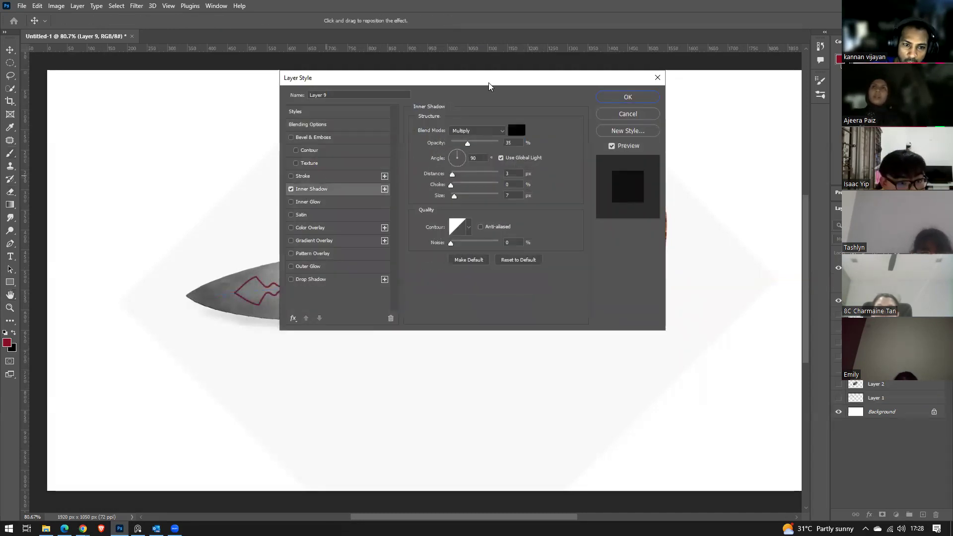
drag(507, 88, 686, 114)
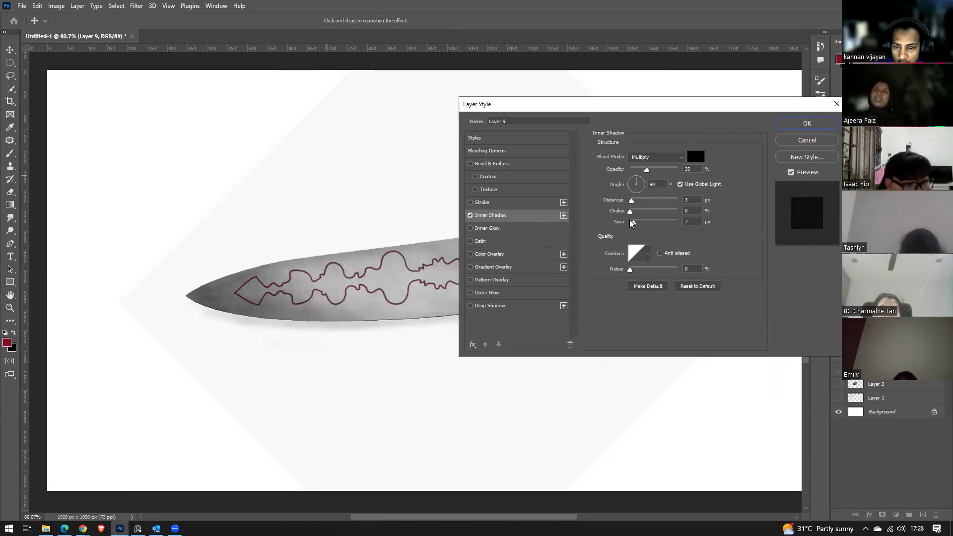
drag(632, 204, 655, 223)
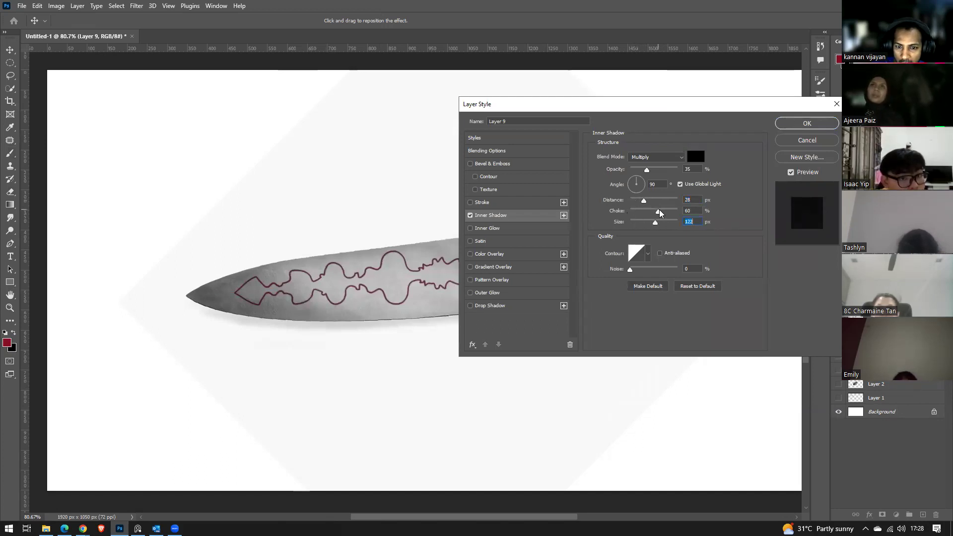
click(644, 213)
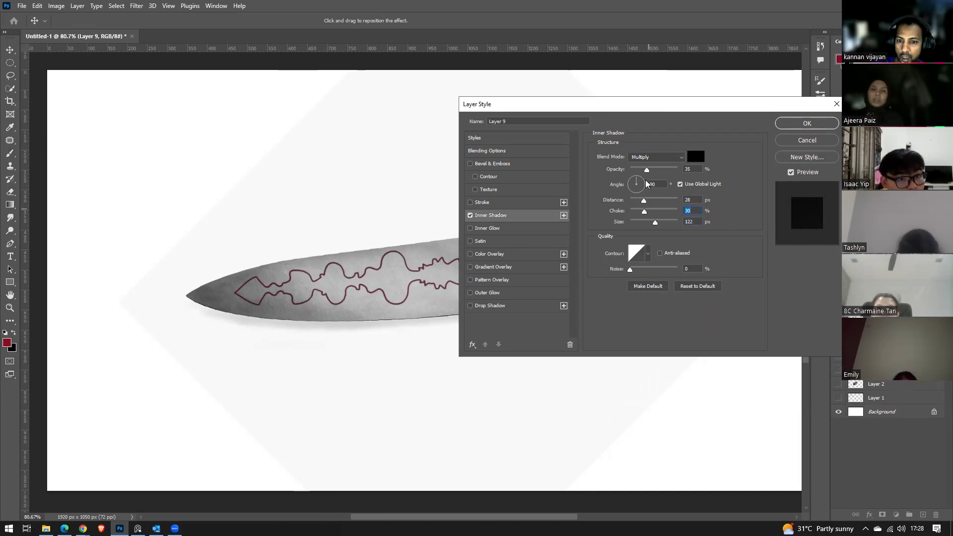
drag(633, 170, 657, 170)
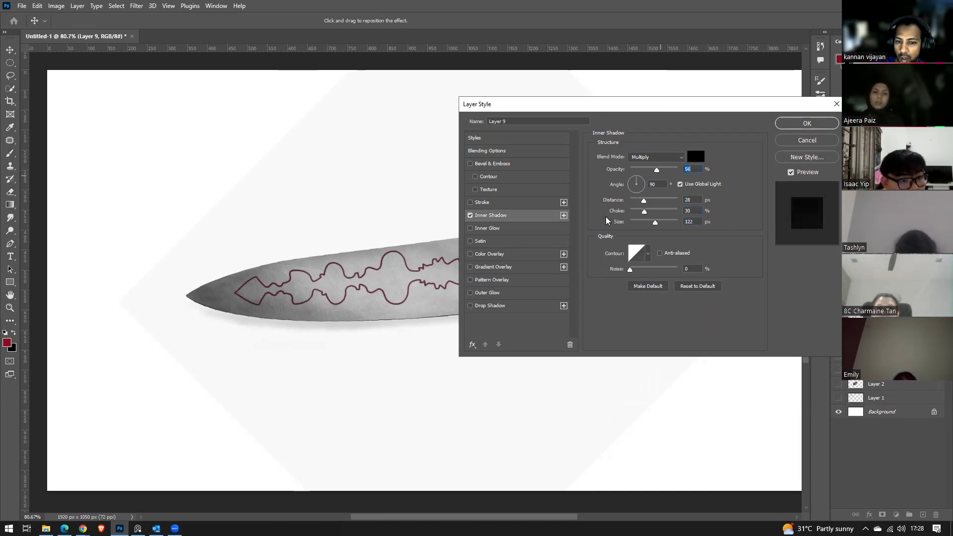
Try an Inner Glow on the outline layer in place of the Inner Shadow, and discard the layer style changes.
click(471, 214)
click(470, 228)
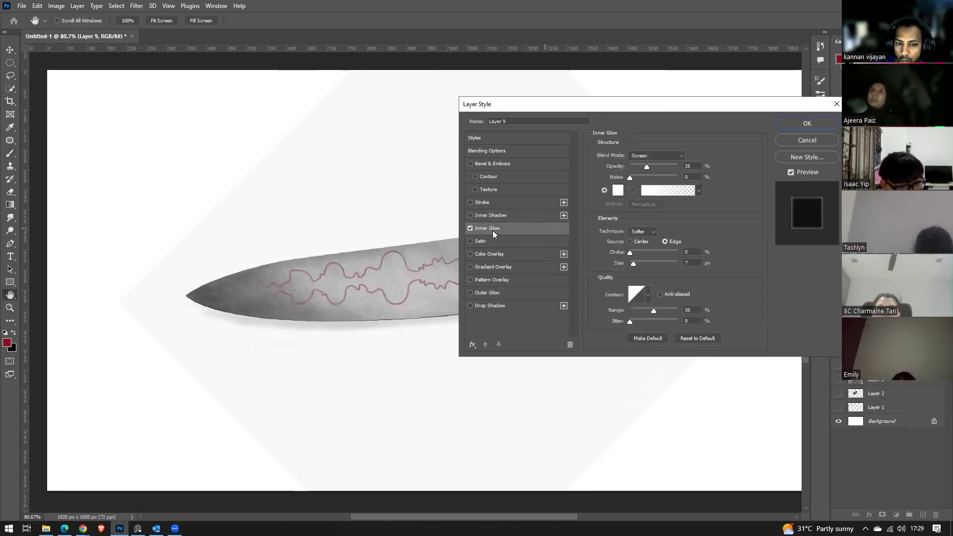
click(471, 227)
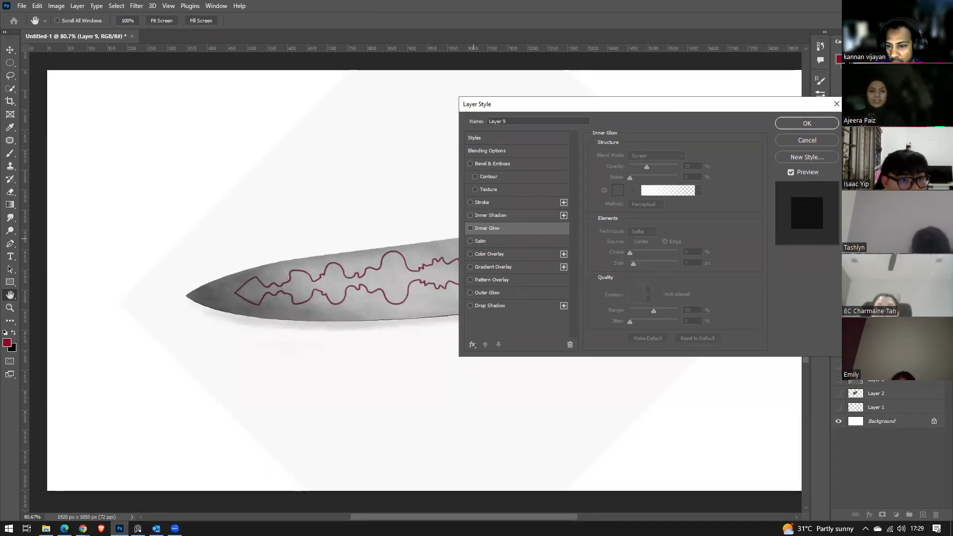
click(807, 140)
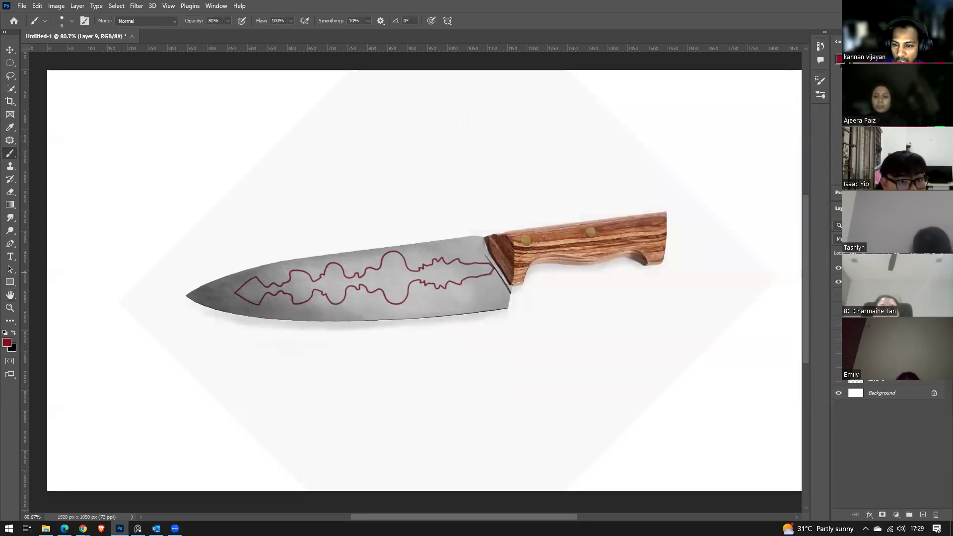
key(ctrl+z)
key(ctrl+shift+z)
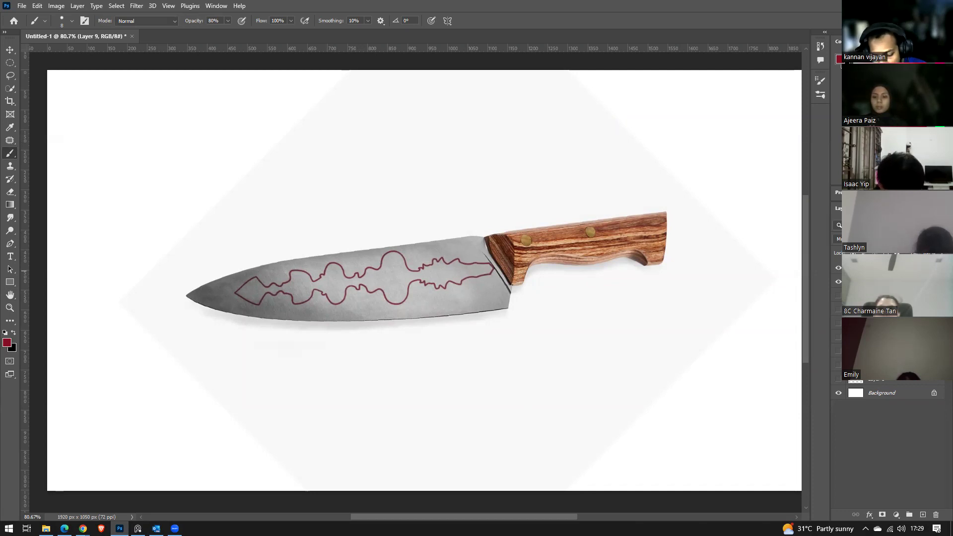
Duplicate the painted outline layer and set the copy's blend mode to Normal.
key(ctrl+j)
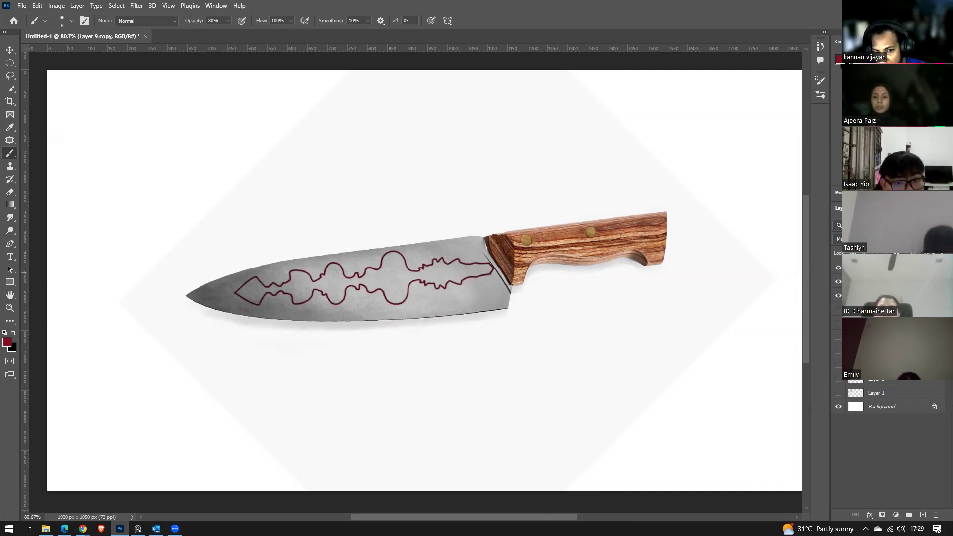
click(839, 239)
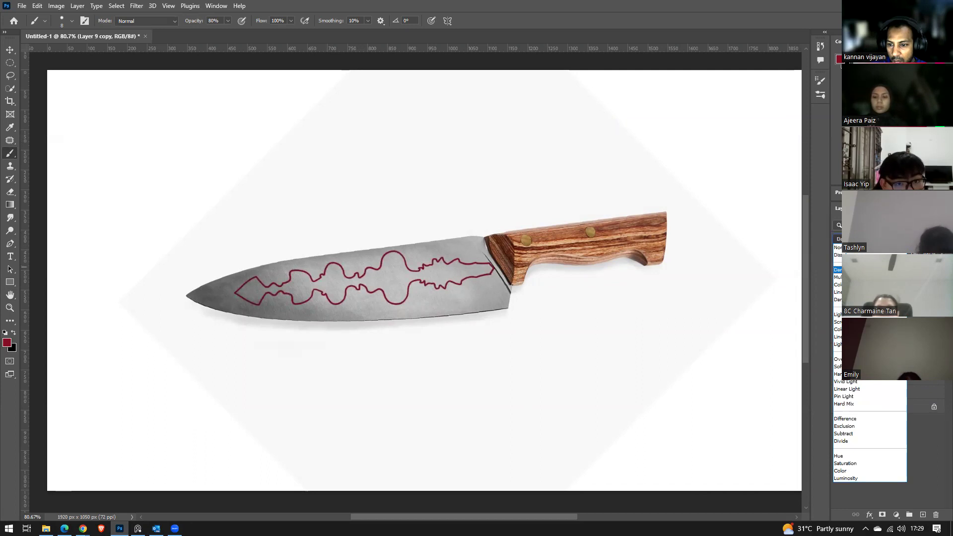
click(838, 277)
click(839, 239)
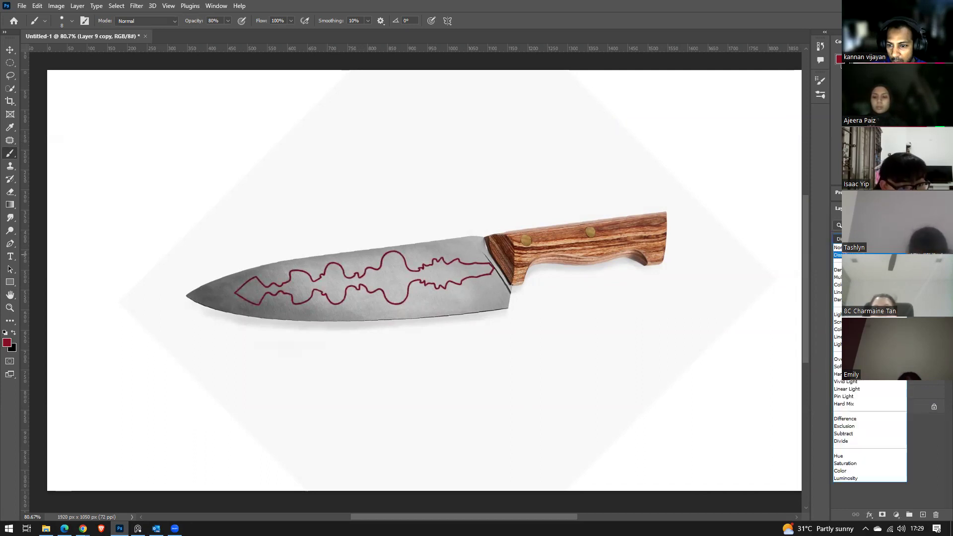
click(838, 248)
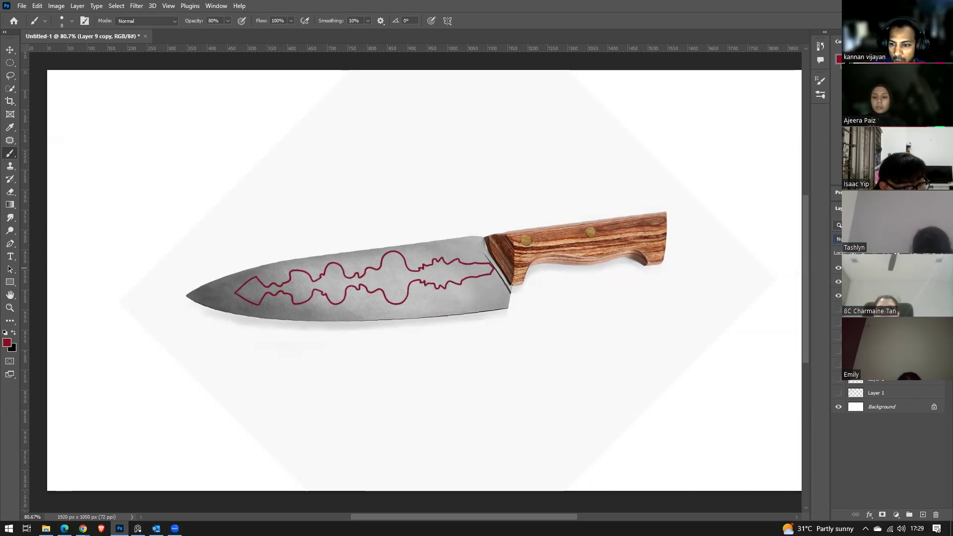
Add a Drop Shadow layer style to the duplicated outline layer, leaving Inner Shadow off.
double_click(888, 268)
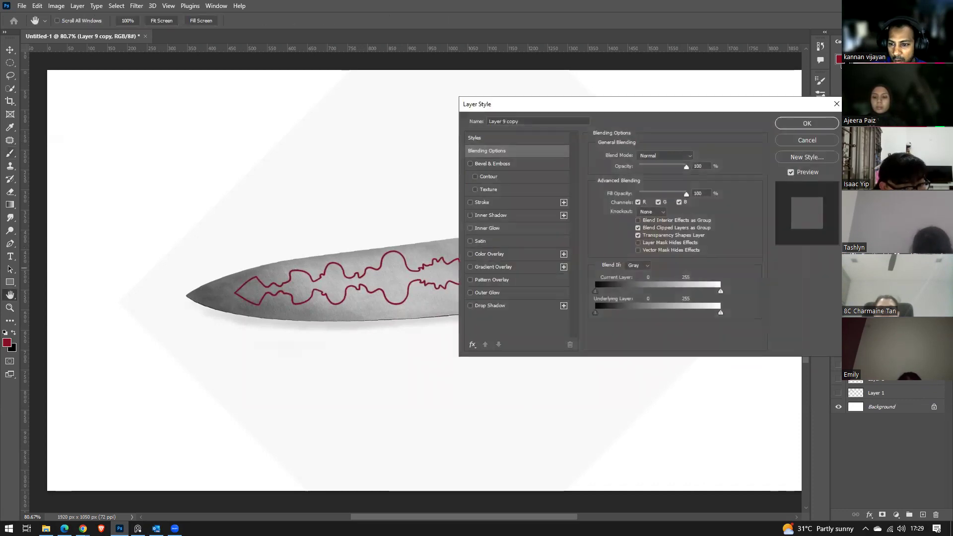
click(476, 216)
click(470, 215)
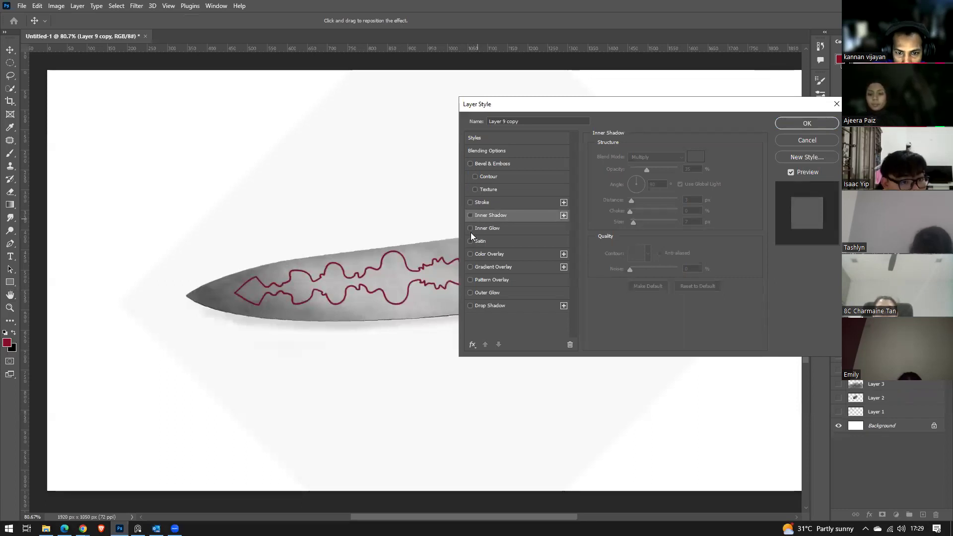
click(502, 305)
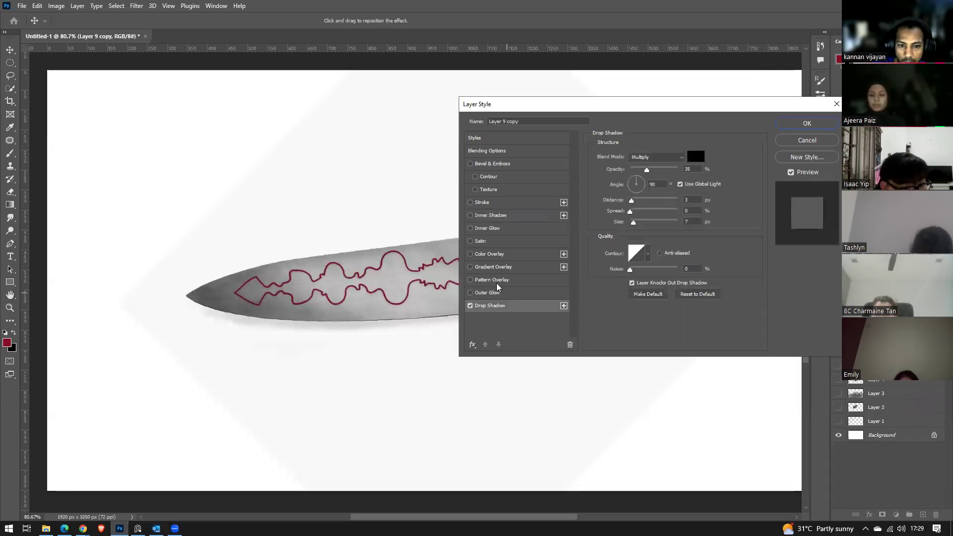
Adjust the drop shadow on the red blade outline to 88% opacity, 9 px distance and 6 px size.
click(470, 306)
click(470, 306)
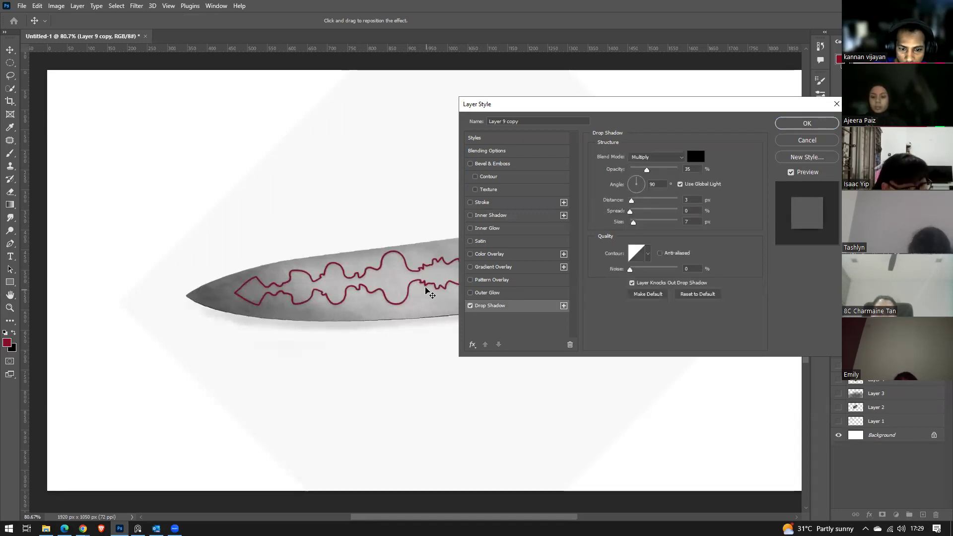
mouse_move(634, 222)
mouse_down()
mouse_move(652, 224)
mouse_move(635, 221)
mouse_move(637, 203)
mouse_up()
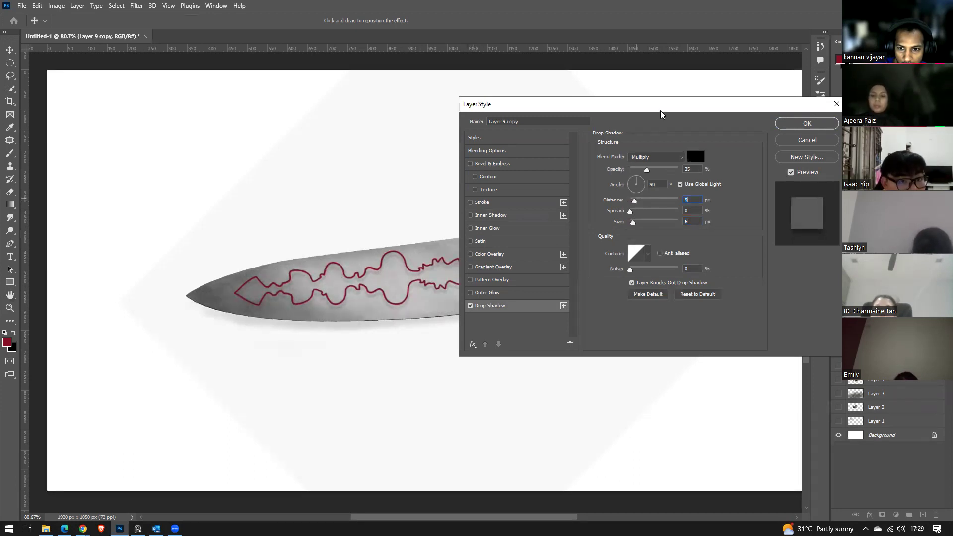
drag(691, 106, 774, 112)
drag(527, 263, 526, 266)
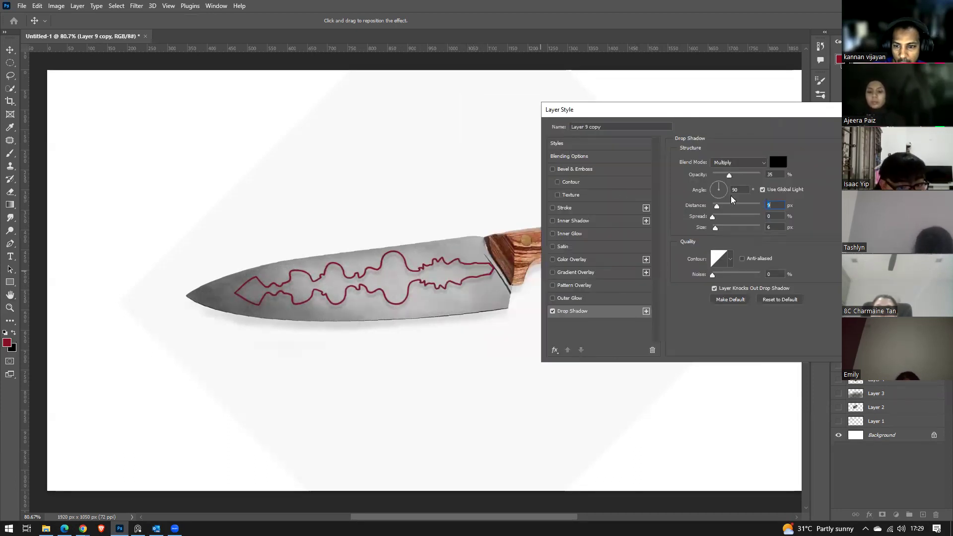
drag(729, 177, 758, 176)
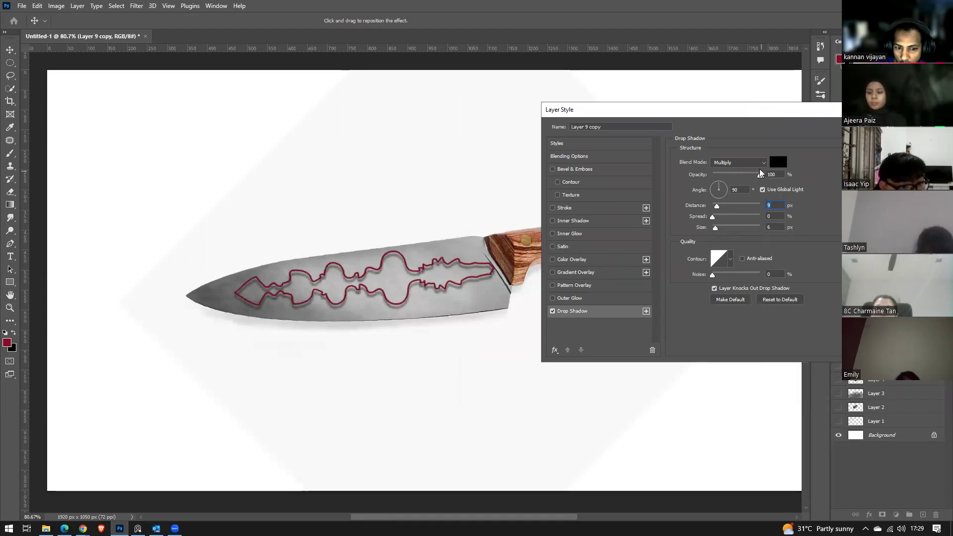
drag(760, 174, 755, 175)
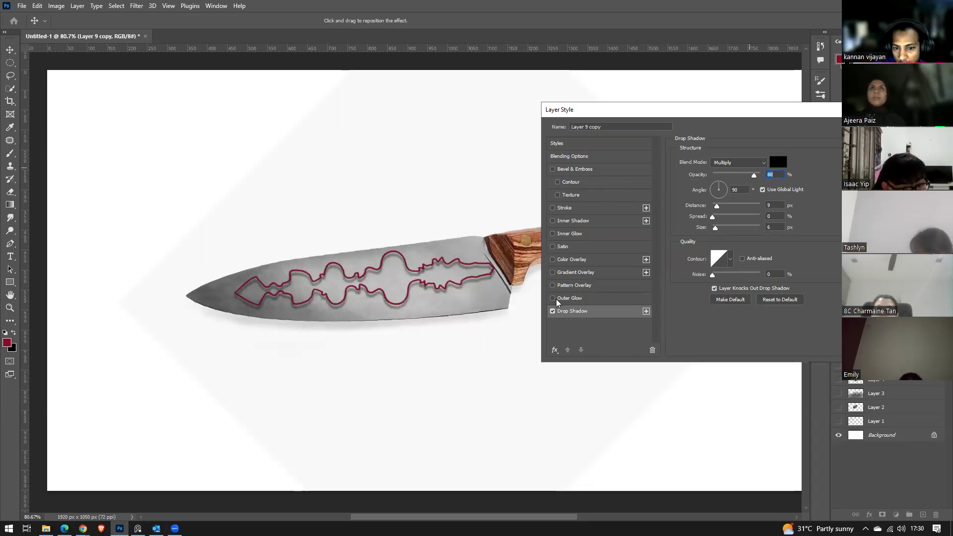
Add an outer glow to the blade outline in blue 00aeff with 69% opacity, 13% spread and 43 px size.
click(571, 299)
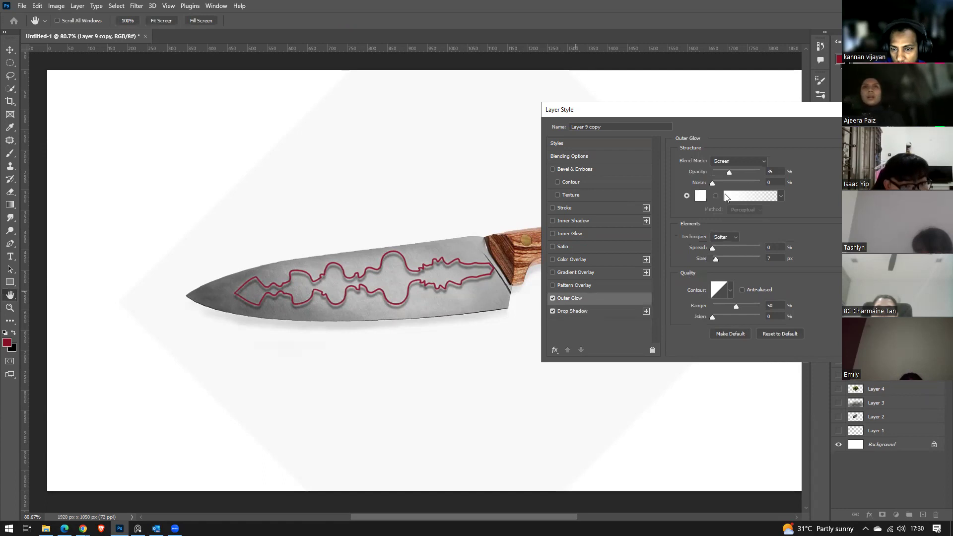
click(700, 196)
mouse_move(643, 161)
mouse_down()
mouse_move(643, 131)
mouse_move(644, 145)
mouse_up()
drag(622, 94, 635, 82)
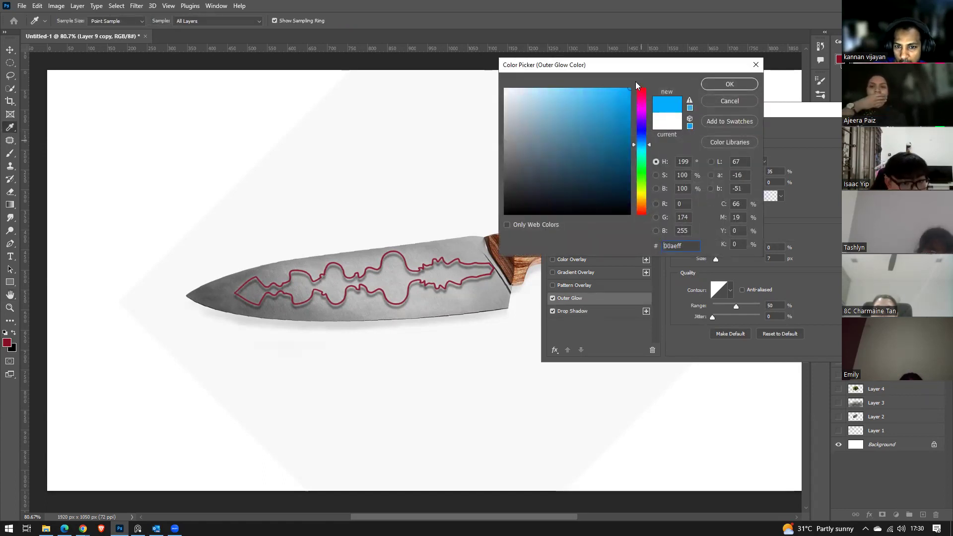
click(718, 82)
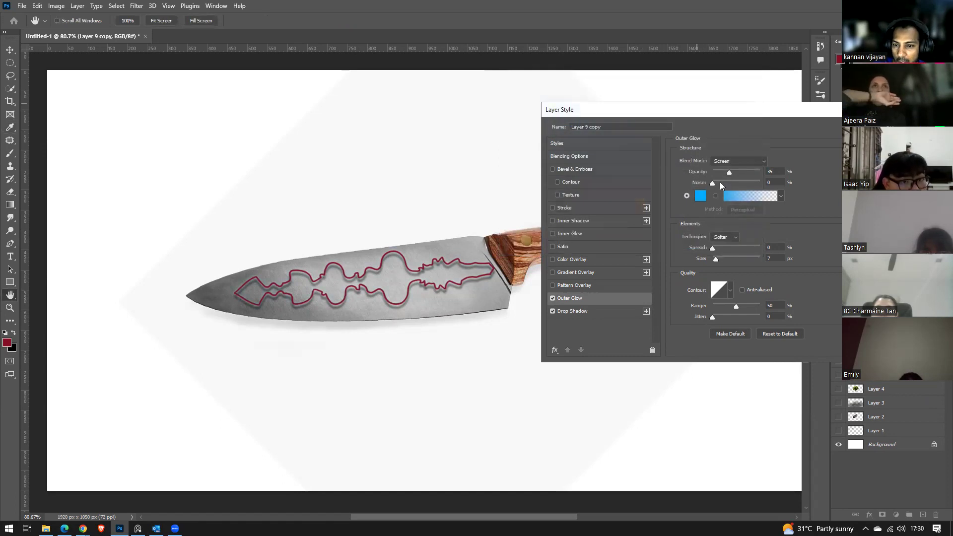
drag(729, 172, 746, 171)
mouse_move(712, 248)
mouse_down()
mouse_move(729, 246)
mouse_move(713, 243)
mouse_move(732, 256)
mouse_move(723, 258)
mouse_up()
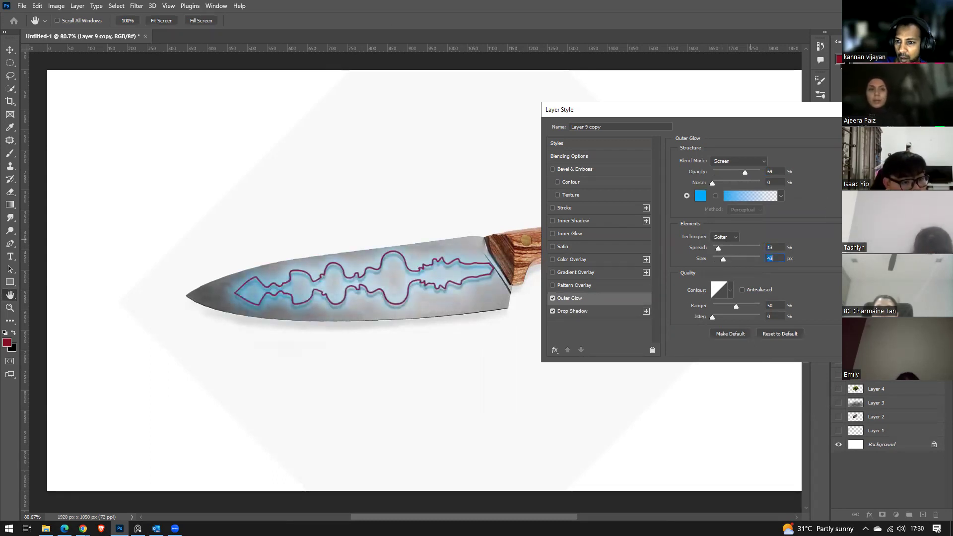
key(Return)
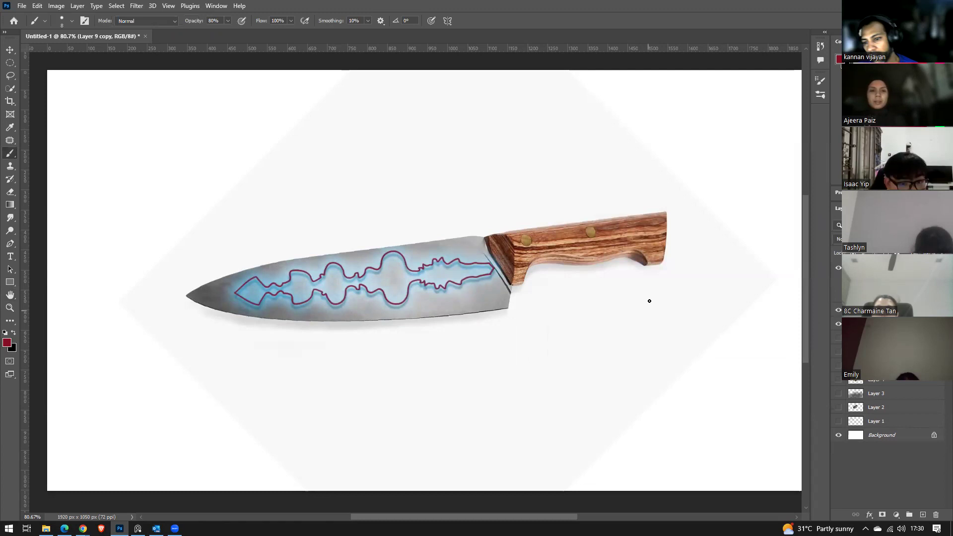
Hide the visible knife and outline layers, leaving only the white background, and add a new empty layer.
scroll(428, 237, down, 3)
scroll(428, 238, up, 2)
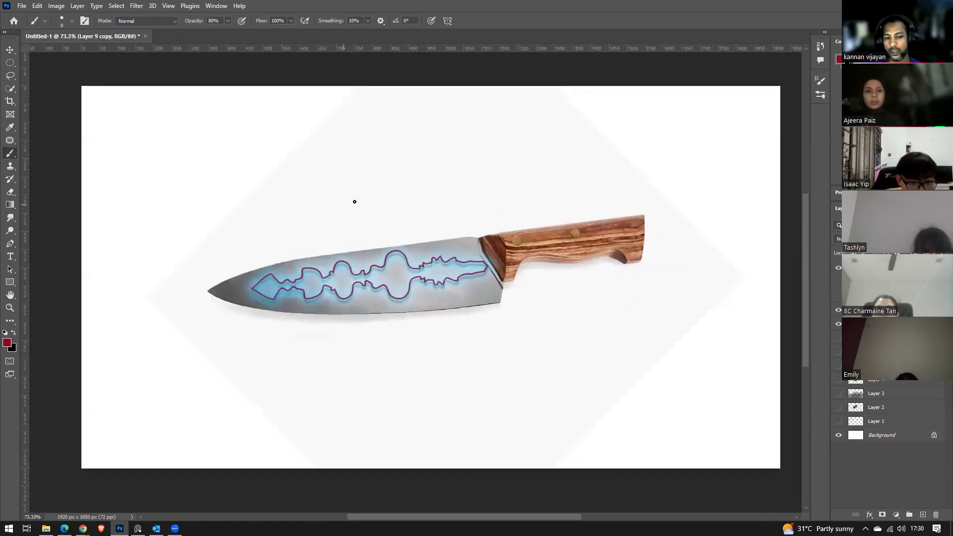
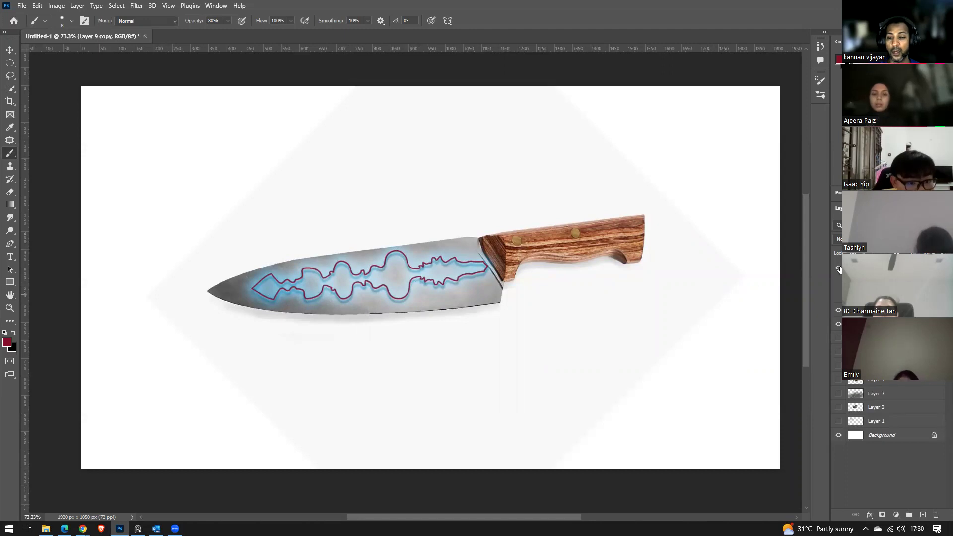
click(839, 268)
click(838, 310)
click(838, 324)
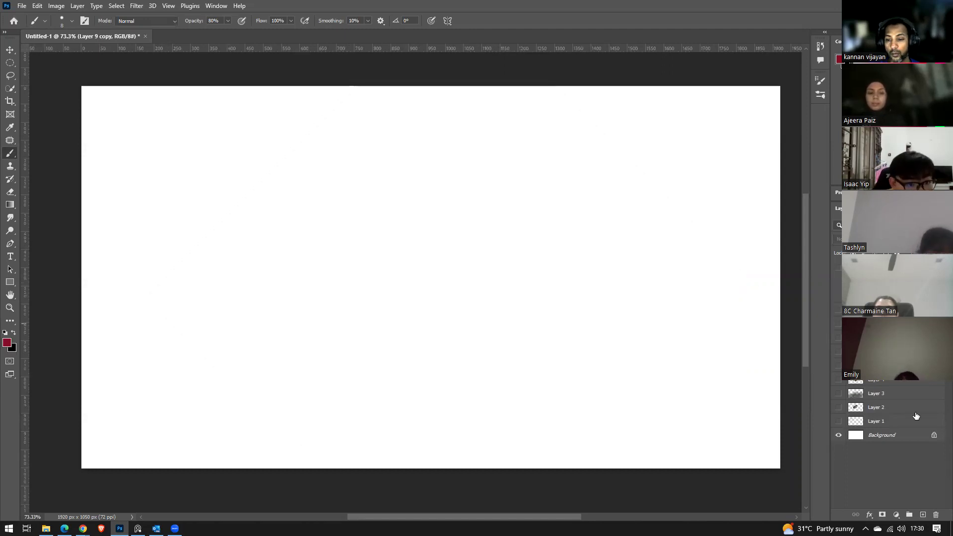
click(922, 515)
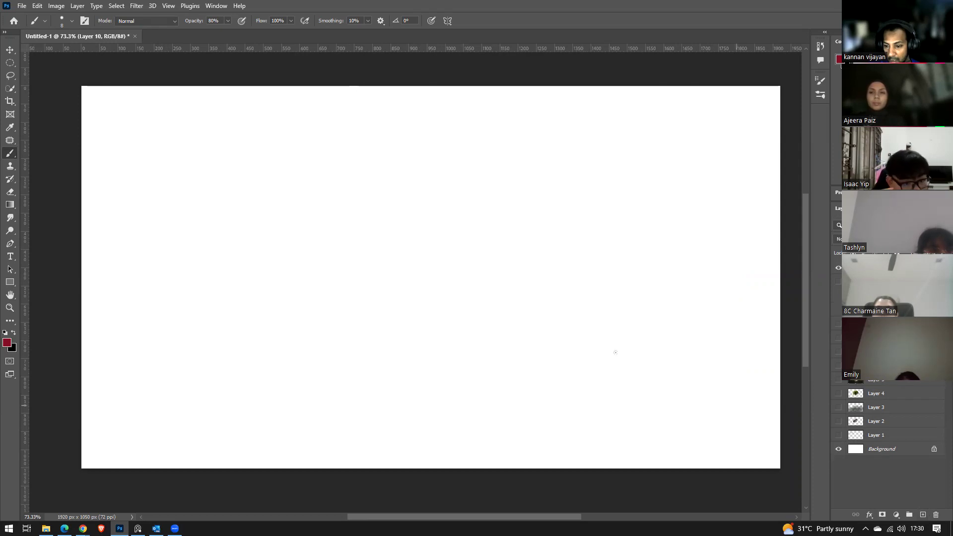
Turn on Wavy paint symmetry for the brush, keeping the axis at its default size and position.
click(447, 20)
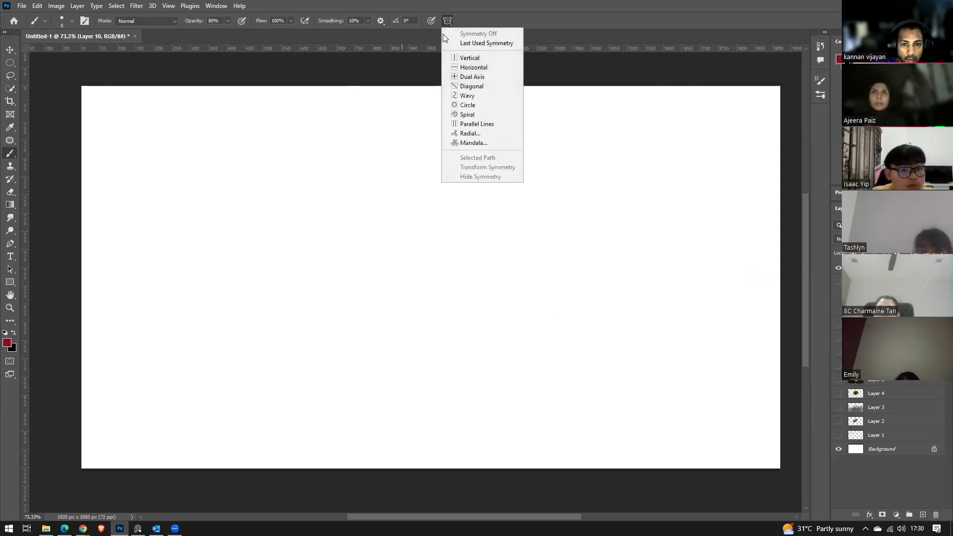
click(467, 95)
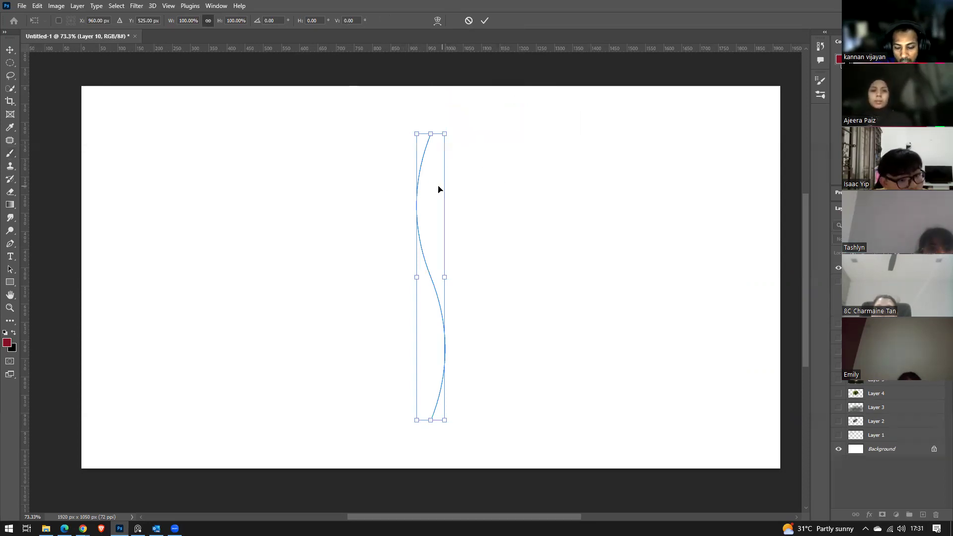
click(484, 20)
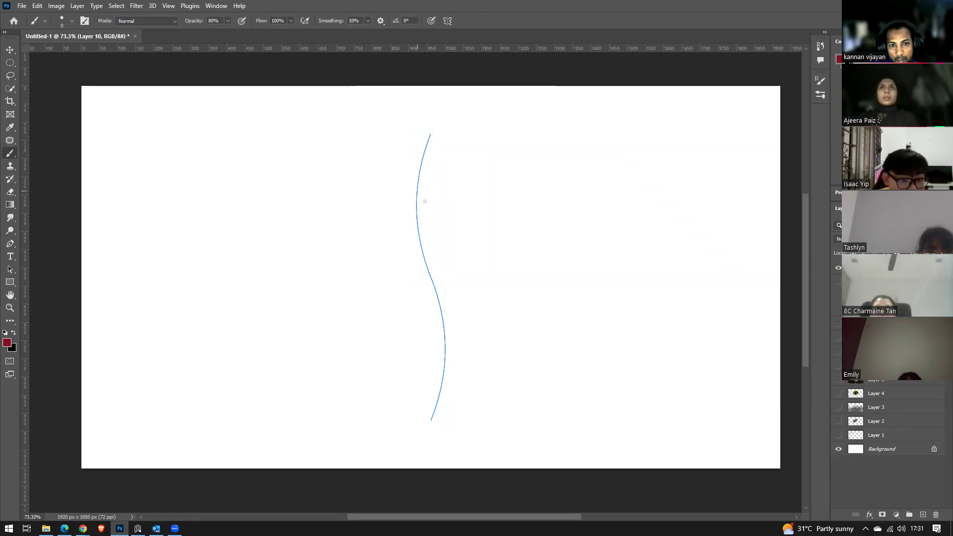
Paint mirrored sprigs with leaf buds along the upper wavy axis, topped with a ruffled flower head, after undoing a trial curl.
drag(427, 212, 362, 154)
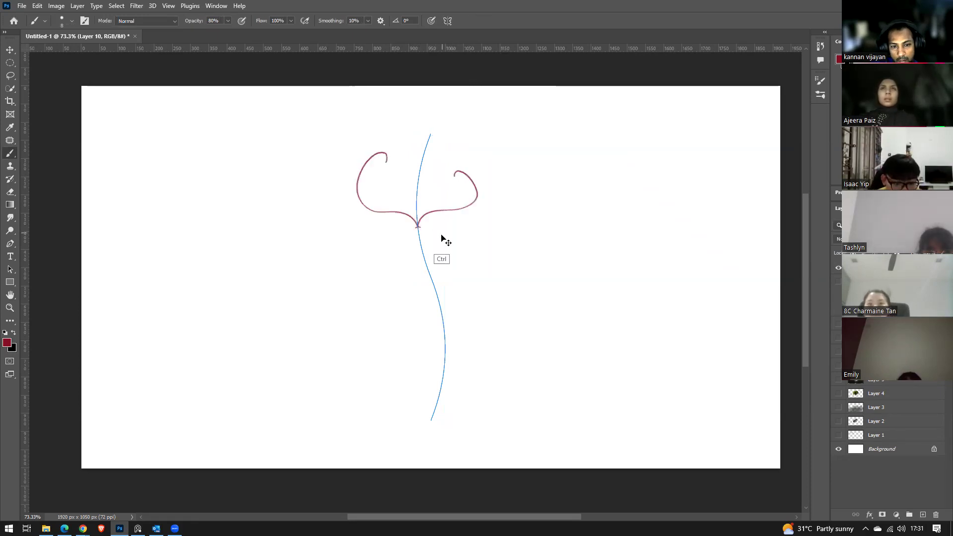
key(ctrl+z)
mouse_move(422, 250)
mouse_down()
mouse_move(456, 220)
mouse_move(436, 236)
mouse_move(431, 205)
mouse_move(447, 173)
mouse_move(433, 158)
mouse_move(450, 134)
mouse_move(446, 147)
mouse_move(430, 133)
mouse_up()
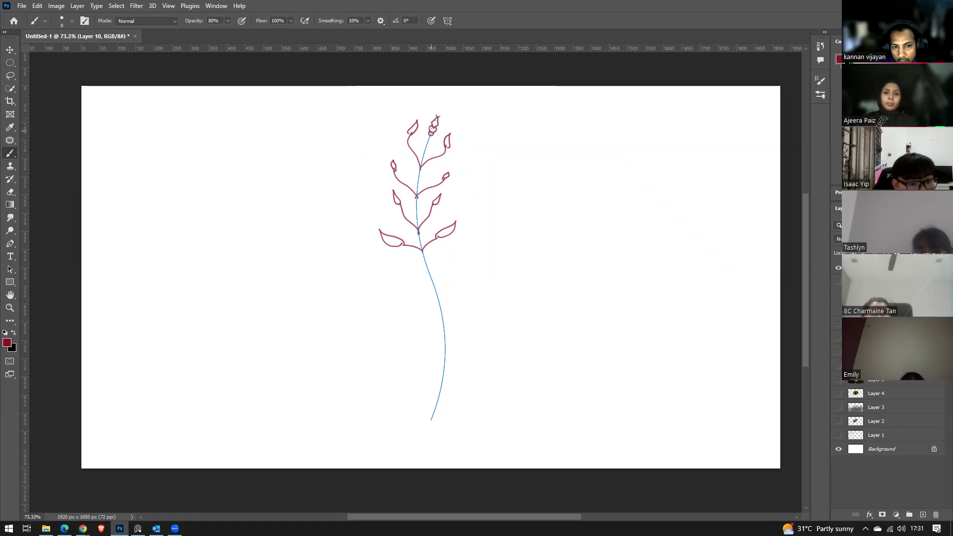
drag(421, 132, 420, 141)
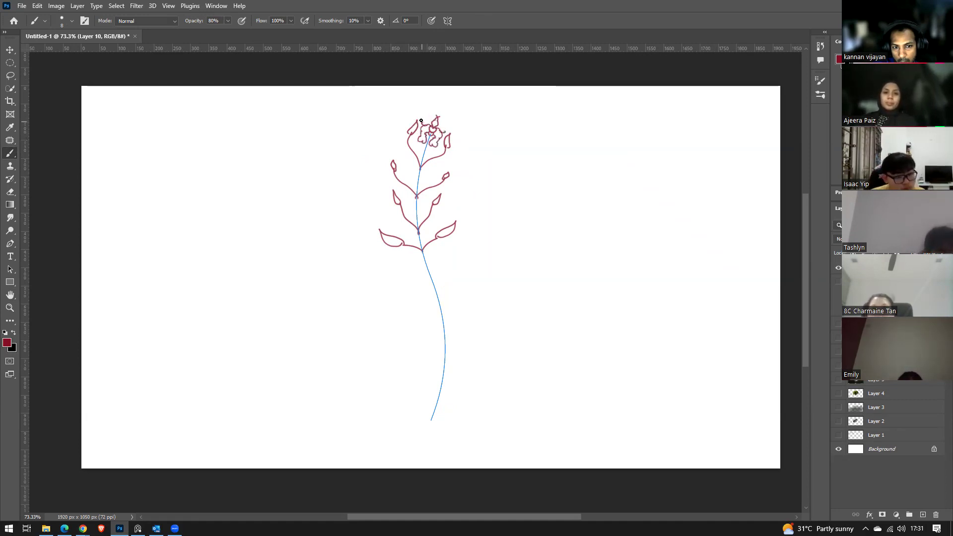
drag(435, 106, 444, 105)
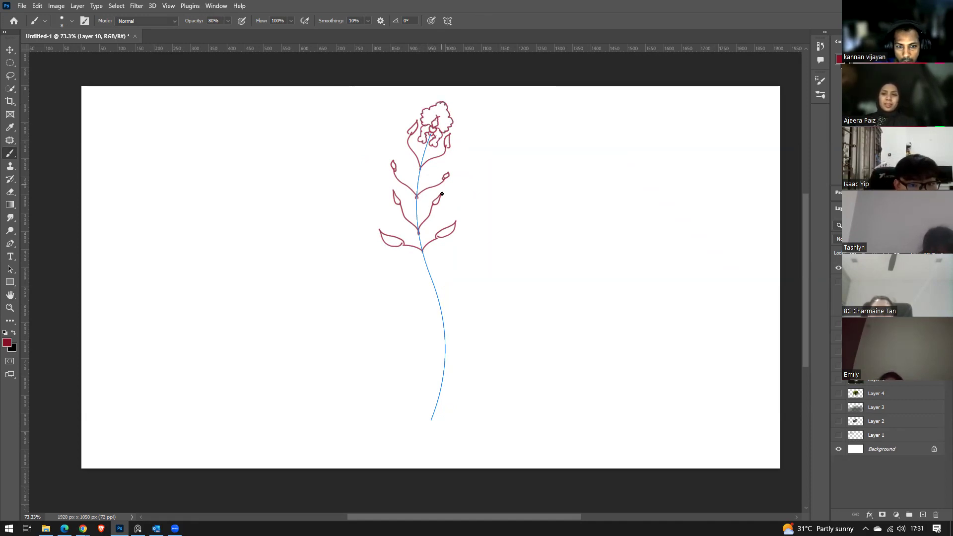
Paint a pair of large veined leaves at mid-axis, plus a stem that runs down into spreading roots.
mouse_move(416, 269)
mouse_down()
mouse_move(444, 248)
mouse_move(516, 235)
mouse_move(512, 269)
mouse_move(461, 284)
mouse_move(437, 261)
mouse_move(379, 285)
mouse_move(358, 281)
mouse_move(378, 290)
mouse_move(389, 278)
mouse_move(361, 277)
mouse_move(369, 288)
mouse_move(341, 299)
mouse_move(416, 270)
mouse_move(396, 286)
mouse_up()
drag(390, 239, 403, 243)
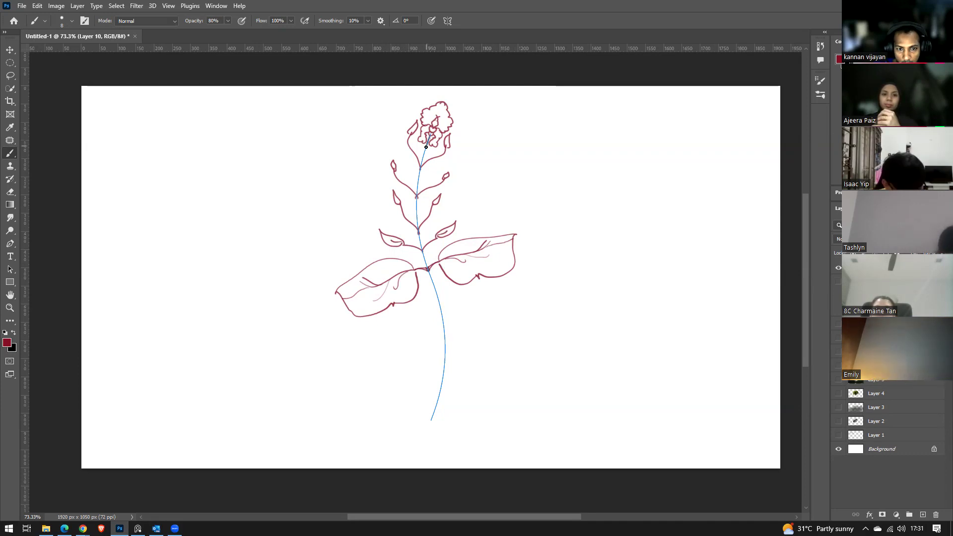
mouse_move(419, 182)
mouse_down()
mouse_move(452, 318)
mouse_move(412, 364)
mouse_move(412, 381)
mouse_move(382, 408)
mouse_move(343, 419)
mouse_move(395, 414)
mouse_move(436, 374)
mouse_move(421, 417)
mouse_move(368, 451)
mouse_up()
mouse_move(385, 408)
mouse_down()
mouse_move(290, 421)
mouse_move(262, 417)
mouse_up()
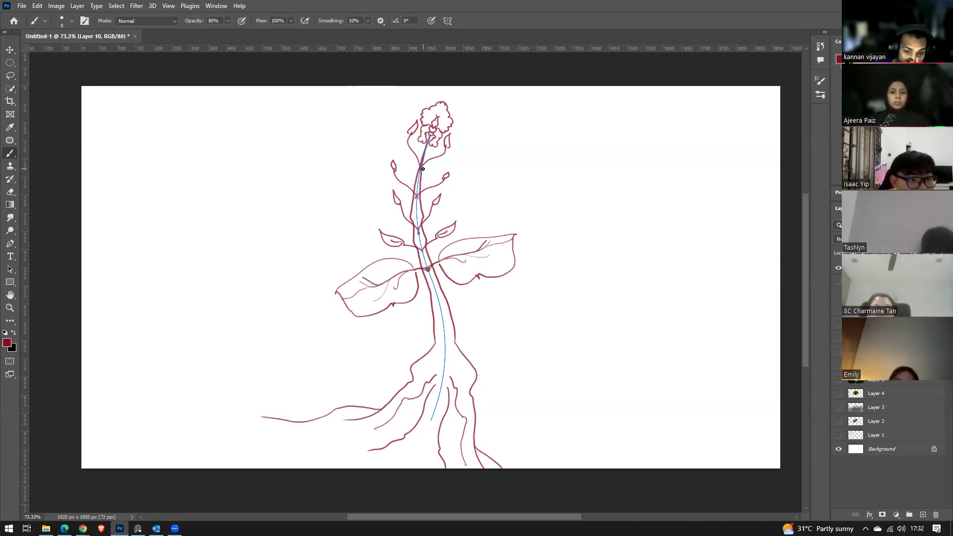
Switch the paint symmetry to Circle and place the circle in the blank area to the right of the flower.
click(447, 21)
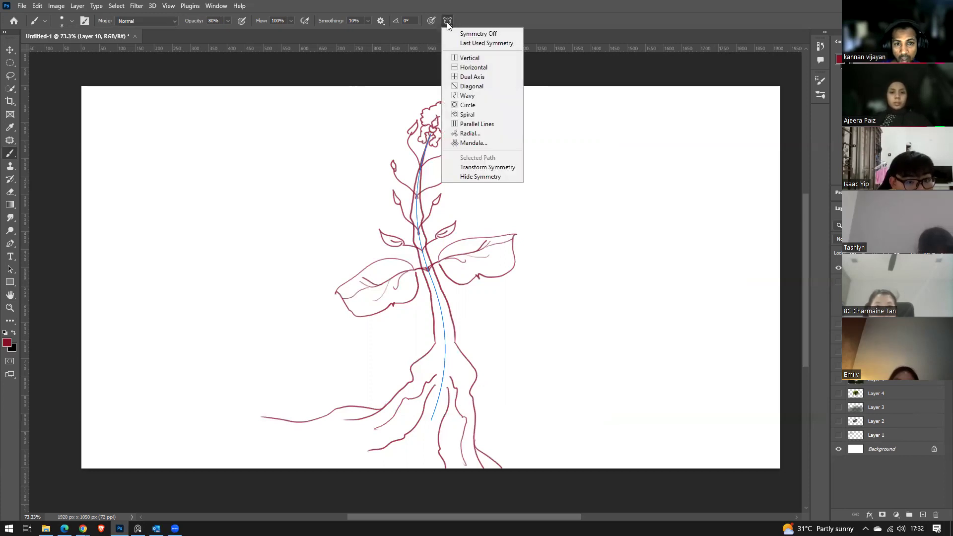
click(486, 104)
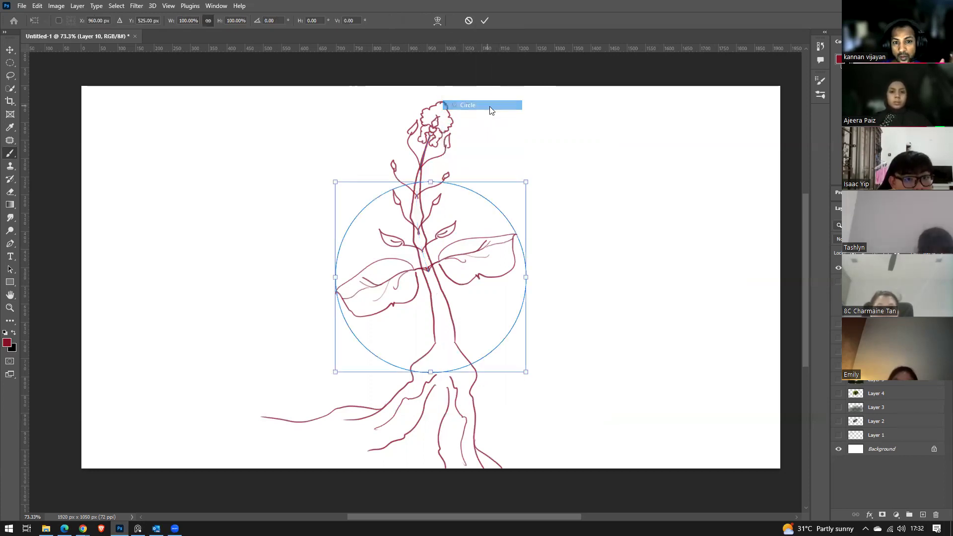
drag(505, 220, 693, 143)
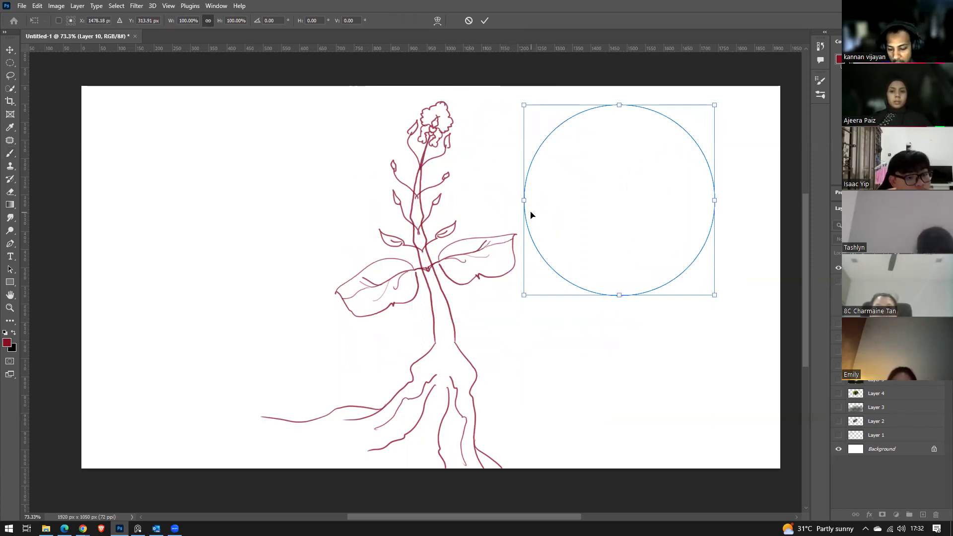
key(Return)
Try painting a scalloped ring along the circular symmetry path, and undo the stroke.
mouse_move(531, 167)
mouse_down()
mouse_move(519, 131)
mouse_move(552, 105)
mouse_move(600, 90)
mouse_move(685, 94)
mouse_move(732, 168)
mouse_move(733, 235)
mouse_move(703, 286)
mouse_move(642, 321)
mouse_move(580, 327)
mouse_move(540, 304)
mouse_move(514, 270)
mouse_move(499, 209)
mouse_move(512, 173)
mouse_up()
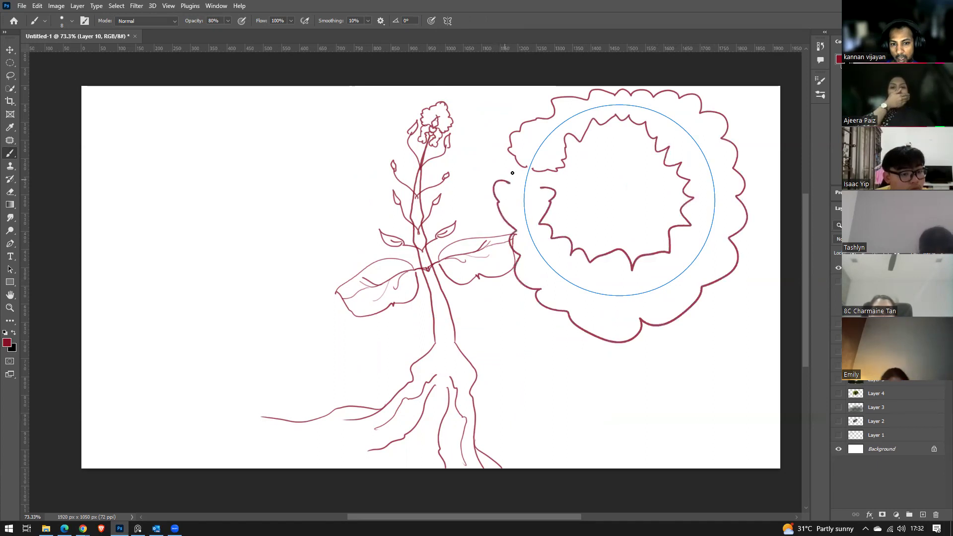
key(ctrl+z)
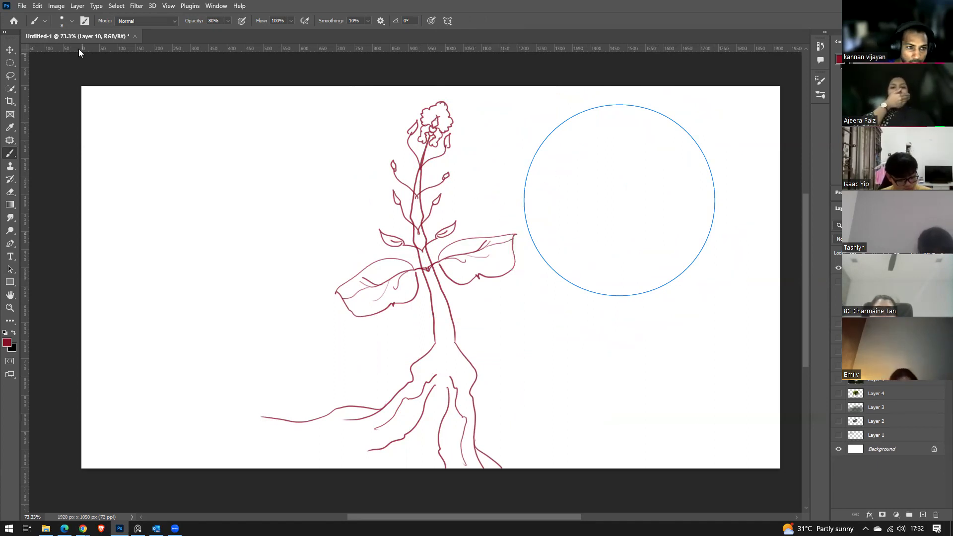
Select the Tree brush preset at a size of 34 px, dismissing the invalid size entries.
click(60, 19)
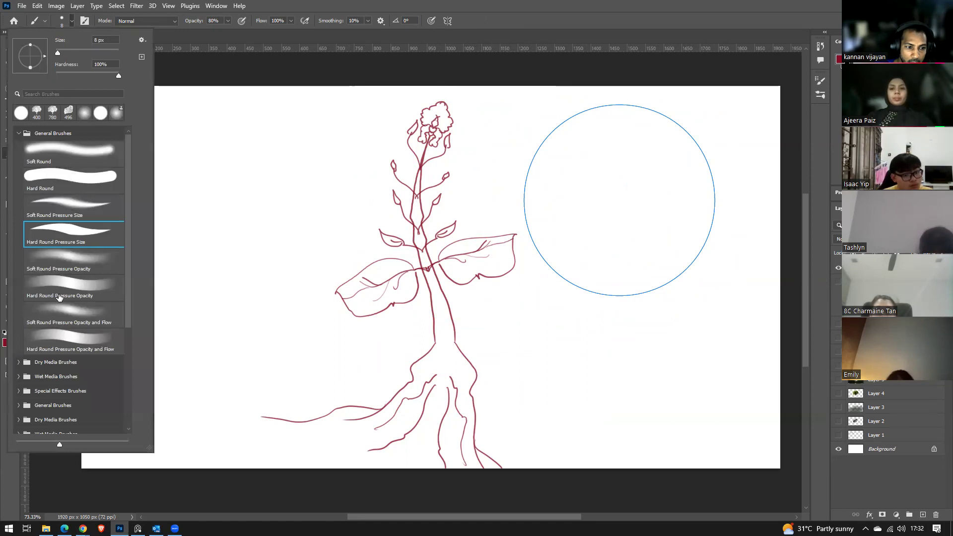
drag(130, 299, 139, 425)
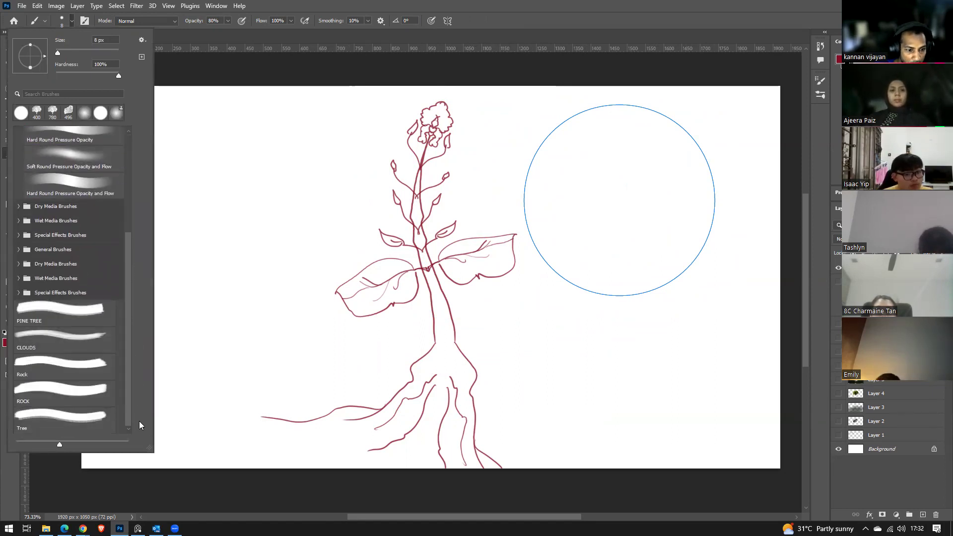
click(57, 422)
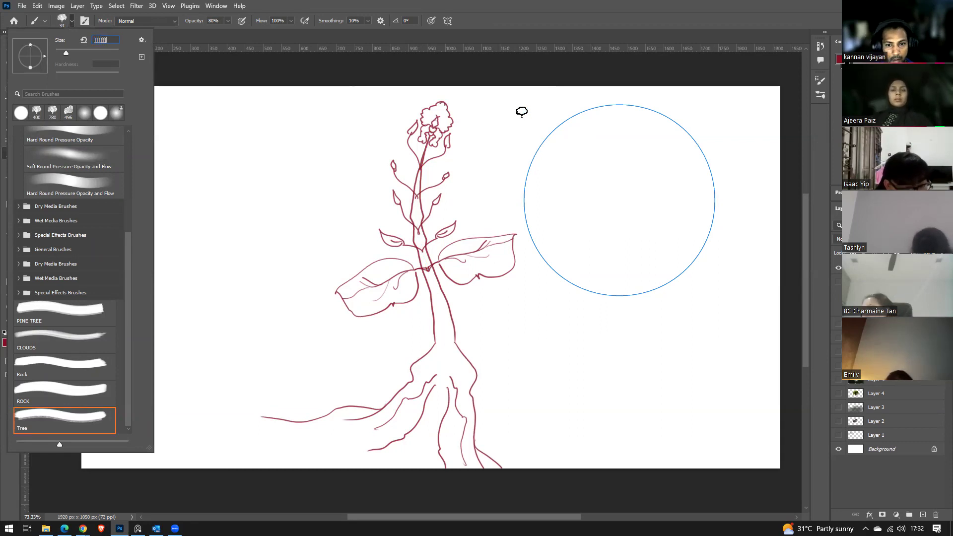
click(577, 75)
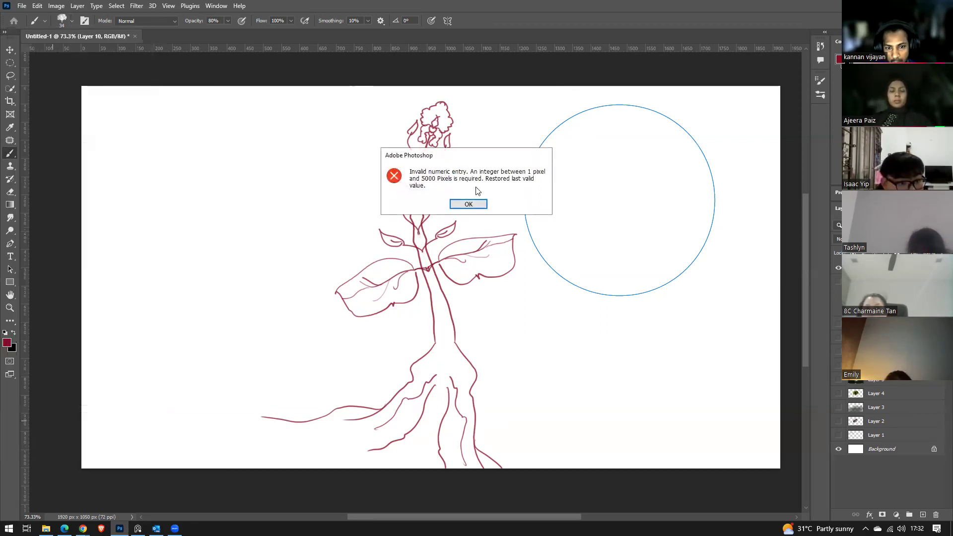
click(475, 203)
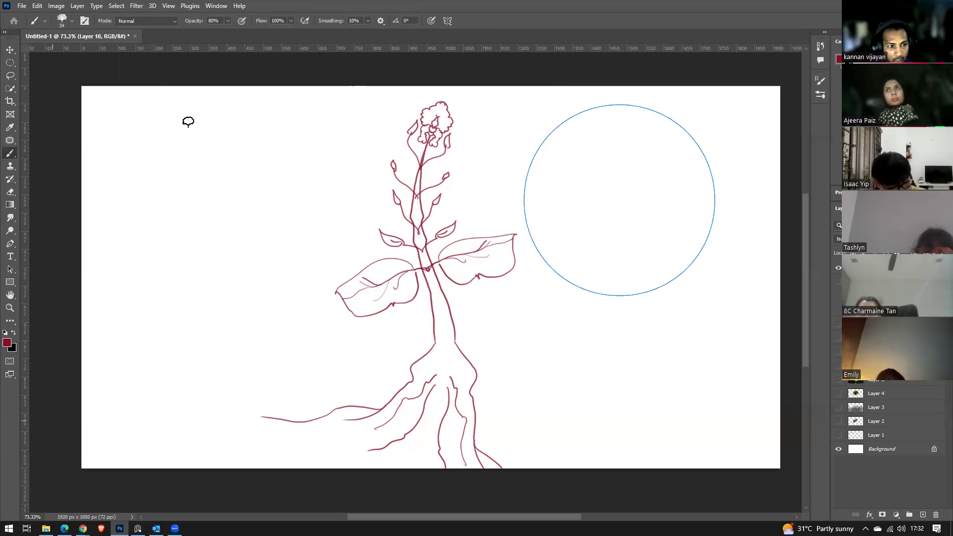
click(64, 23)
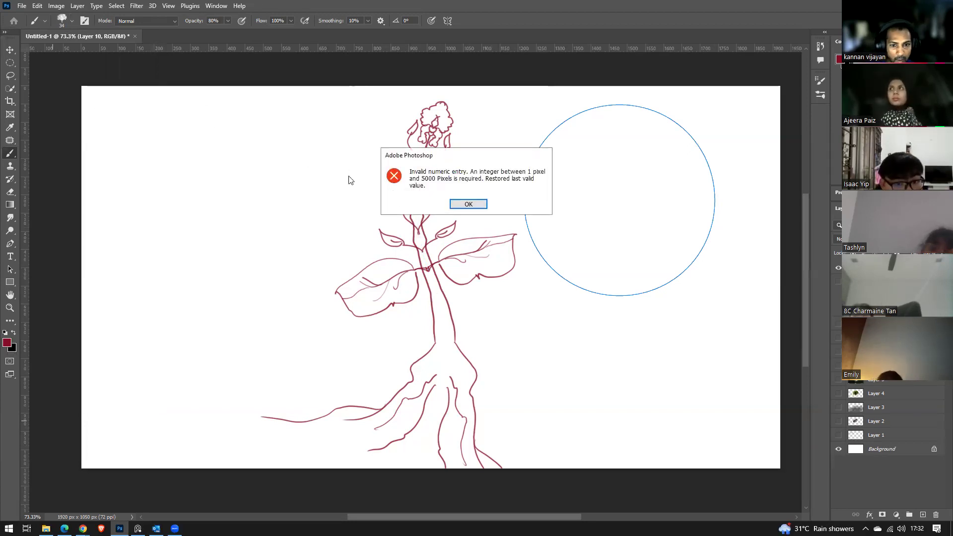
click(462, 205)
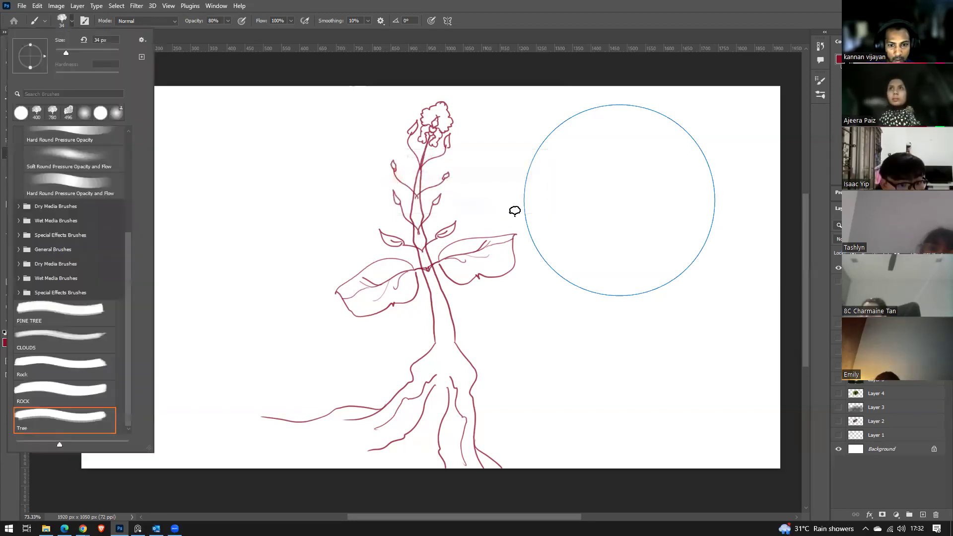
Enlarge the Tree brush to 150 px.
click(532, 23)
key(])
key(])
key(])
key(])
key(])
key(])
key(])
key(])
key(])
key(])
Try painting a continuous tree-brush band around the circular symmetry path, and undo the stroke.
click(542, 145)
mouse_move(543, 145)
mouse_down()
mouse_move(573, 125)
mouse_move(642, 124)
mouse_move(719, 184)
mouse_move(709, 241)
mouse_move(651, 274)
mouse_move(551, 261)
mouse_move(536, 164)
mouse_up()
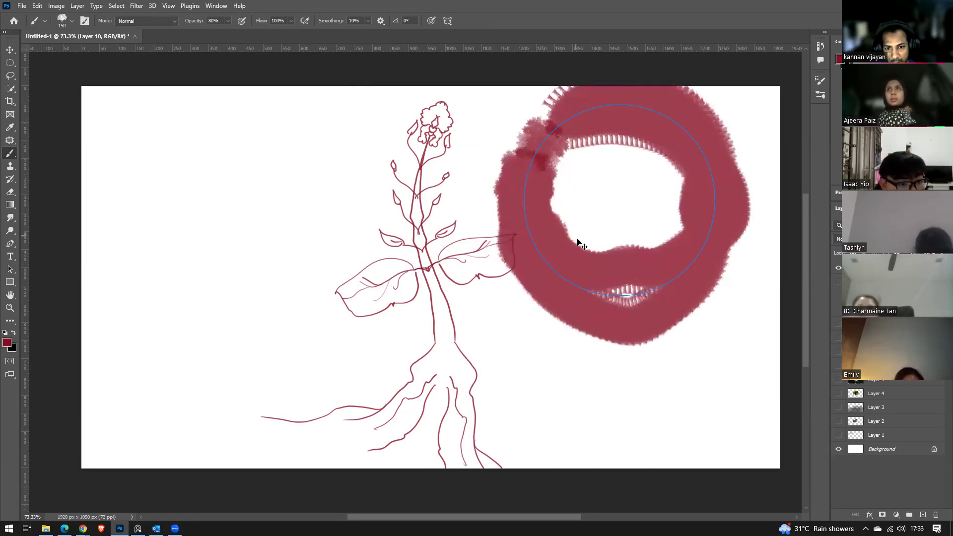
key(ctrl+z)
Paint a ring of overlapping tree stamps around the circular symmetry path.
mouse_move(615, 283)
mouse_down()
mouse_move(682, 274)
mouse_move(710, 249)
mouse_move(714, 195)
mouse_move(703, 189)
mouse_move(716, 216)
mouse_move(682, 145)
mouse_move(600, 120)
mouse_move(617, 115)
mouse_move(535, 154)
mouse_move(516, 187)
mouse_move(567, 288)
mouse_move(564, 242)
mouse_move(587, 283)
mouse_move(675, 220)
mouse_move(647, 321)
mouse_move(558, 258)
mouse_move(588, 285)
mouse_up()
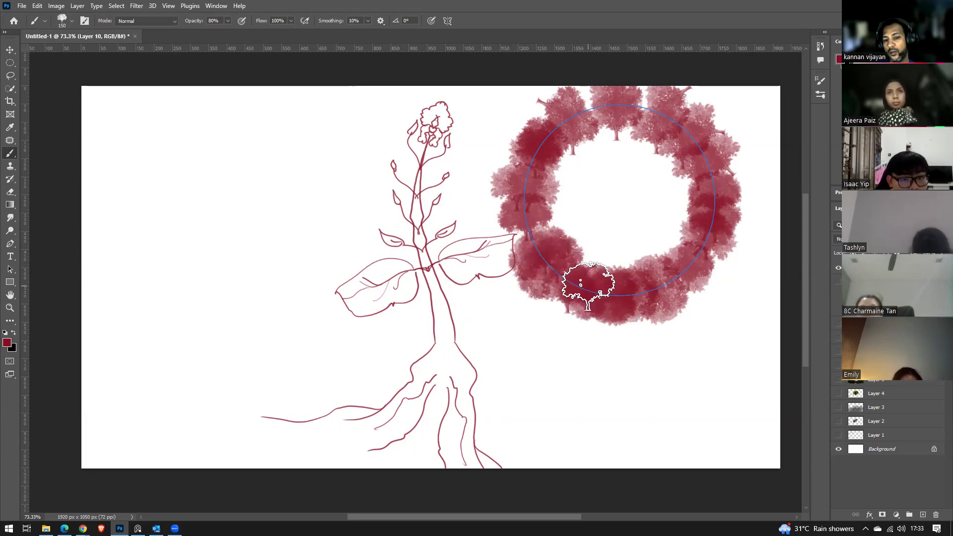
mouse_move(658, 124)
mouse_down()
mouse_move(655, 112)
mouse_move(606, 101)
mouse_move(543, 128)
mouse_up()
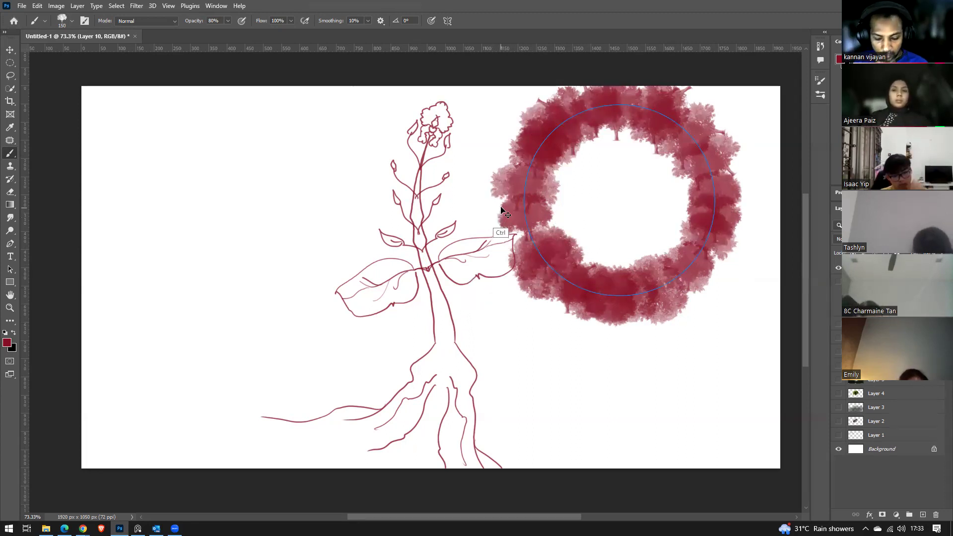
Switch the paint symmetry to Spiral, place it in the blank area left of the flower, and cover it with broad tree-brush strokes.
click(447, 21)
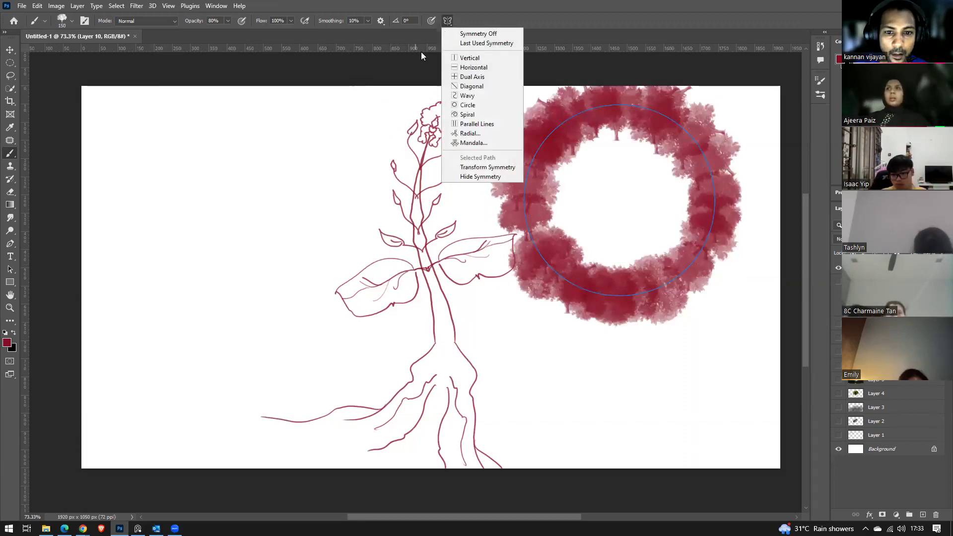
click(473, 116)
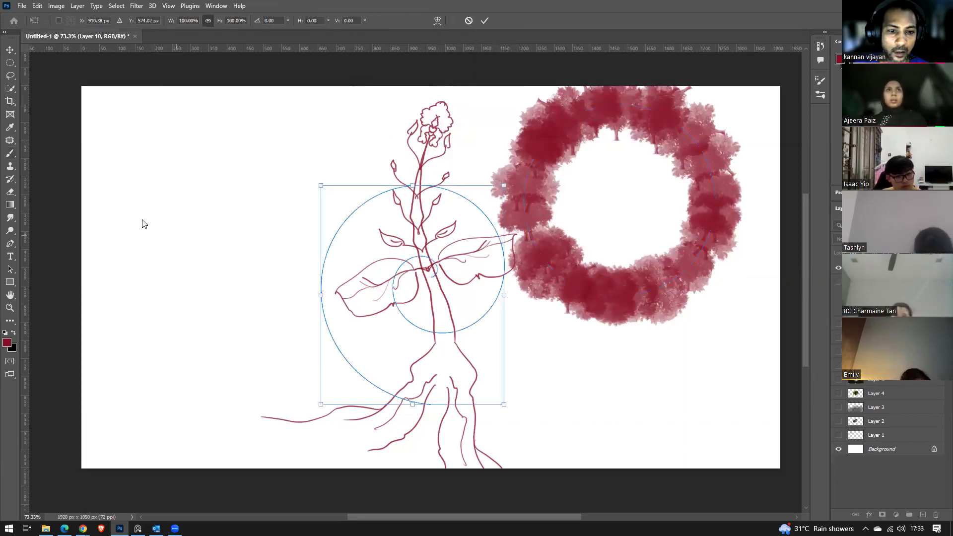
drag(352, 196, 170, 152)
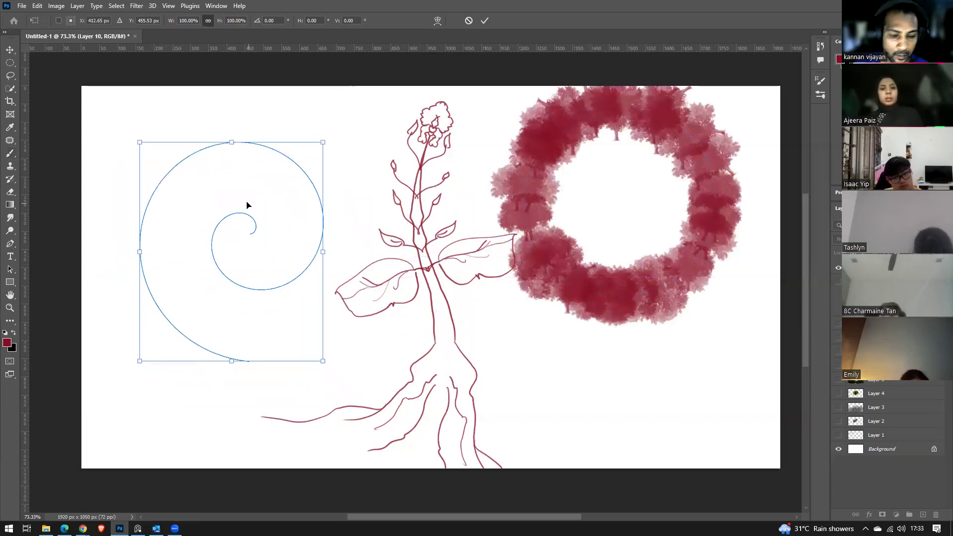
key(Return)
mouse_move(213, 241)
mouse_down()
mouse_move(256, 216)
mouse_move(222, 209)
mouse_move(233, 285)
mouse_move(282, 276)
mouse_move(307, 251)
mouse_move(319, 208)
mouse_move(278, 161)
mouse_move(243, 146)
mouse_move(171, 169)
mouse_move(199, 155)
mouse_move(144, 210)
mouse_move(137, 234)
mouse_move(164, 305)
mouse_move(254, 370)
mouse_move(238, 406)
mouse_move(252, 373)
mouse_move(332, 389)
mouse_move(341, 413)
mouse_move(378, 381)
mouse_move(476, 371)
mouse_move(494, 358)
mouse_move(520, 370)
mouse_move(549, 358)
mouse_move(575, 369)
mouse_move(600, 362)
mouse_move(612, 380)
mouse_move(597, 398)
mouse_move(493, 380)
mouse_move(459, 405)
mouse_move(426, 402)
mouse_move(325, 447)
mouse_move(226, 444)
mouse_move(133, 426)
mouse_move(104, 348)
mouse_move(107, 308)
mouse_move(119, 276)
mouse_move(144, 257)
mouse_move(146, 216)
mouse_move(198, 184)
mouse_move(223, 122)
mouse_move(362, 132)
mouse_move(400, 224)
mouse_move(315, 351)
mouse_up()
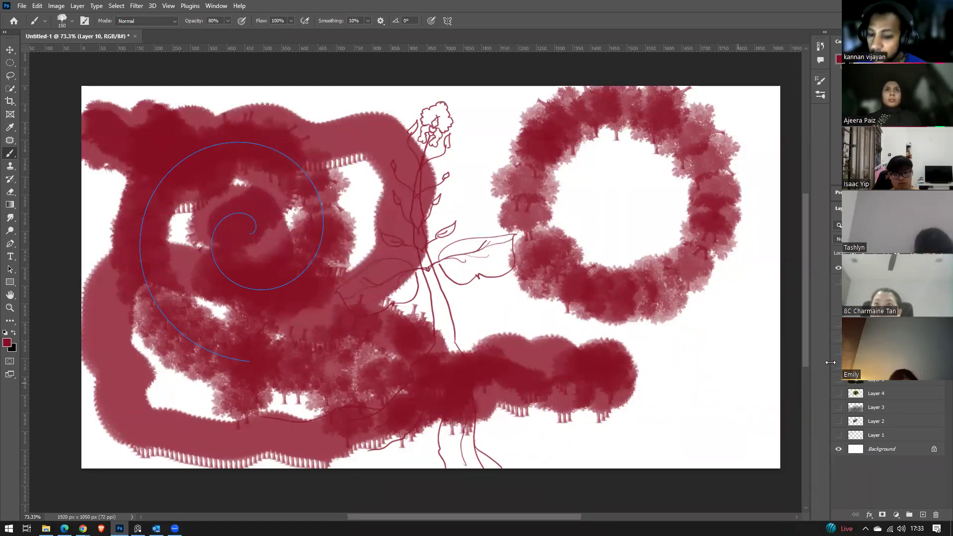
Hide the painted layer and add two new empty layers.
click(838, 269)
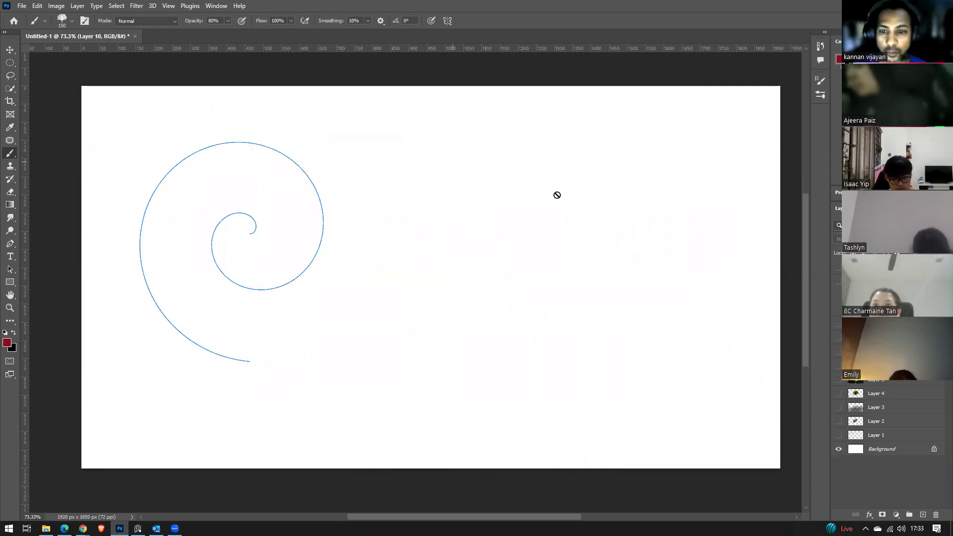
click(921, 514)
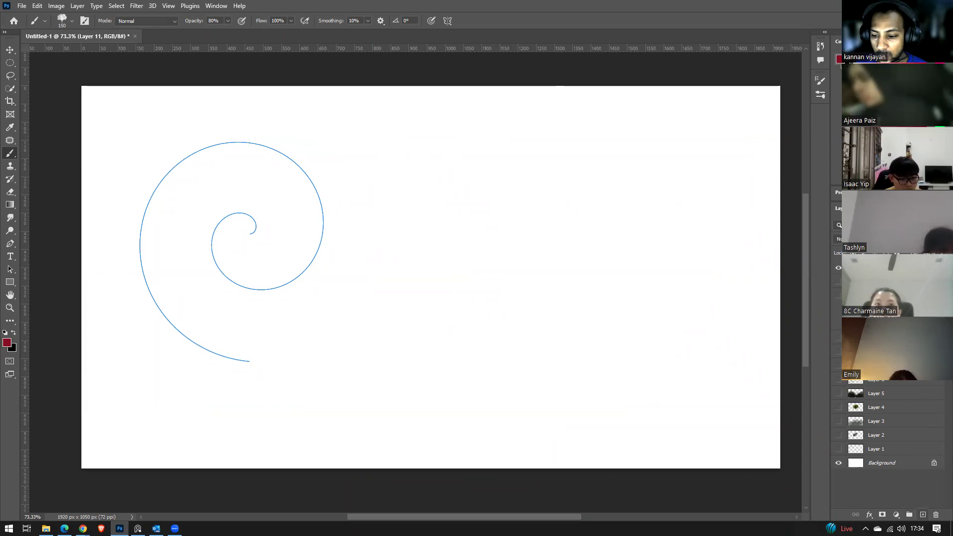
click(921, 515)
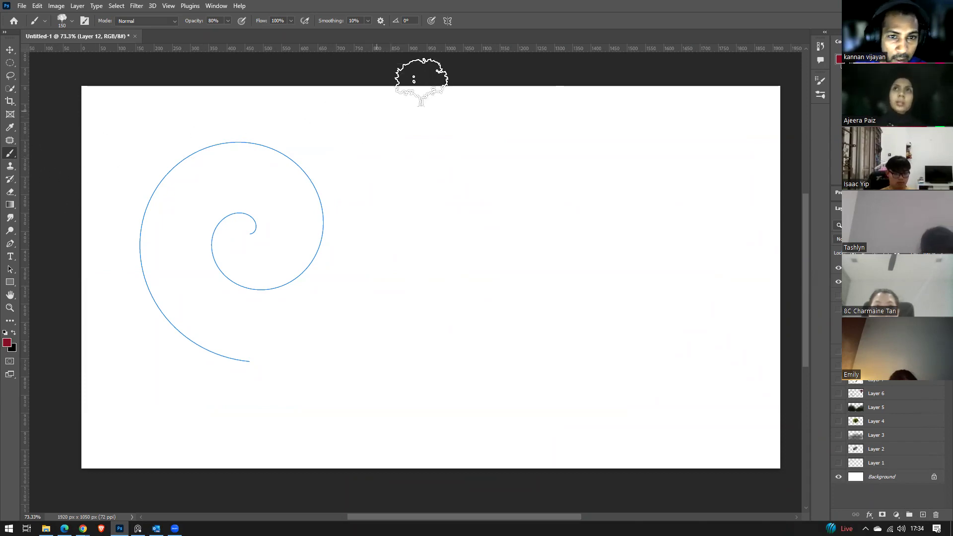
Try the Parallel Lines paint symmetry with tree-brush strokes along the two lines, and undo all the strokes.
click(448, 20)
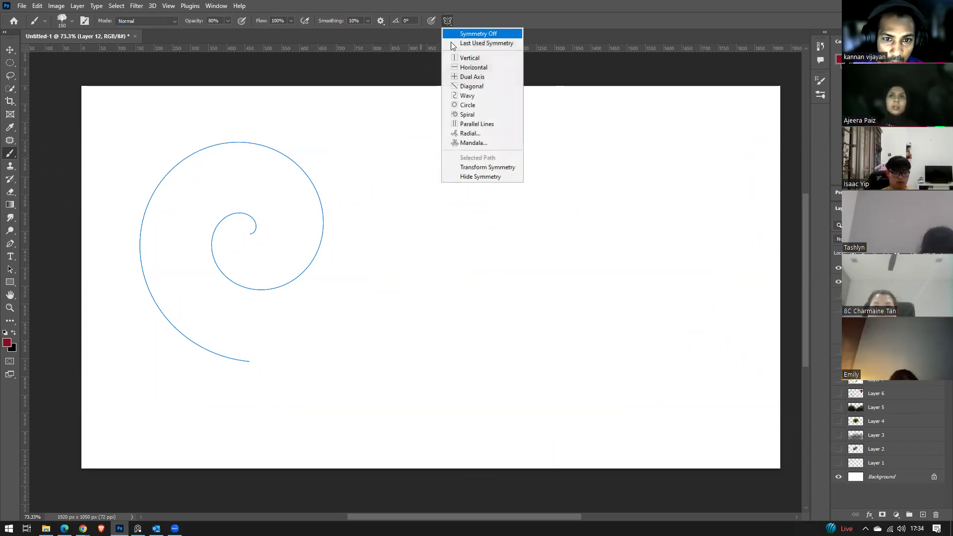
click(481, 124)
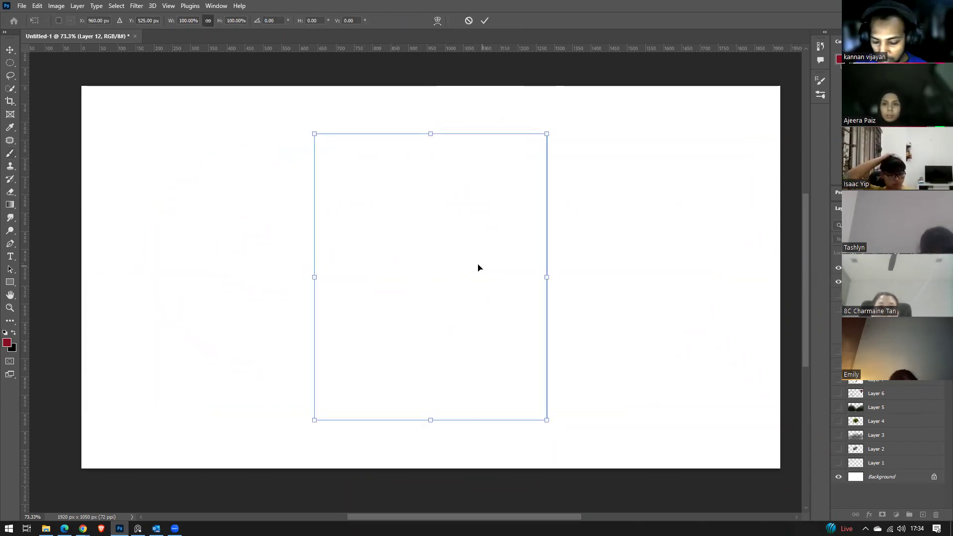
key(Return)
mouse_move(544, 179)
mouse_down()
mouse_move(547, 251)
mouse_move(535, 305)
mouse_up()
key(ctrl+z)
mouse_move(315, 226)
mouse_down()
mouse_move(324, 318)
mouse_move(351, 309)
mouse_move(312, 319)
mouse_move(317, 411)
mouse_move(319, 267)
mouse_move(334, 245)
mouse_move(309, 235)
mouse_move(323, 195)
mouse_move(344, 177)
mouse_move(383, 170)
mouse_up()
key(ctrl+z)
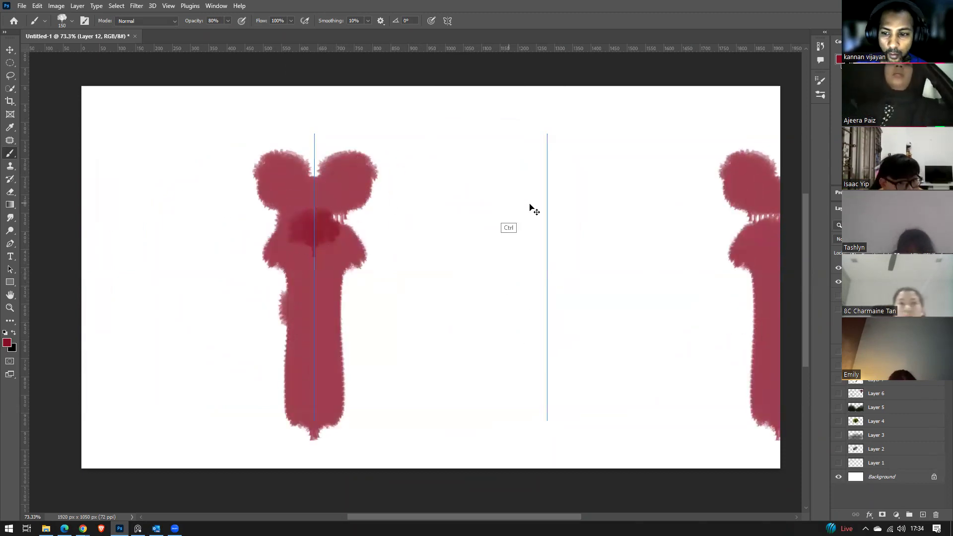
key(ctrl+z)
key(ctrl+z)
click(447, 22)
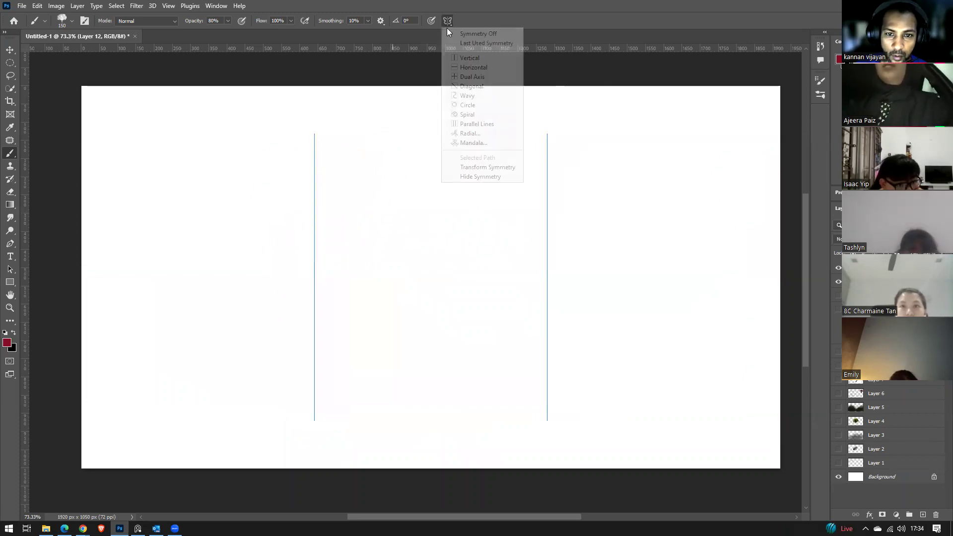
click(485, 143)
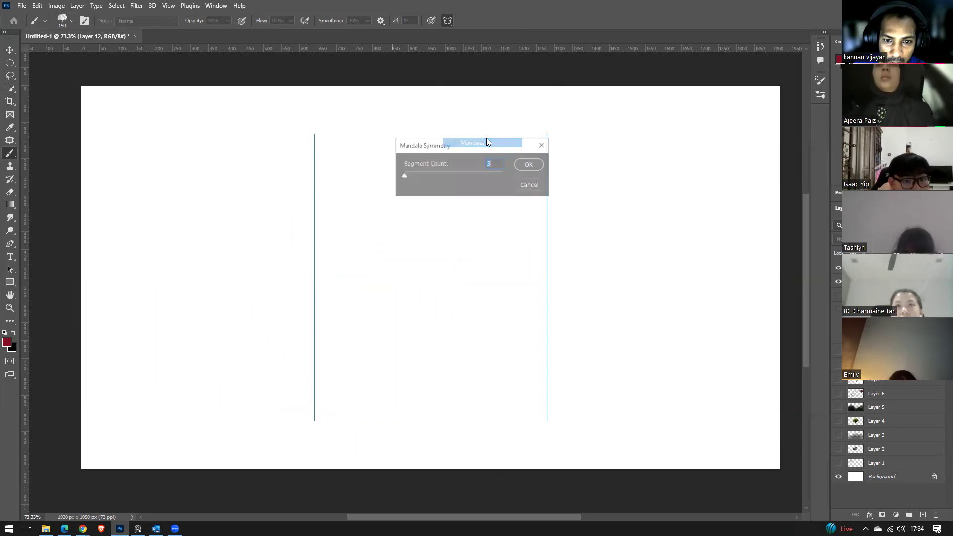
click(532, 187)
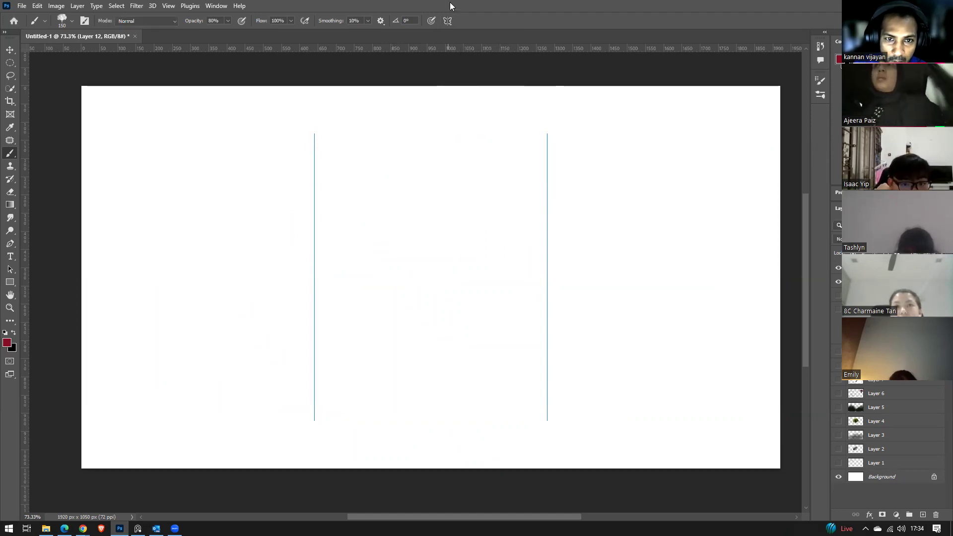
Apply a Radial paint symmetry with 5 segments at the centre of the canvas.
click(450, 22)
click(474, 131)
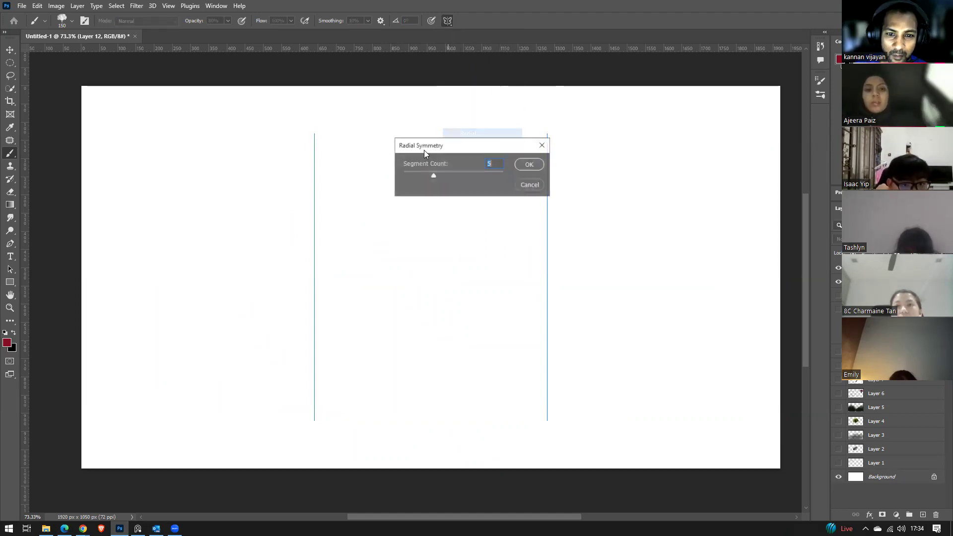
click(530, 165)
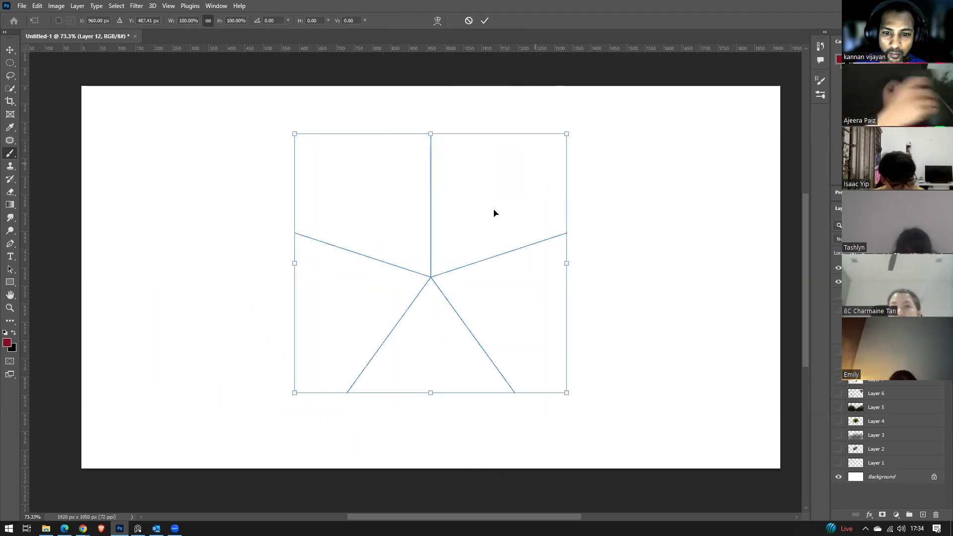
key(Return)
key(b)
Stamp trees around the radial centre and paint broad looping strokes outward to build a large five-fold flower shape.
click(431, 238)
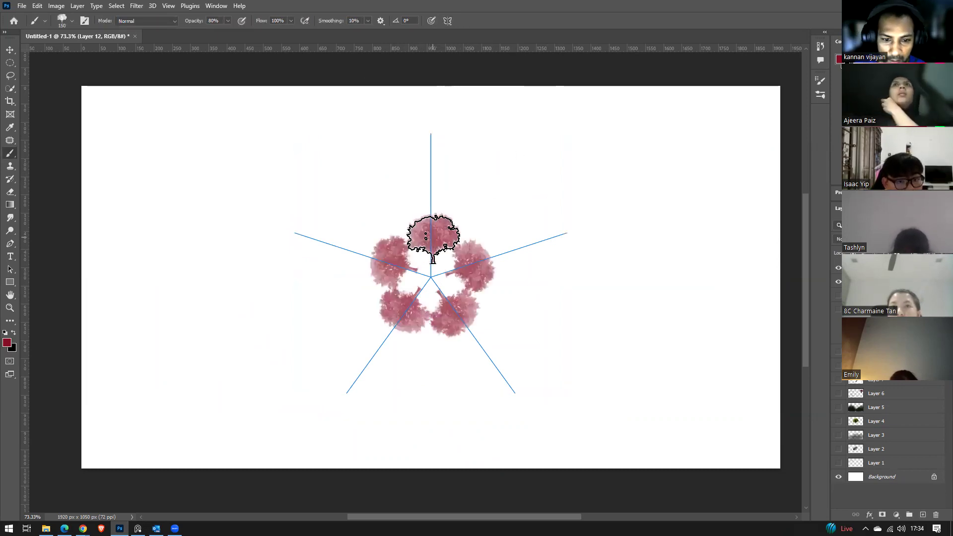
click(435, 201)
mouse_move(437, 198)
mouse_down()
mouse_move(427, 154)
mouse_move(426, 236)
mouse_move(443, 239)
mouse_move(384, 212)
mouse_move(392, 177)
mouse_move(451, 184)
mouse_move(498, 141)
mouse_move(543, 164)
mouse_move(578, 133)
mouse_move(621, 220)
mouse_move(610, 260)
mouse_move(542, 292)
mouse_up()
Reduce the Tree brush to 30 px and paint winding dark red and black lines over the five-fold pattern and beyond it.
key(bracketleft)
key(bracketleft)
key(bracketleft)
key(bracketleft)
key(bracketleft)
key(bracketleft)
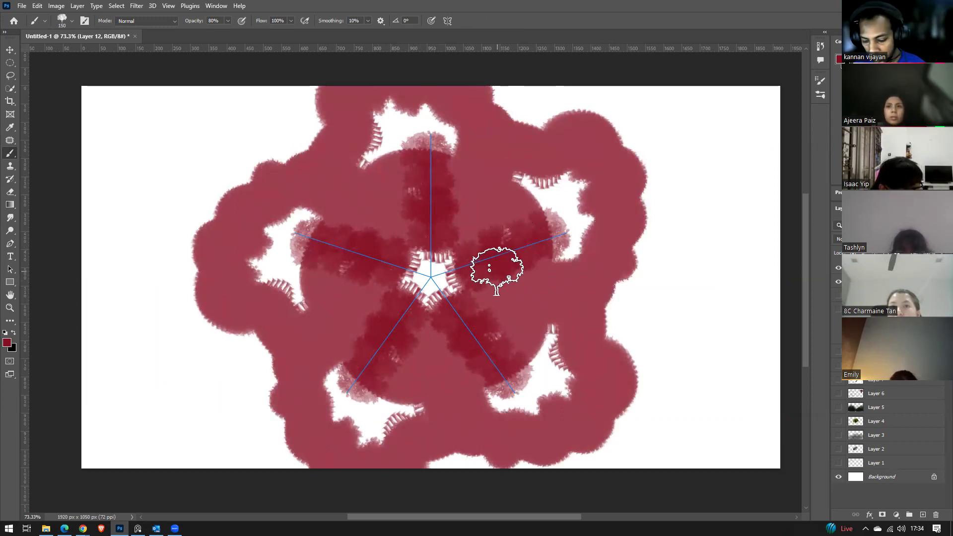
mouse_move(469, 264)
mouse_down()
mouse_move(486, 223)
mouse_move(519, 239)
mouse_move(490, 198)
mouse_move(524, 201)
mouse_up()
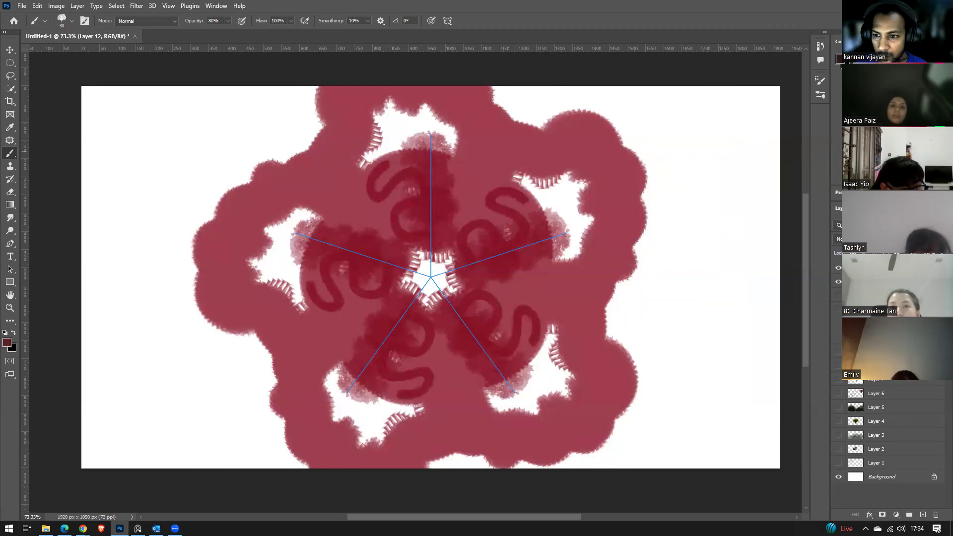
mouse_move(451, 272)
mouse_down()
mouse_move(450, 243)
mouse_move(467, 220)
mouse_move(470, 177)
mouse_move(518, 178)
mouse_move(498, 199)
mouse_move(507, 222)
mouse_move(499, 223)
mouse_move(516, 246)
mouse_move(537, 223)
mouse_move(567, 221)
mouse_move(569, 241)
mouse_move(539, 283)
mouse_move(493, 267)
mouse_up()
mouse_move(483, 311)
mouse_down()
mouse_move(466, 304)
mouse_move(545, 316)
mouse_move(550, 348)
mouse_move(584, 353)
mouse_move(621, 379)
mouse_move(619, 356)
mouse_move(693, 298)
mouse_up()
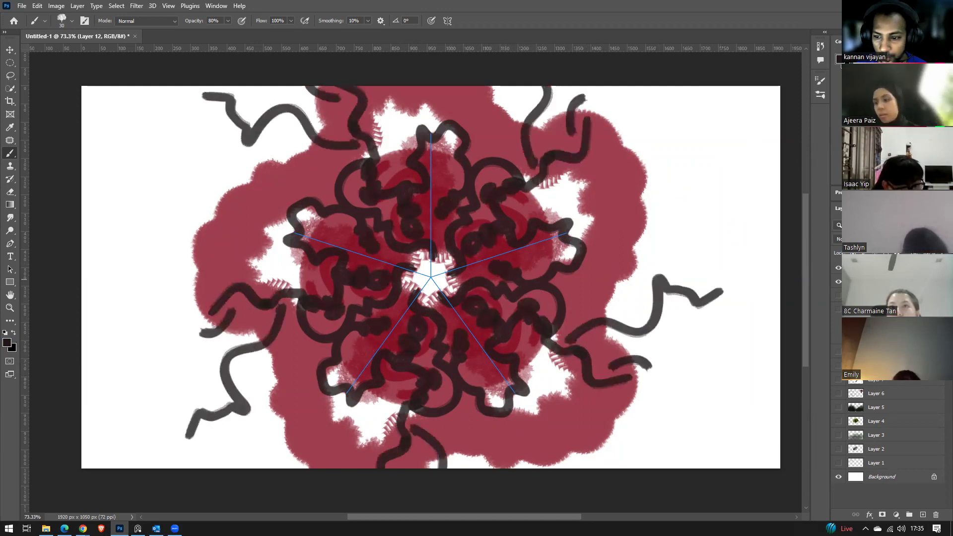
Hide the layer holding the radial pattern and add a new layer.
drag(839, 270, 838, 281)
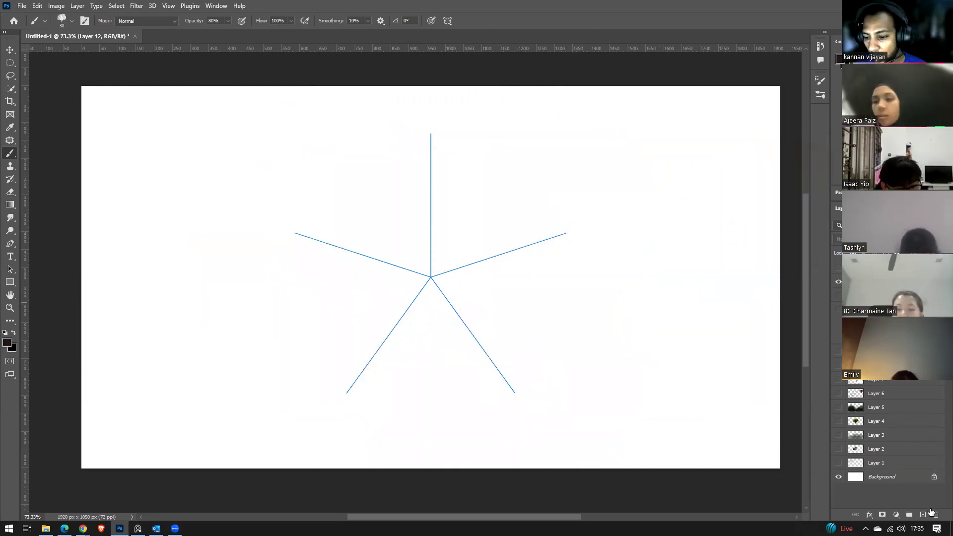
click(923, 515)
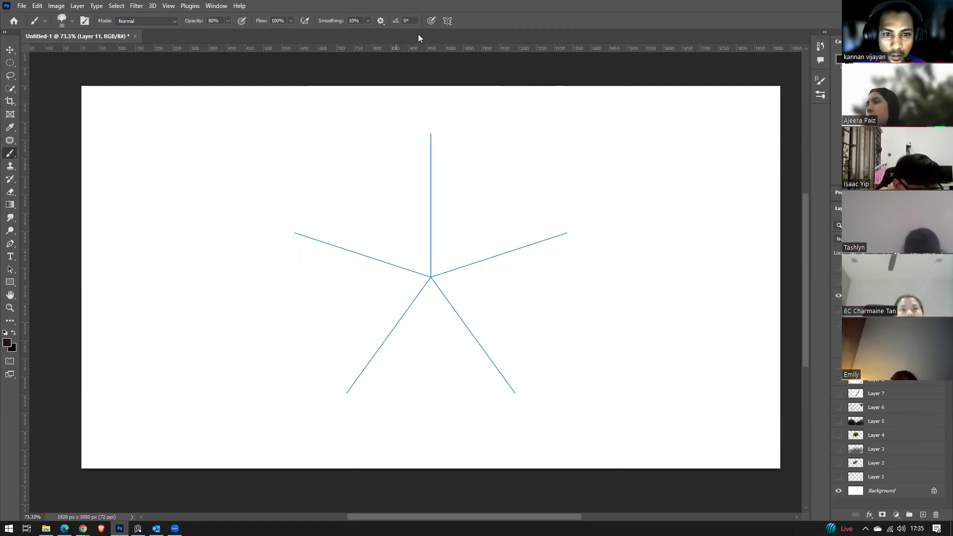
Apply a Mandala paint symmetry with eight rays at the centre of the canvas.
click(447, 21)
click(470, 141)
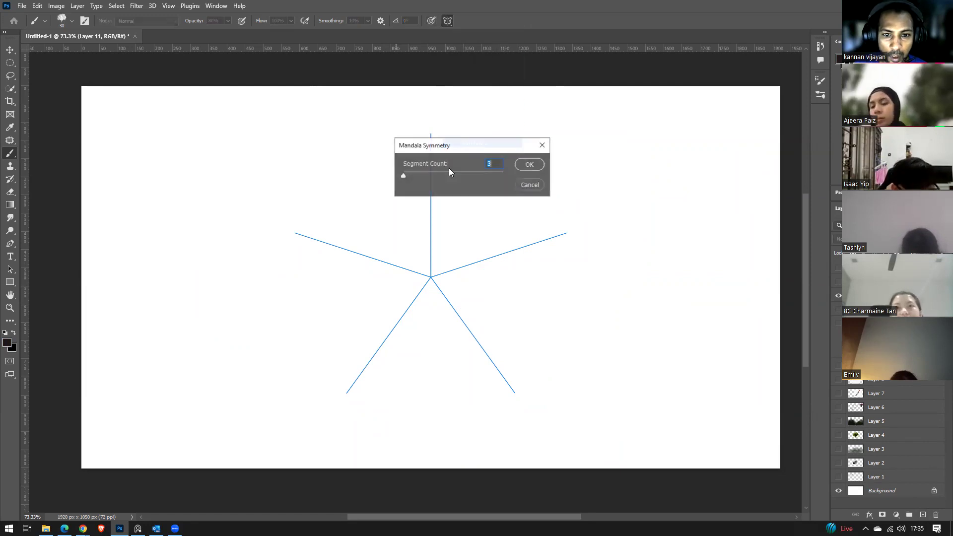
click(530, 165)
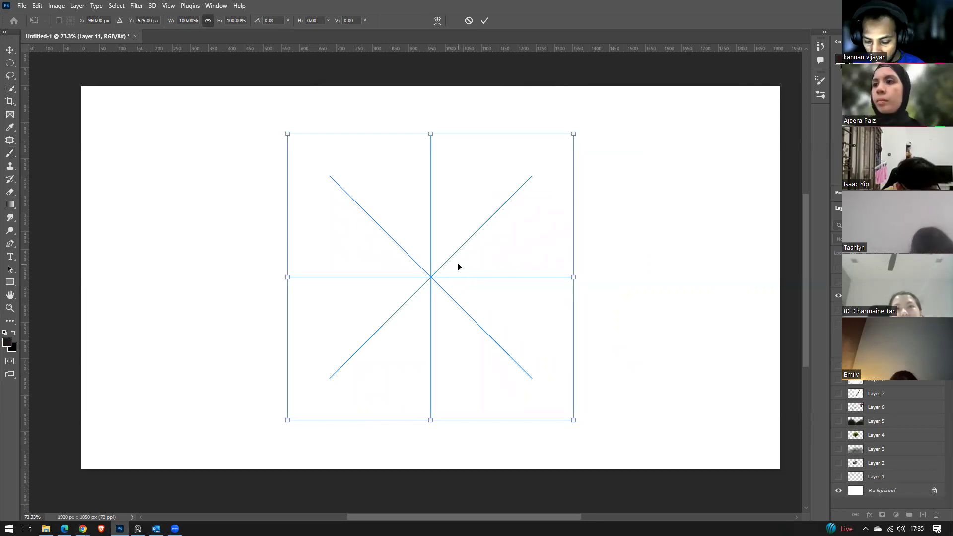
key(Return)
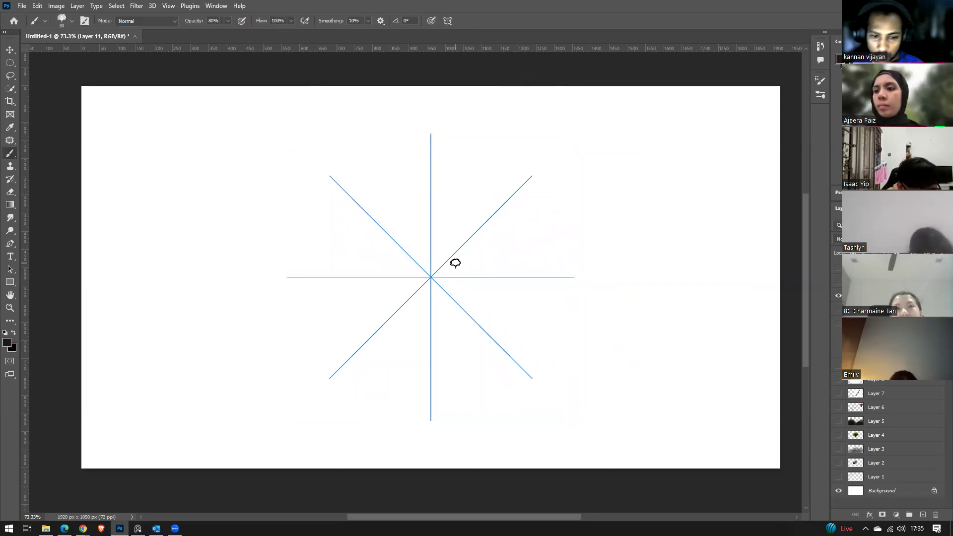
Select the Hard Round Pressure Size brush preset at 30 px.
click(63, 21)
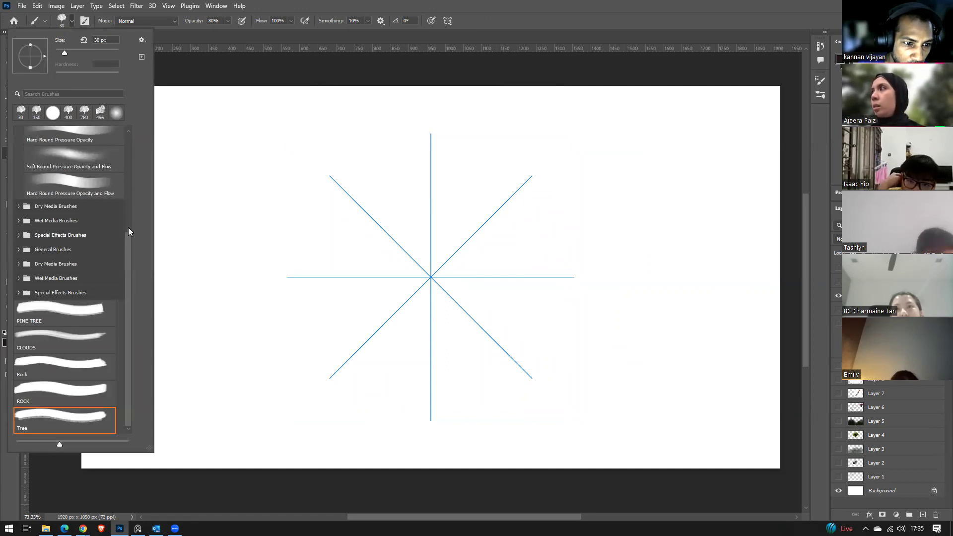
drag(128, 227, 134, 135)
click(69, 237)
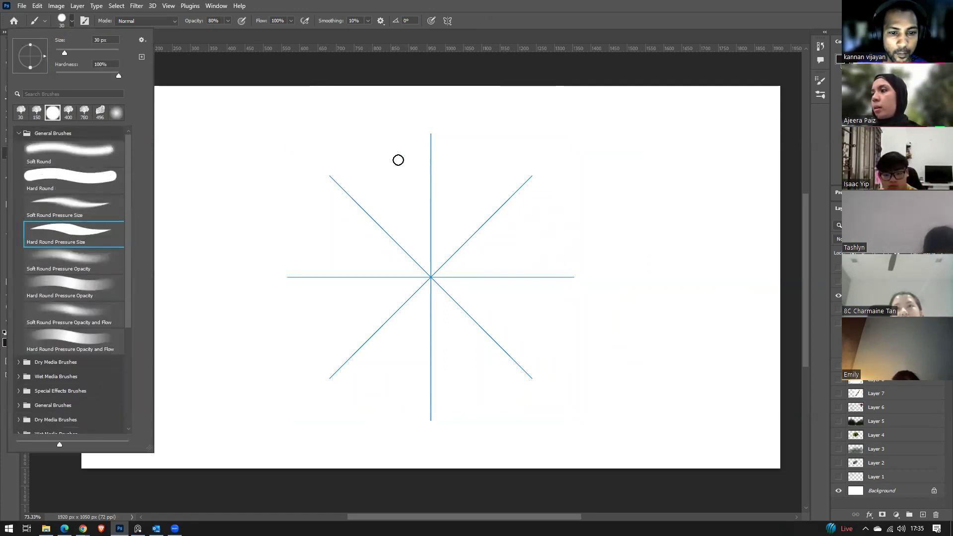
click(413, 80)
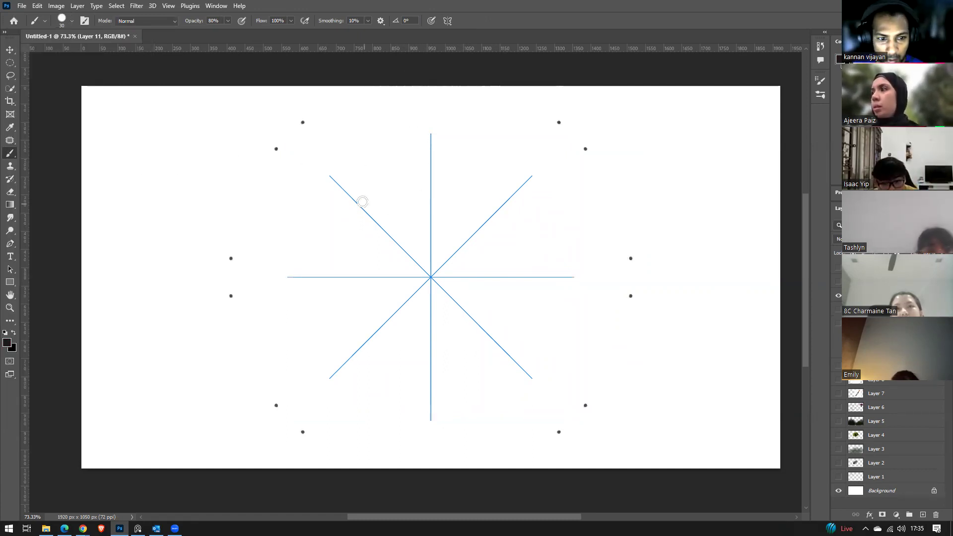
Undo the stray dots, try short strokes across the mandala rays, and undo them too.
key(ctrl)
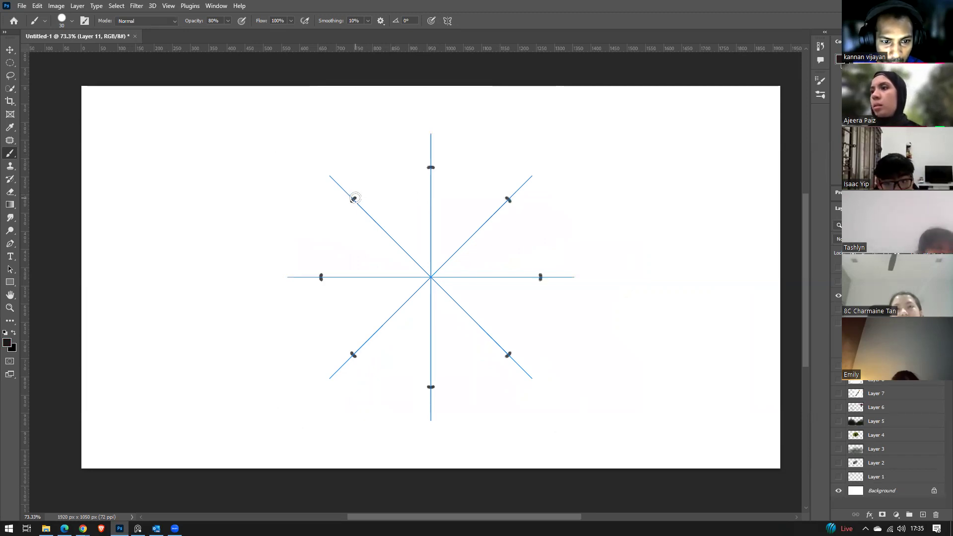
key(ctrl+z)
drag(337, 187, 351, 171)
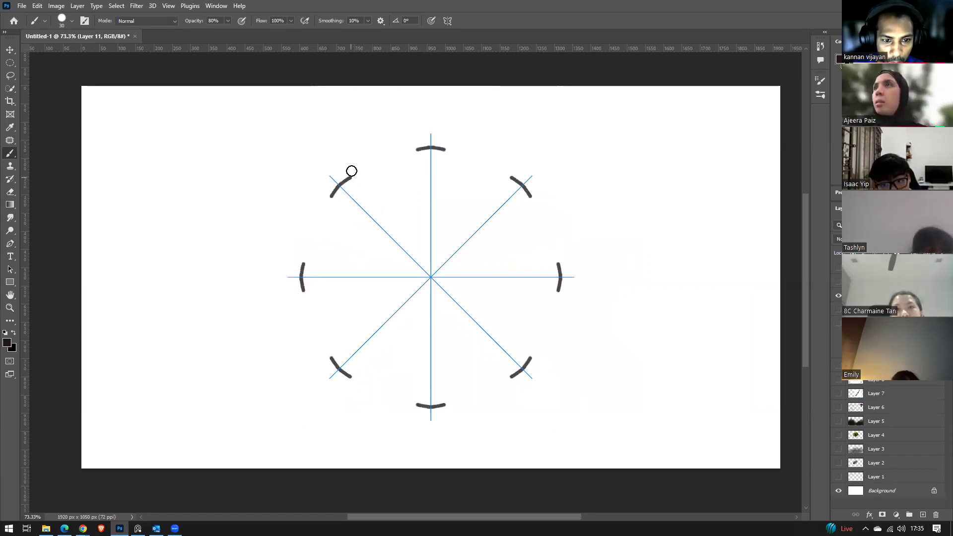
key(ctrl+z)
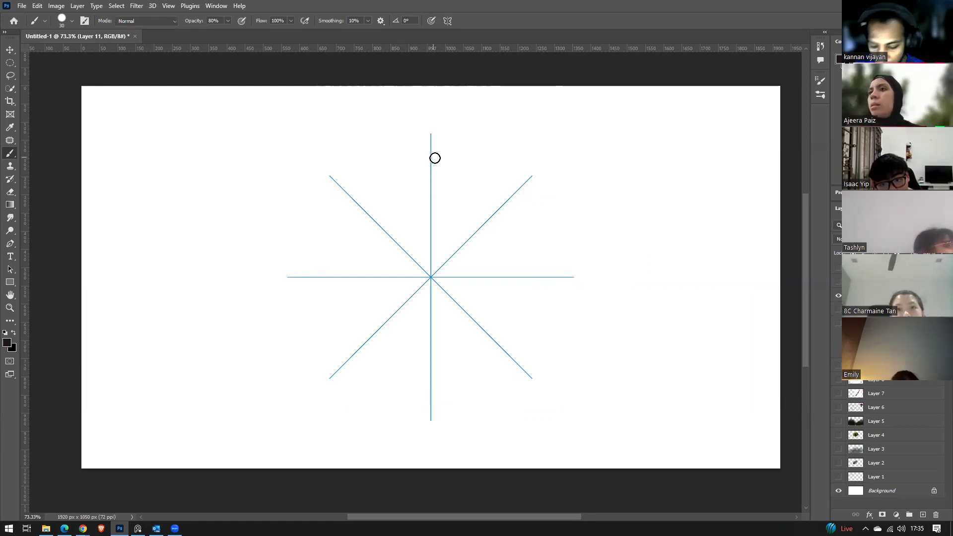
Reduce the brush to 6 px, paint fine motifs and petal loops around the mandala's centre, and undo the last loops.
key(bracketleft)
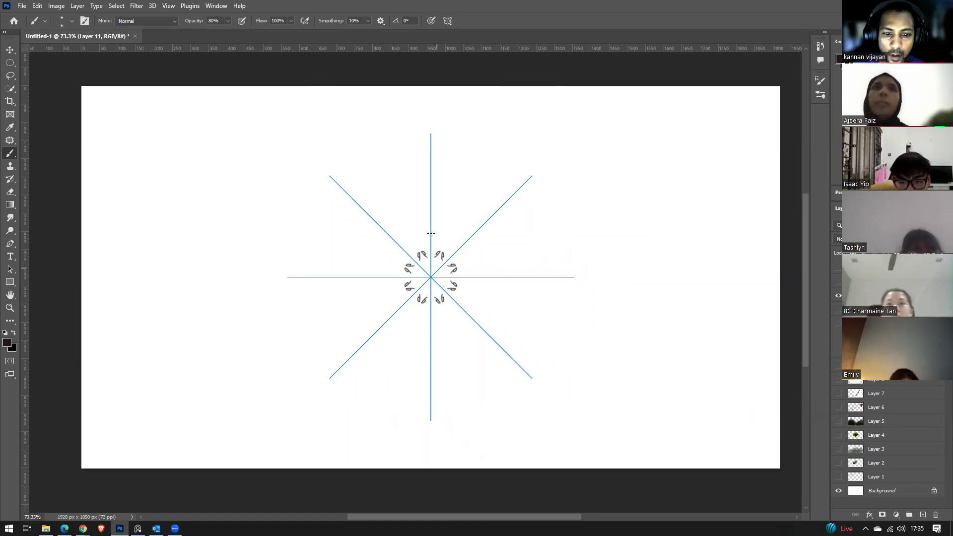
mouse_move(423, 239)
mouse_down()
mouse_move(421, 227)
mouse_move(414, 236)
mouse_up()
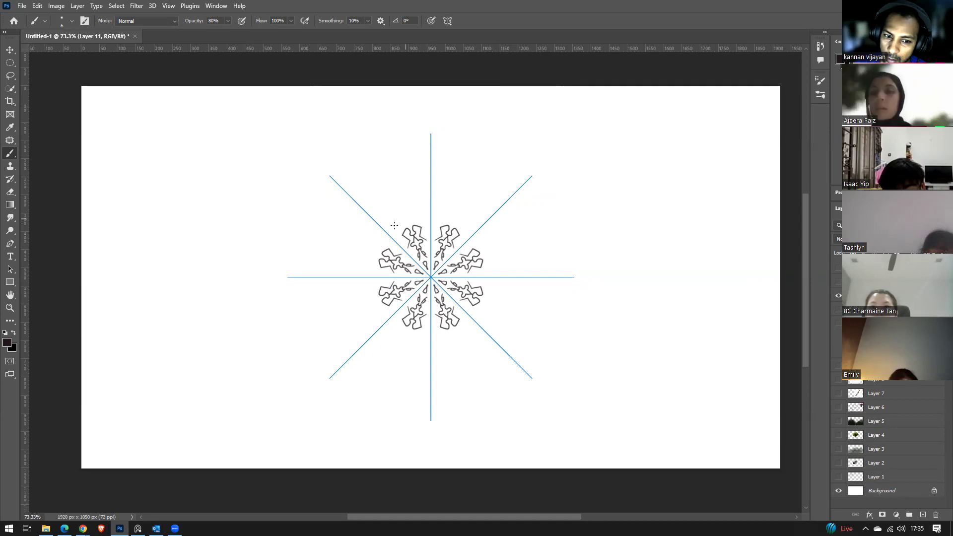
mouse_move(394, 231)
mouse_down()
mouse_move(395, 218)
mouse_move(406, 224)
mouse_up()
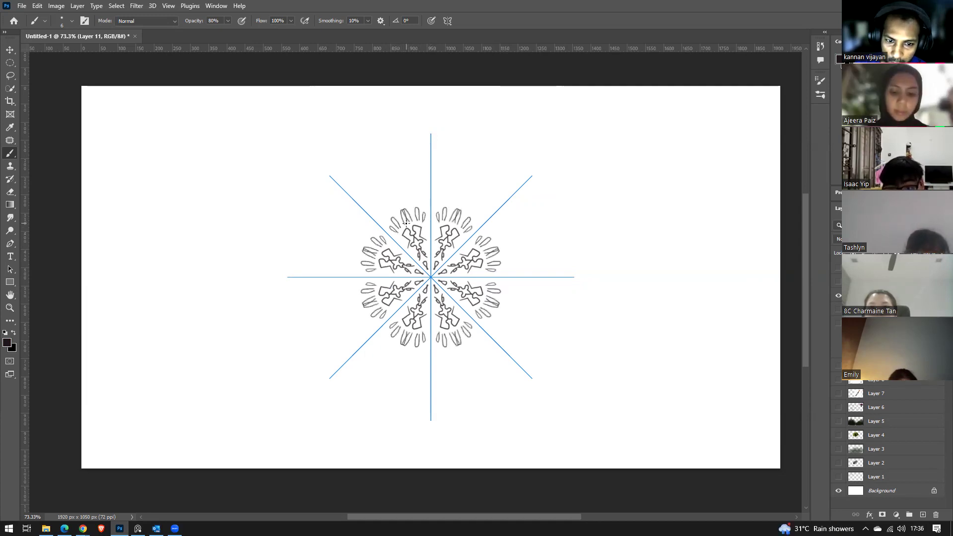
key(ctrl+z)
key(ctrl+z)
key(ctrl+z)
key(ctrl+z)
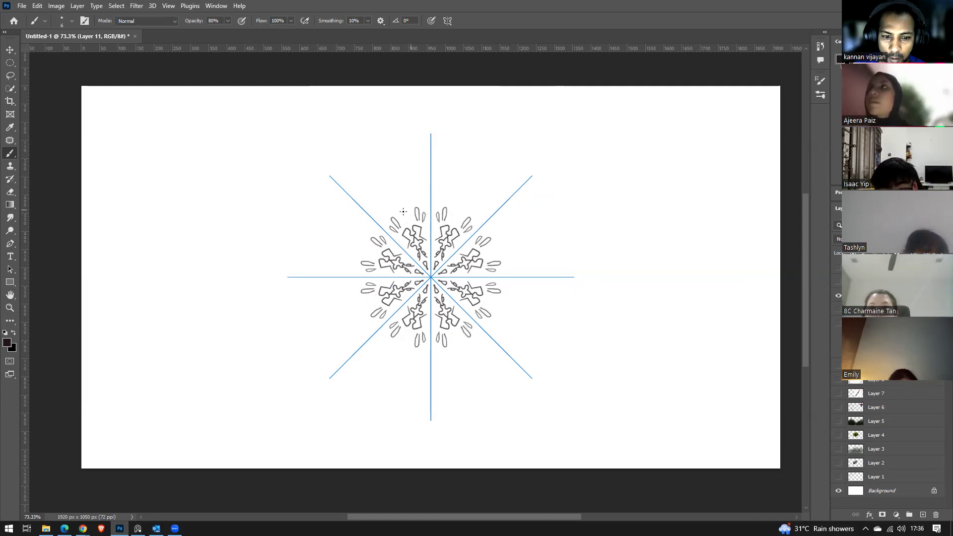
Paint a zigzag border around the petal loops, with curved lines inside it and extra detail on the inner motifs.
mouse_move(383, 208)
mouse_down()
mouse_move(383, 220)
mouse_move(399, 204)
mouse_up()
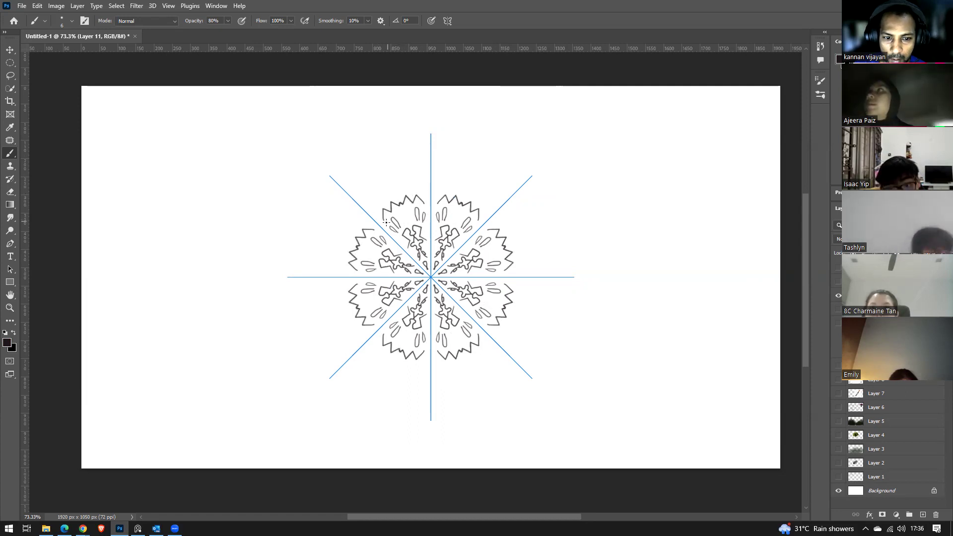
drag(388, 217, 410, 207)
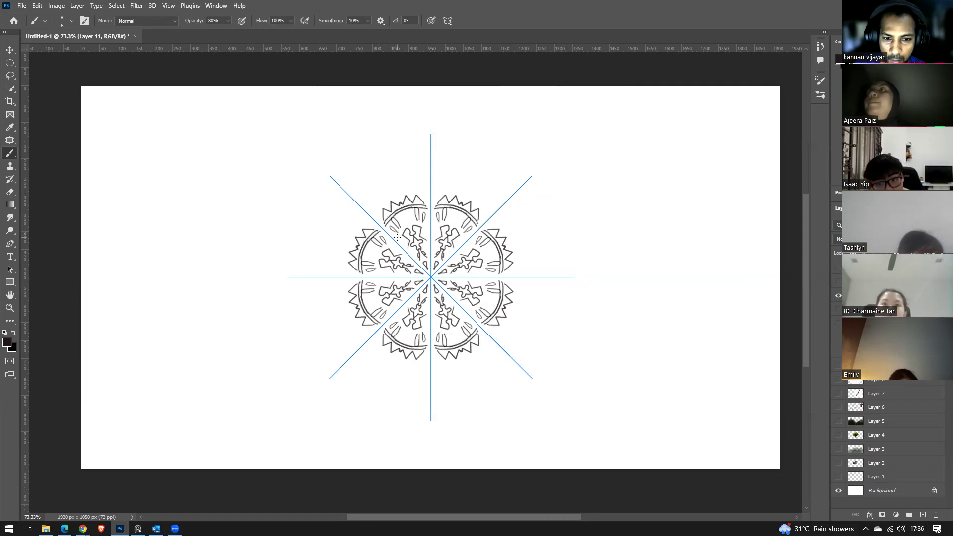
drag(397, 237, 413, 223)
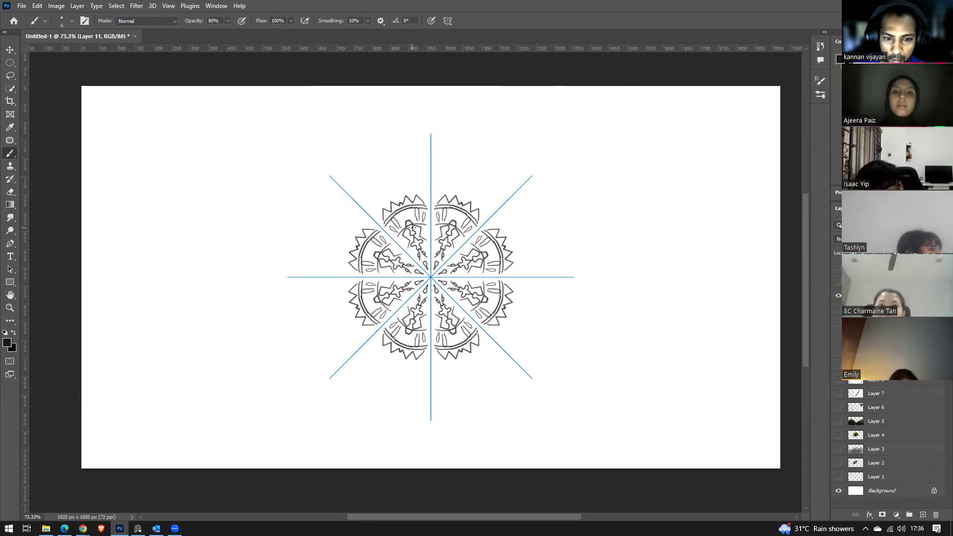
drag(425, 226, 430, 205)
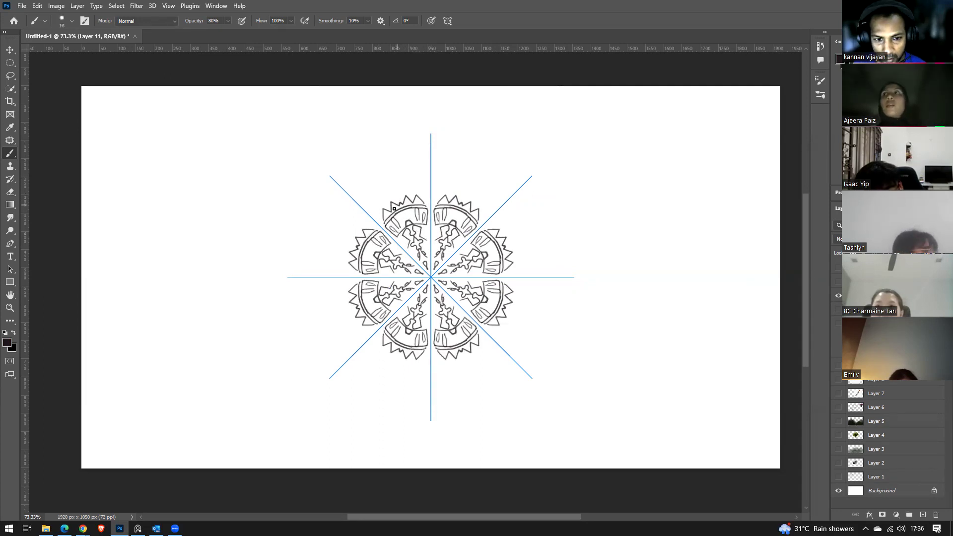
Paint thick scalloped outlines with a larger brush, up to 15 px, and add bars and dots along the mandala's rays.
mouse_move(389, 219)
mouse_down()
mouse_move(406, 229)
mouse_move(430, 227)
mouse_move(381, 230)
mouse_up()
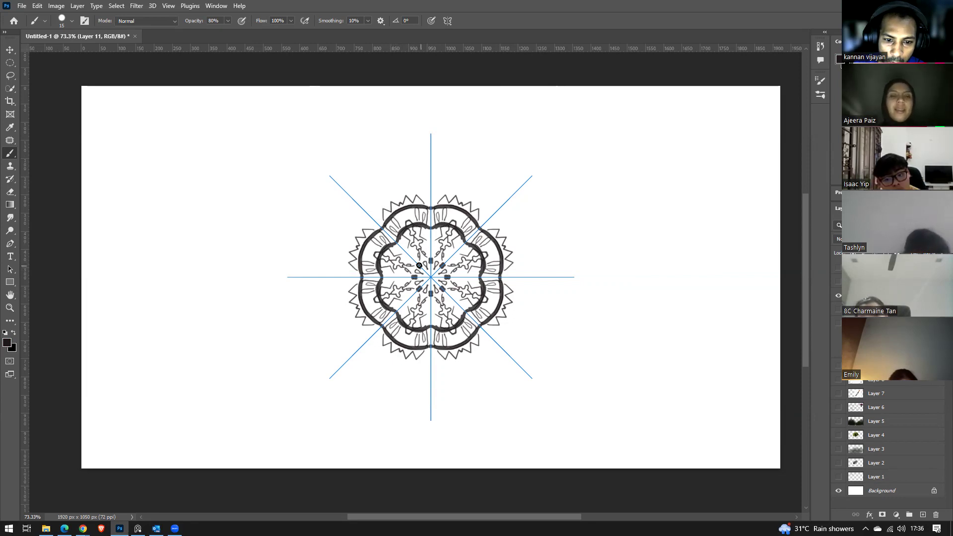
drag(419, 265, 404, 254)
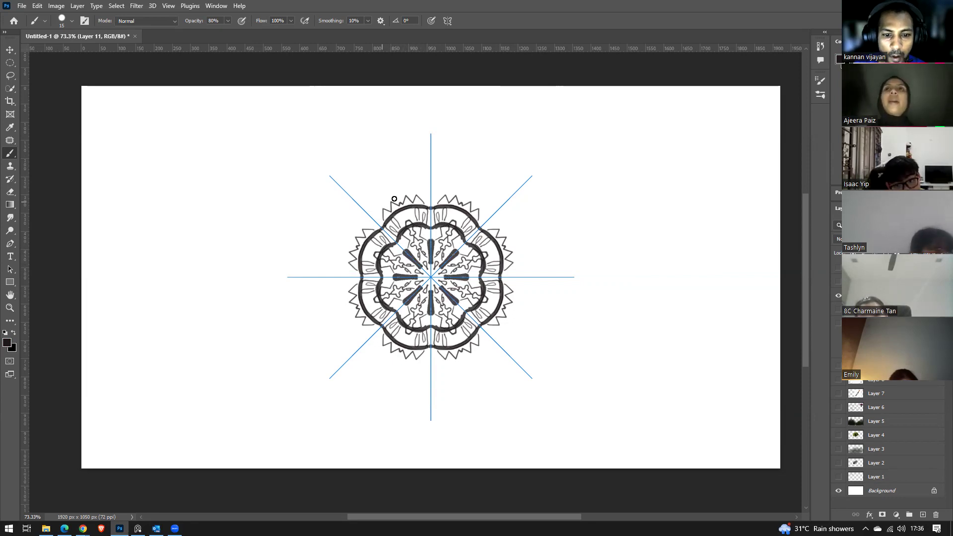
drag(382, 229, 385, 230)
click(406, 215)
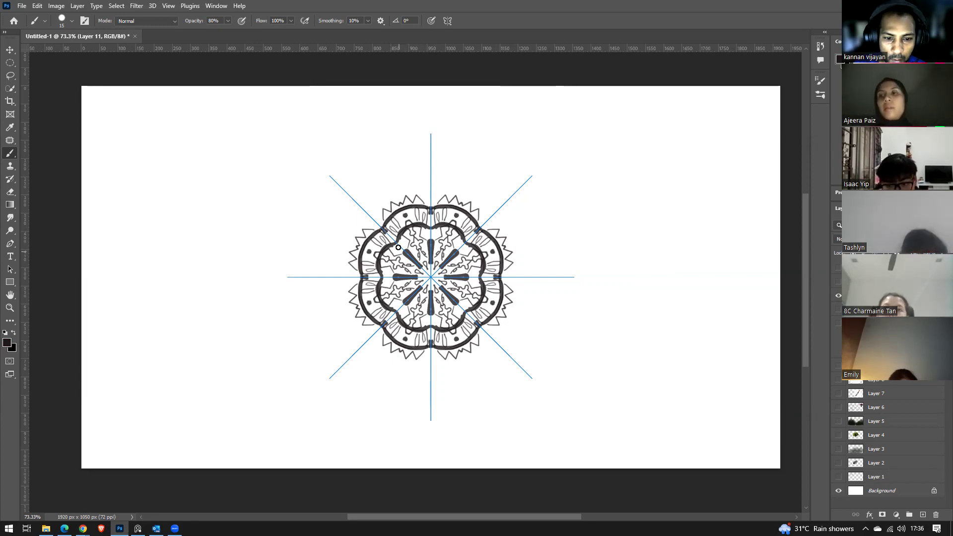
drag(397, 247, 402, 242)
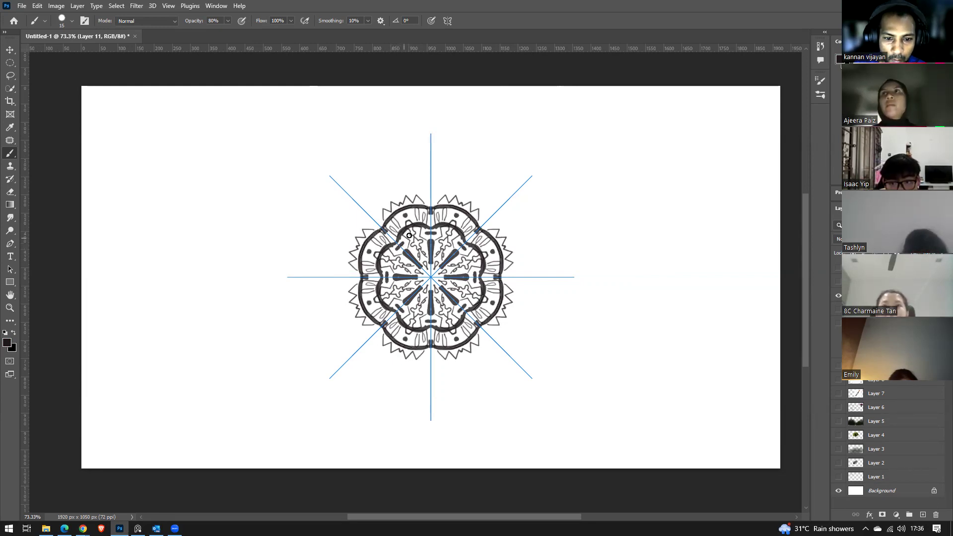
Paint club-shaped arms and wavy outlines beyond the zigzag border, and add solid arrow shapes and rings near the centre.
mouse_move(492, 238)
mouse_down()
mouse_move(511, 220)
mouse_move(521, 229)
mouse_move(538, 220)
mouse_move(543, 232)
mouse_move(505, 249)
mouse_move(526, 236)
mouse_up()
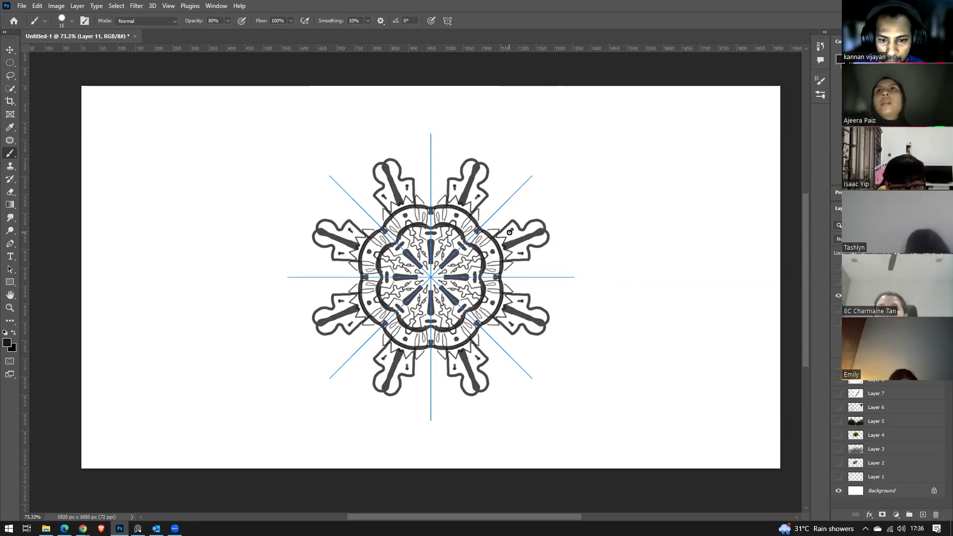
mouse_move(516, 222)
mouse_down()
mouse_move(530, 206)
mouse_move(513, 208)
mouse_move(503, 227)
mouse_up()
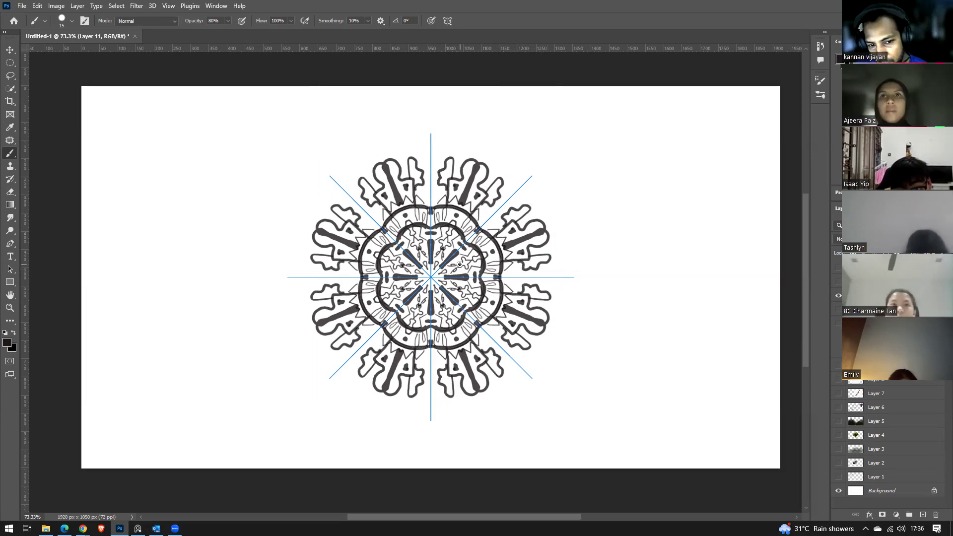
drag(462, 265, 465, 260)
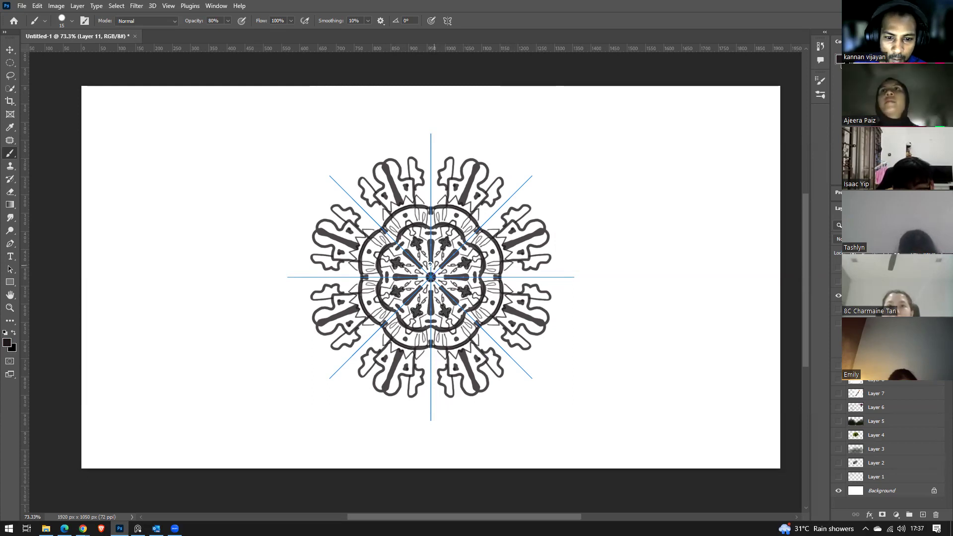
mouse_move(425, 271)
mouse_down()
mouse_move(449, 256)
mouse_move(433, 249)
mouse_move(448, 268)
mouse_move(478, 248)
mouse_move(463, 276)
mouse_move(480, 259)
mouse_move(489, 240)
mouse_up()
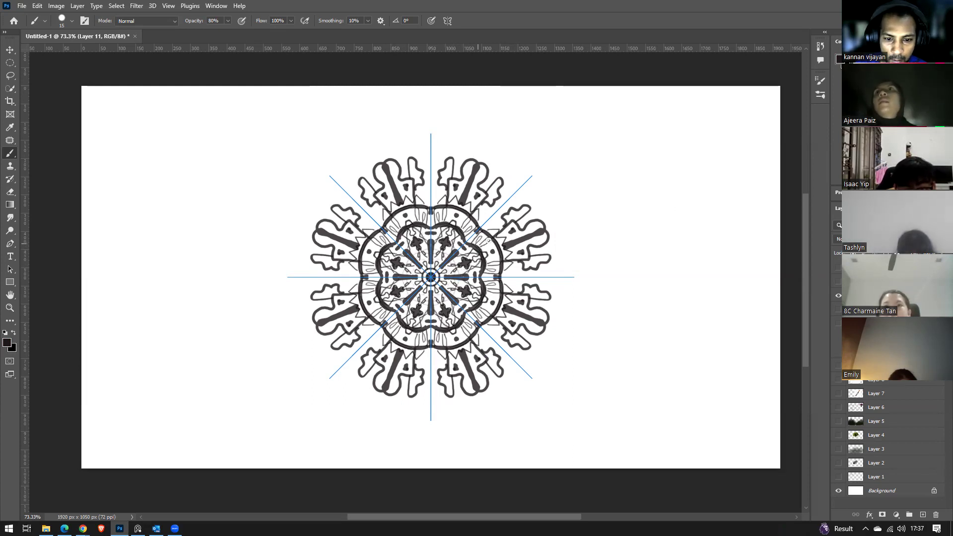
mouse_move(482, 274)
mouse_down()
mouse_move(497, 256)
mouse_move(485, 272)
mouse_move(529, 261)
mouse_move(545, 277)
mouse_move(522, 276)
mouse_move(523, 294)
mouse_move(507, 311)
mouse_move(529, 326)
mouse_move(511, 367)
mouse_up()
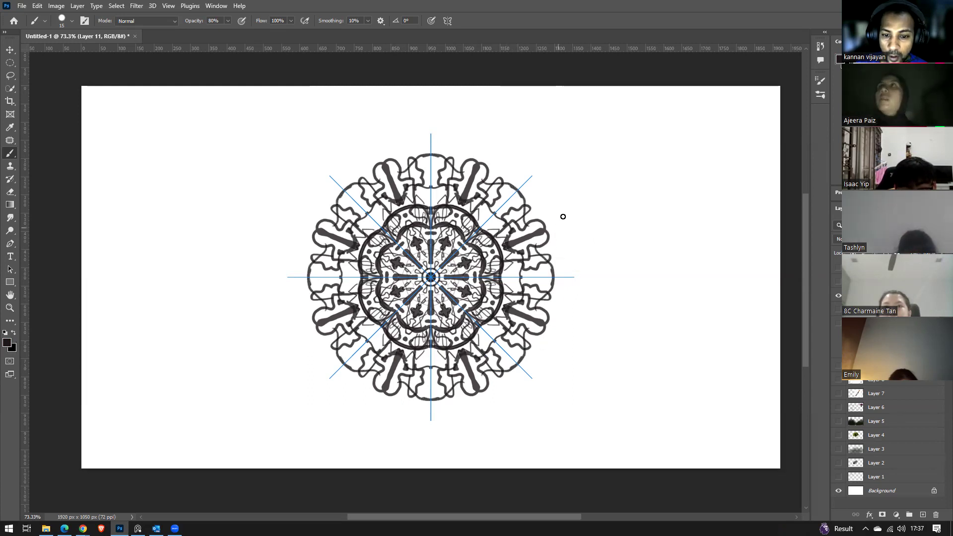
Undo the outer loop, paint a spiked outer frame without the curved hooks, and fill it with bars and angular details.
key(ctrl+z)
mouse_move(527, 185)
mouse_down()
mouse_move(560, 217)
mouse_move(545, 230)
mouse_up()
drag(541, 193, 556, 177)
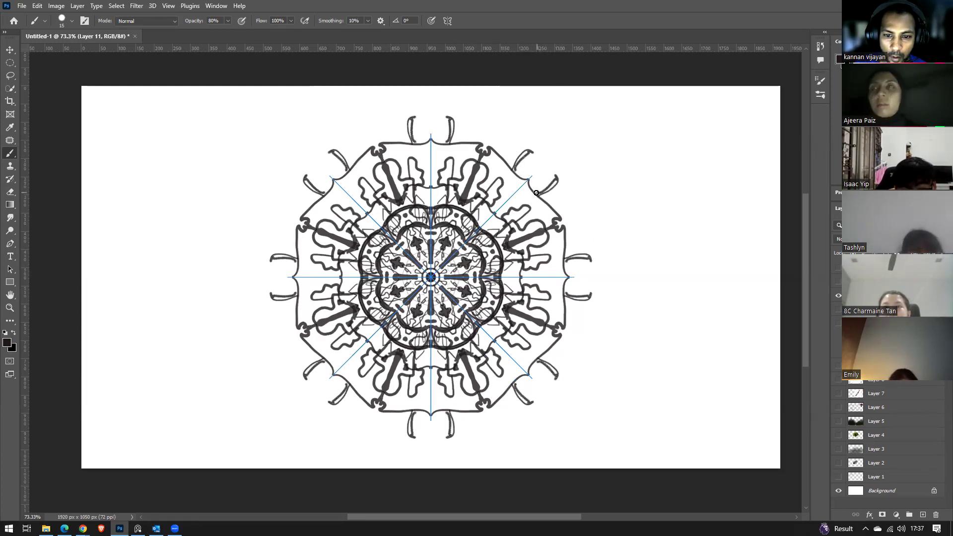
key(ctrl+z)
mouse_move(549, 188)
mouse_down()
mouse_move(558, 182)
mouse_move(542, 201)
mouse_move(541, 165)
mouse_move(559, 148)
mouse_up()
key(ctrl+z)
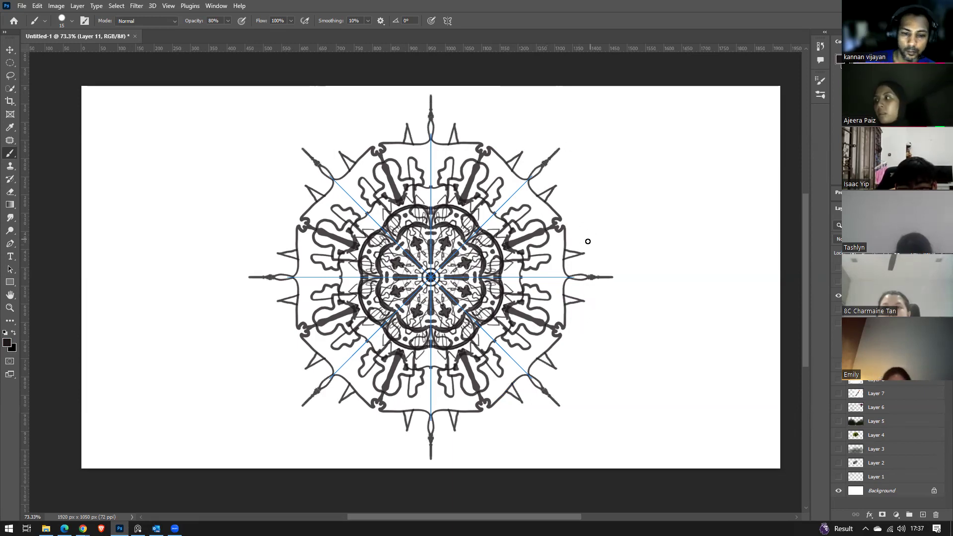
drag(298, 277, 345, 278)
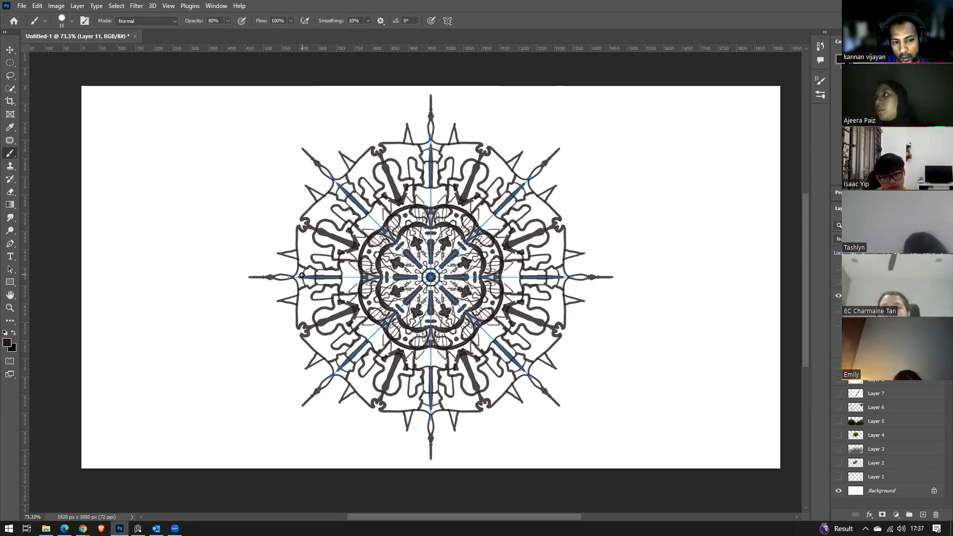
drag(306, 258, 302, 243)
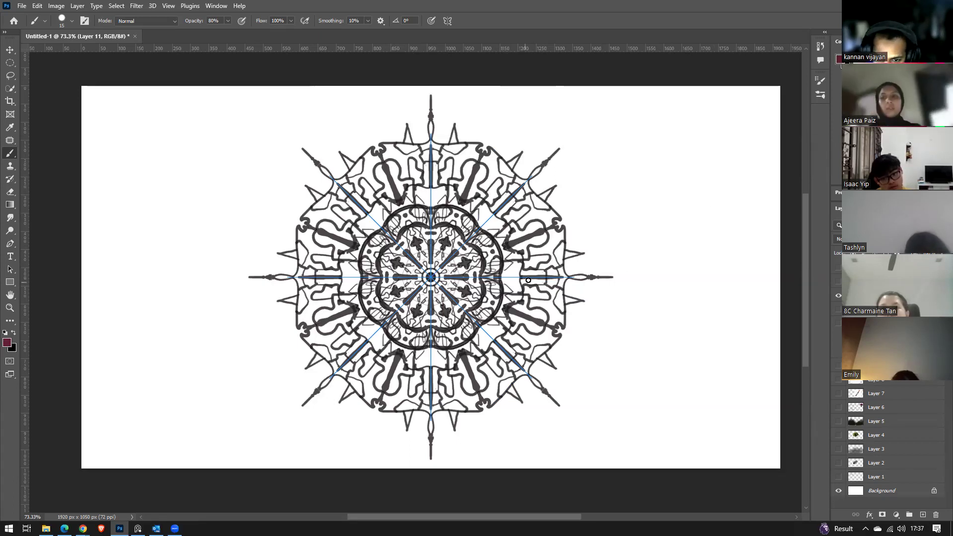
Try dark red strokes on the line art, undo them, and add a new layer beneath it for colouring.
mouse_move(522, 275)
mouse_down()
mouse_move(544, 272)
mouse_move(530, 279)
mouse_move(541, 281)
mouse_up()
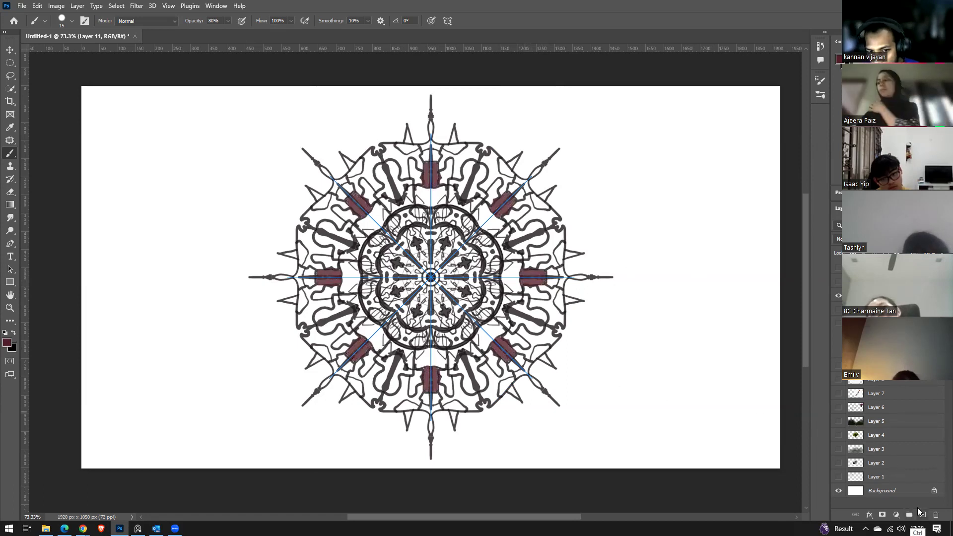
key(ctrl+z)
click(922, 514)
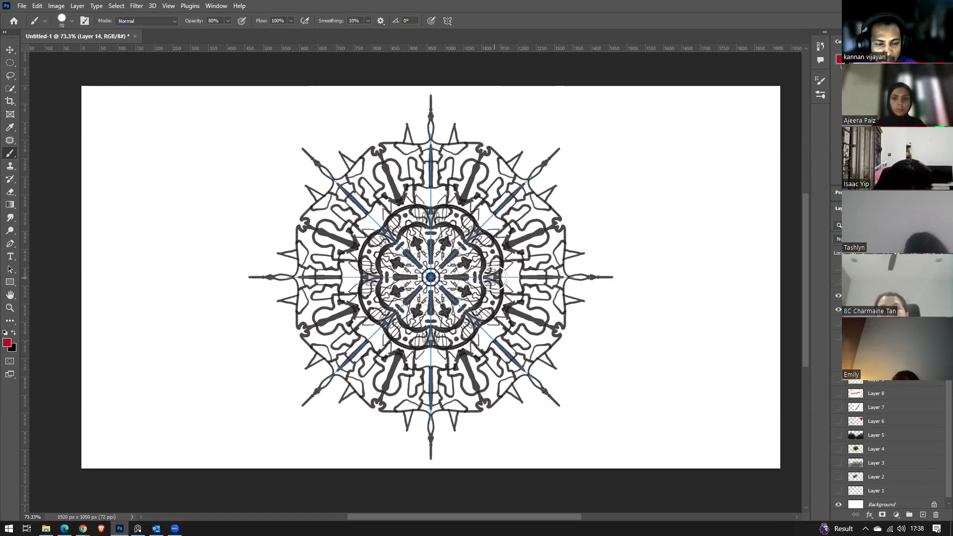
Colour the mandala's centre red and the surrounding rings green, purple and yellow with a 70 px brush.
mouse_move(436, 276)
mouse_down()
mouse_move(422, 272)
mouse_move(451, 279)
mouse_up()
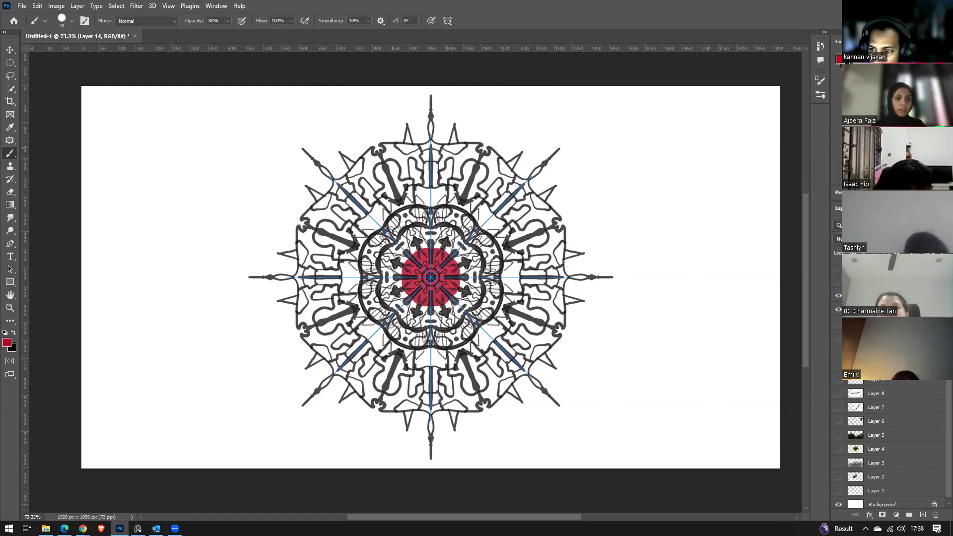
mouse_move(462, 258)
mouse_down()
mouse_move(436, 246)
mouse_move(473, 253)
mouse_up()
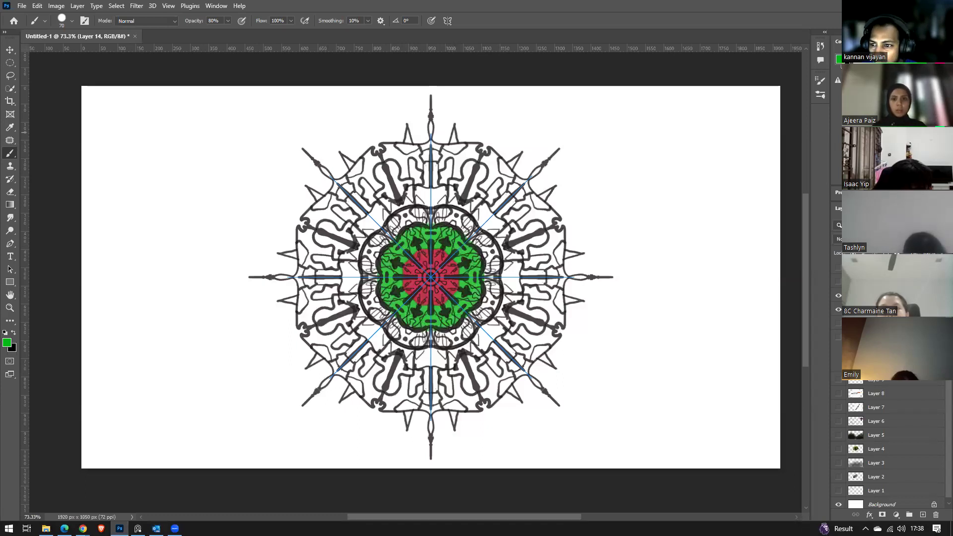
click(828, 128)
mouse_move(498, 255)
mouse_down()
mouse_move(471, 233)
mouse_move(489, 219)
mouse_move(467, 199)
mouse_move(479, 204)
mouse_move(472, 208)
mouse_up()
click(828, 127)
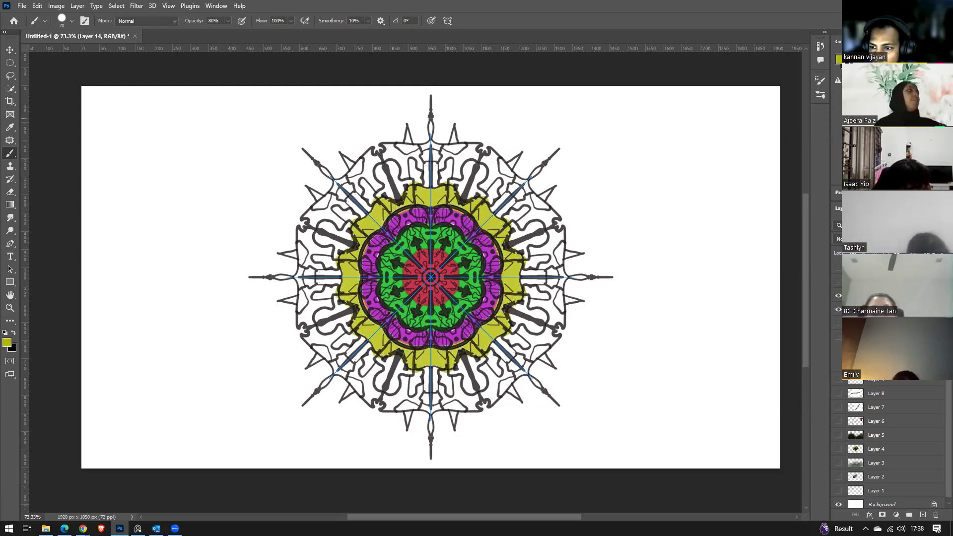
Colour the outer band magenta with orange and green shapes, and paint red accents and flame-like scrolls reaching beyond the frame.
mouse_move(512, 251)
mouse_down()
mouse_move(546, 221)
mouse_move(516, 240)
mouse_move(542, 227)
mouse_move(510, 218)
mouse_move(504, 204)
mouse_move(514, 218)
mouse_move(536, 208)
mouse_move(514, 184)
mouse_move(533, 198)
mouse_move(486, 159)
mouse_move(522, 190)
mouse_move(546, 304)
mouse_move(528, 305)
mouse_move(546, 328)
mouse_move(540, 355)
mouse_move(545, 348)
mouse_up()
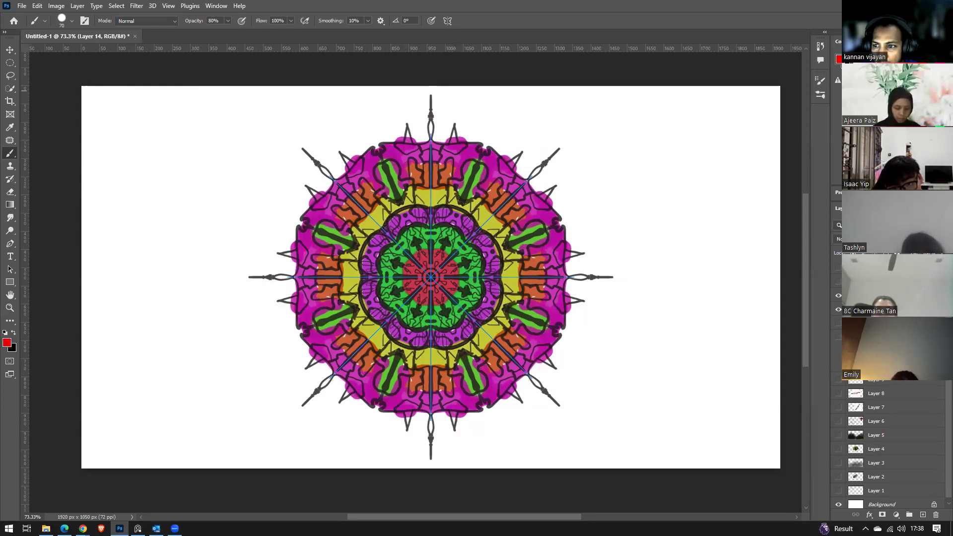
mouse_move(532, 299)
mouse_down()
mouse_move(516, 310)
mouse_move(545, 302)
mouse_move(526, 293)
mouse_move(533, 282)
mouse_move(546, 298)
mouse_up()
click(560, 330)
drag(560, 330, 571, 333)
click(576, 277)
mouse_move(574, 277)
mouse_down()
mouse_move(608, 274)
mouse_move(624, 292)
mouse_move(631, 273)
mouse_move(663, 270)
mouse_up()
mouse_move(619, 322)
mouse_down()
mouse_move(614, 229)
mouse_move(627, 166)
mouse_move(609, 174)
mouse_move(628, 155)
mouse_move(659, 158)
mouse_move(691, 141)
mouse_up()
mouse_move(608, 228)
mouse_down()
mouse_move(582, 239)
mouse_move(587, 252)
mouse_move(565, 252)
mouse_up()
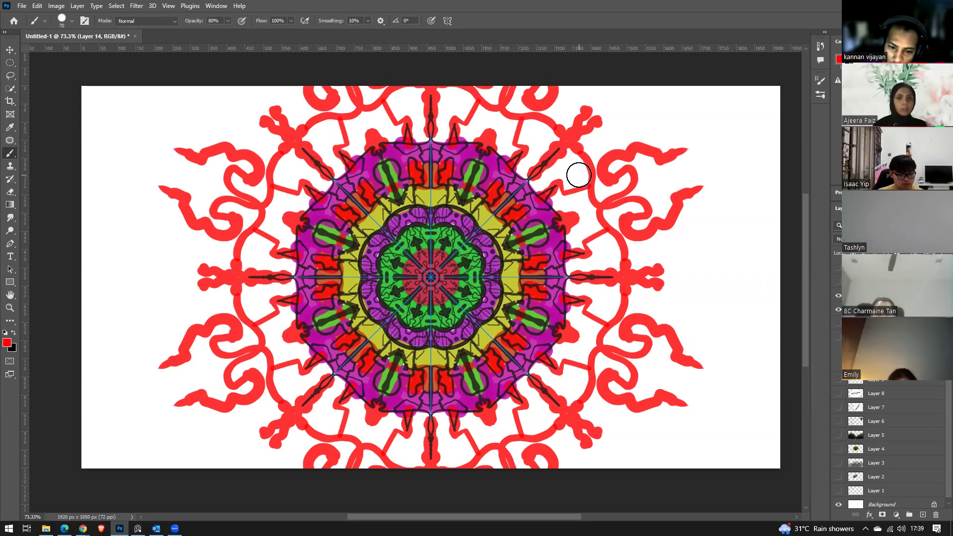
Turn off the mandala paint symmetry.
scroll(579, 176, up, 1)
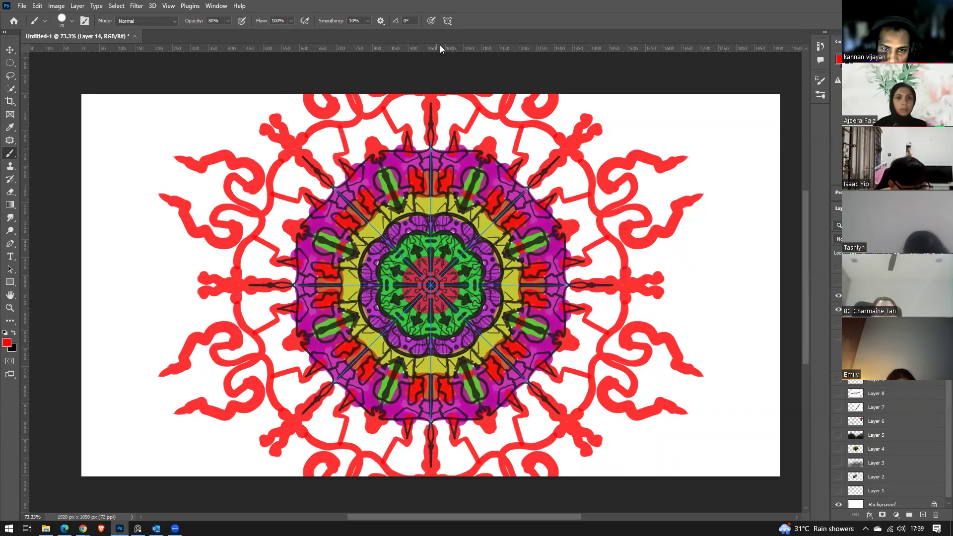
click(444, 22)
click(464, 32)
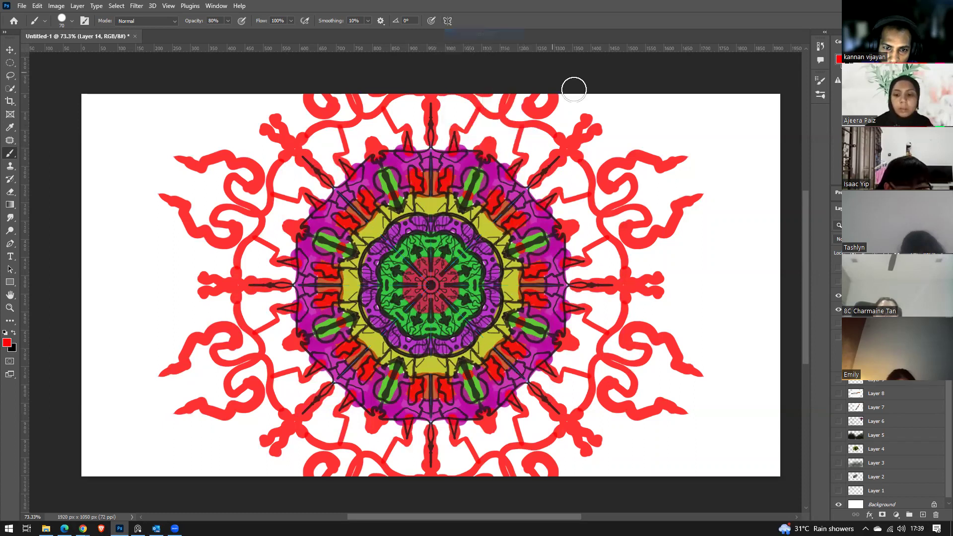
key(ctrl+t)
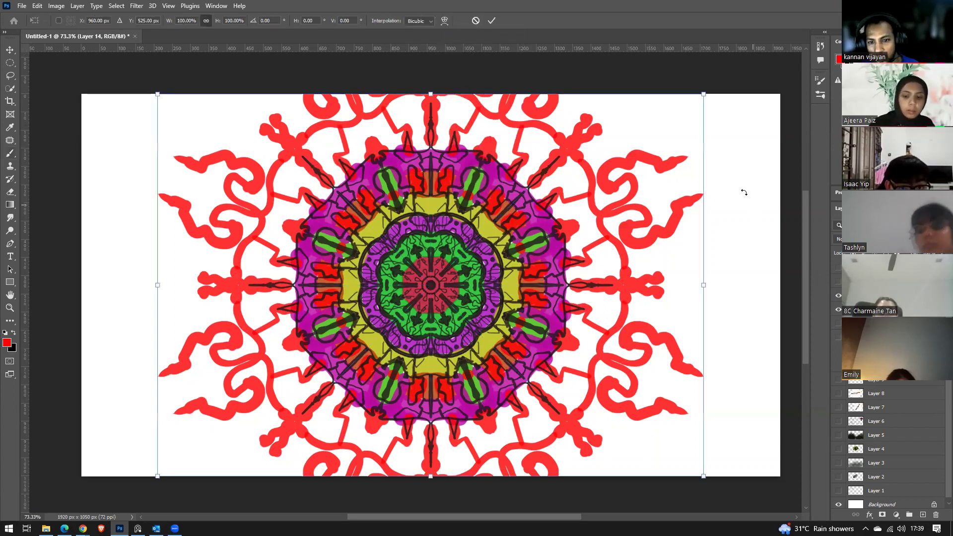
drag(703, 94, 692, 163)
key(ctrl+z)
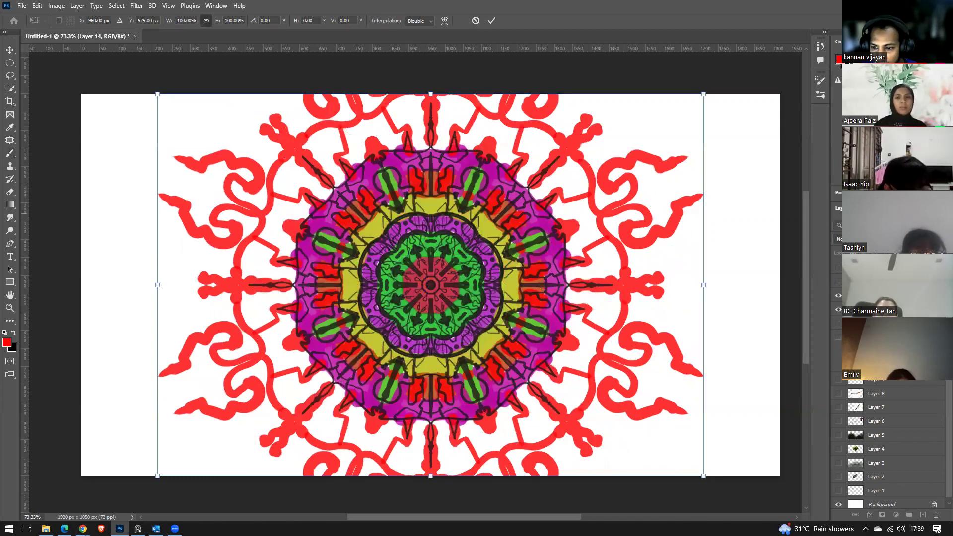
key(Escape)
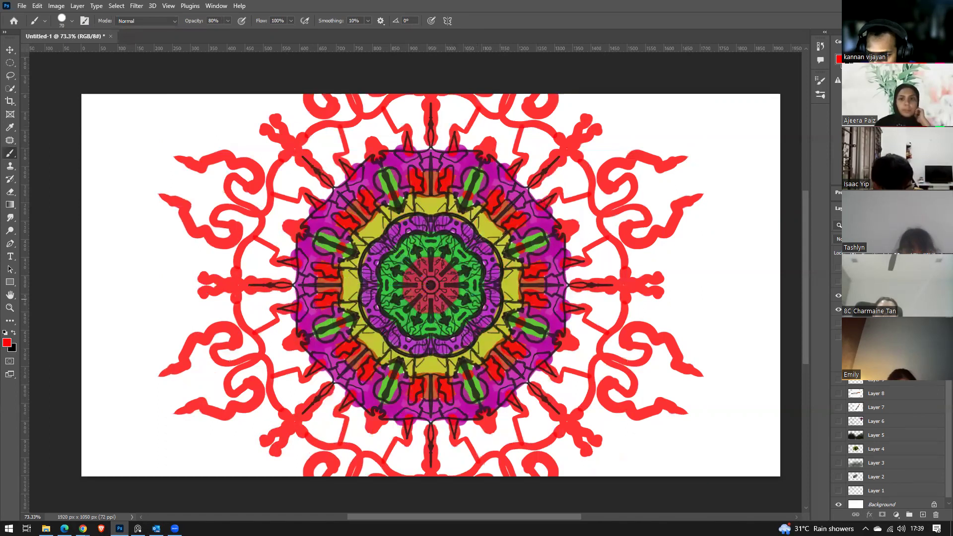
Select the line-art layer, Layer 11, and switch back to the colour layer, Layer 14.
click(876, 351)
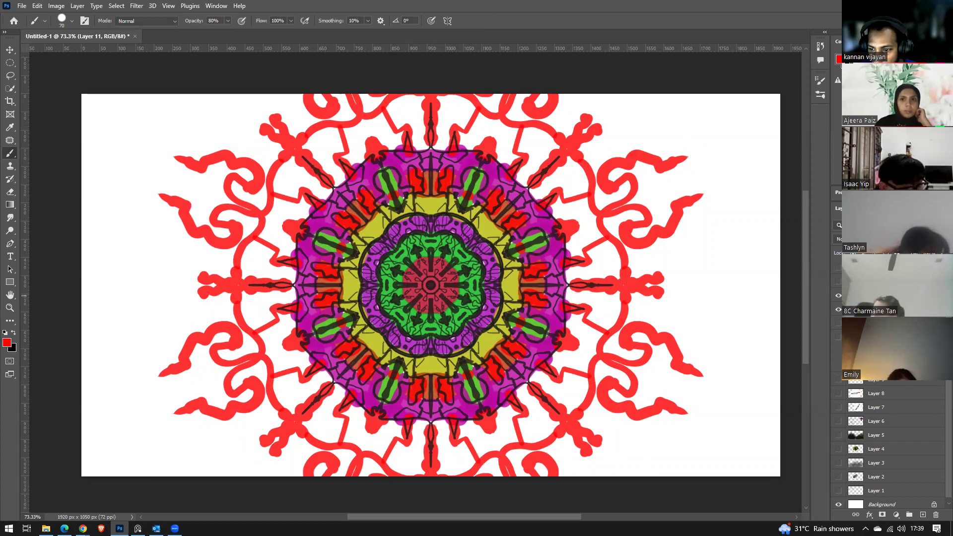
click(876, 310)
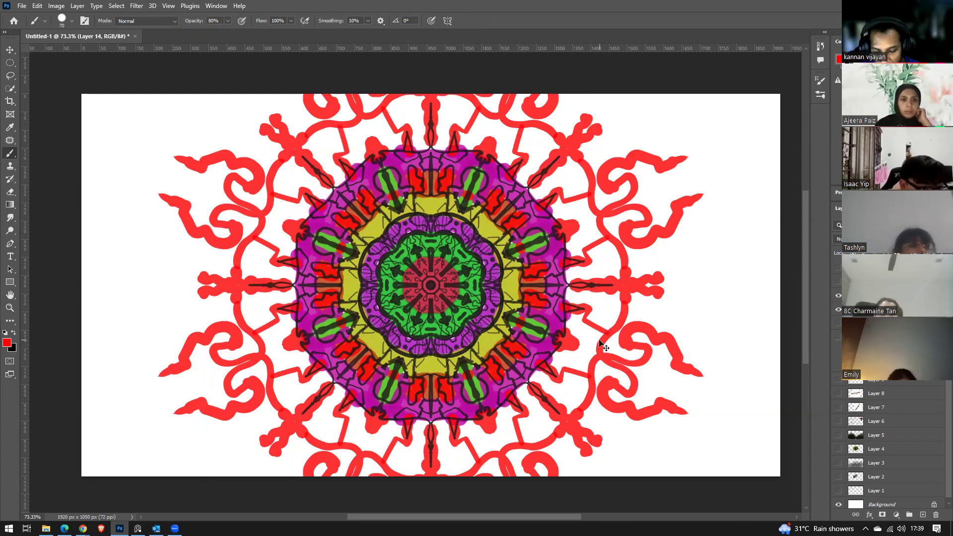
Scale the whole mandala down to sit inside the canvas with white margins and add a new layer.
key(ctrl+t)
drag(701, 93, 510, 224)
drag(409, 296, 507, 222)
key(Return)
key(b)
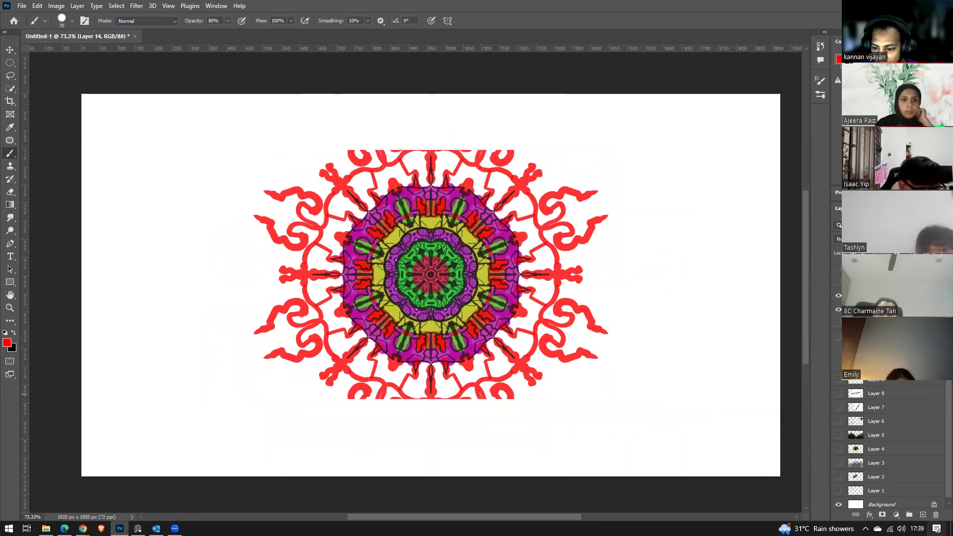
click(923, 515)
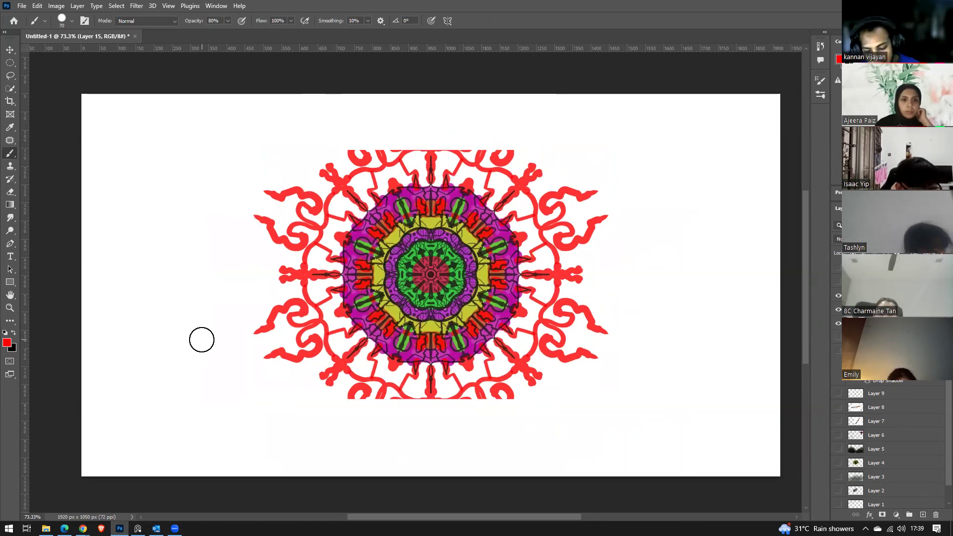
key(m)
drag(248, 136, 623, 362)
key(ctrl+d)
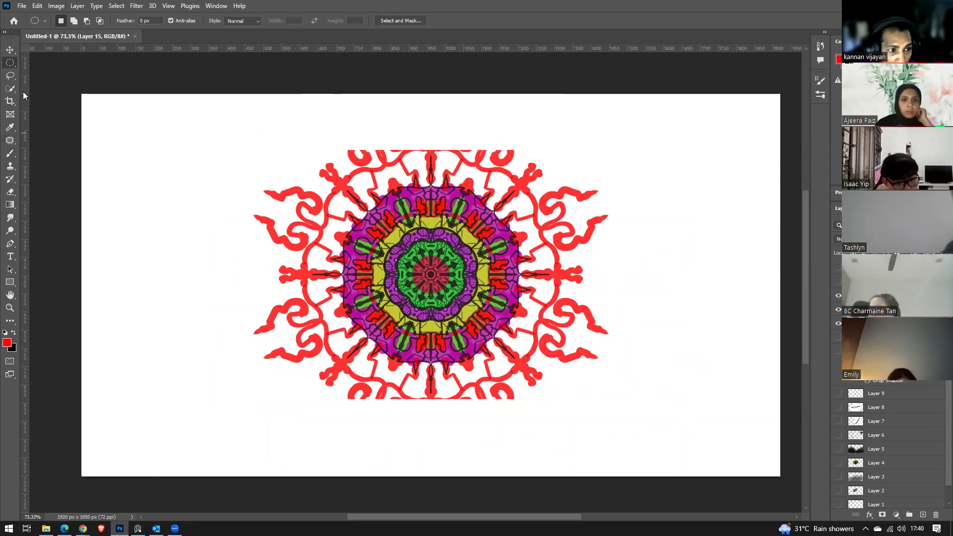
Fill a rectangular area framing the whole mandala with dark grey on Layer 15, and clear the selection.
right_click(11, 64)
click(43, 64)
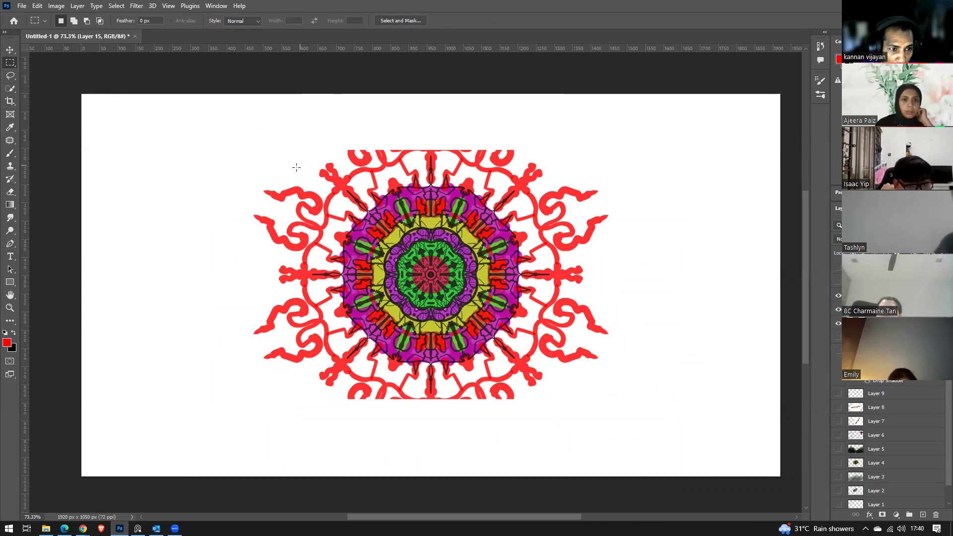
drag(247, 142, 614, 405)
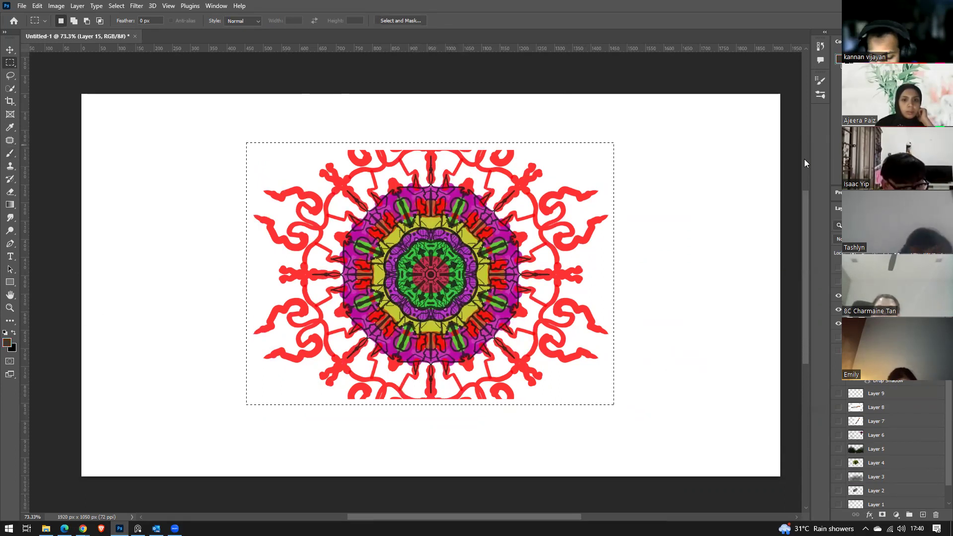
key(shift+F5)
key(Return)
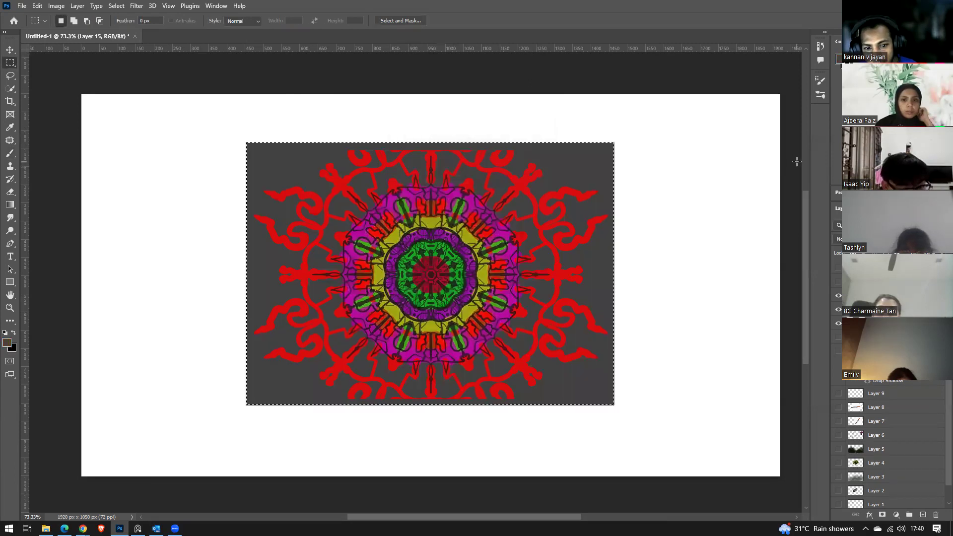
click(742, 188)
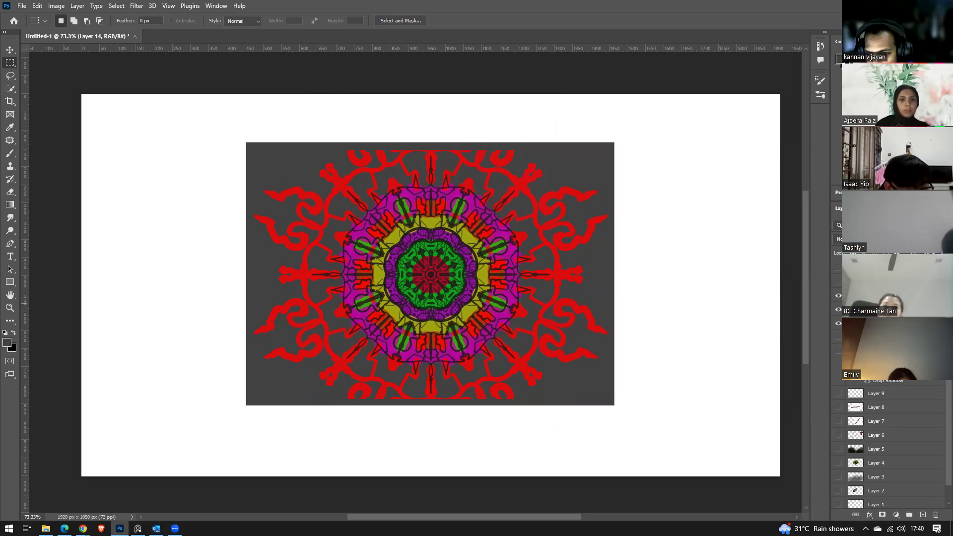
Try the Dissolve blend mode on the colour layer, Layer 14, and return it to Normal.
click(838, 239)
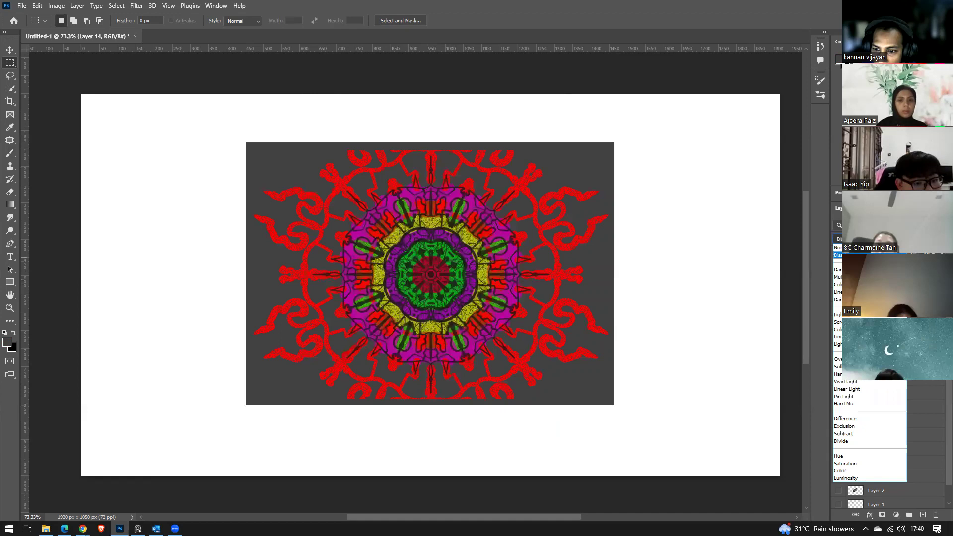
key(Return)
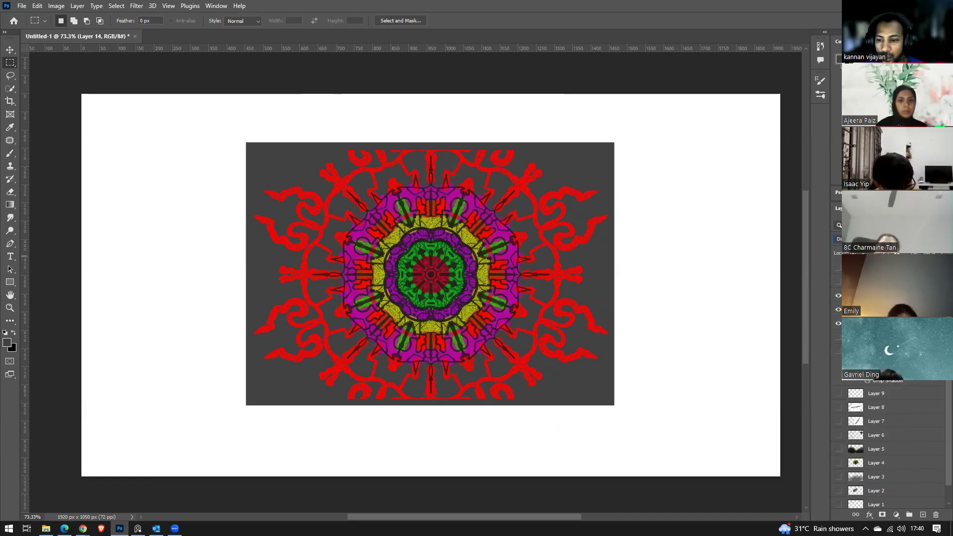
click(839, 239)
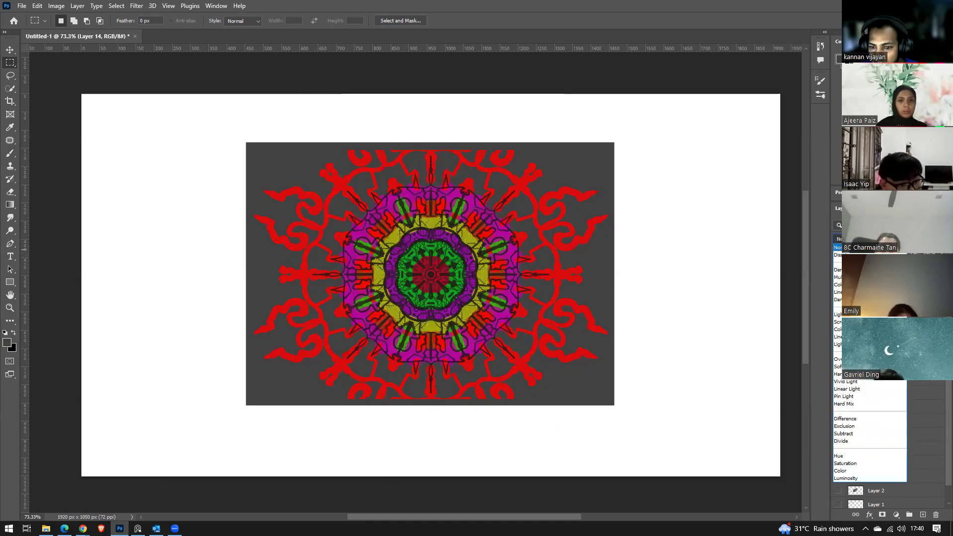
click(844, 232)
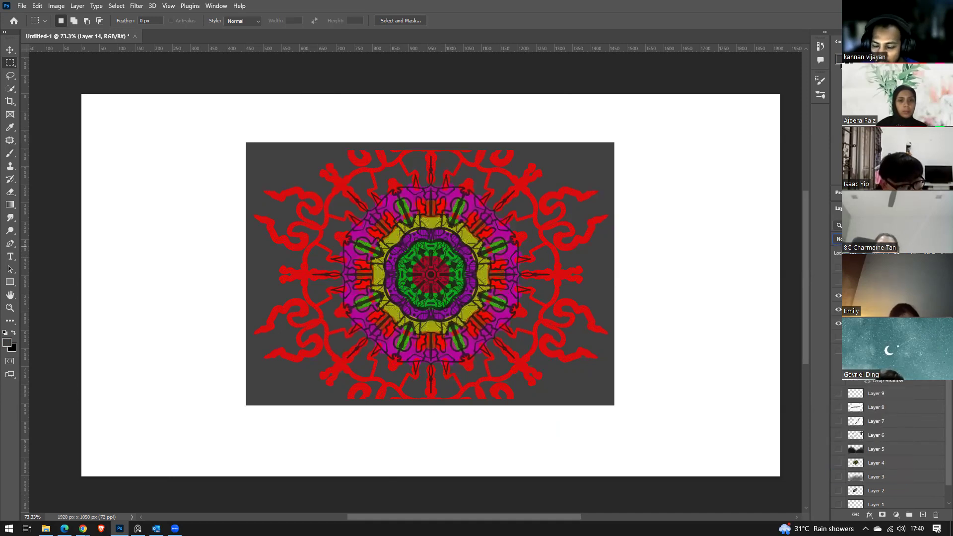
Try a Hue/Saturation adjustment on the colour layer, shifting the hue, setting saturation to -40 and reducing lightness, and discard it.
key(ctrl+u)
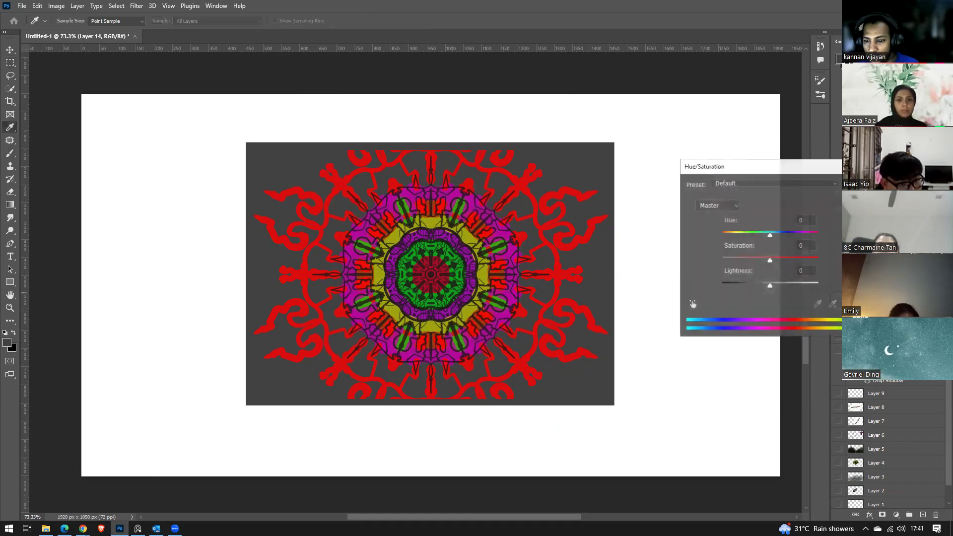
drag(768, 259, 762, 235)
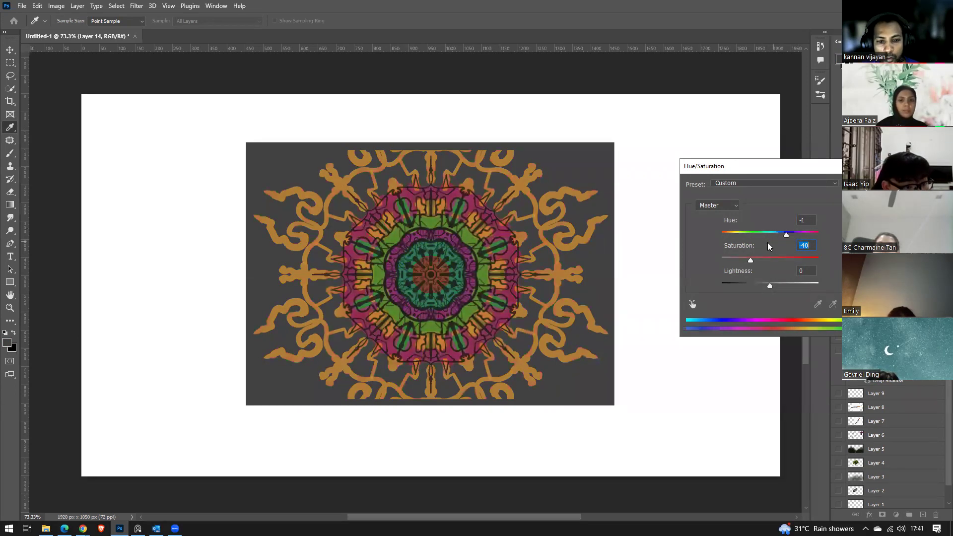
drag(792, 247, 745, 226)
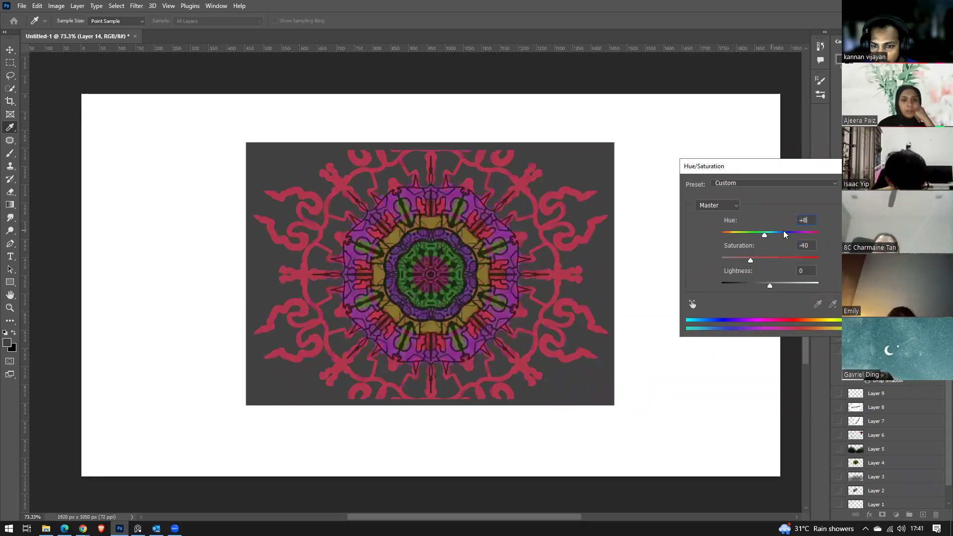
drag(762, 229, 809, 235)
drag(770, 286, 743, 285)
key(Escape)
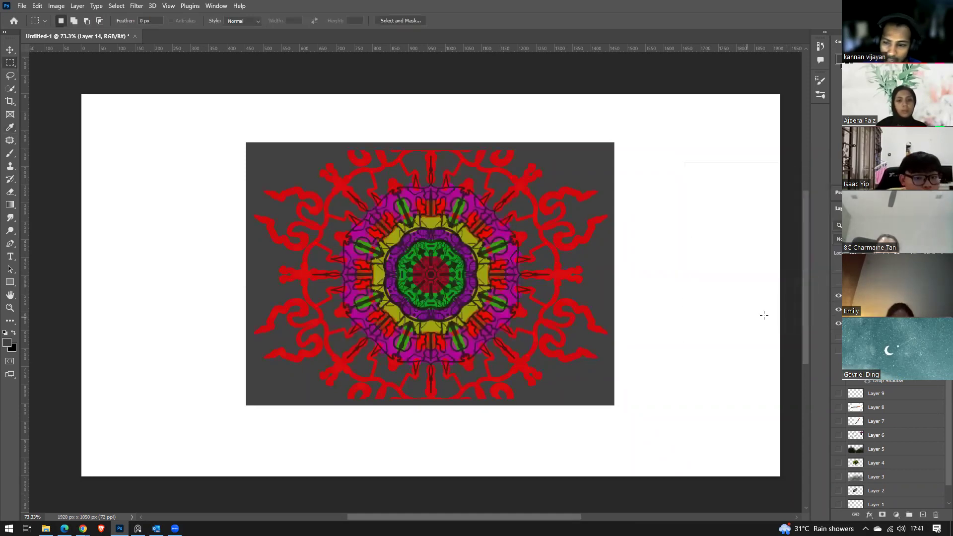
Hide the colour layer and select the line-art layer, Layer 11.
click(838, 311)
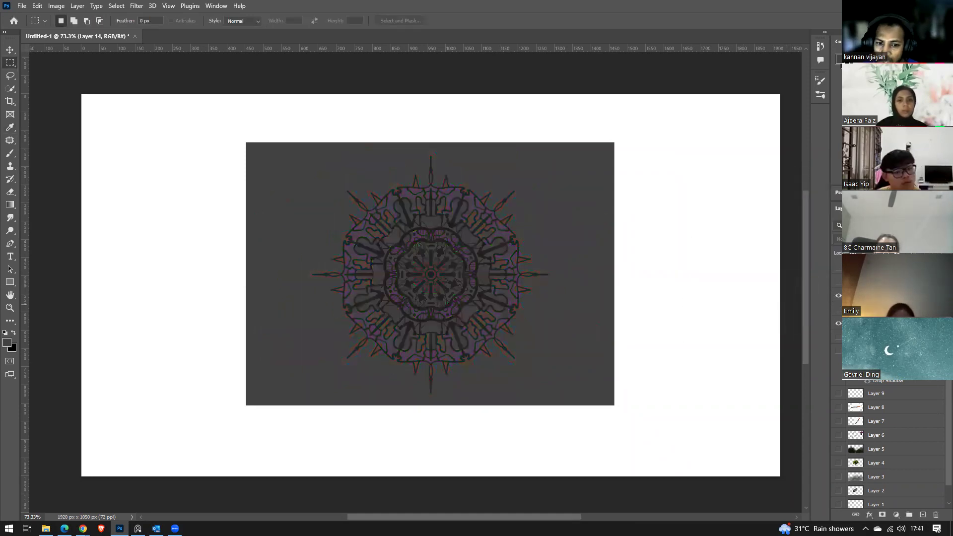
click(888, 337)
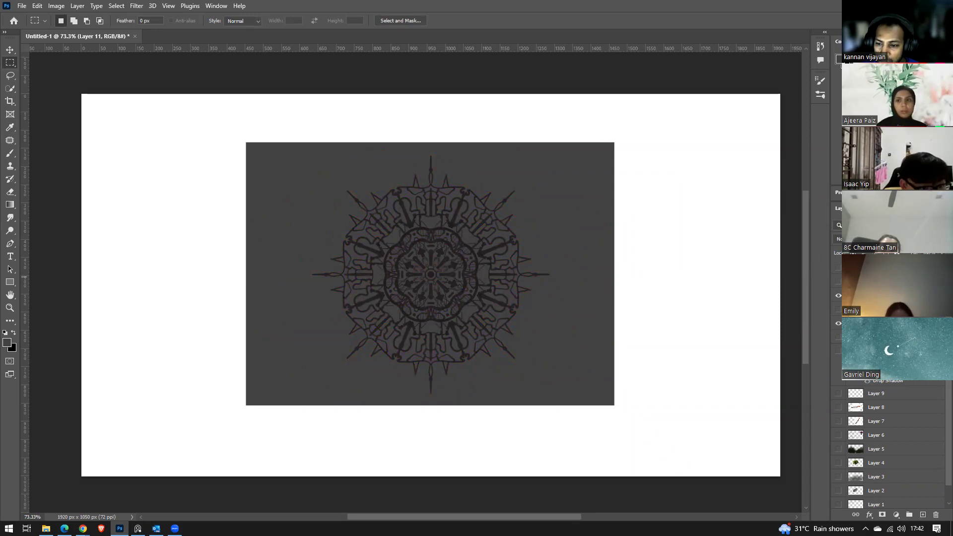
Try blend modes such as Soft Light on the line-art layer and leave it at Normal.
click(838, 239)
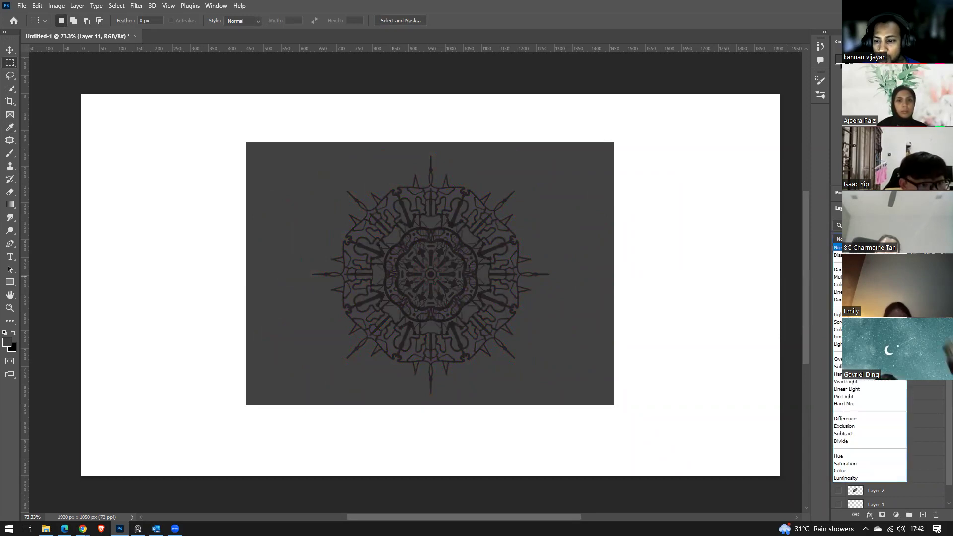
key(Down)
key(Down)
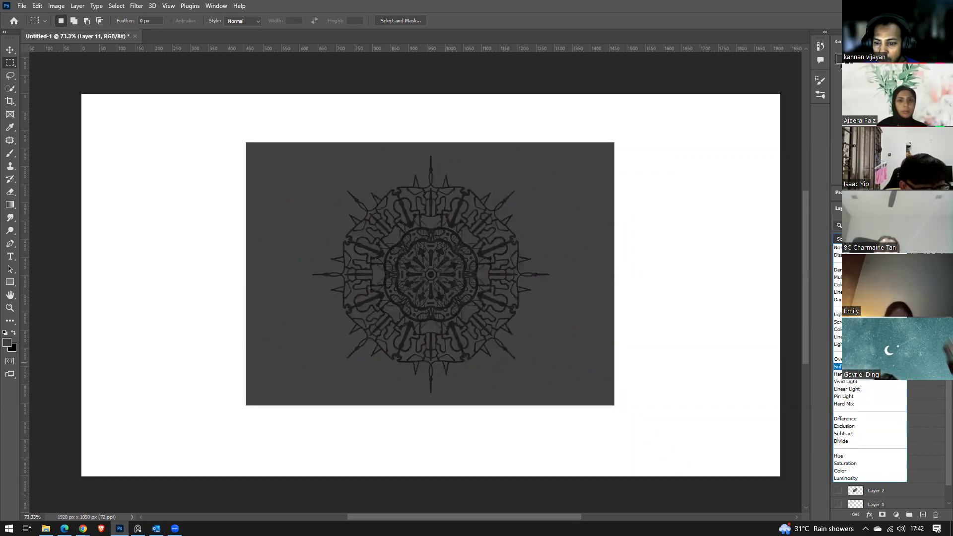
key(Escape)
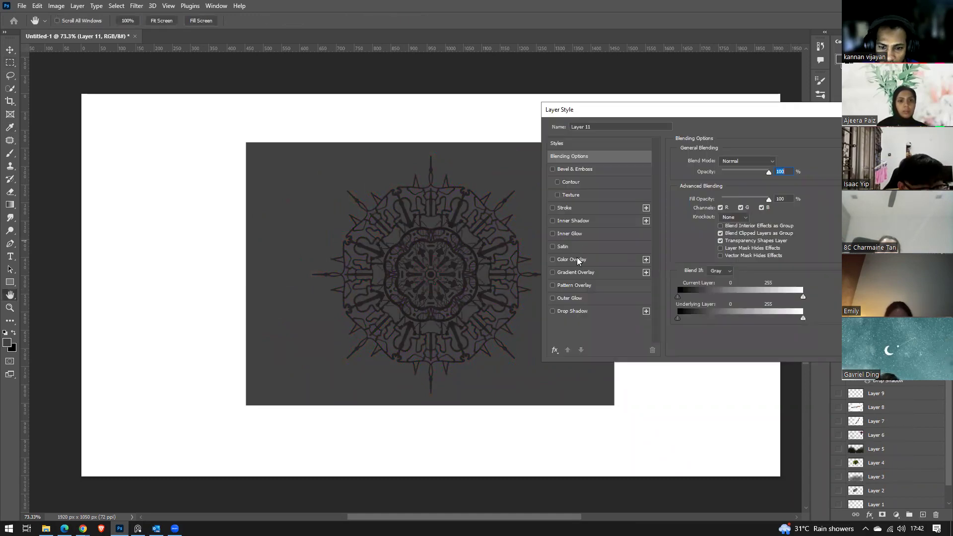
Give the line-art layer a pale cyan (#b0fbfe) Color Overlay and lower the overlay's opacity to about 75%.
click(589, 262)
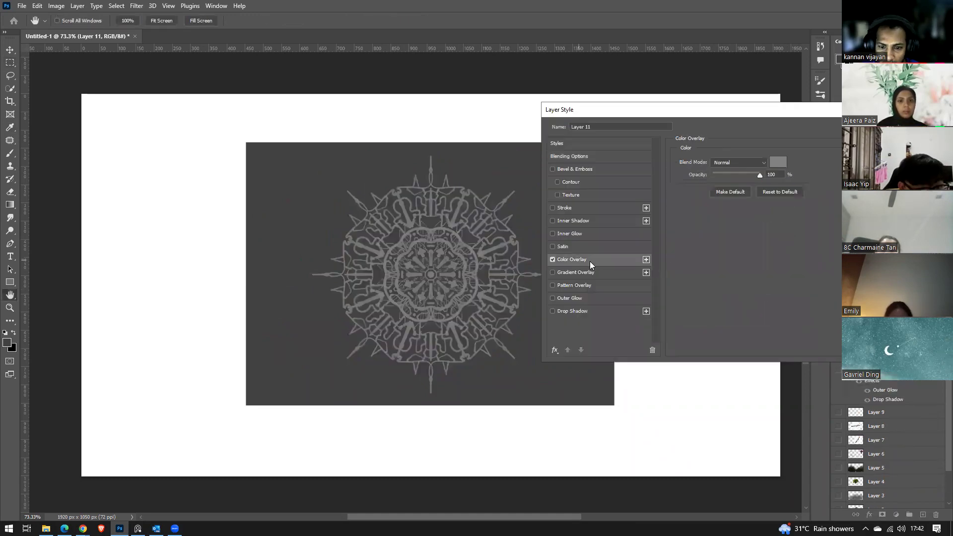
click(777, 162)
click(638, 151)
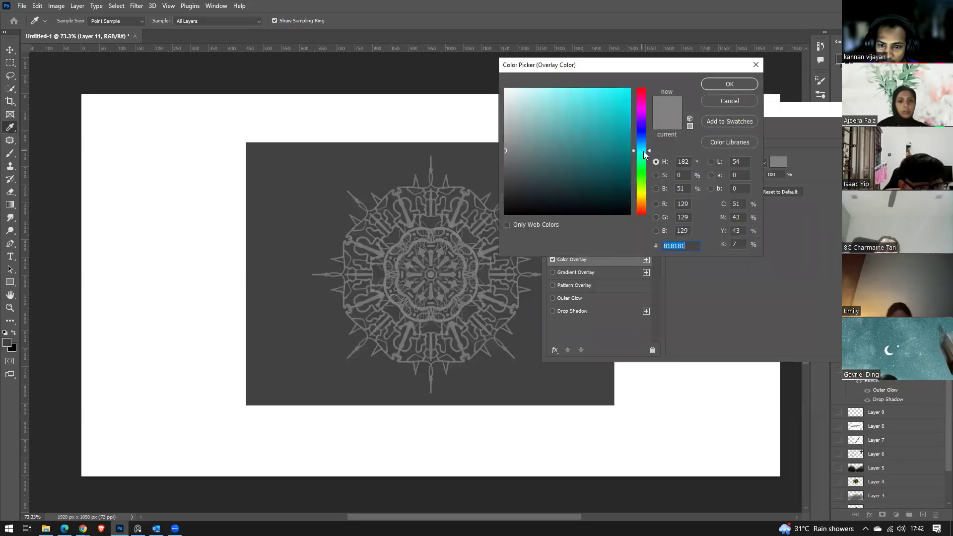
click(629, 89)
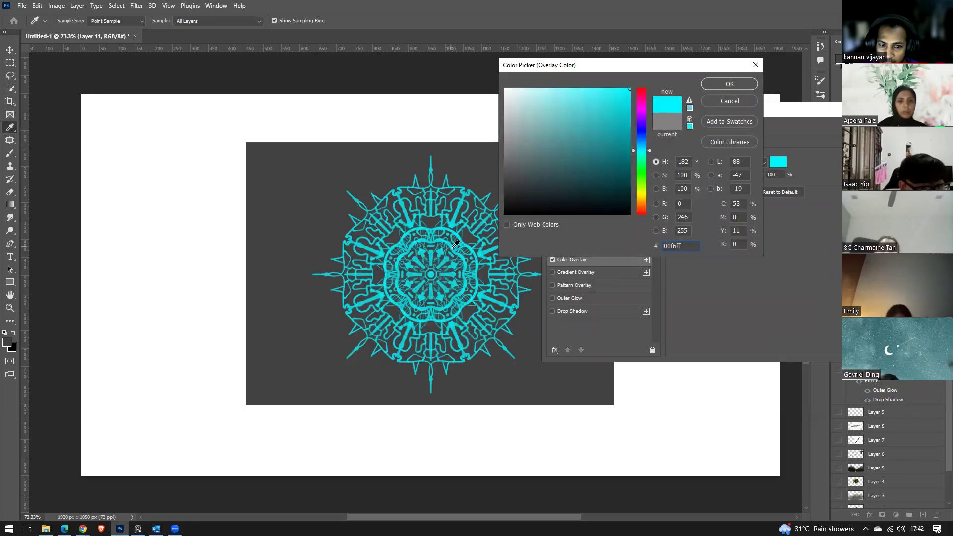
click(542, 89)
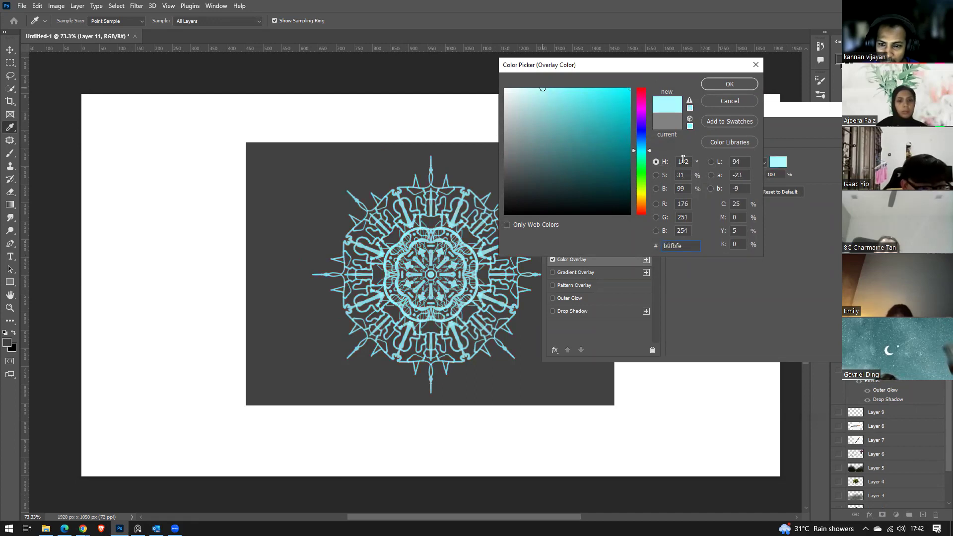
click(747, 86)
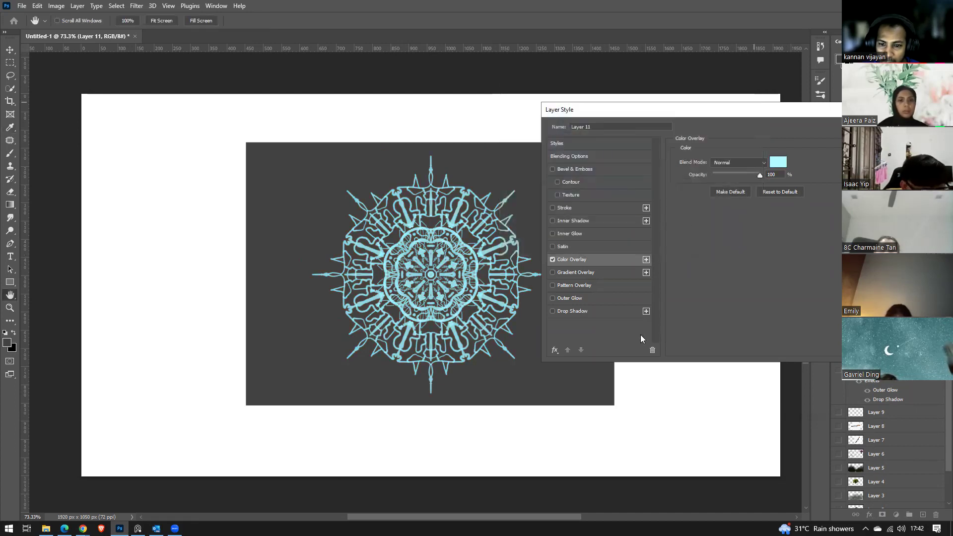
mouse_move(749, 174)
mouse_down()
mouse_move(729, 176)
mouse_move(748, 176)
mouse_up()
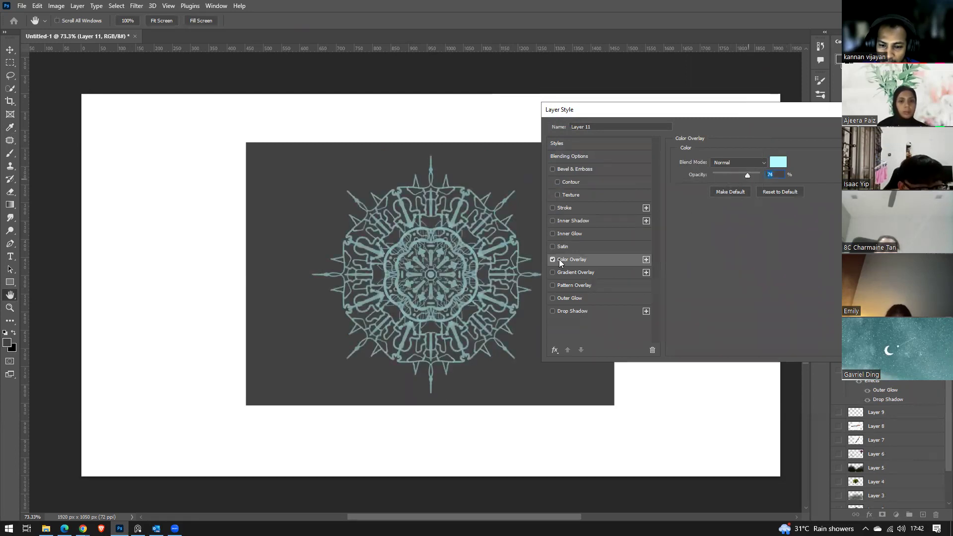
Add a blue Outer Glow to the line art with 10% opacity, 21% spread and a size of 8 px.
click(552, 298)
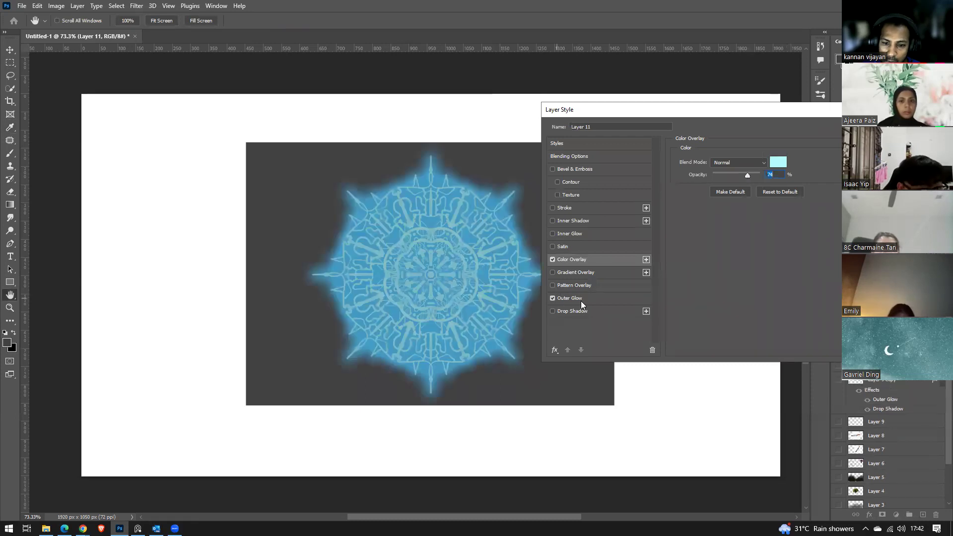
click(596, 298)
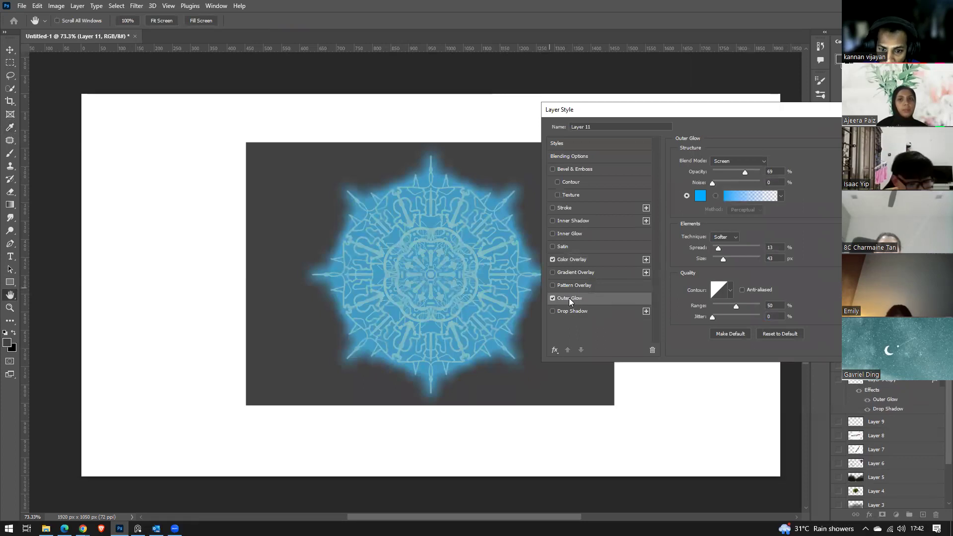
drag(730, 171, 718, 172)
drag(714, 251, 714, 252)
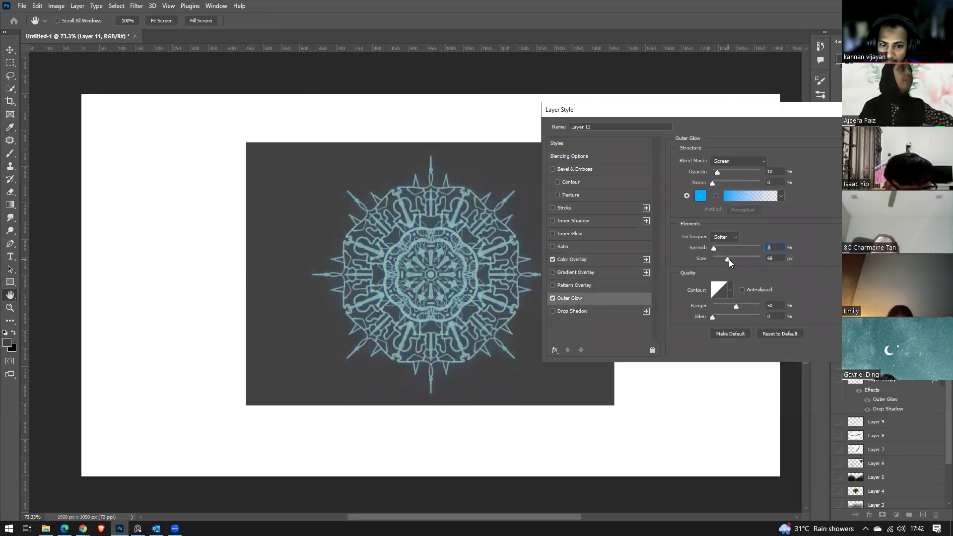
mouse_move(720, 260)
mouse_down()
mouse_move(727, 263)
mouse_move(715, 257)
mouse_up()
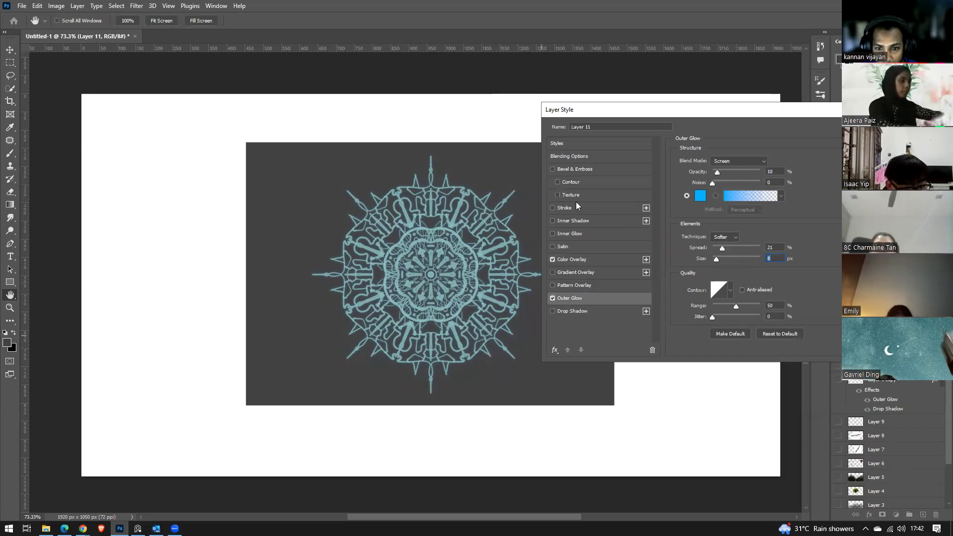
Add a smooth Inner Bevel with 100% depth and 7 px size to the line art, comparing the mandala with and without it.
click(569, 170)
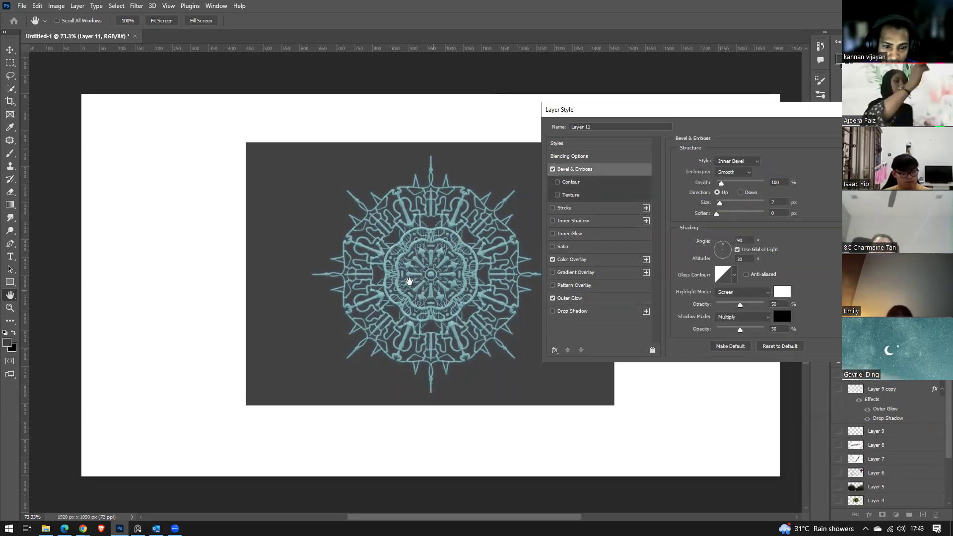
scroll(409, 281, up, 5)
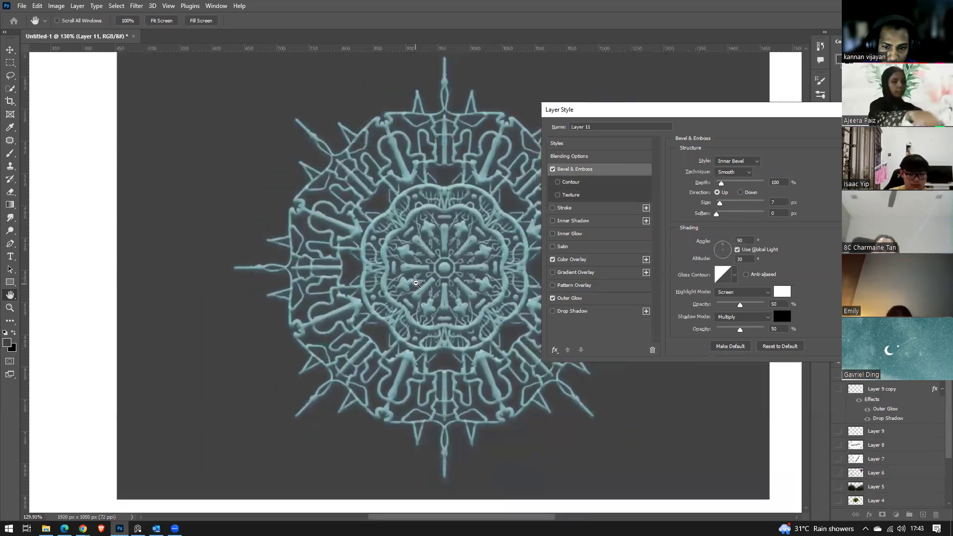
scroll(416, 283, down, 1)
click(552, 169)
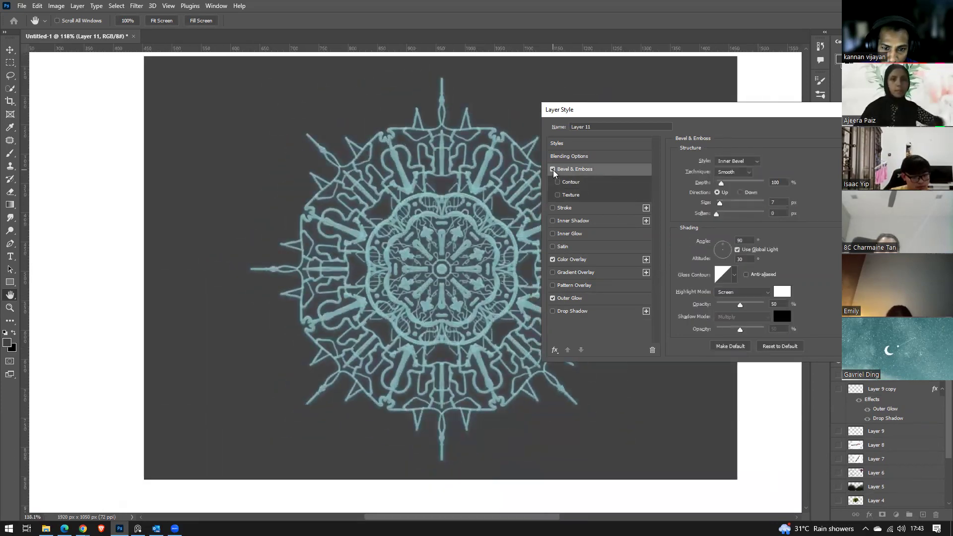
scroll(445, 296, down, 2)
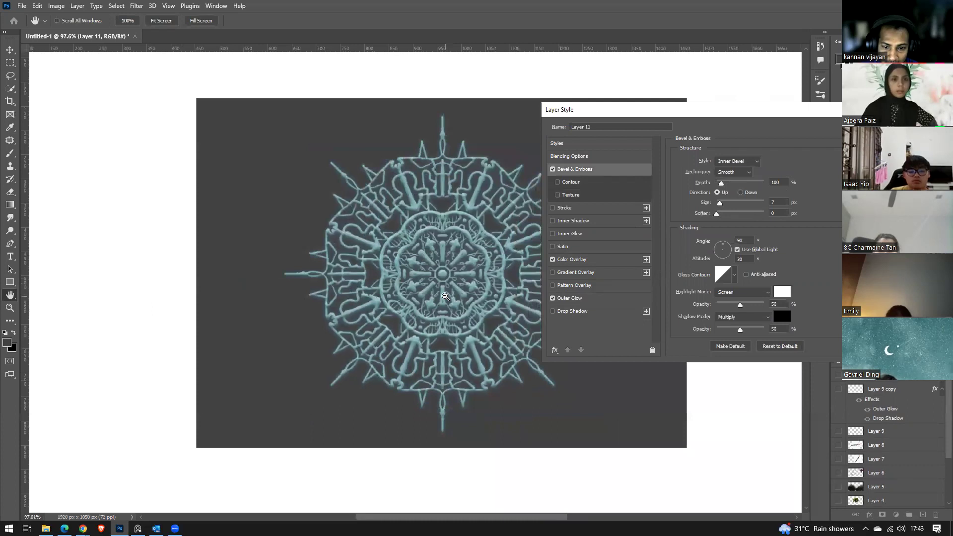
drag(484, 274, 418, 266)
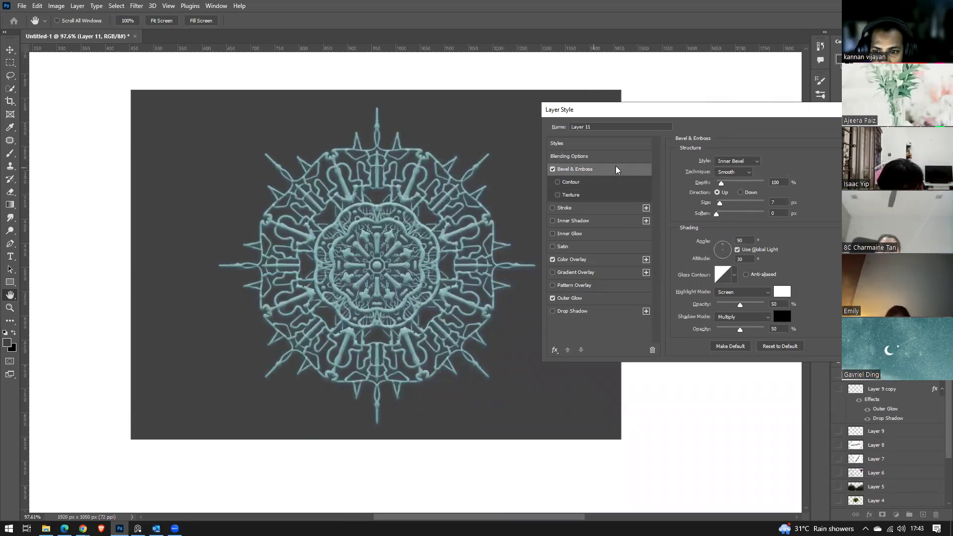
Change the line art's bevel style to Emboss with 74% depth, 5 px size and 0 px soften.
click(737, 162)
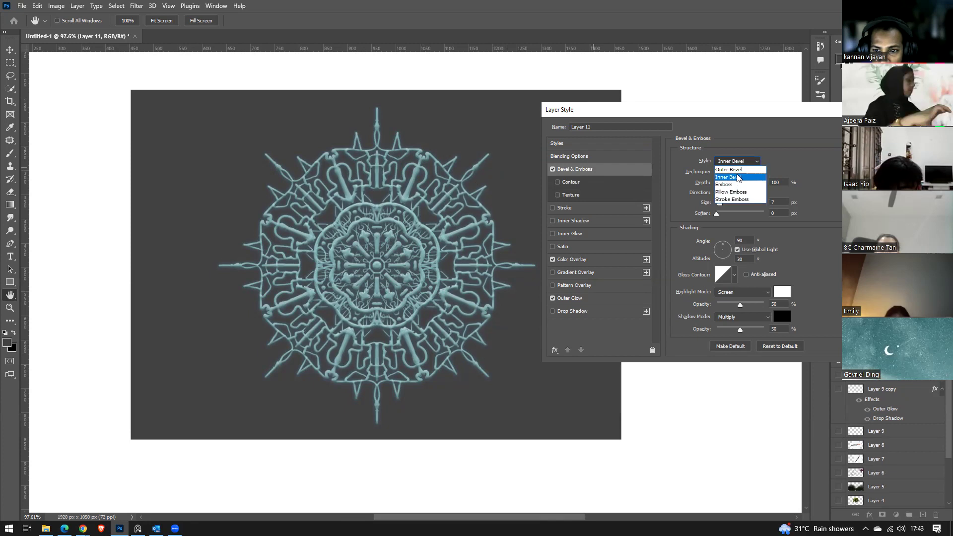
click(738, 178)
click(739, 162)
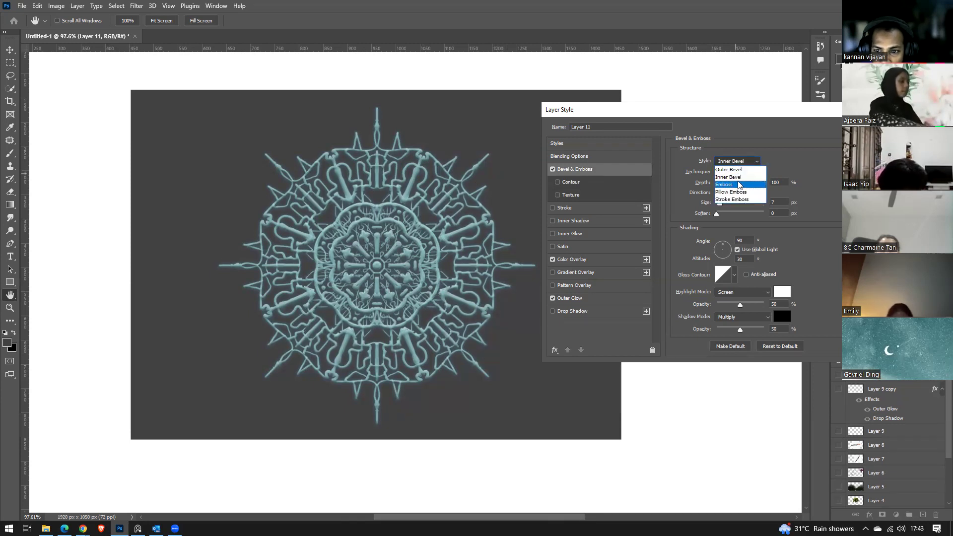
click(733, 184)
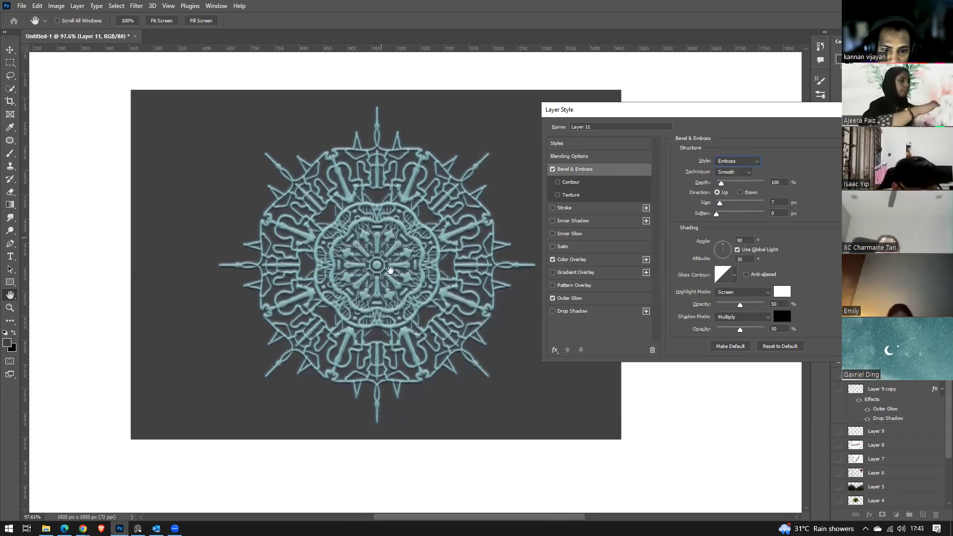
drag(721, 183, 720, 207)
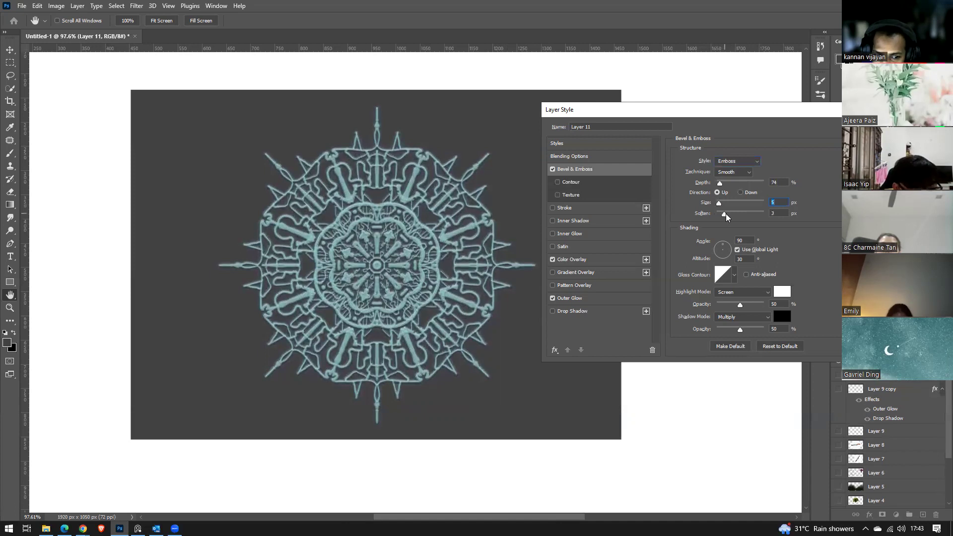
drag(726, 214, 716, 214)
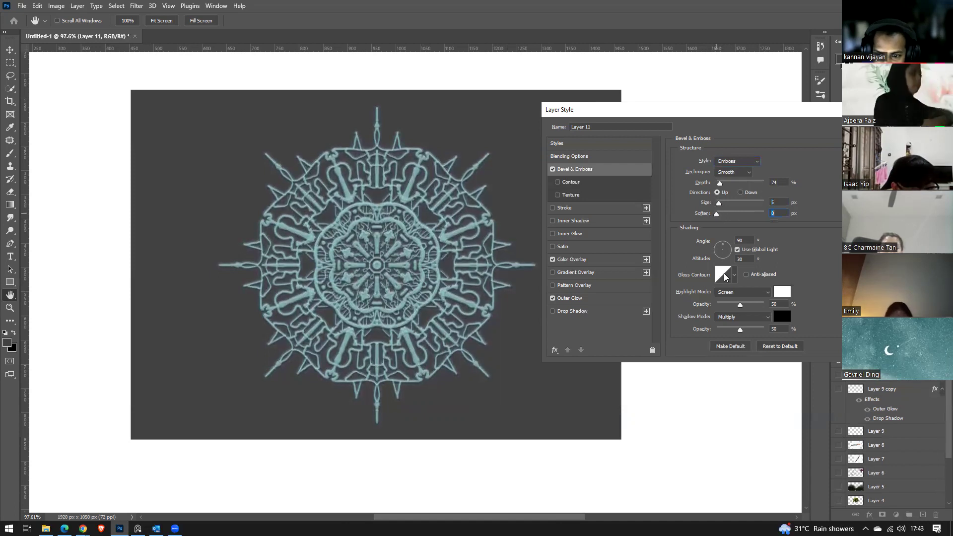
Try a custom S-shaped gloss contour curve on the emboss and discard it.
click(725, 275)
mouse_move(461, 183)
mouse_down()
mouse_move(461, 164)
mouse_move(456, 201)
mouse_move(452, 193)
mouse_up()
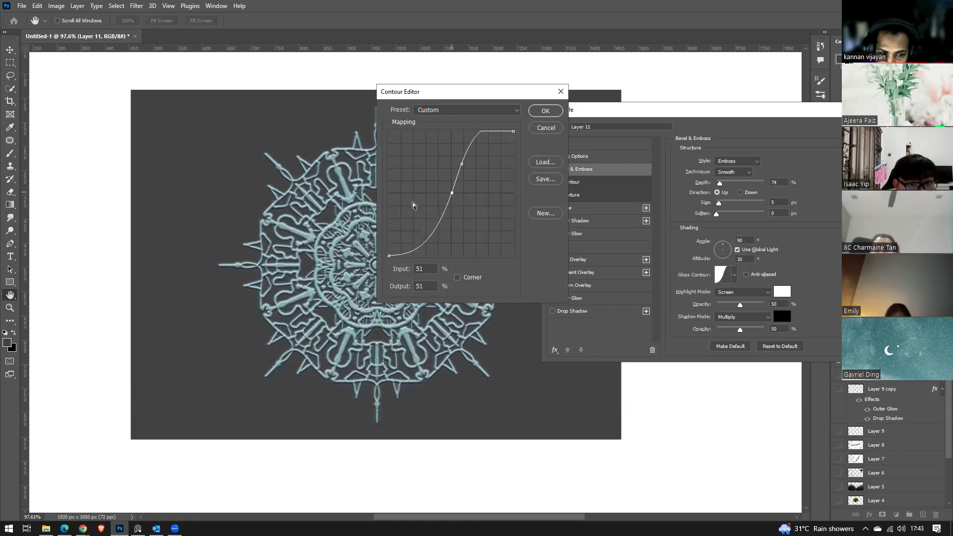
click(546, 128)
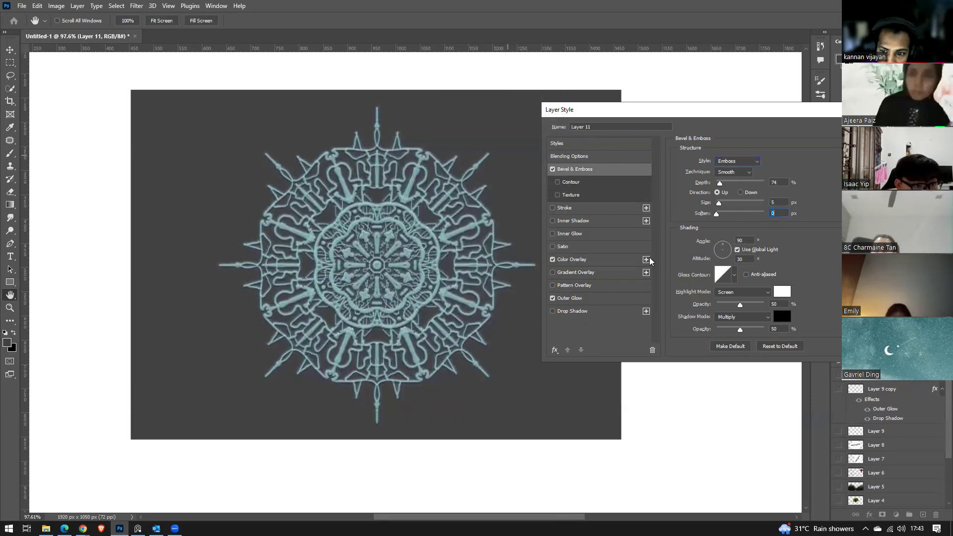
Try several preset gloss contours on the emboss and return it to the straight diagonal one.
click(734, 275)
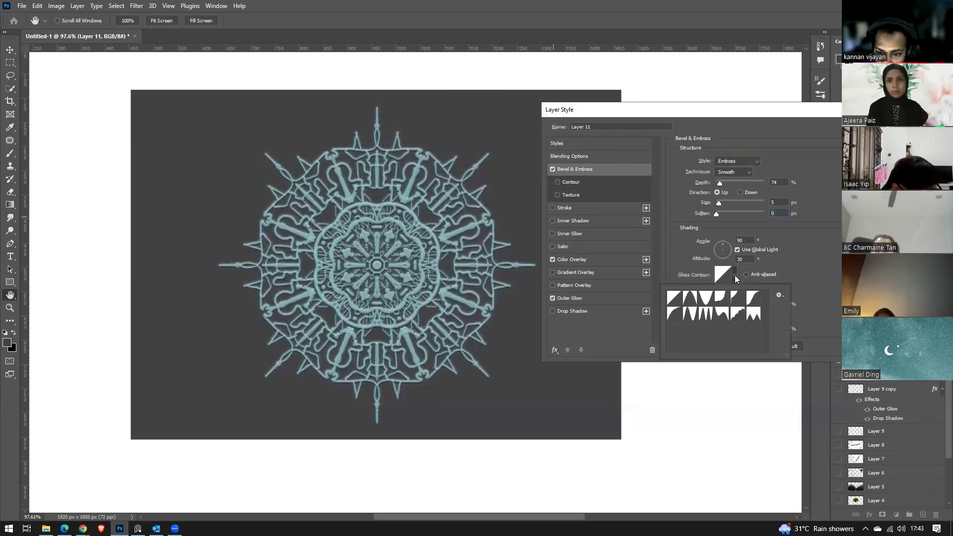
click(706, 299)
click(734, 275)
click(734, 275)
click(730, 296)
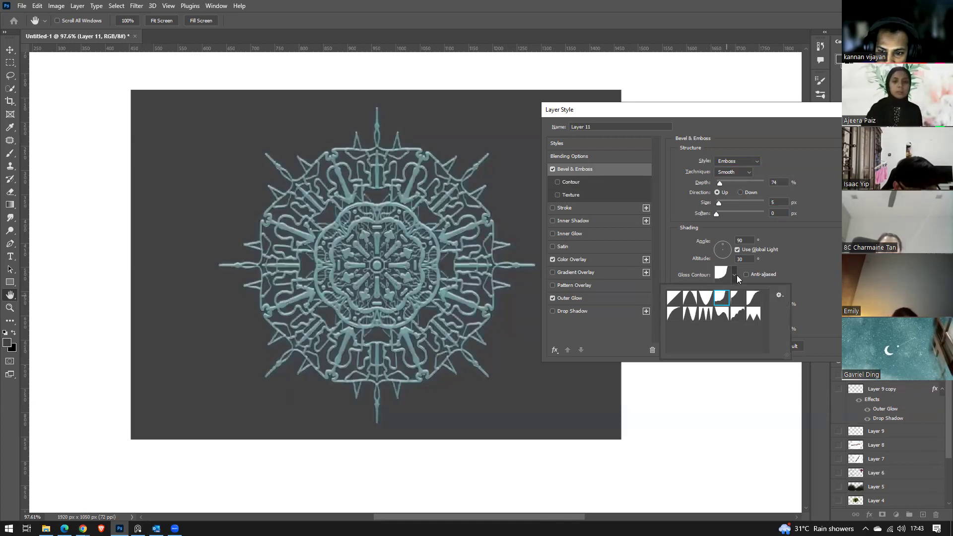
click(734, 275)
click(731, 275)
click(753, 298)
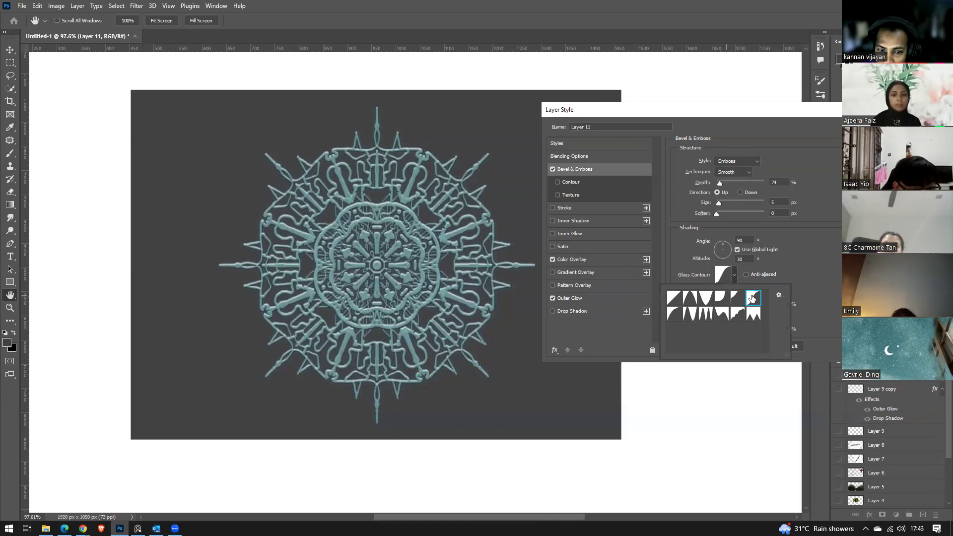
click(690, 298)
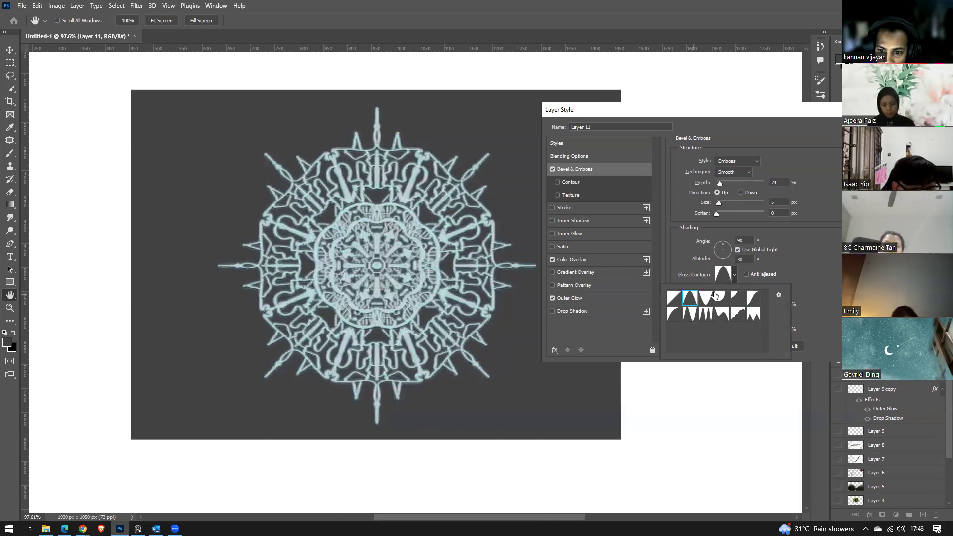
click(705, 298)
click(705, 314)
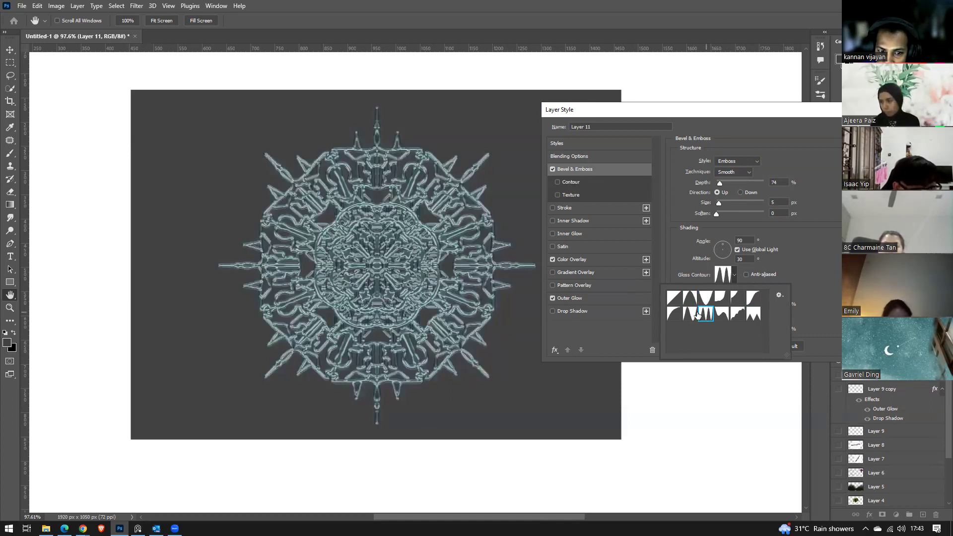
click(686, 313)
click(673, 313)
click(674, 298)
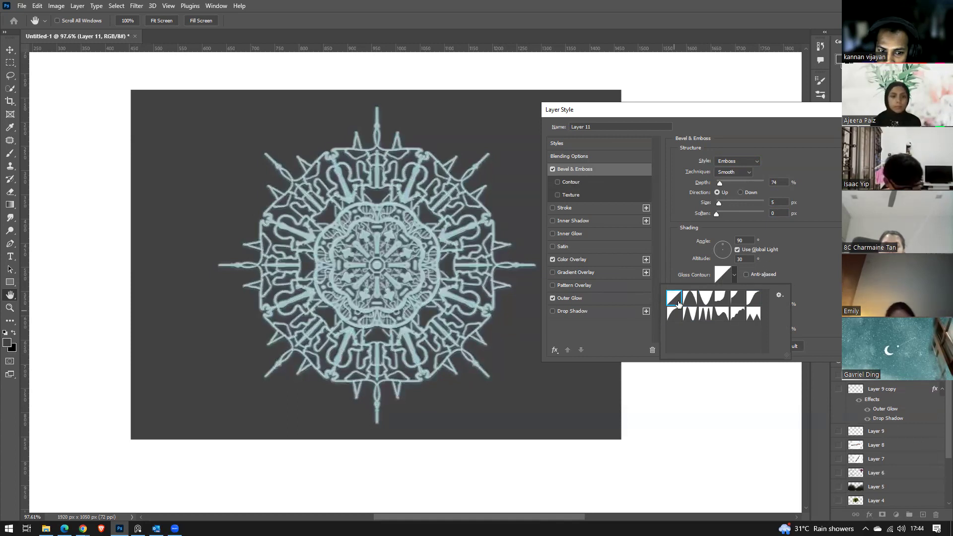
click(738, 313)
click(753, 314)
click(674, 298)
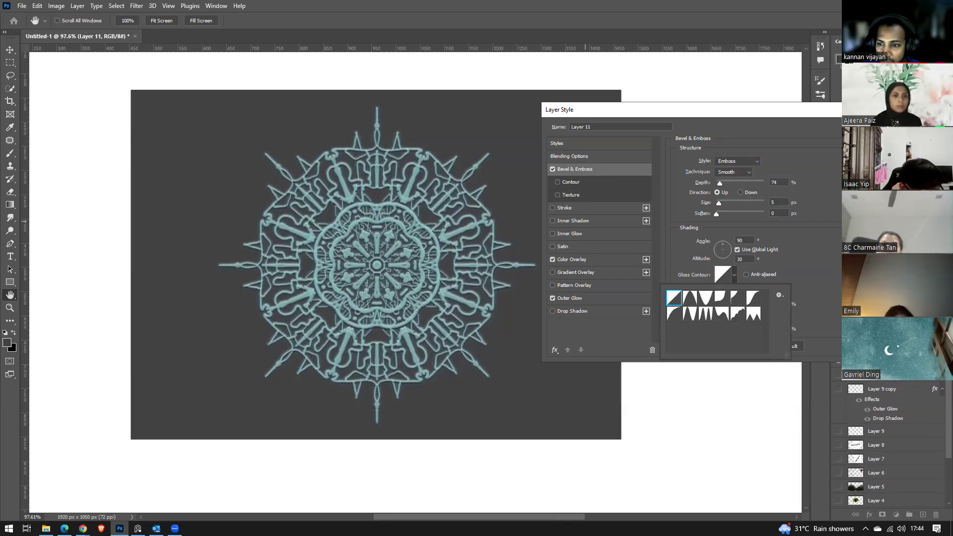
Try the bevel's Texture and Contour options on the line art and leave both turned off.
click(591, 195)
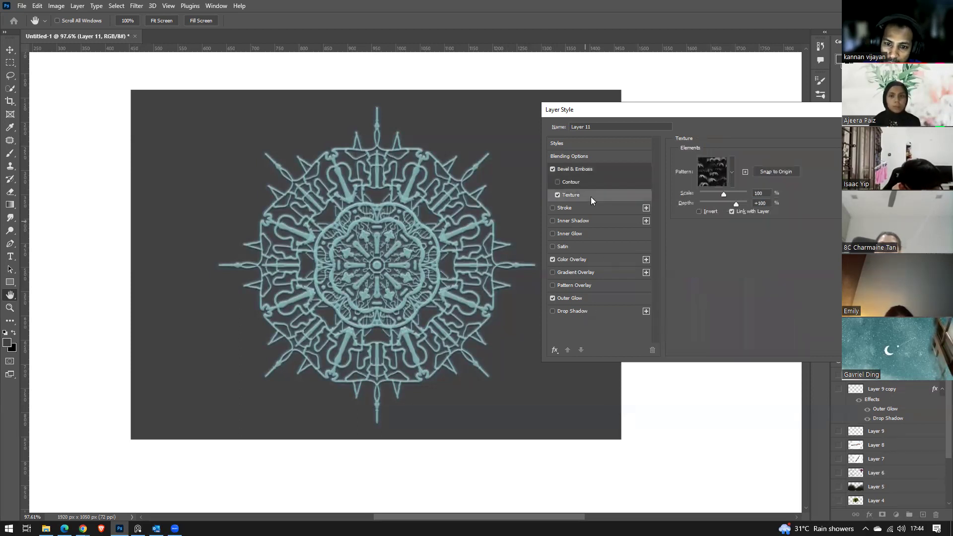
click(723, 177)
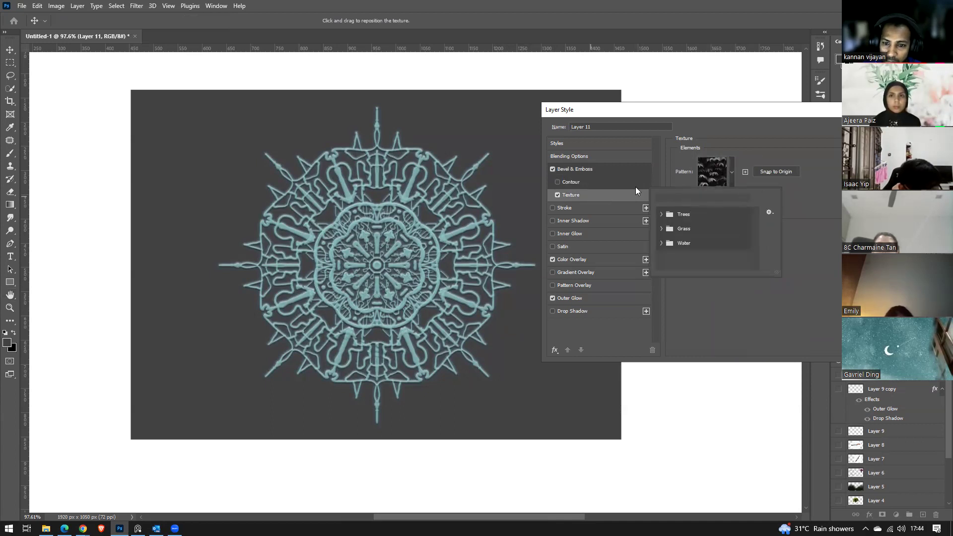
click(557, 194)
click(578, 182)
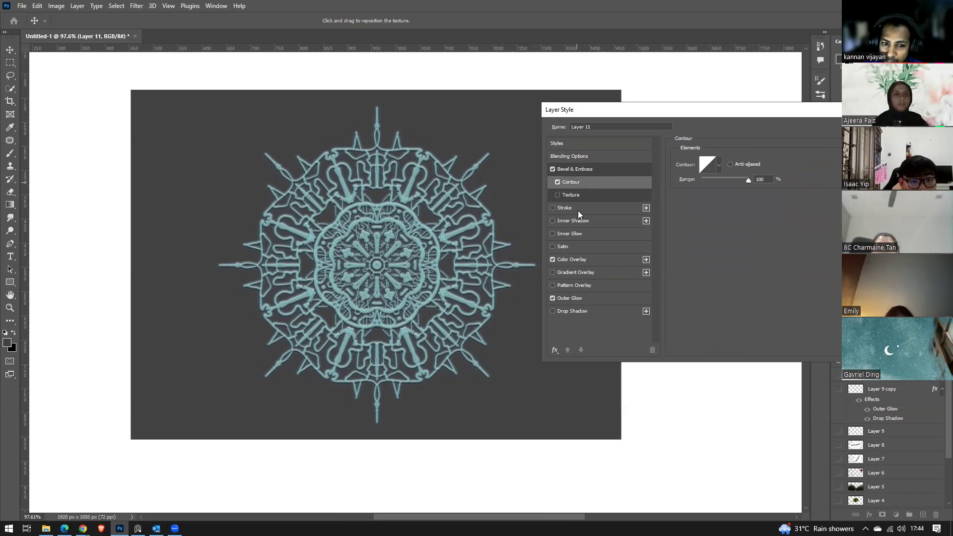
click(557, 182)
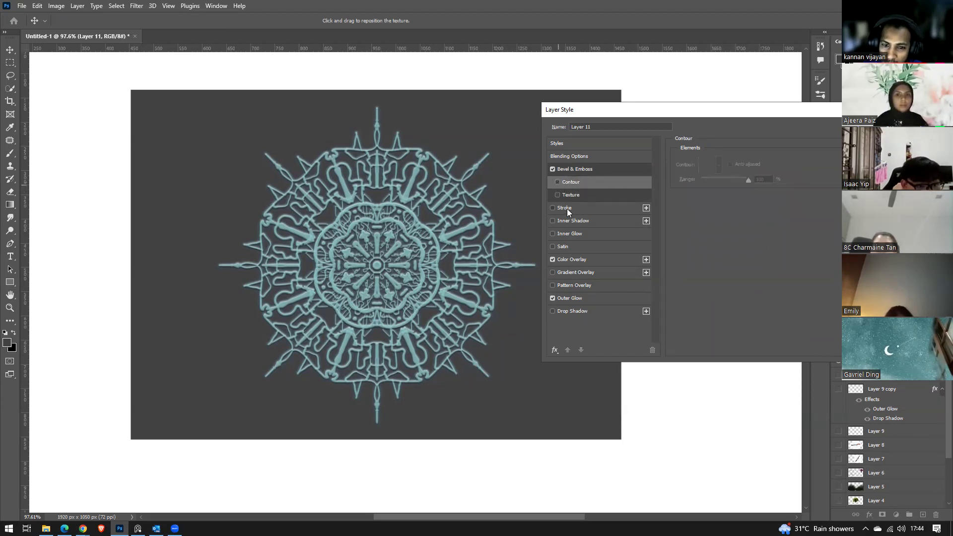
Preview the Stroke and Inner Shadow effects on the line art and turn both off again.
click(556, 209)
click(553, 208)
click(553, 221)
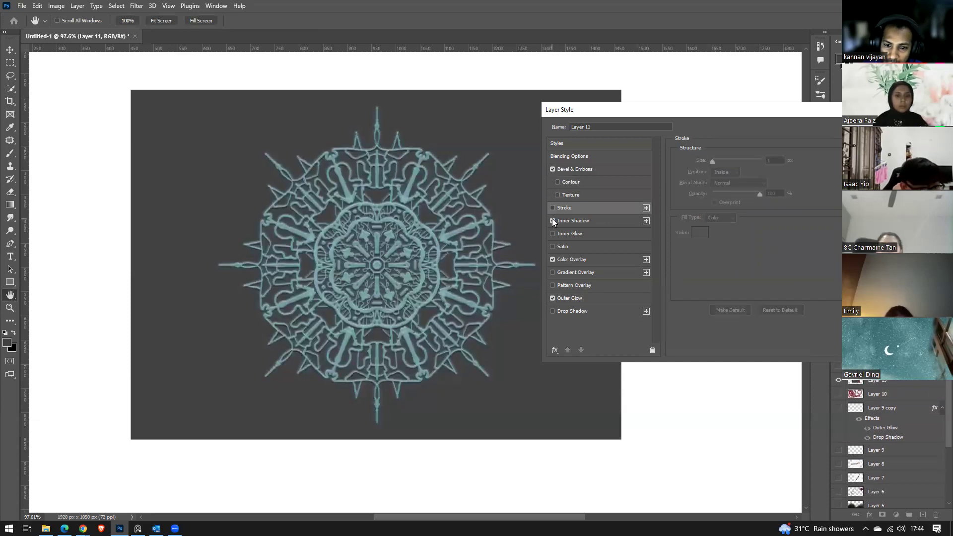
click(552, 220)
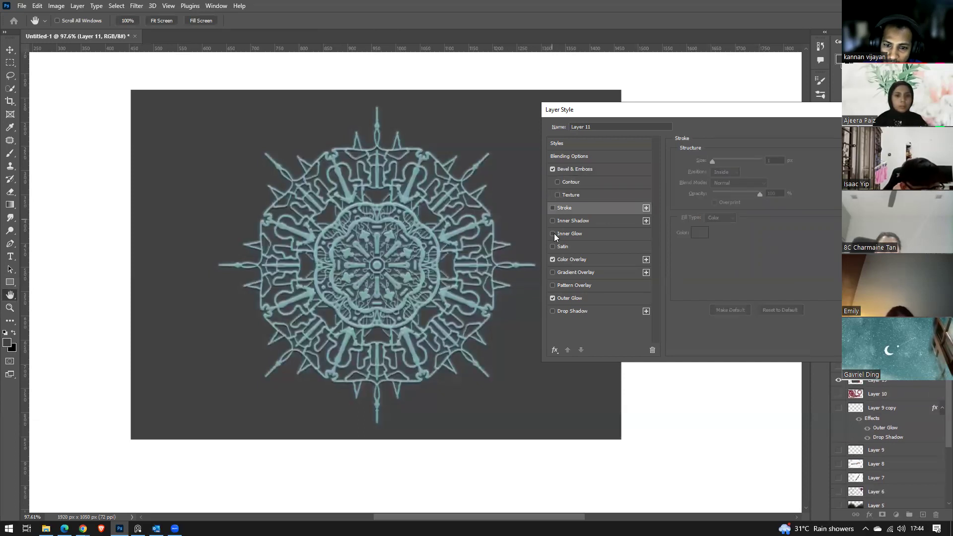
Add a Drop Shadow to the line art and apply the layer style.
click(552, 311)
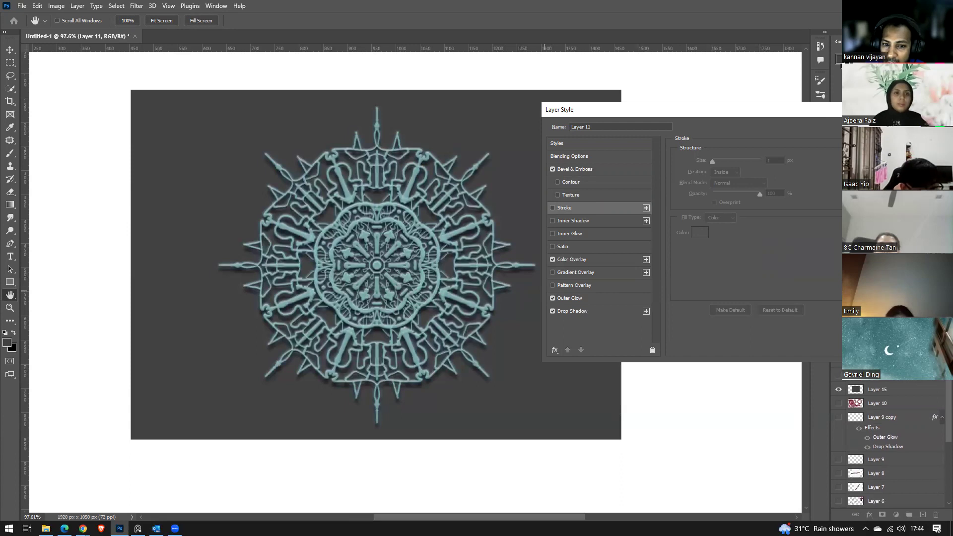
key(Return)
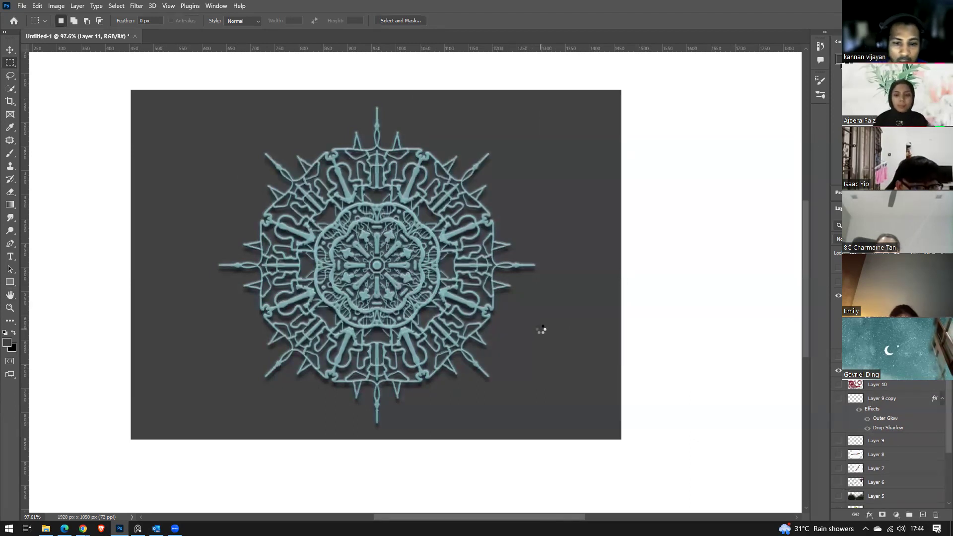
Add the white 60 pt title "SELAMAT HARI RAYA" and centre it along the canvas's upper edge.
key(t)
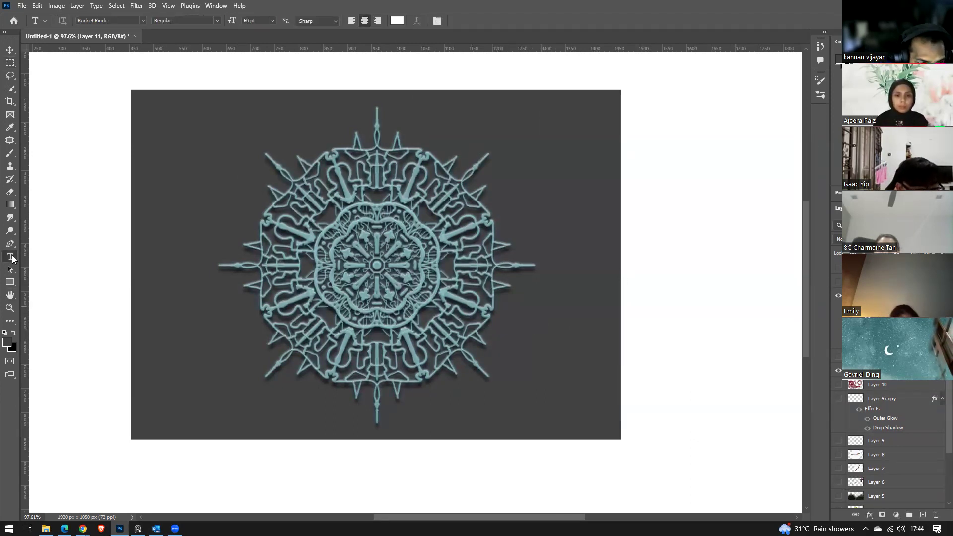
click(249, 122)
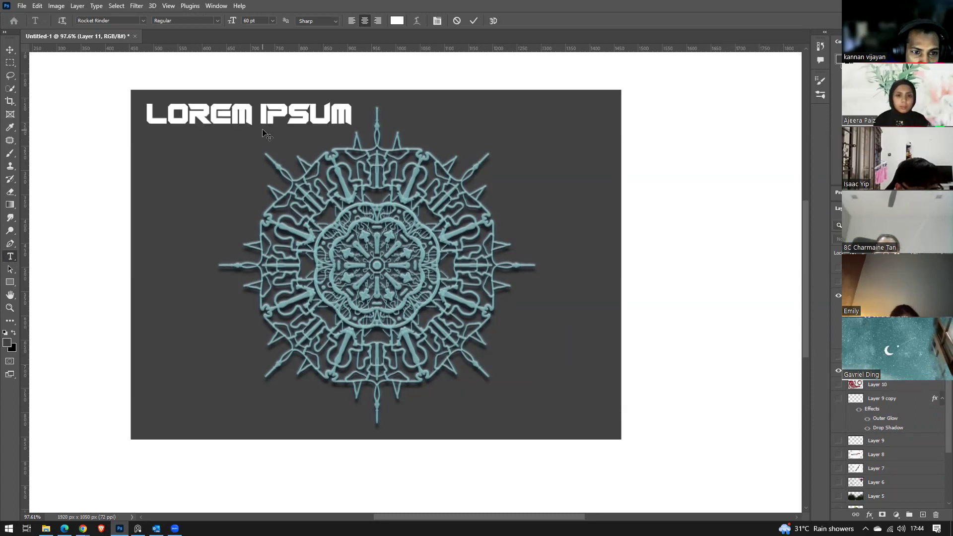
text(SELAM)
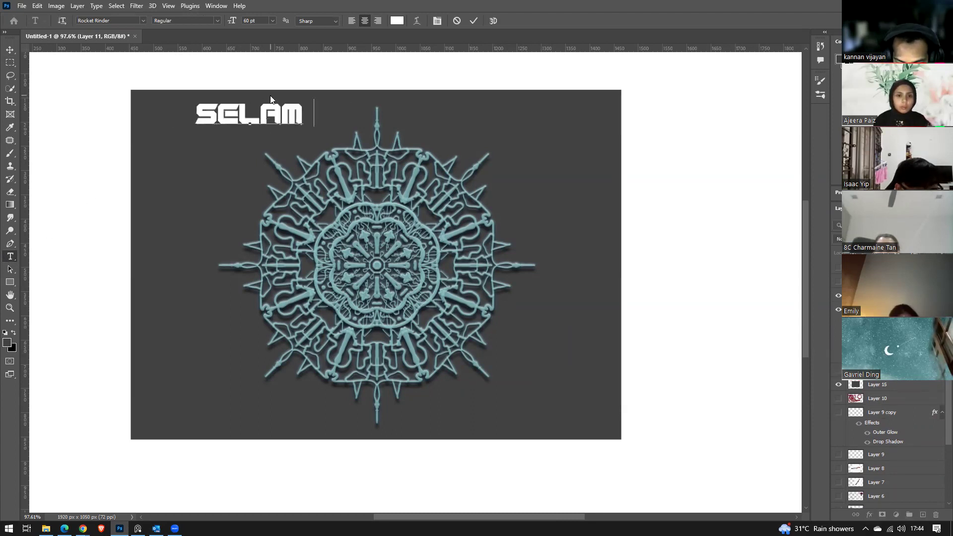
text(AT HAR)
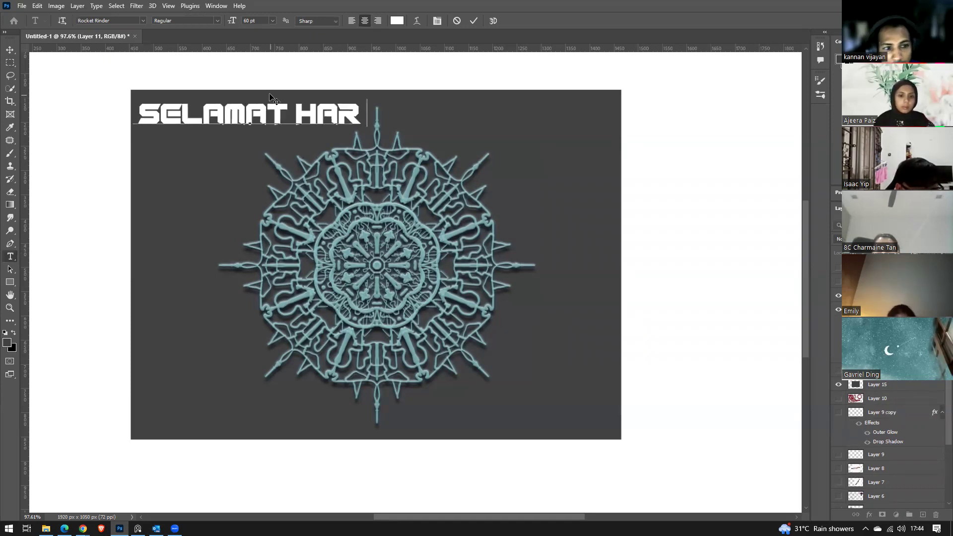
text(I RAYA)
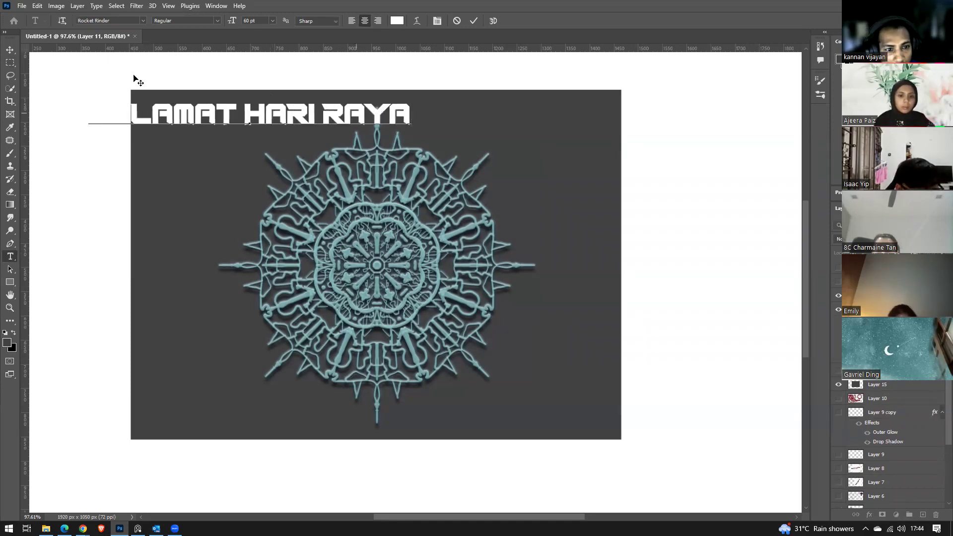
click(10, 50)
drag(345, 130, 443, 132)
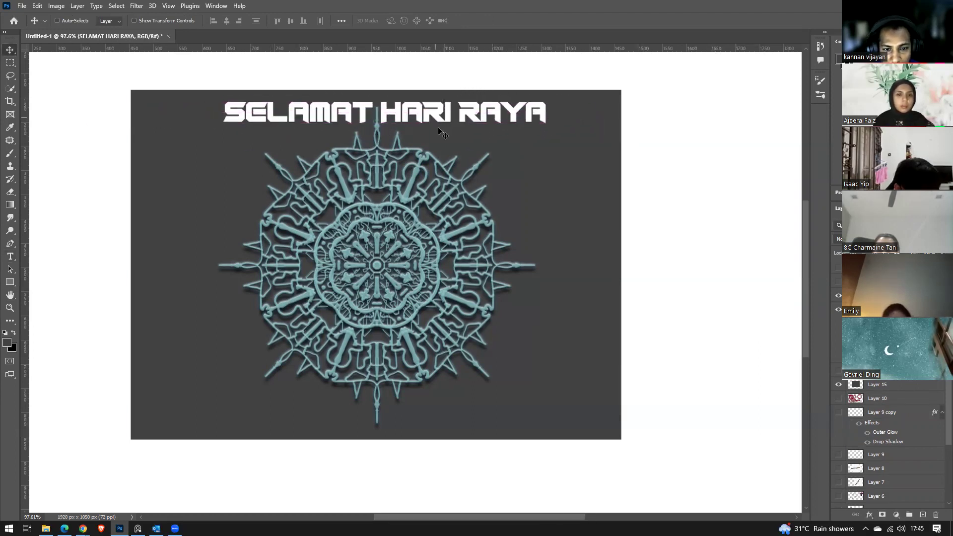
Scale the mandala line art down to roughly three quarters of its size and centre it beneath the title.
ctrl+click(457, 224)
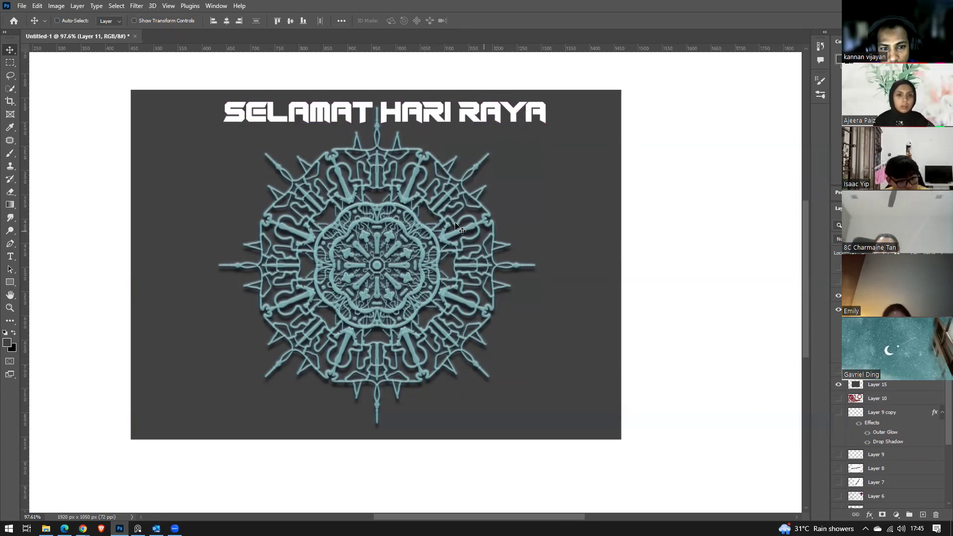
drag(441, 215, 442, 228)
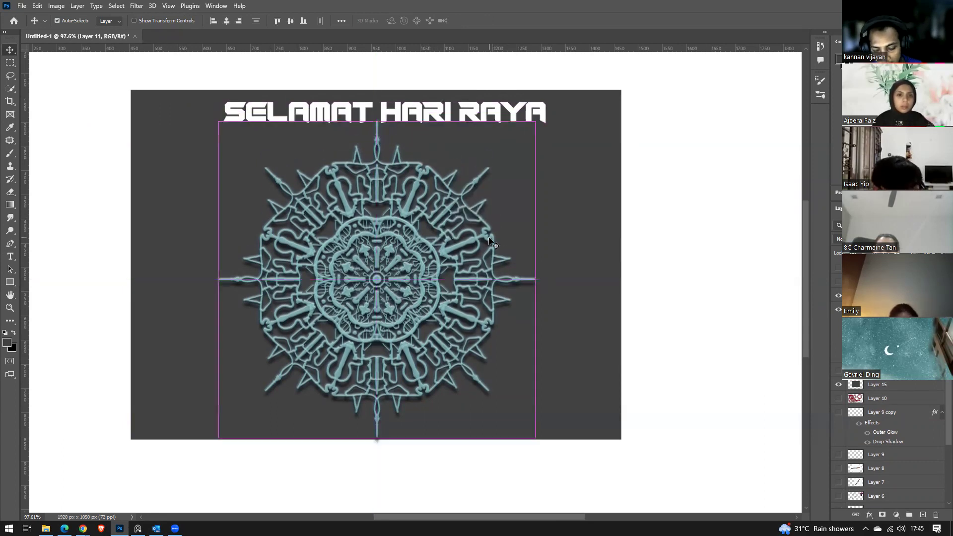
key(ctrl+t)
drag(613, 113, 490, 203)
drag(387, 283, 456, 237)
key(Return)
drag(430, 286, 427, 271)
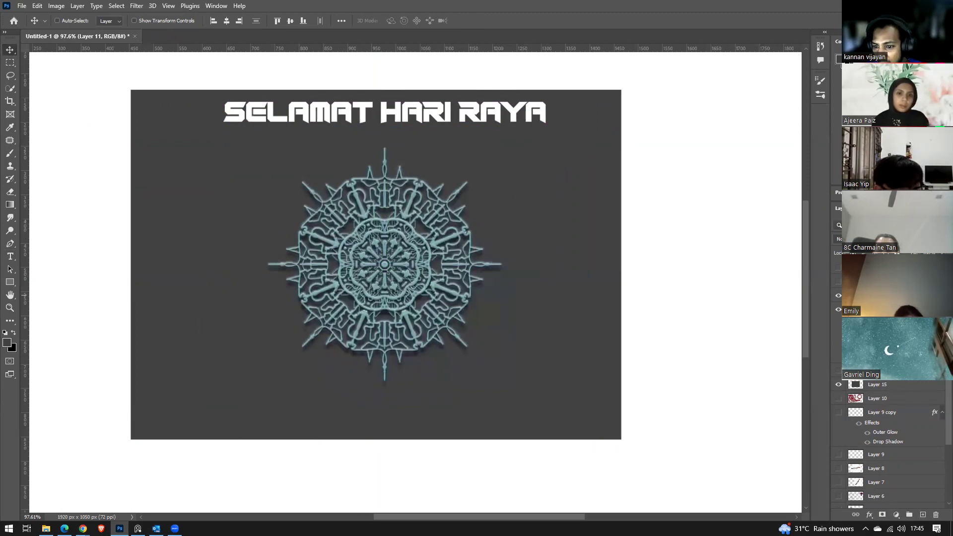
Change the font of the "SELAMAT HARI RAYA" title to café & brewery.
click(878, 283)
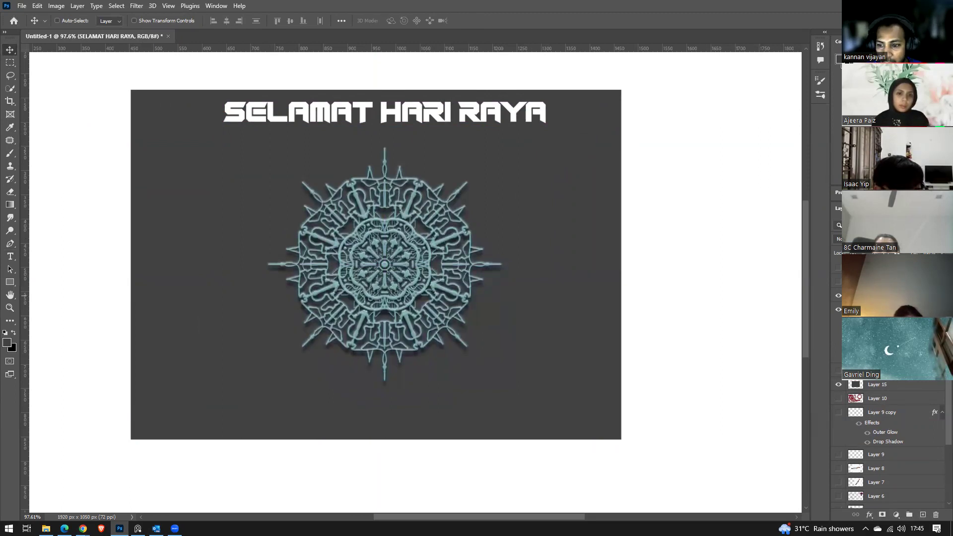
double_click(854, 283)
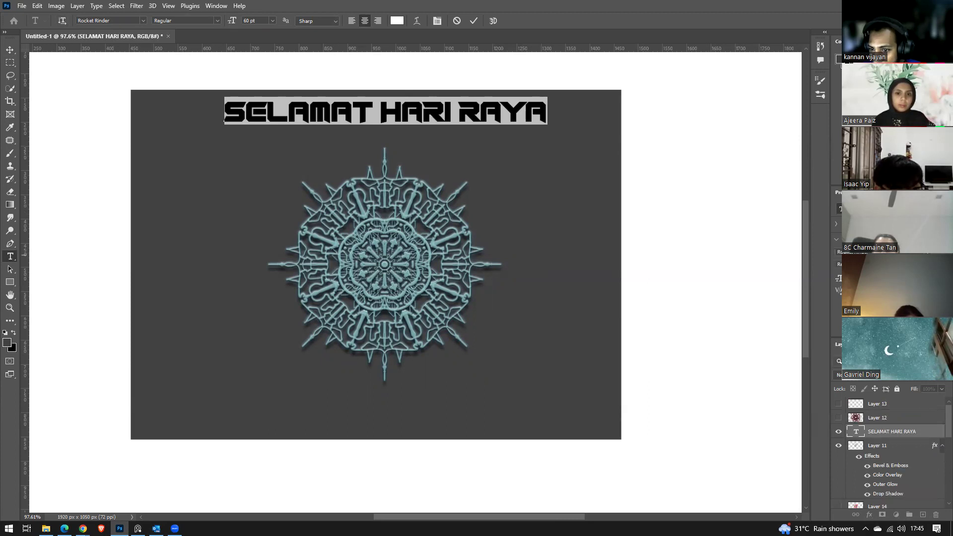
click(838, 252)
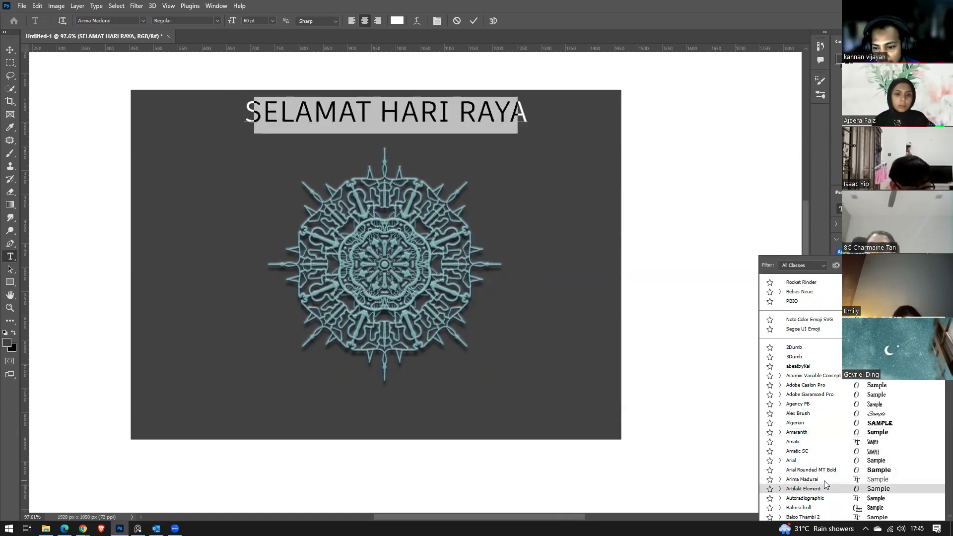
scroll(823, 481, down, 4)
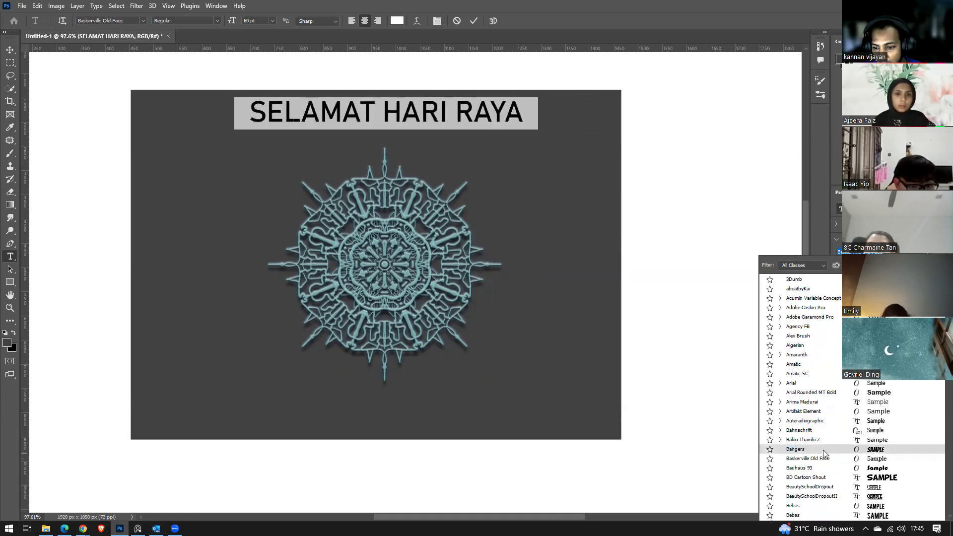
scroll(834, 483, down, 2)
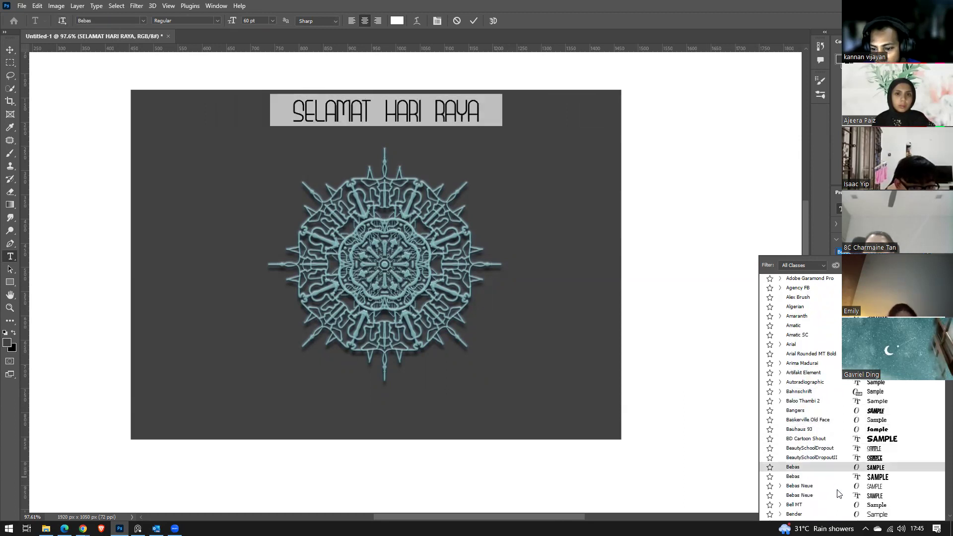
scroll(848, 500, down, 1)
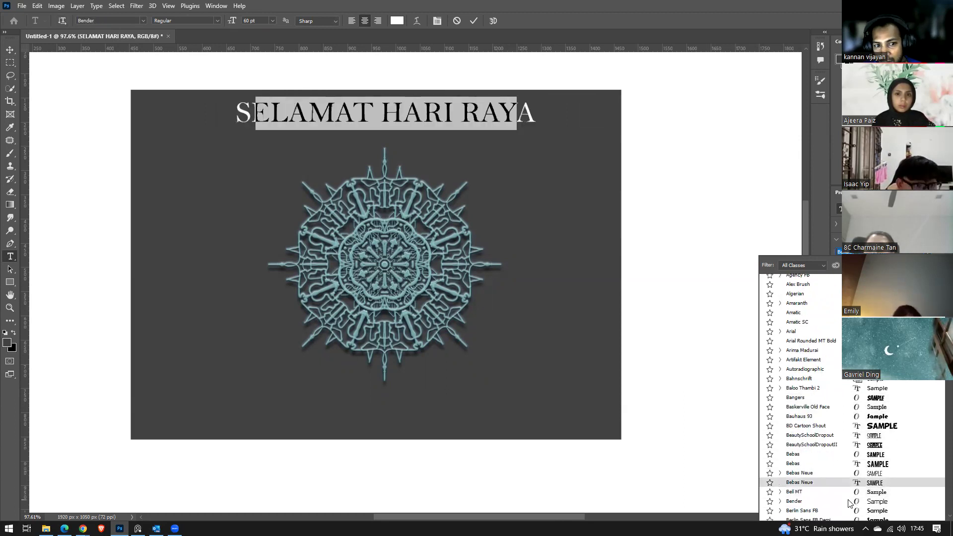
scroll(846, 499, down, 3)
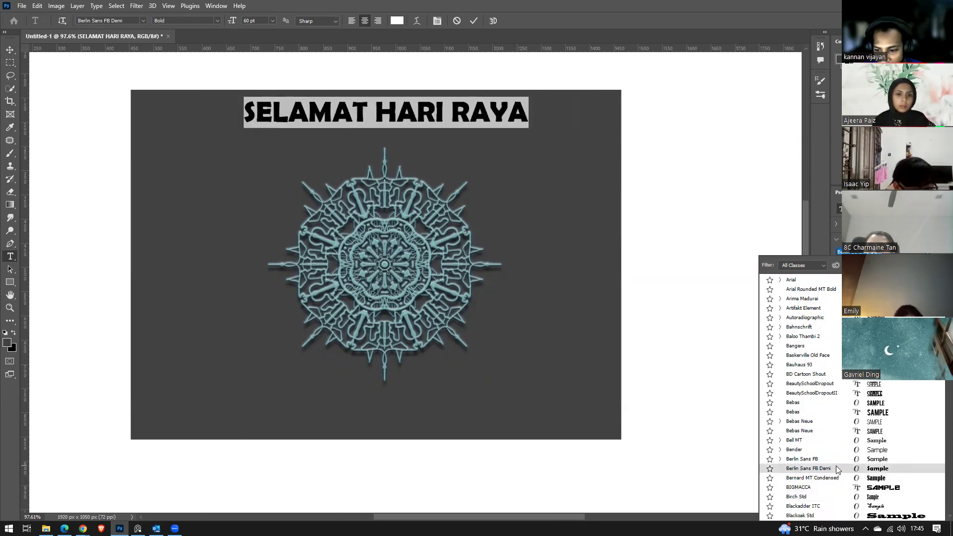
scroll(836, 465, down, 2)
scroll(825, 495, down, 4)
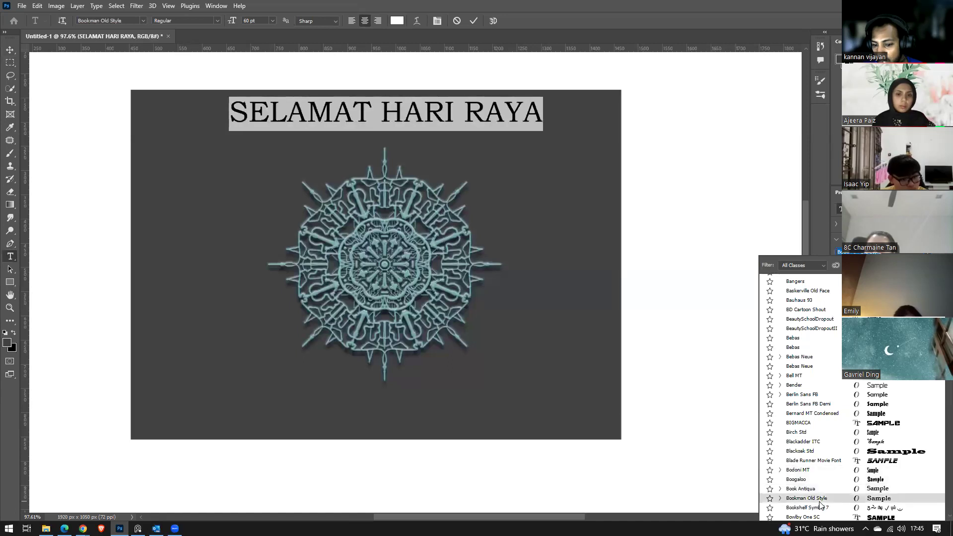
scroll(824, 506, down, 3)
scroll(825, 512, down, 7)
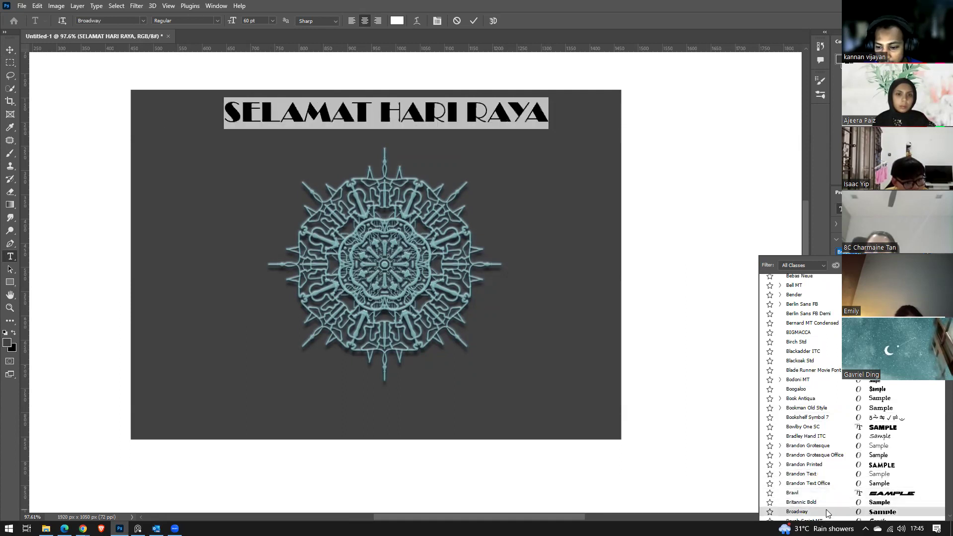
scroll(826, 509, down, 4)
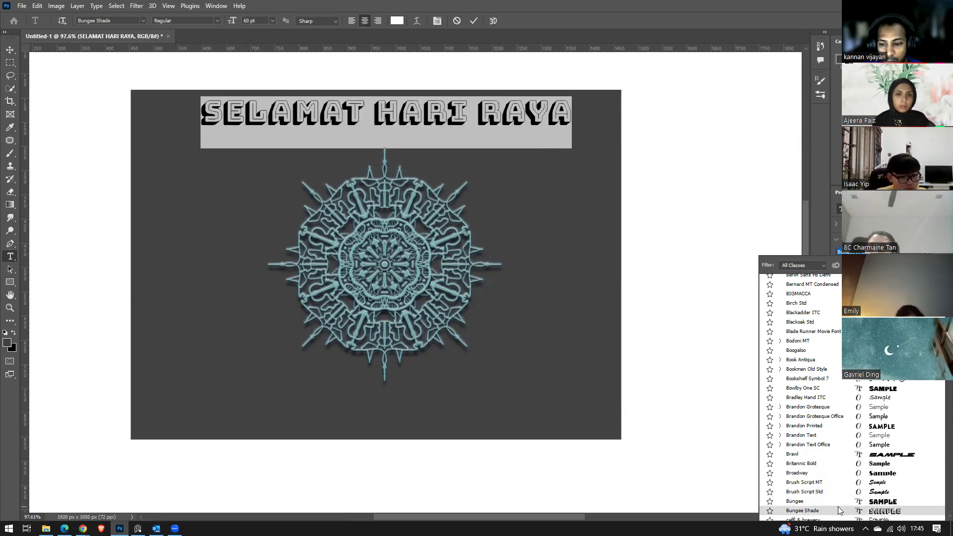
scroll(839, 501, down, 3)
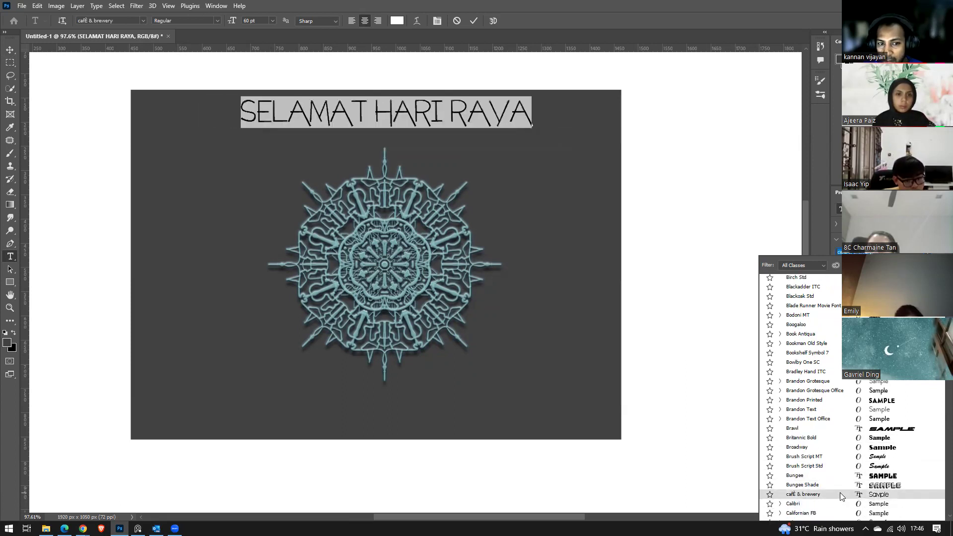
click(840, 493)
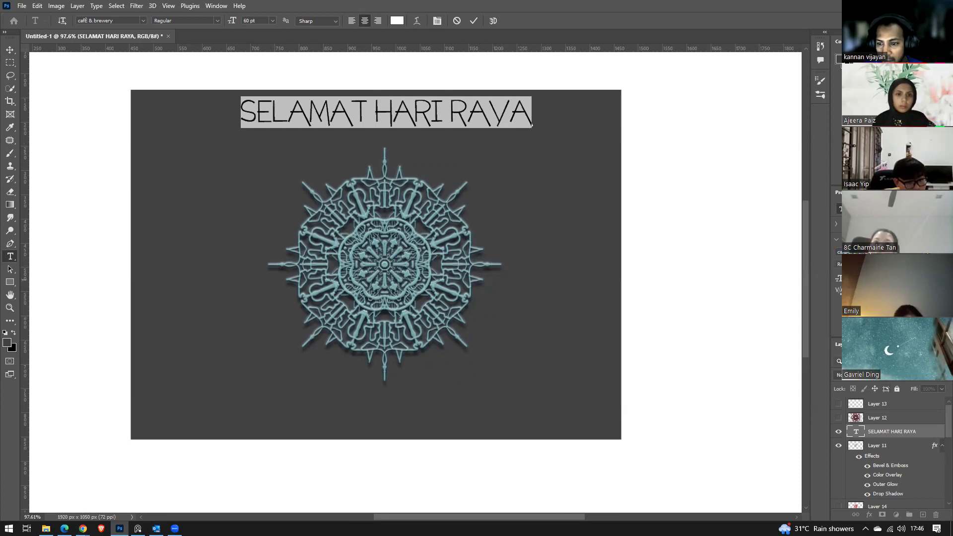
Set the title's font size to 48 pt and pick a very pale, near-white text colour.
click(874, 347)
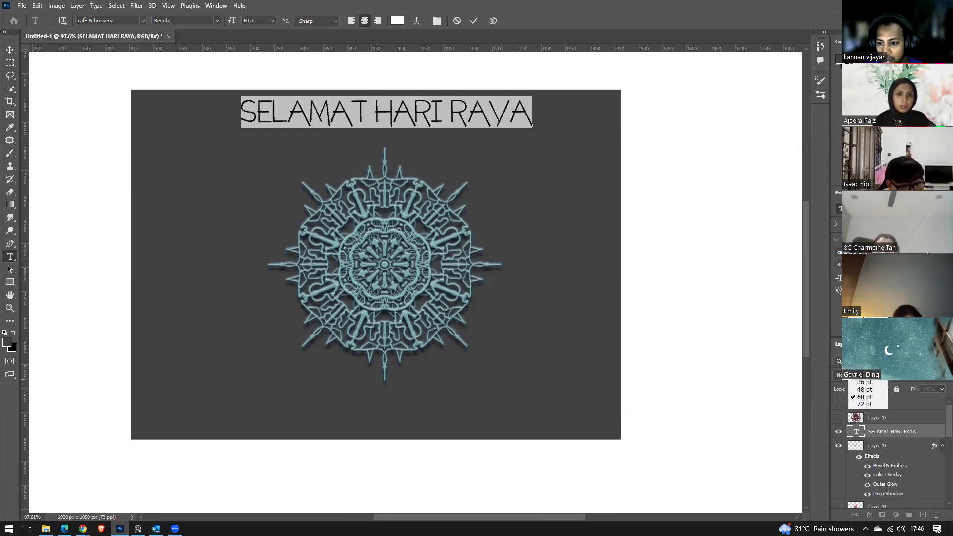
key(Escape)
click(859, 278)
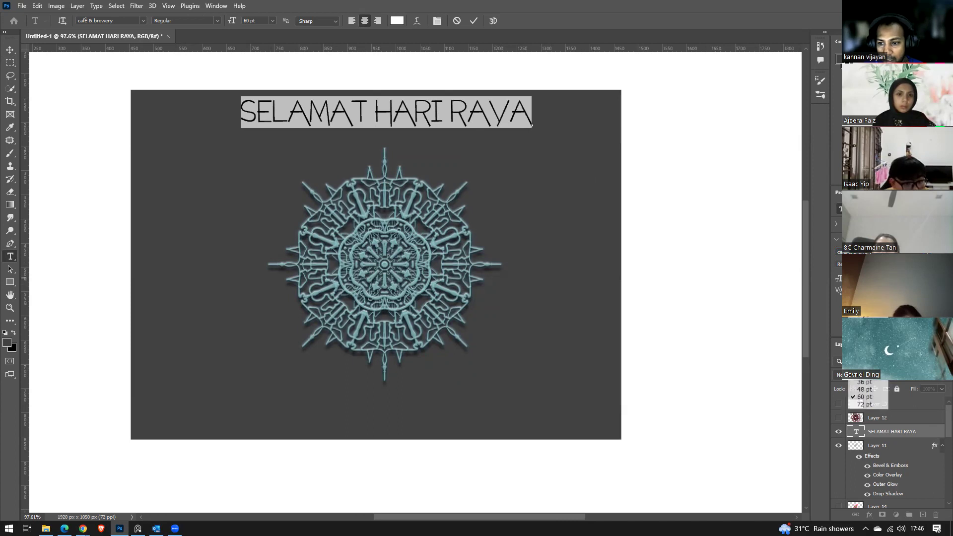
click(859, 389)
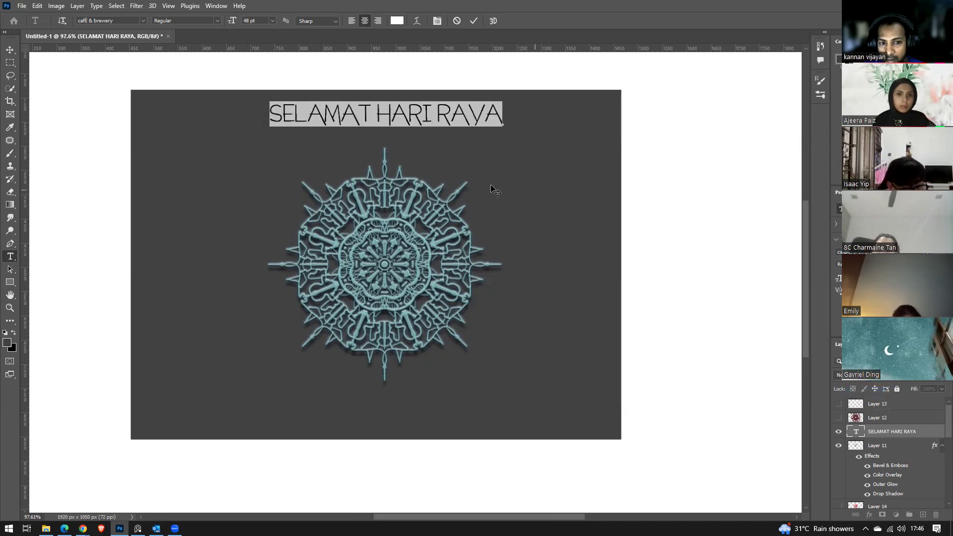
click(397, 20)
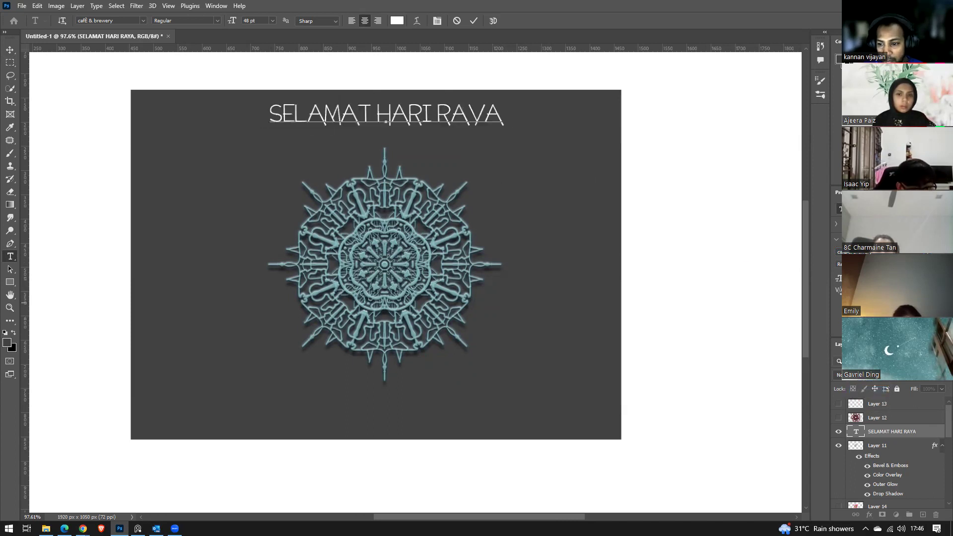
drag(598, 104, 504, 87)
click(728, 86)
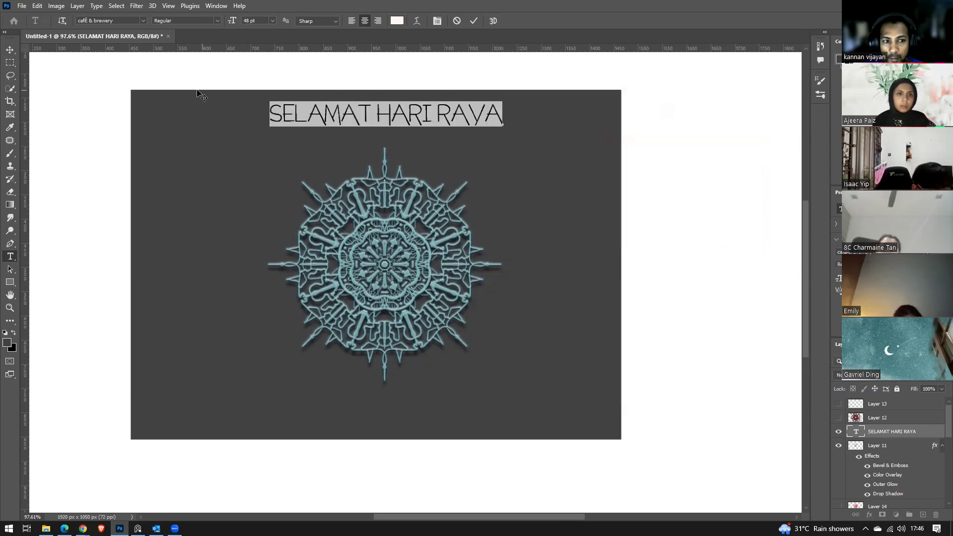
Move the title down closer to the mandala and place a copy of it centred below the mandala.
click(7, 51)
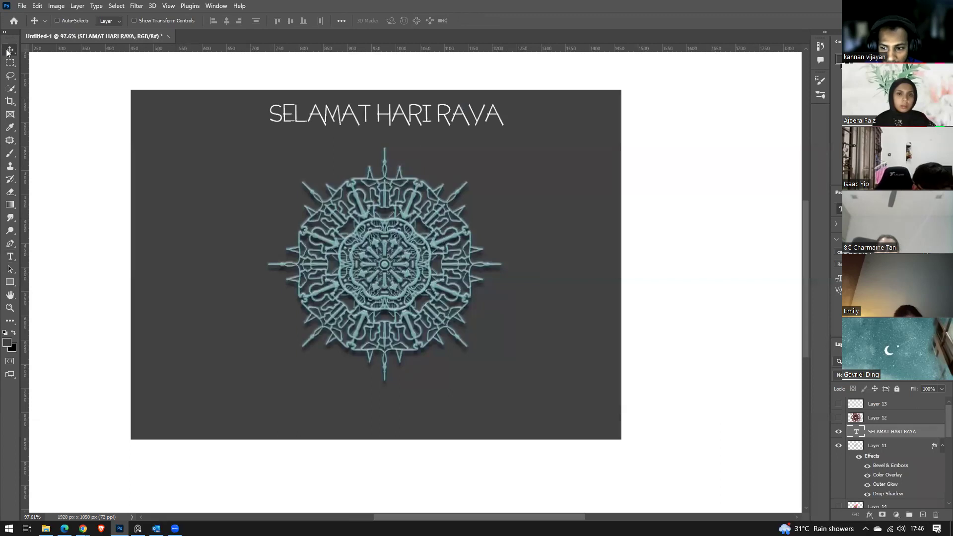
drag(431, 124, 425, 137)
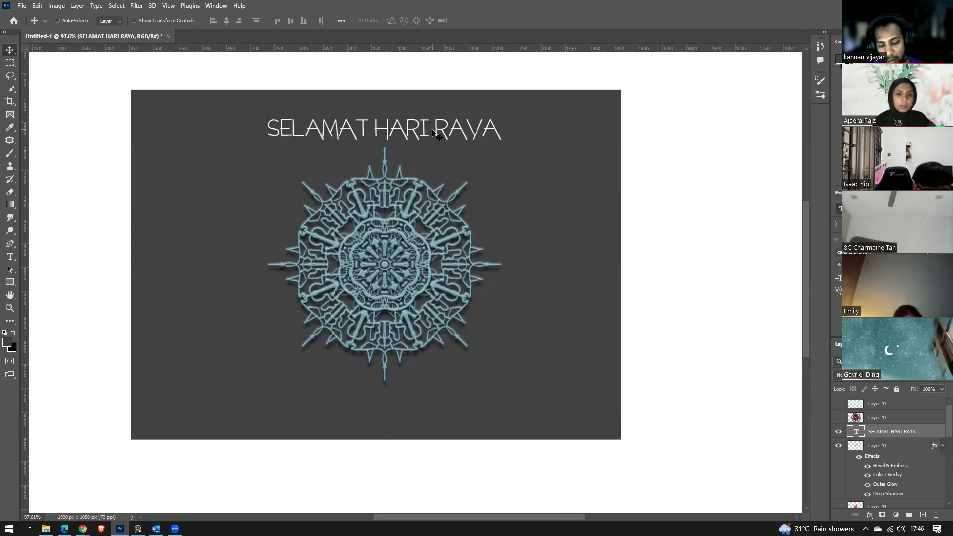
drag(439, 130, 442, 403)
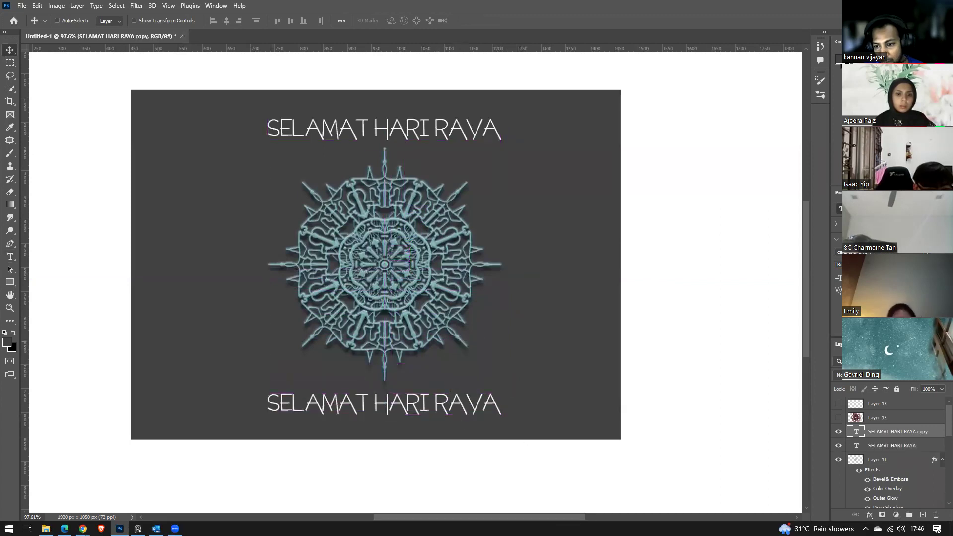
Replace the text of the copied title below the mandala with "2023".
double_click(858, 432)
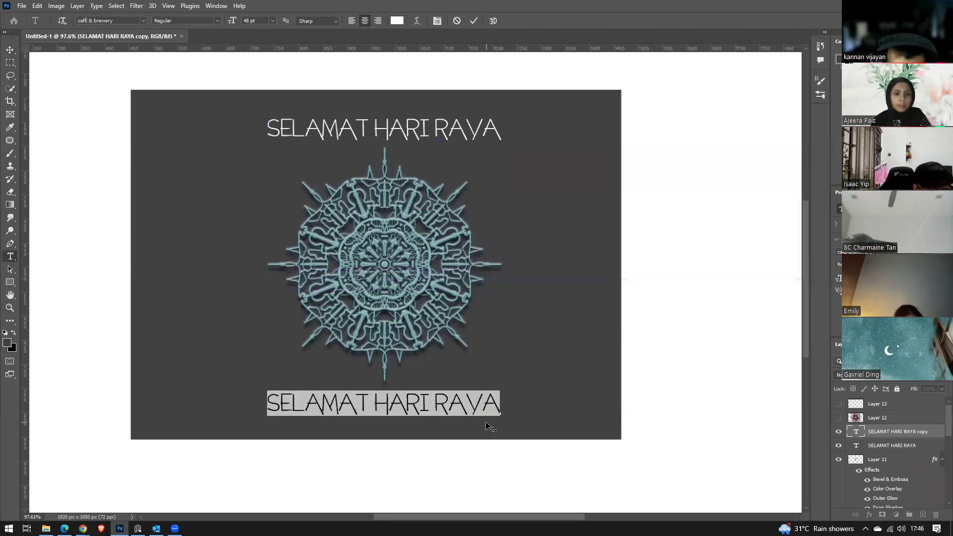
text(202)
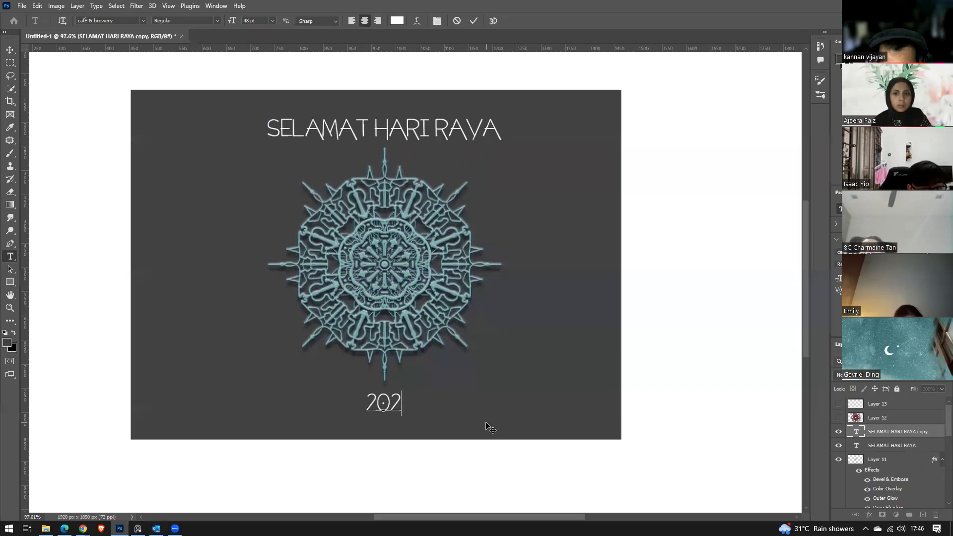
text(3)
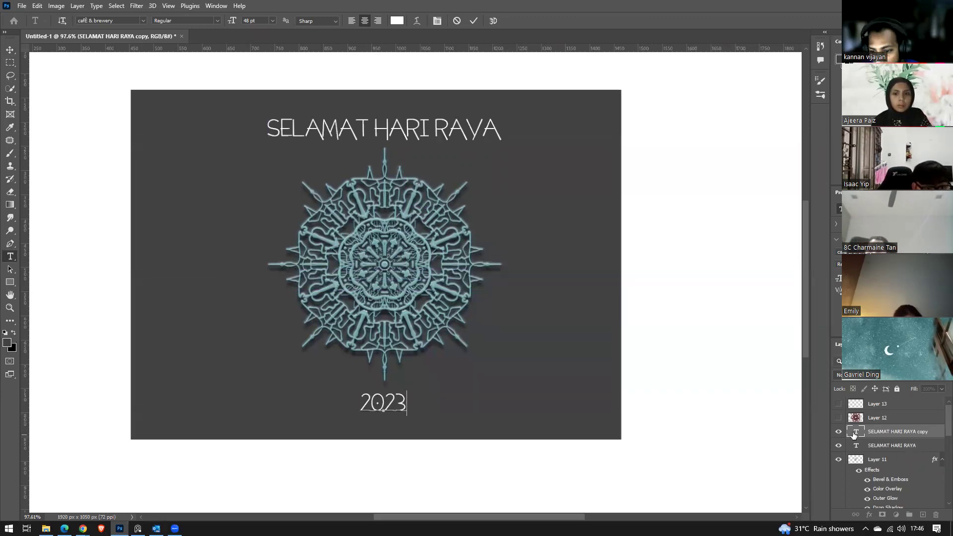
key(ctrl+Return)
key(v)
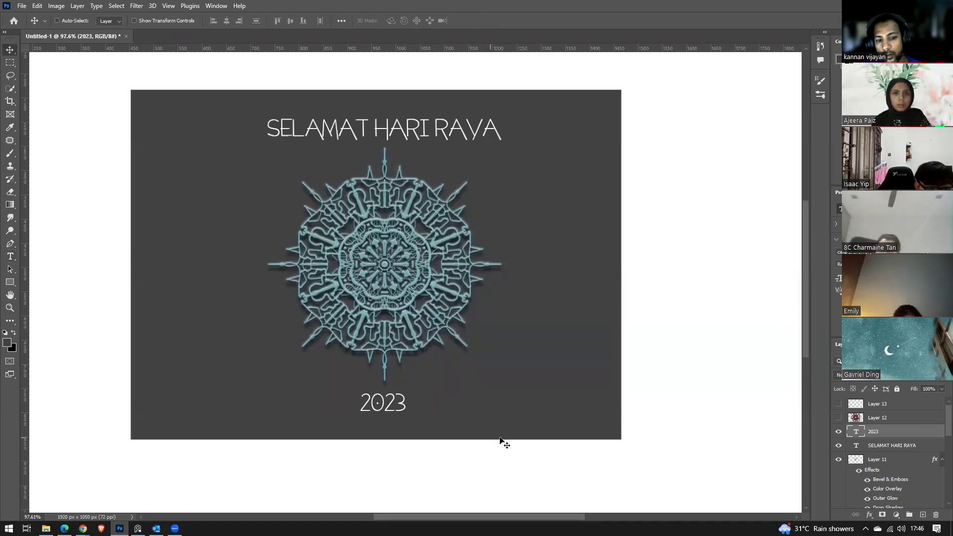
Add a new empty layer directly above the dark background layer, Layer 15, and activate the Gradient tool.
scroll(511, 432, down, 2)
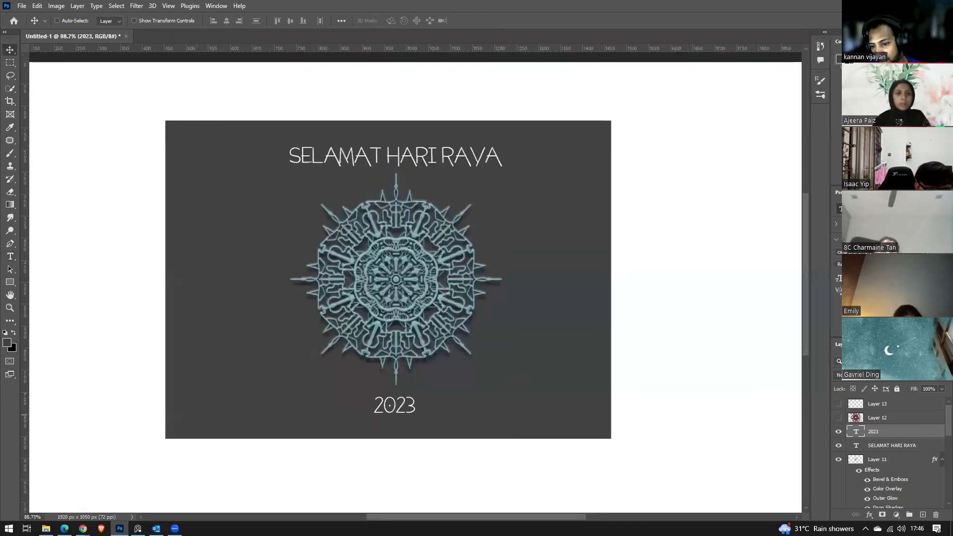
scroll(894, 447, down, 3)
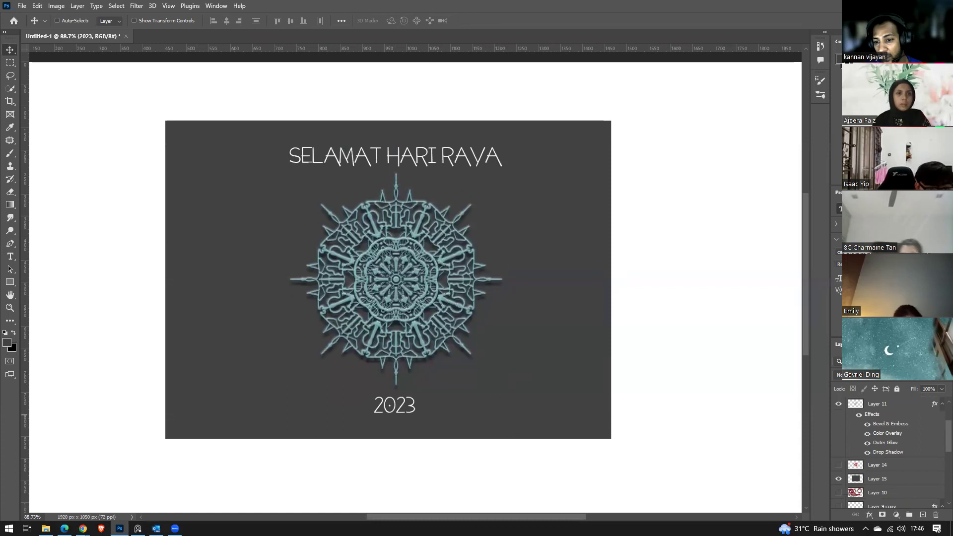
scroll(893, 447, down, 3)
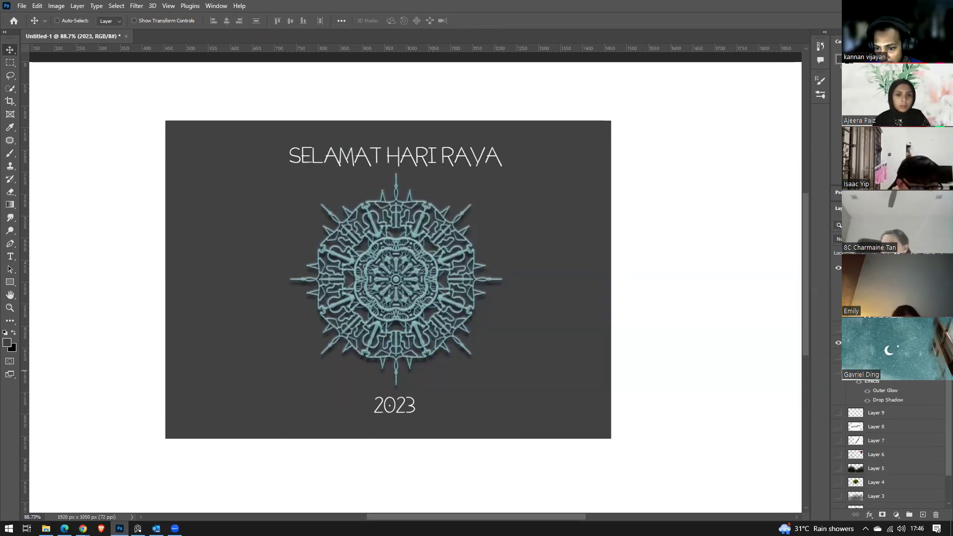
click(923, 514)
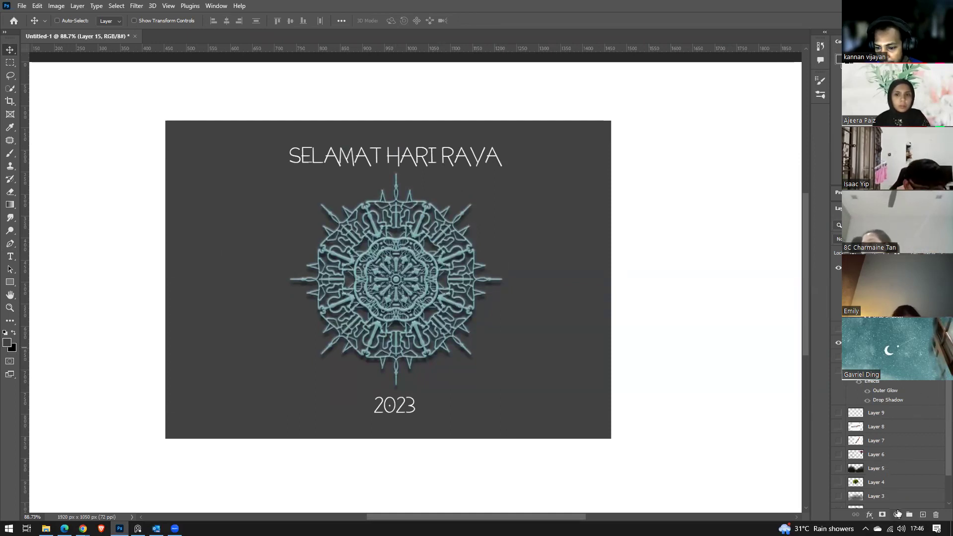
click(923, 514)
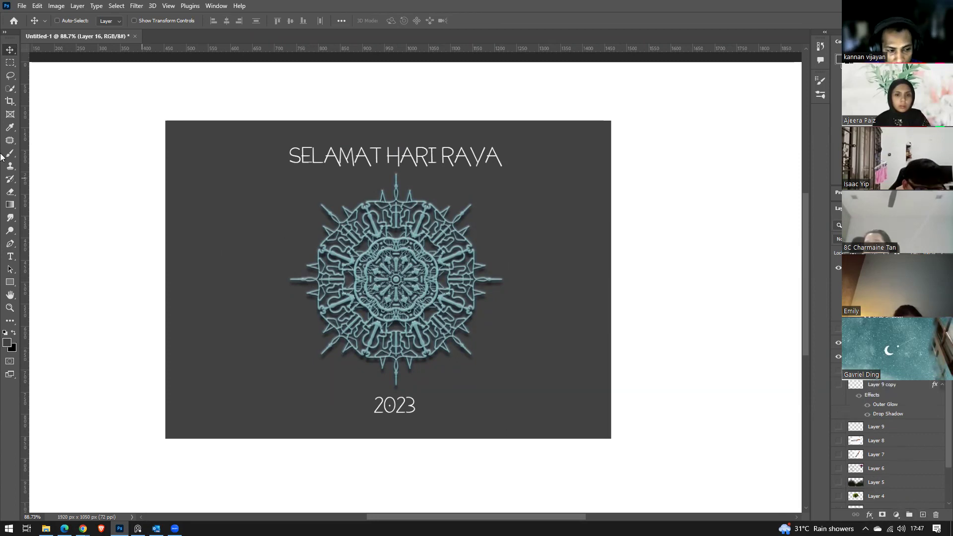
click(11, 206)
right_click(12, 208)
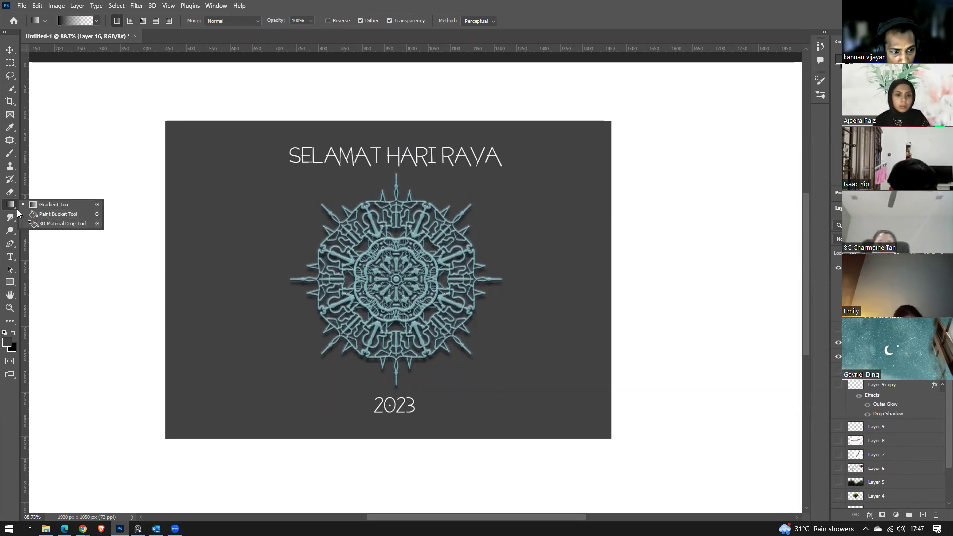
Look through the toolbar customization list as far as the gradient and fill tools, and cancel without changes.
click(13, 323)
click(33, 322)
scroll(381, 255, down, 10)
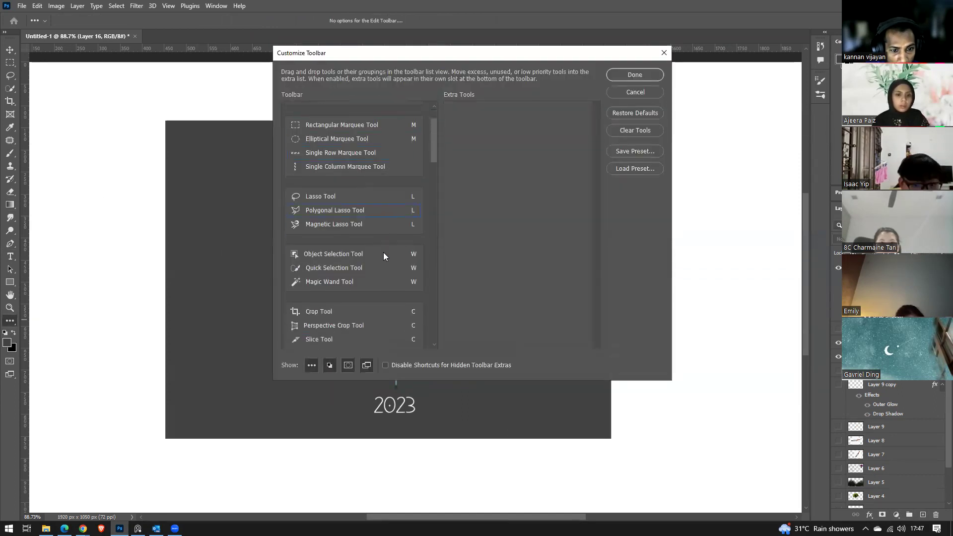
scroll(367, 277, down, 8)
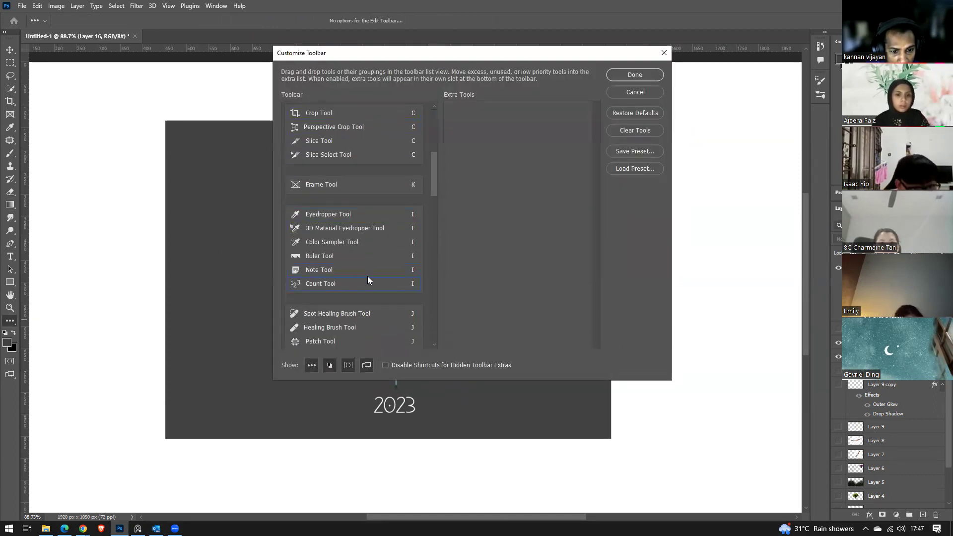
scroll(367, 275, down, 4)
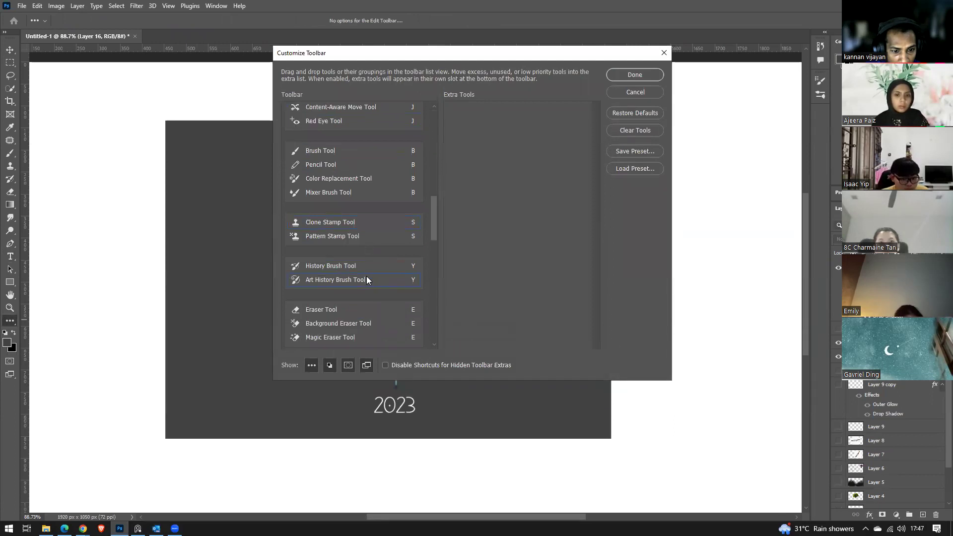
click(318, 256)
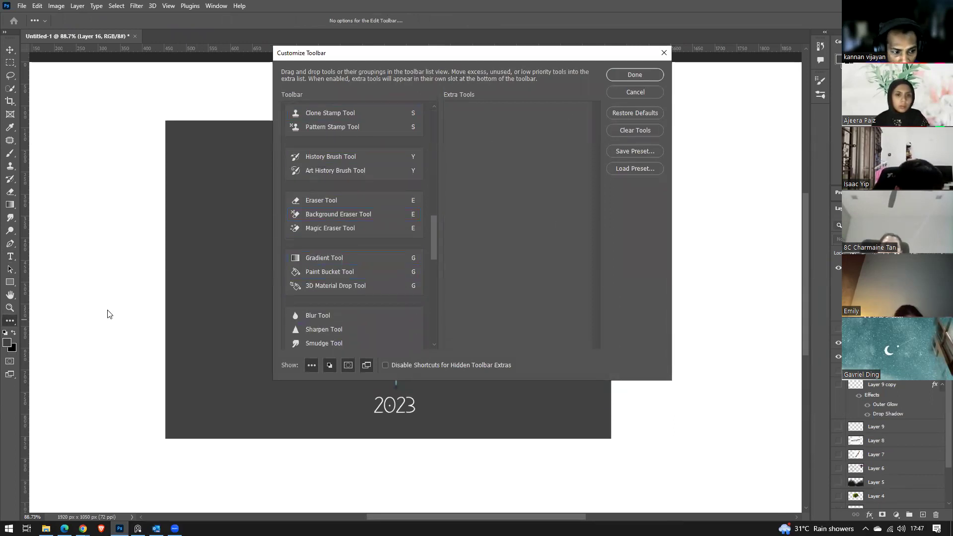
click(646, 92)
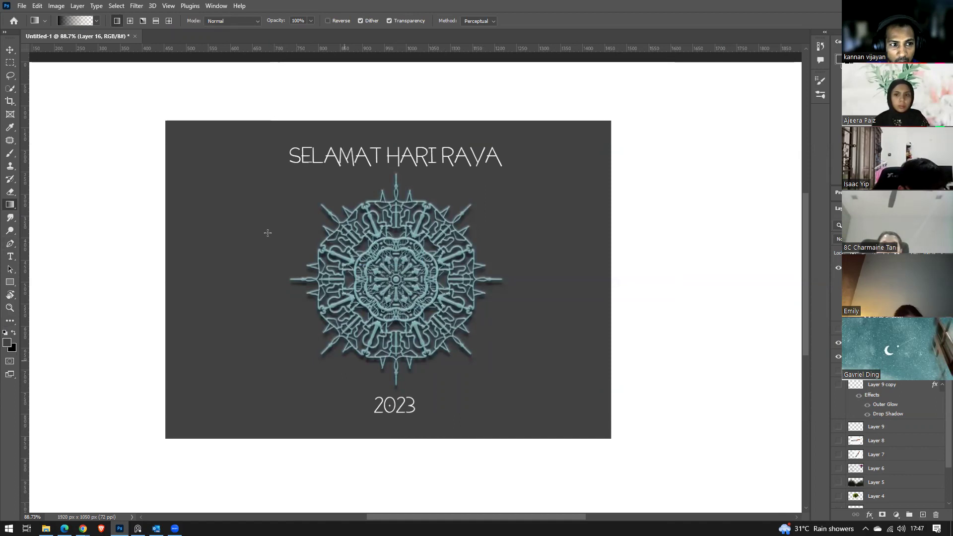
Set the gradient's starting colour stop to orange #f5af19, keeping the fade from 100% opacity to 0% at the far end.
click(76, 21)
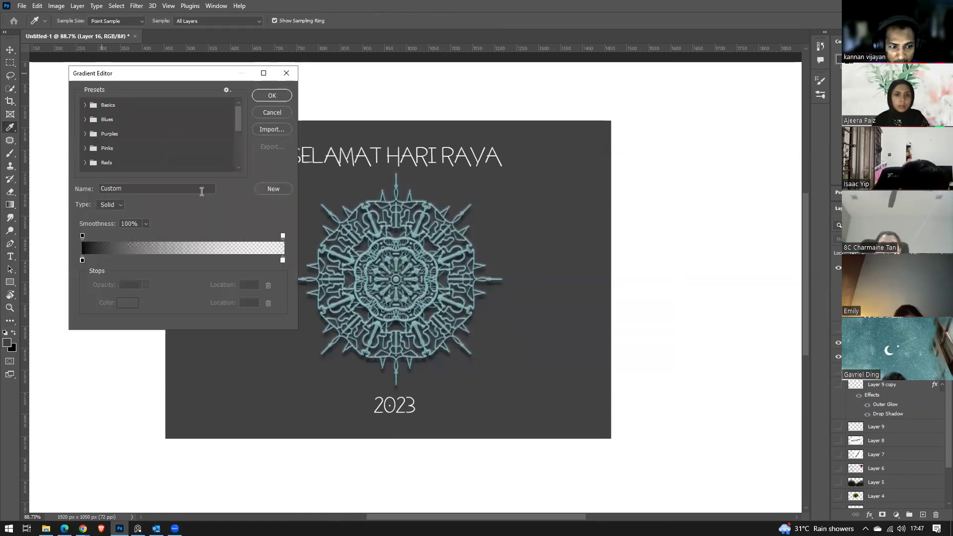
click(83, 261)
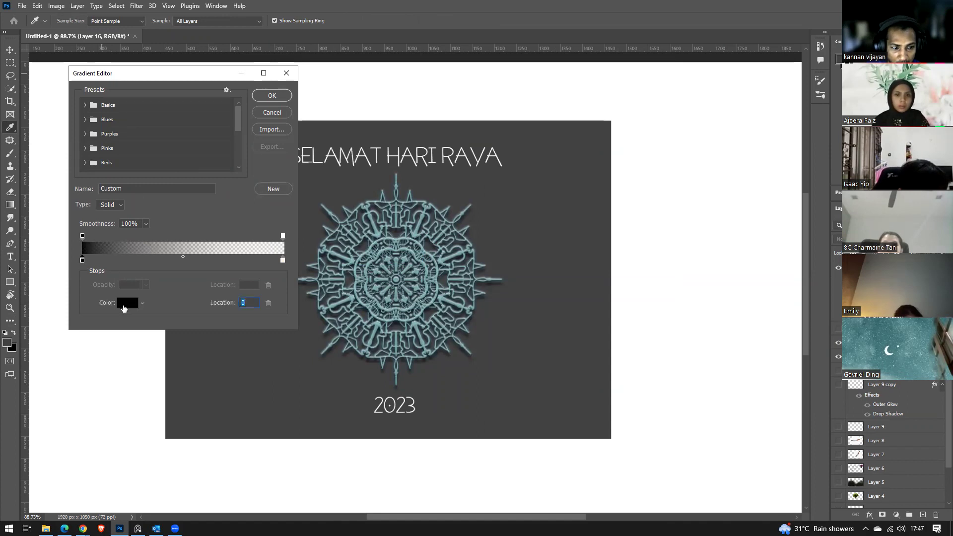
click(124, 304)
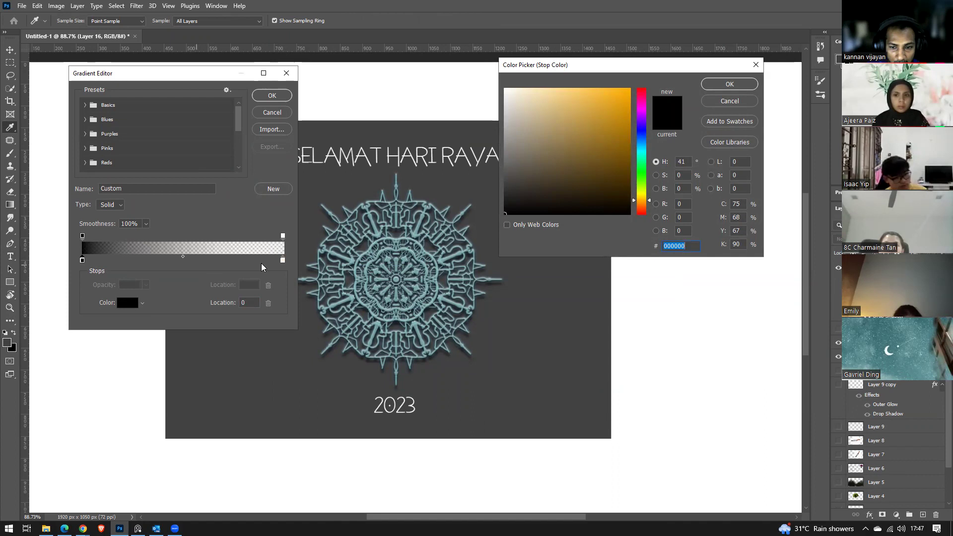
click(617, 95)
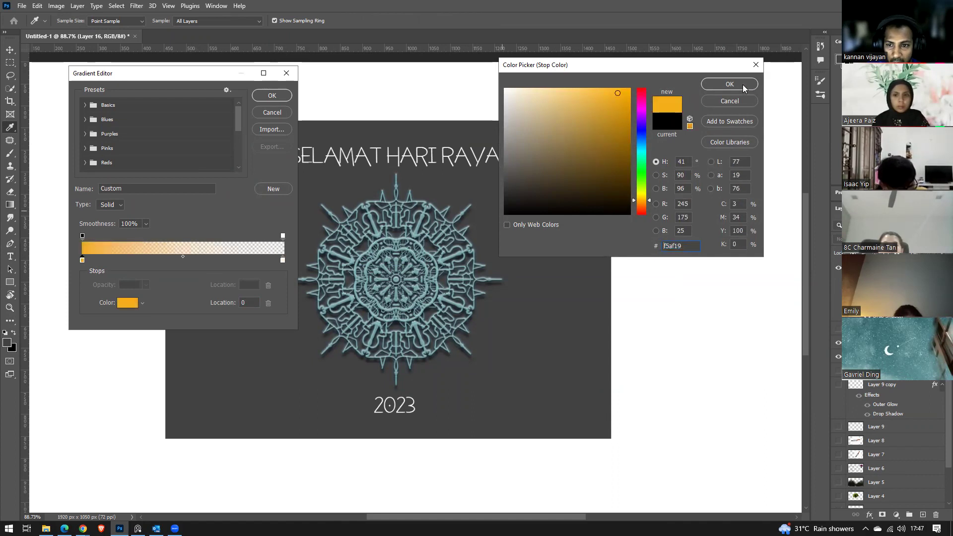
click(729, 84)
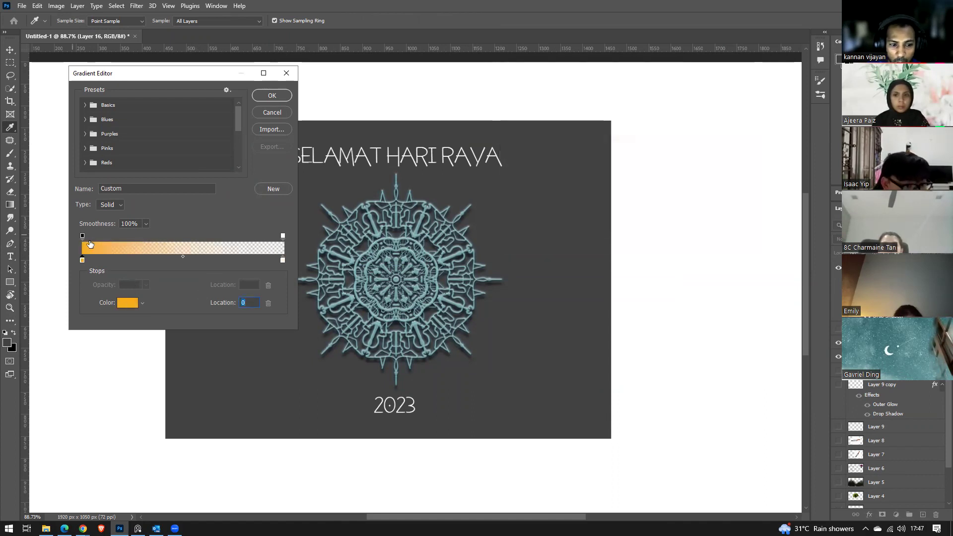
click(283, 259)
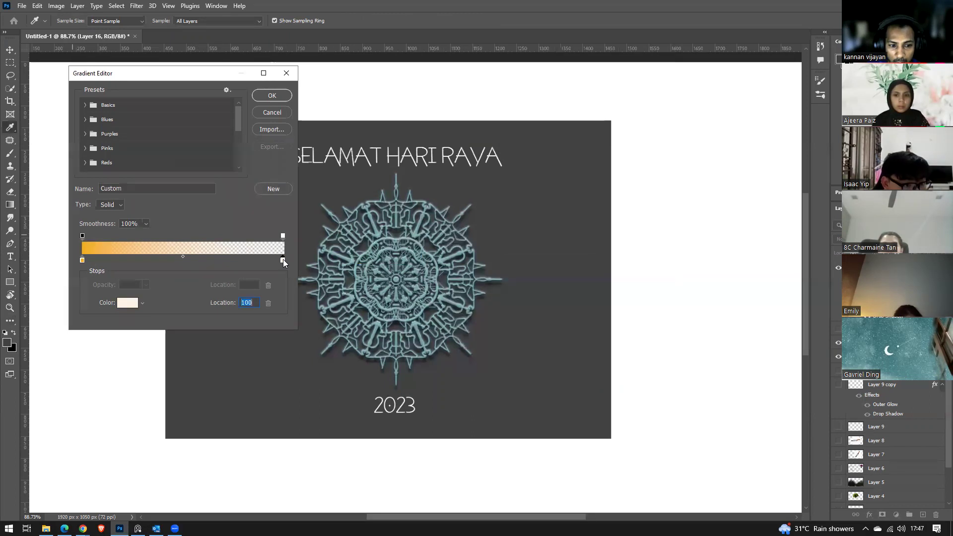
click(282, 236)
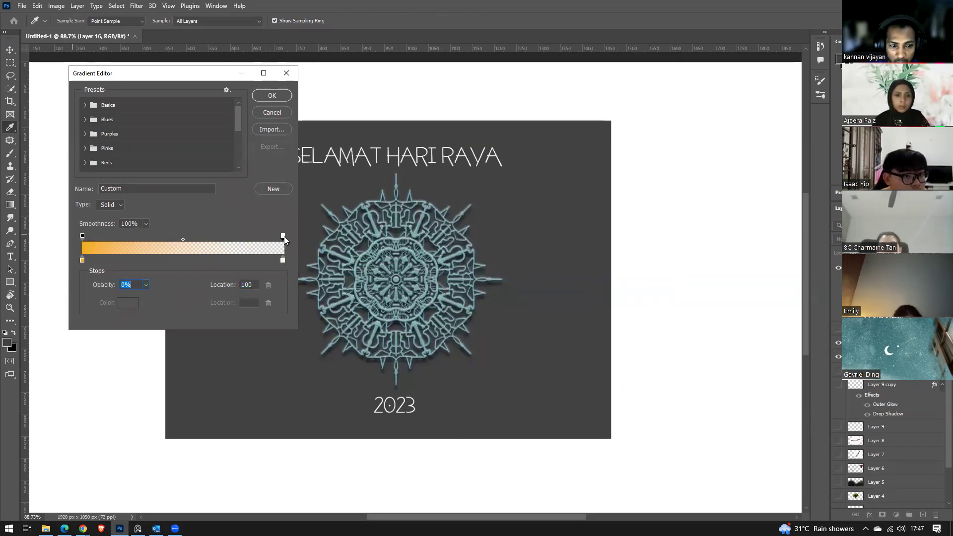
click(82, 236)
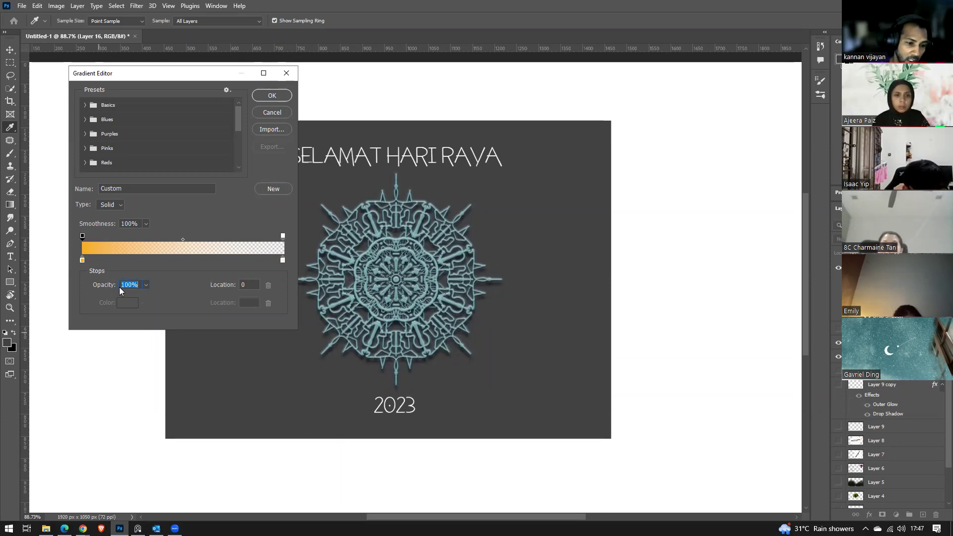
click(282, 260)
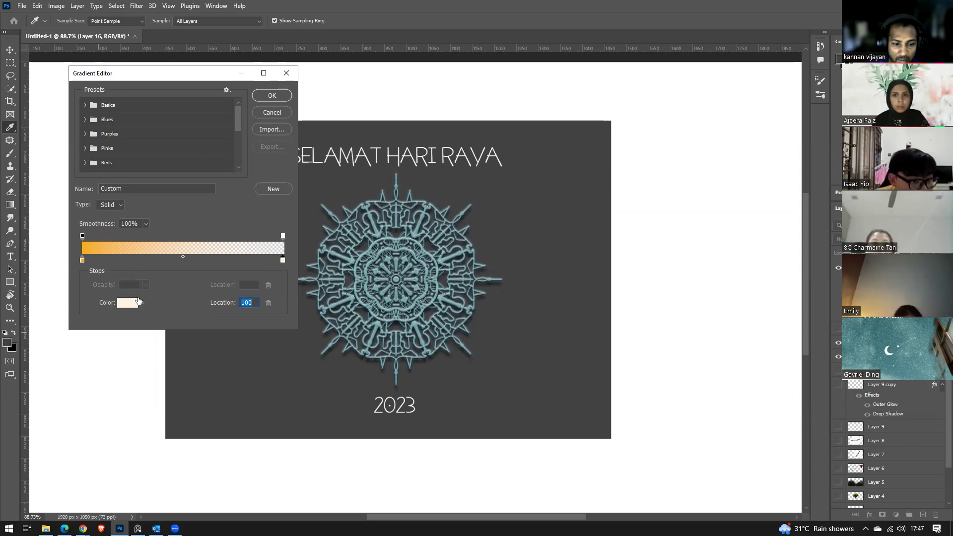
click(273, 95)
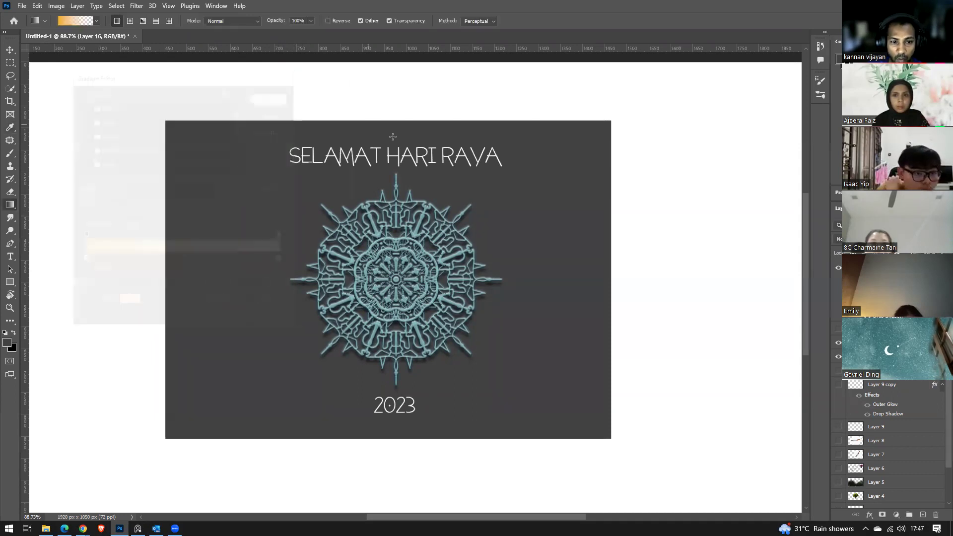
Try an upward orange gradient across the whole canvas and undo it.
drag(401, 426, 420, 163)
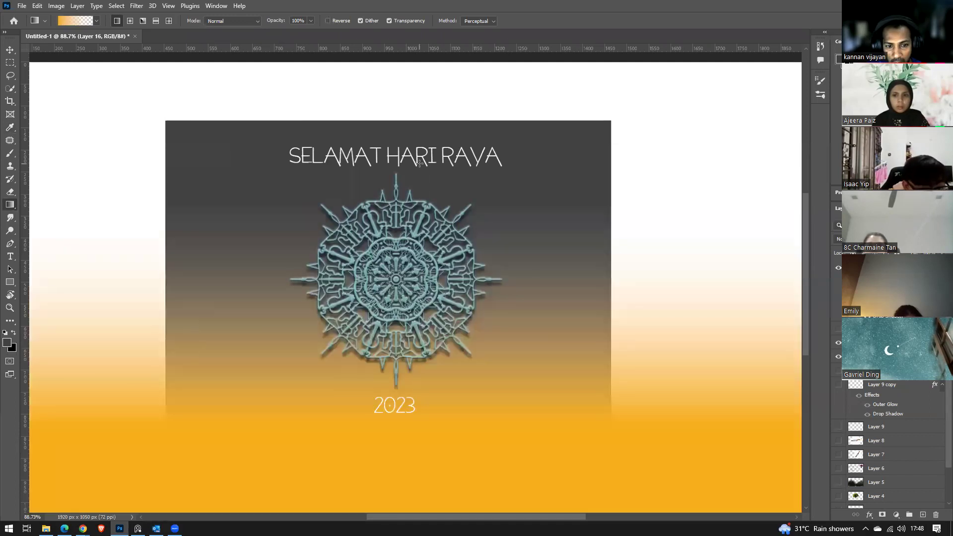
key(ctrl+z)
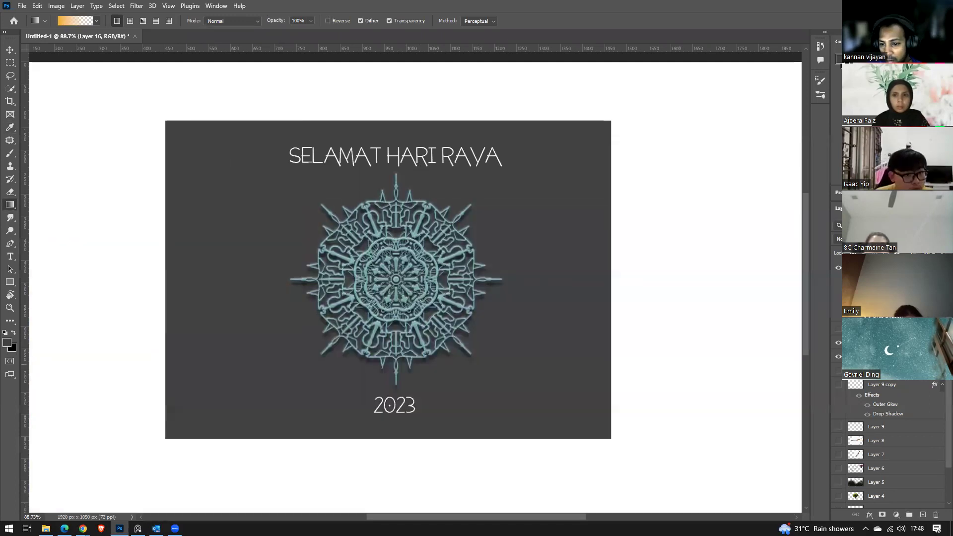
Select the dark rectangle's area and draw an orange-to-transparent gradient inside it from its lower edge up to the mandala's upper part.
key(ctrl+z)
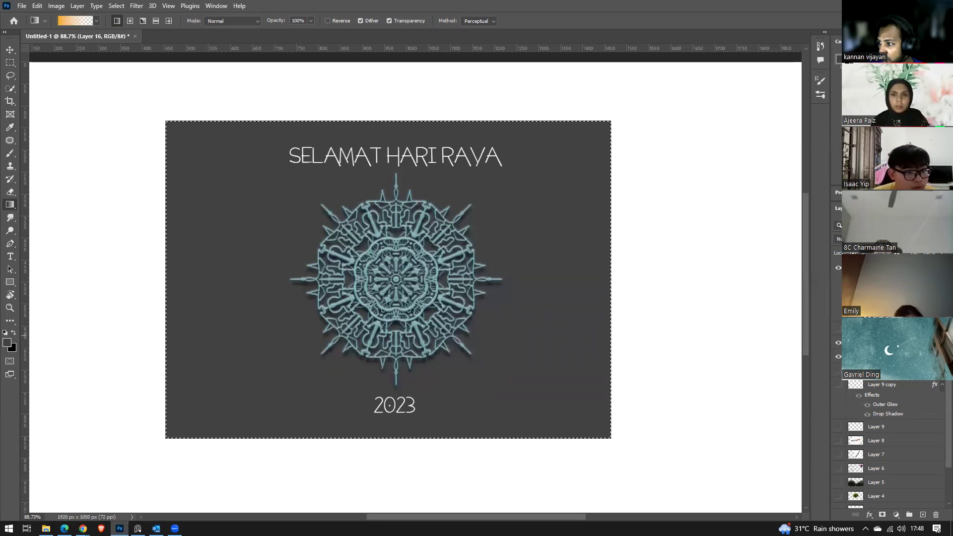
key(ctrl+d)
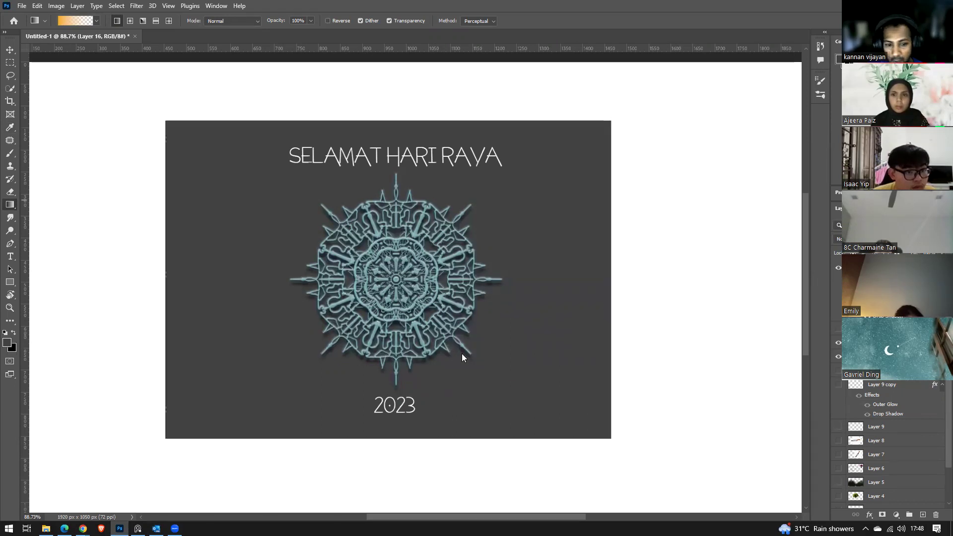
key(ctrl+shift+d)
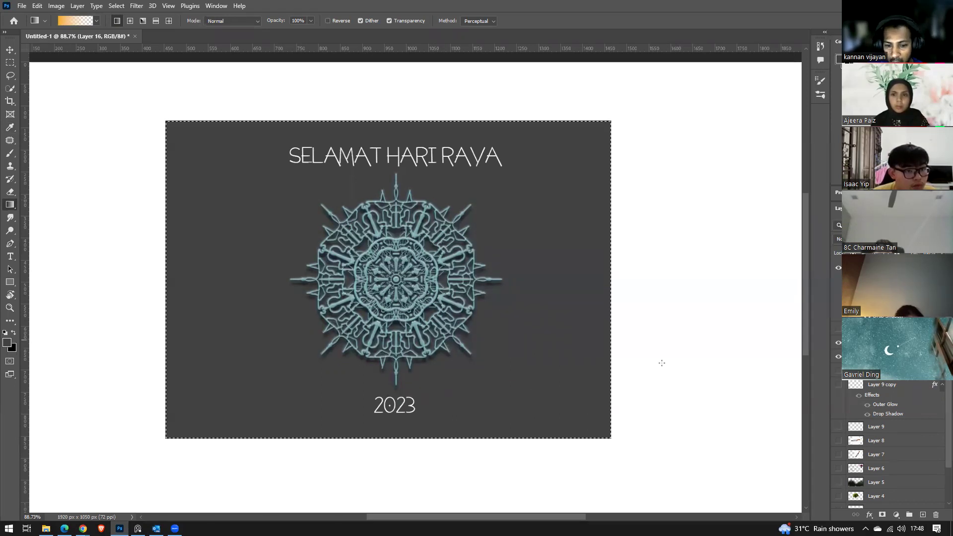
drag(388, 436, 397, 194)
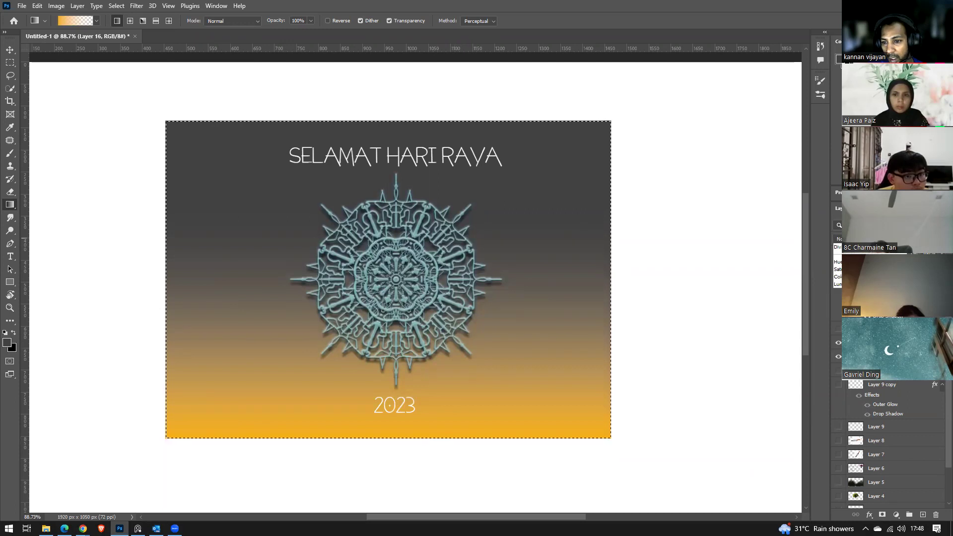
Set the orange gradient layer's blend mode to Soft Light and clear the selection.
click(838, 238)
key(Return)
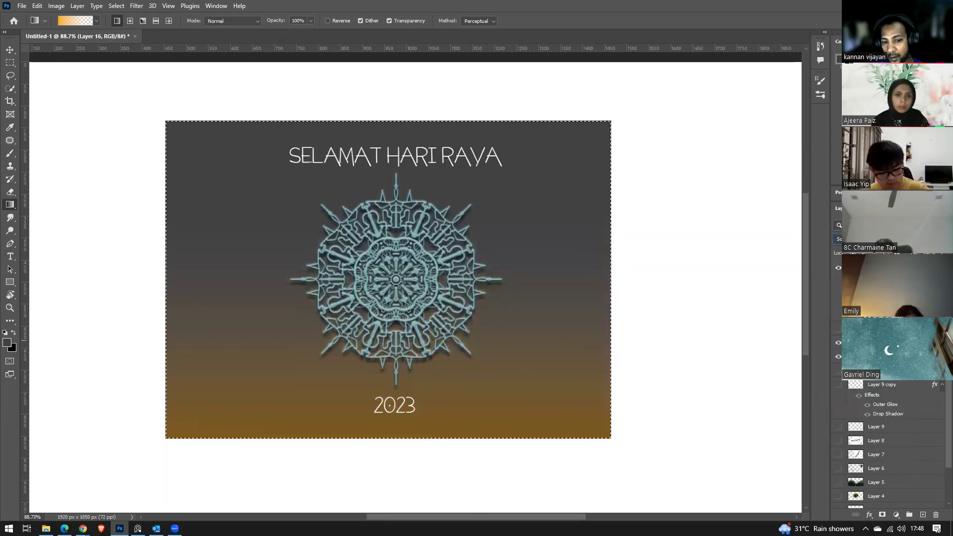
key(ctrl+d)
scroll(606, 372, down, 3)
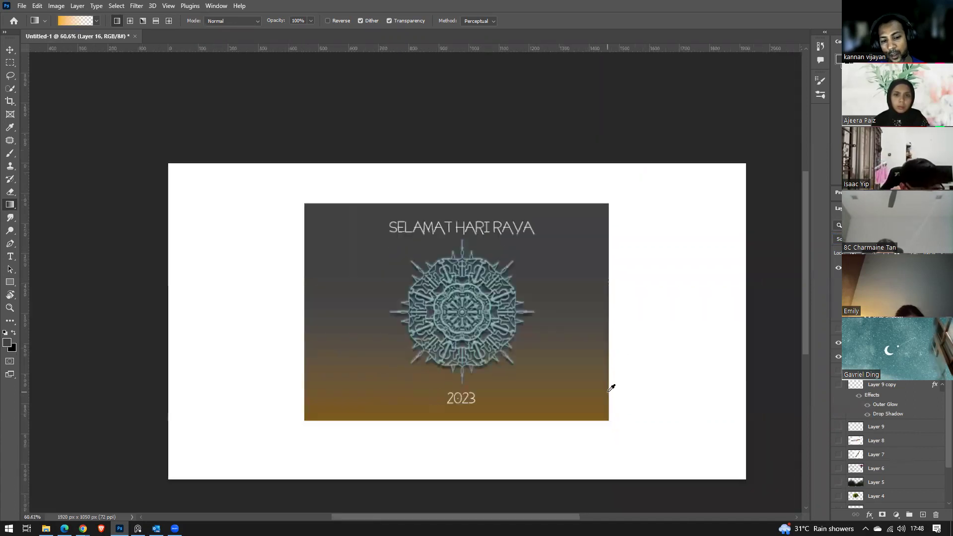
scroll(611, 390, up, 1)
scroll(554, 364, down, 1)
scroll(569, 357, up, 2)
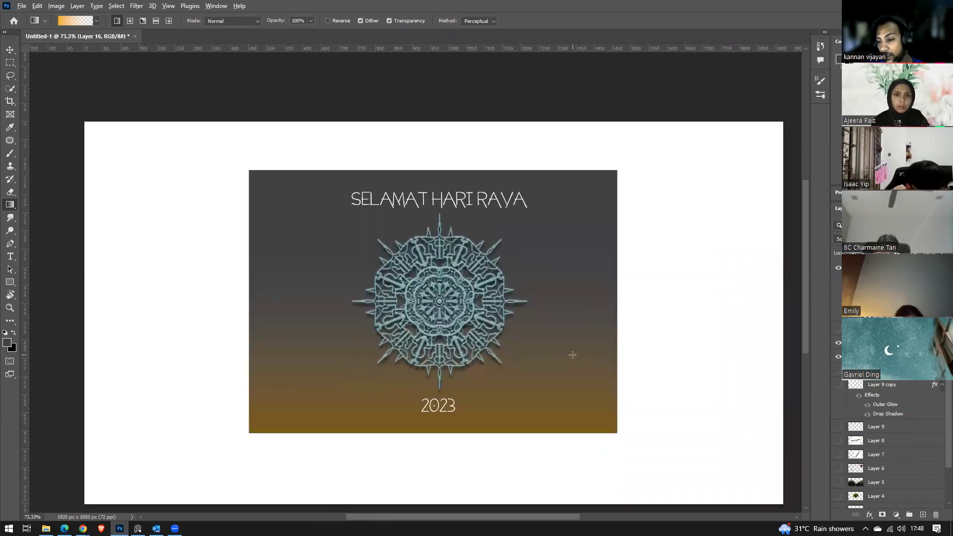
scroll(572, 355, up, 1)
scroll(573, 351, down, 1)
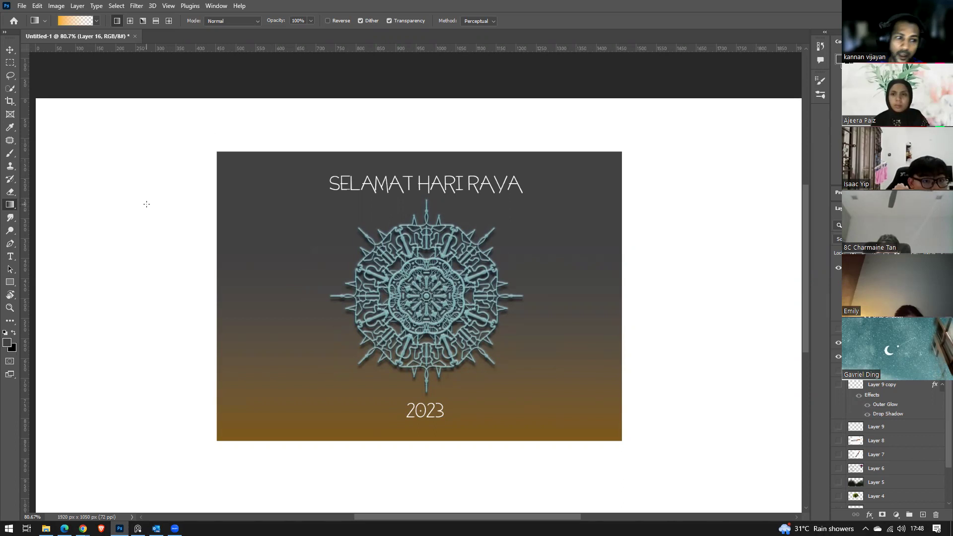
Make a rectangular selection slightly inside the edges of the dark background rectangle, enclosing the texts and the mandala.
click(9, 62)
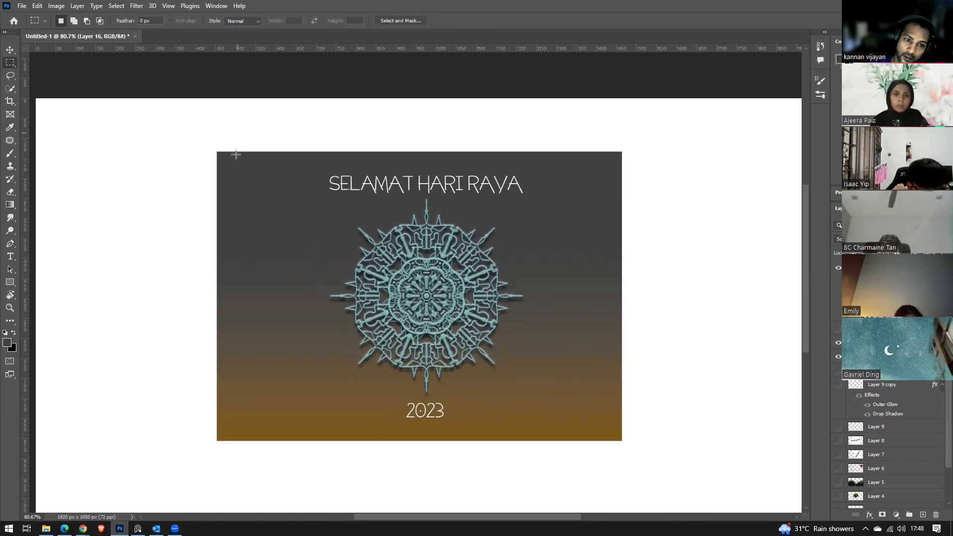
drag(229, 165, 610, 430)
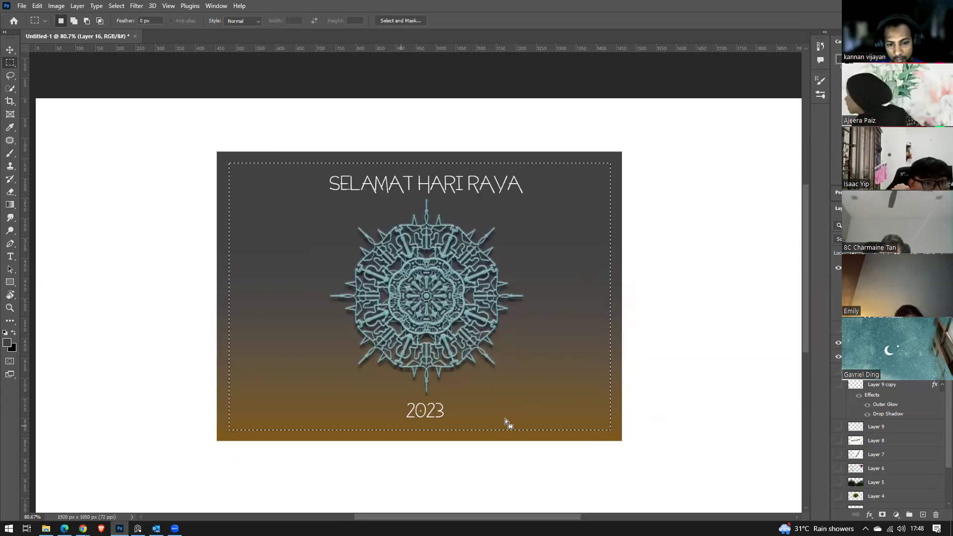
right_click(606, 267)
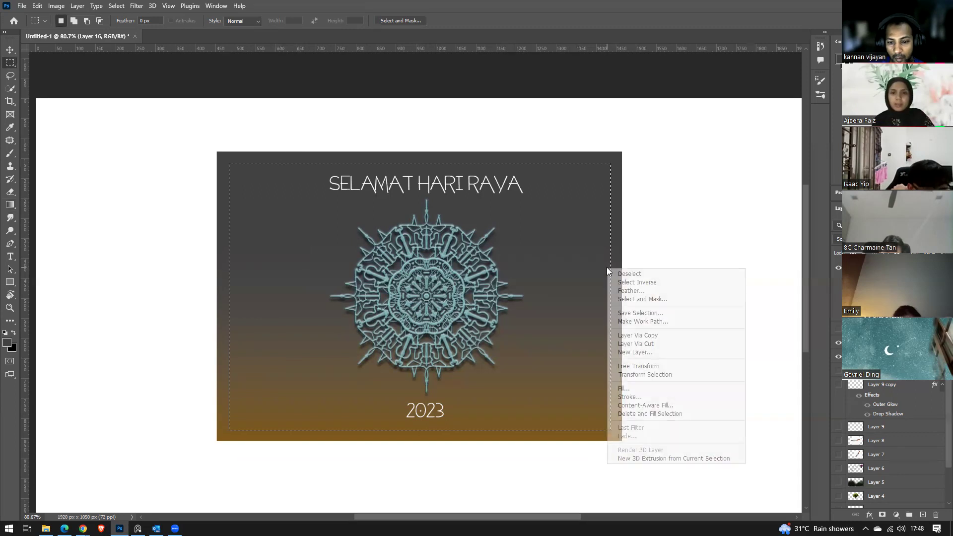
click(646, 391)
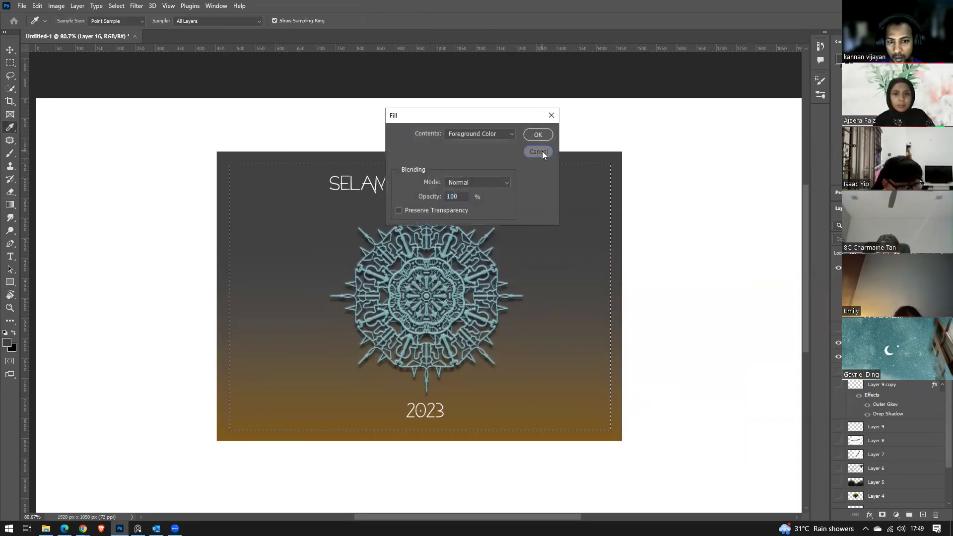
click(542, 151)
Stroke the rectangular selection with a 3 px black centred outline to form a border, and deselect.
right_click(610, 213)
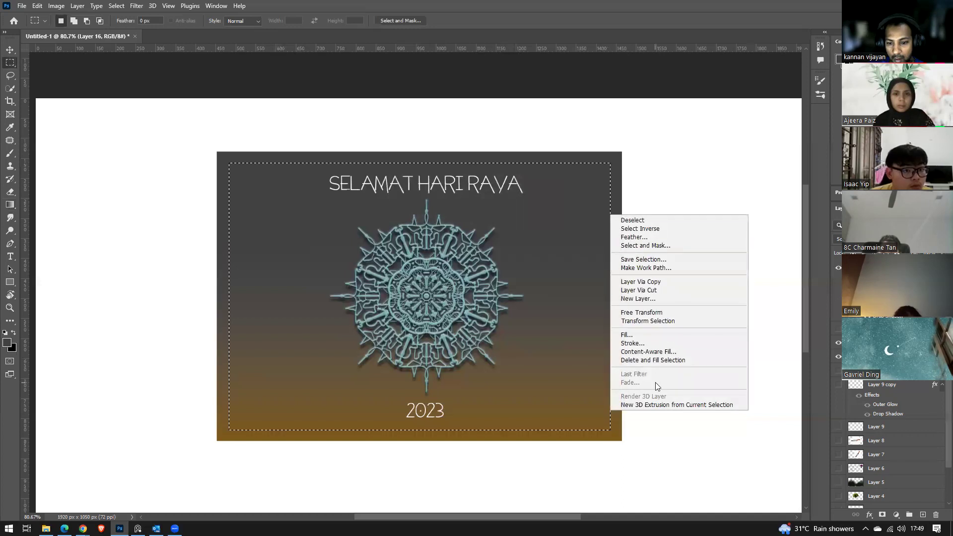
click(652, 343)
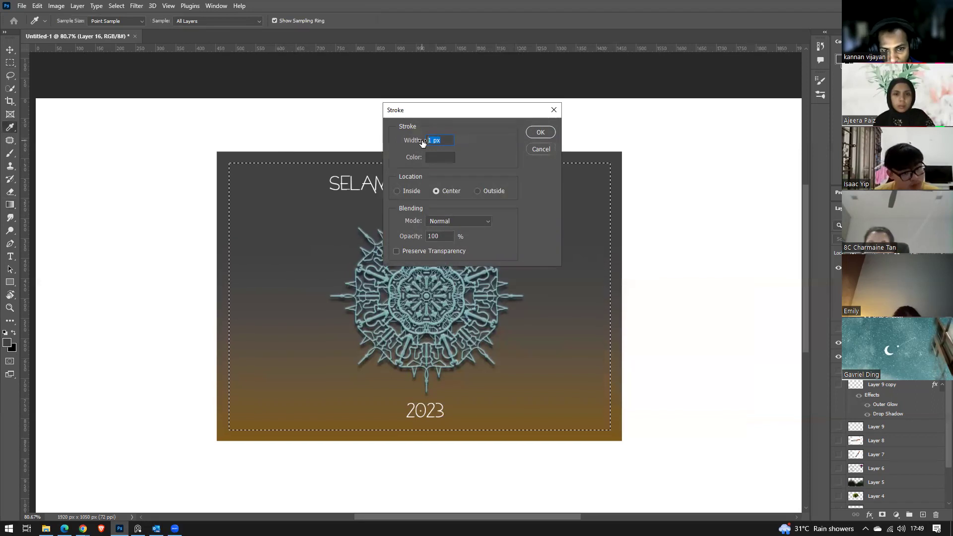
key(BackSpace)
text(3)
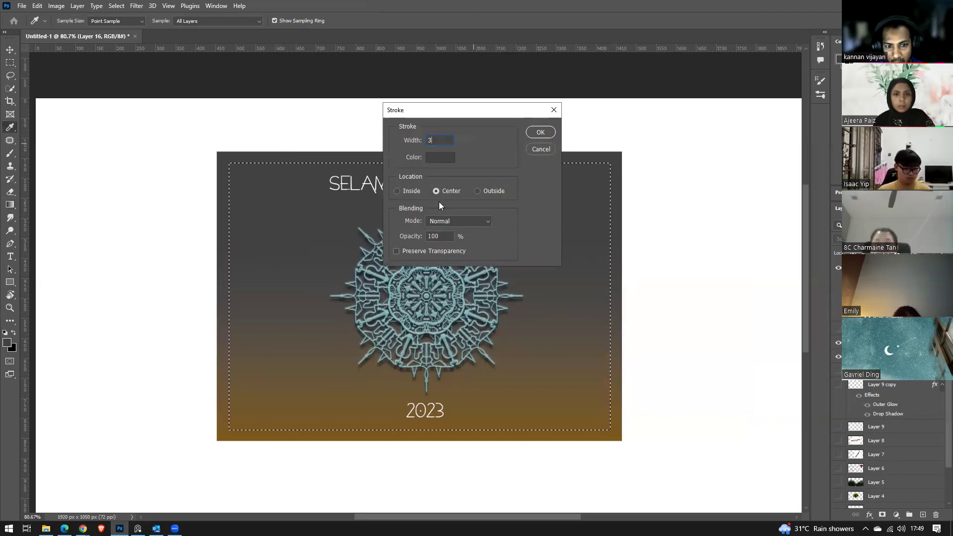
click(447, 158)
drag(514, 199, 503, 207)
click(729, 84)
click(540, 132)
key(m)
click(719, 206)
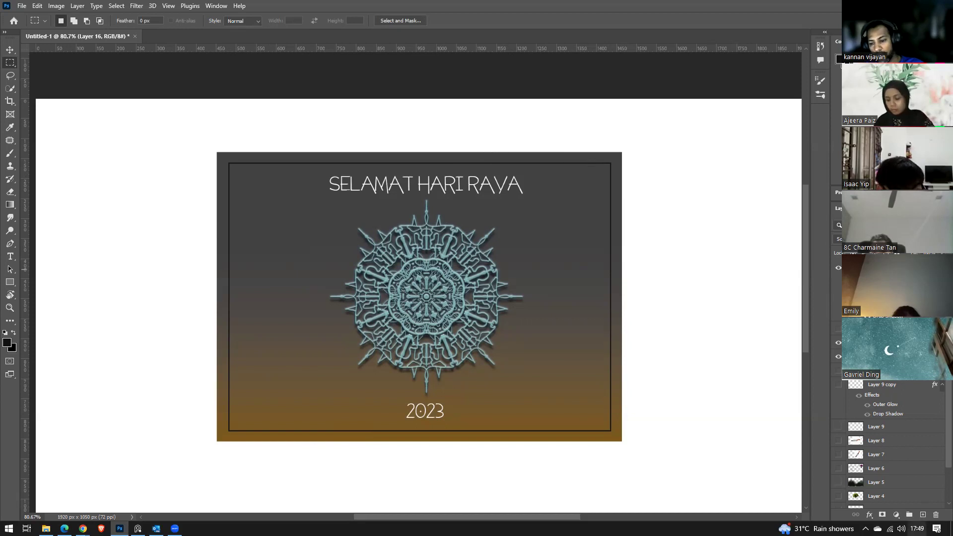
Add a new empty layer and turn on Dual Axis paint symmetry for the Brush tool at its default position.
click(922, 515)
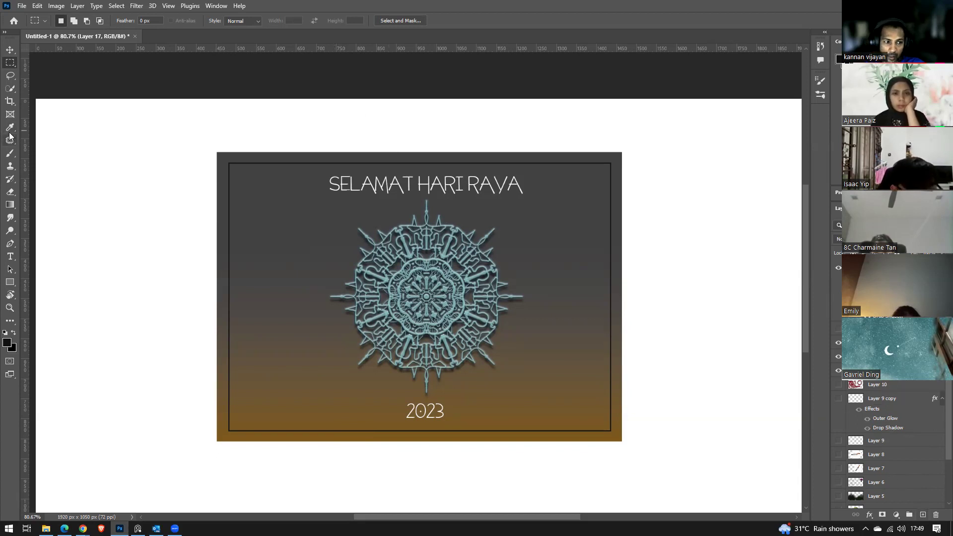
click(10, 154)
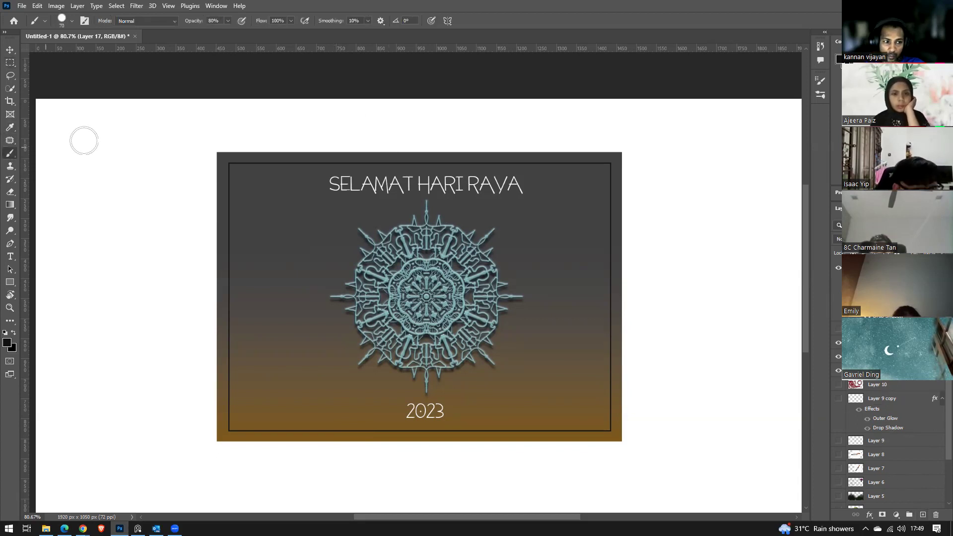
click(448, 20)
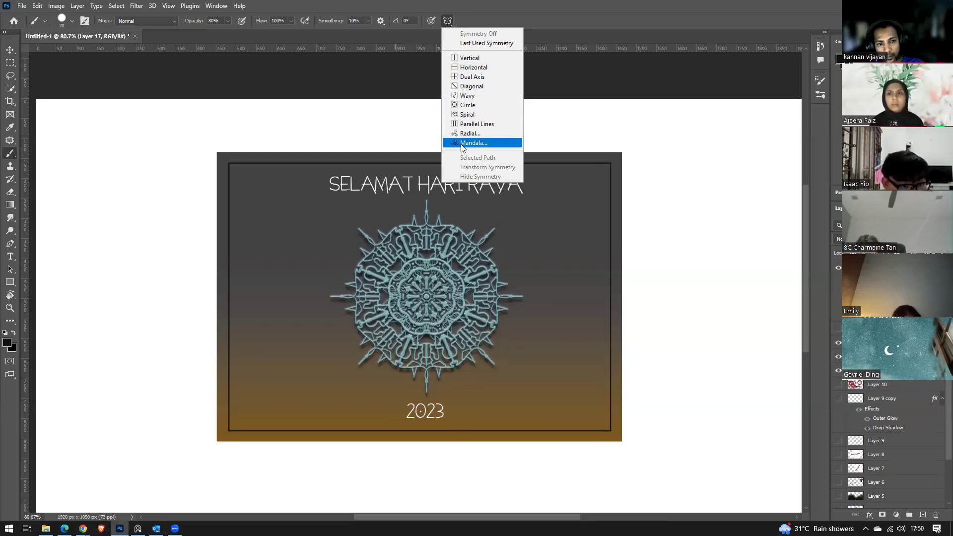
click(470, 78)
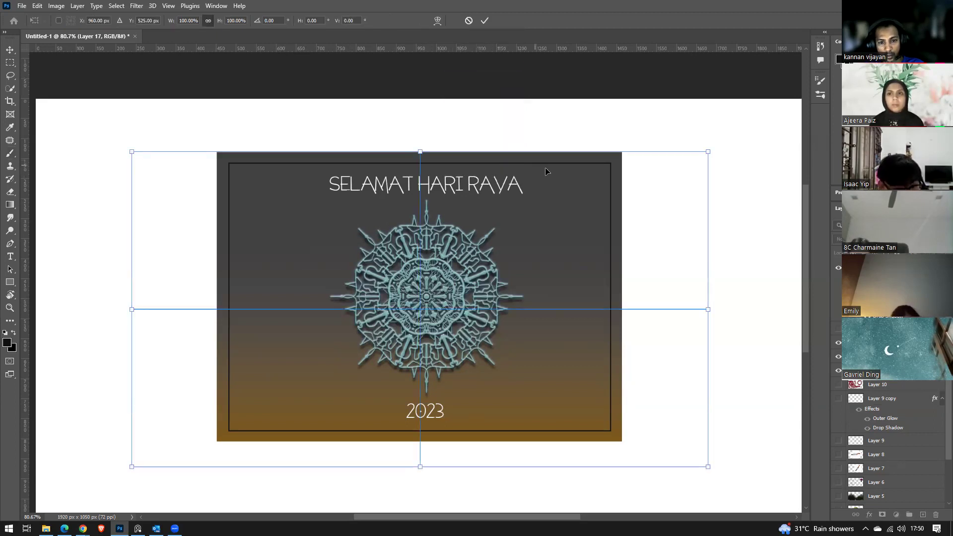
click(484, 20)
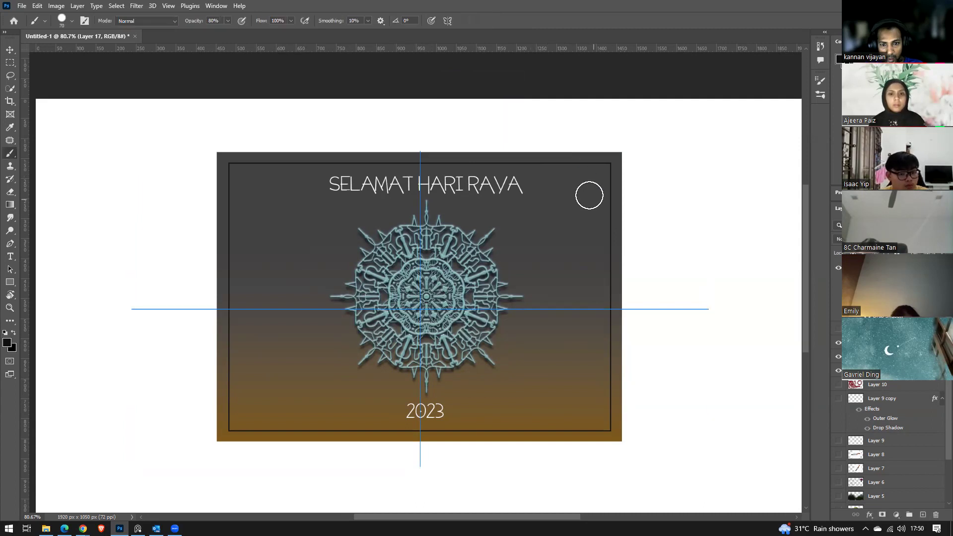
Reduce the brush to 9 px and paint a curly white flourish near a corner of the border, mirrored across both axes.
key(bracketleft)
key(bracketleft)
key(bracketleft)
key(bracketleft)
key(bracketleft)
key(bracketleft)
key(bracketleft)
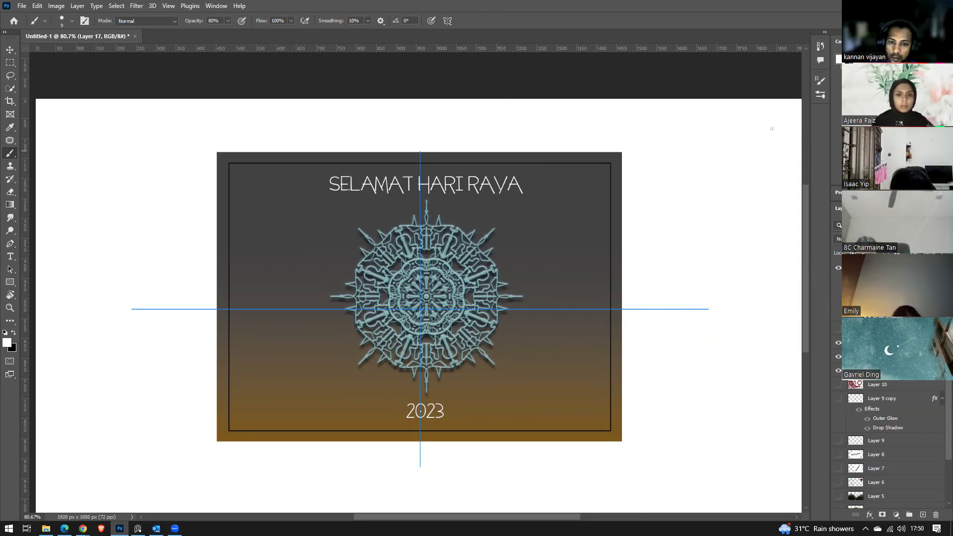
mouse_move(576, 177)
mouse_down()
mouse_move(590, 176)
mouse_move(588, 188)
mouse_up()
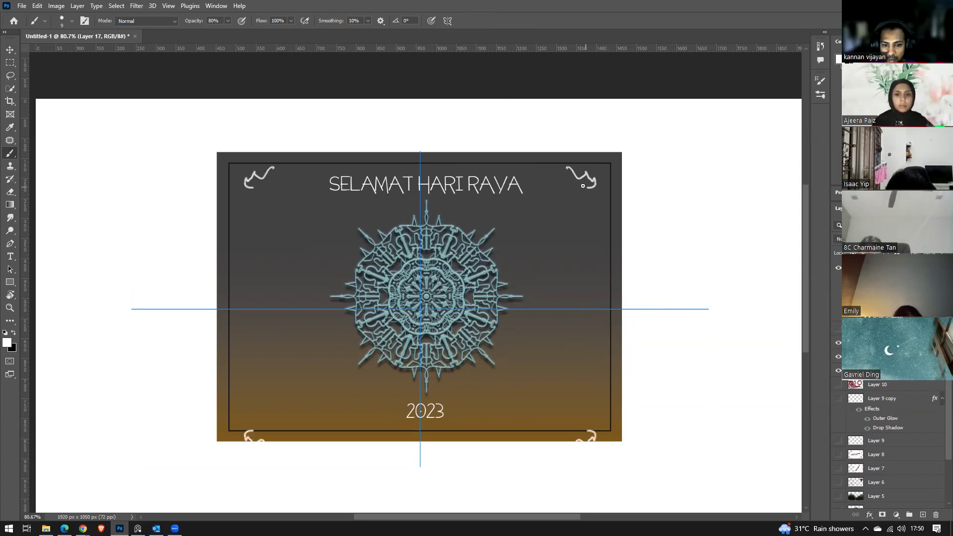
Undo the curly corner flourish and turn off the Brush tool's paint symmetry.
key(ctrl+z)
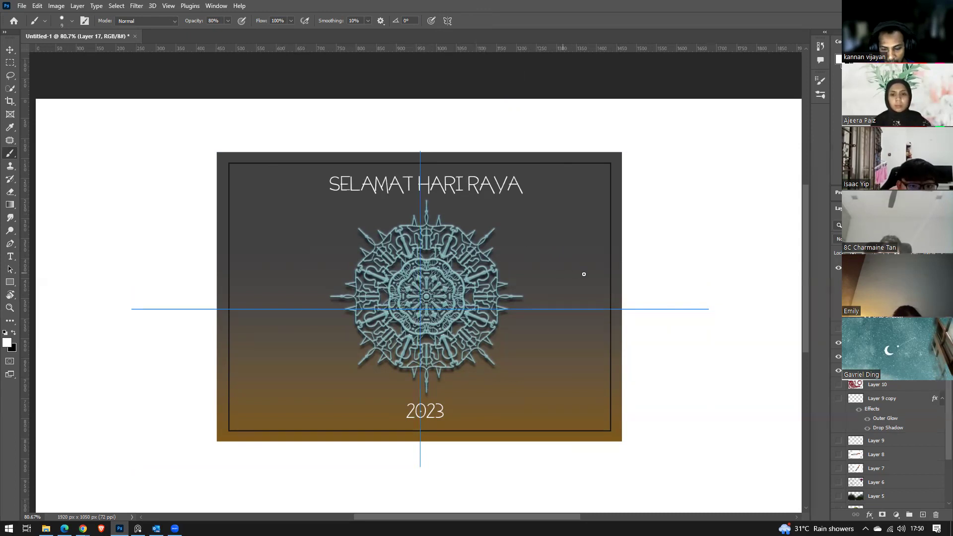
key(v)
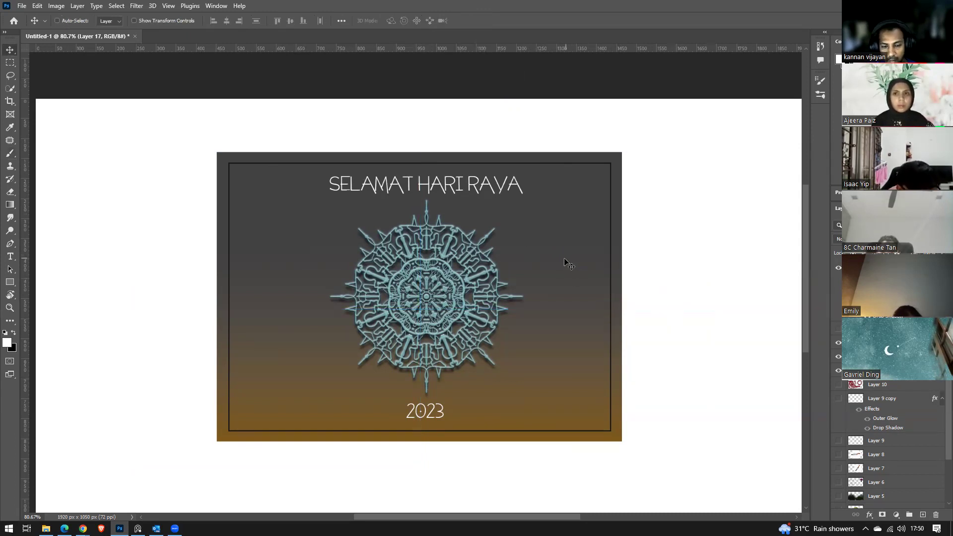
key(b)
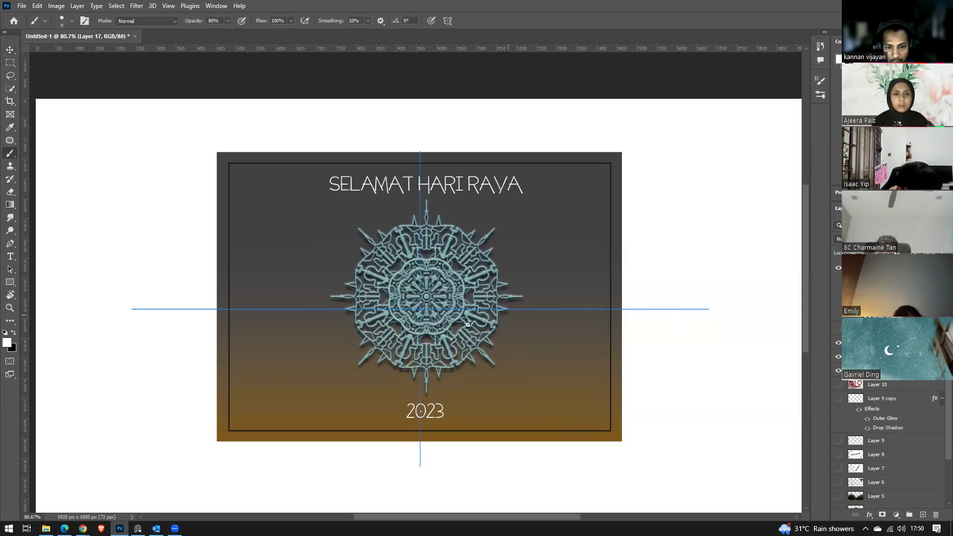
click(447, 21)
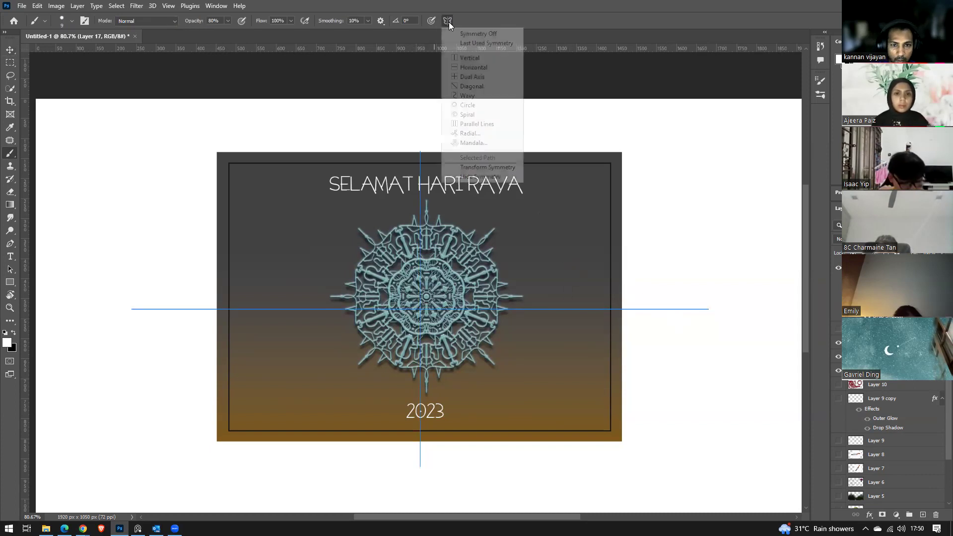
click(478, 34)
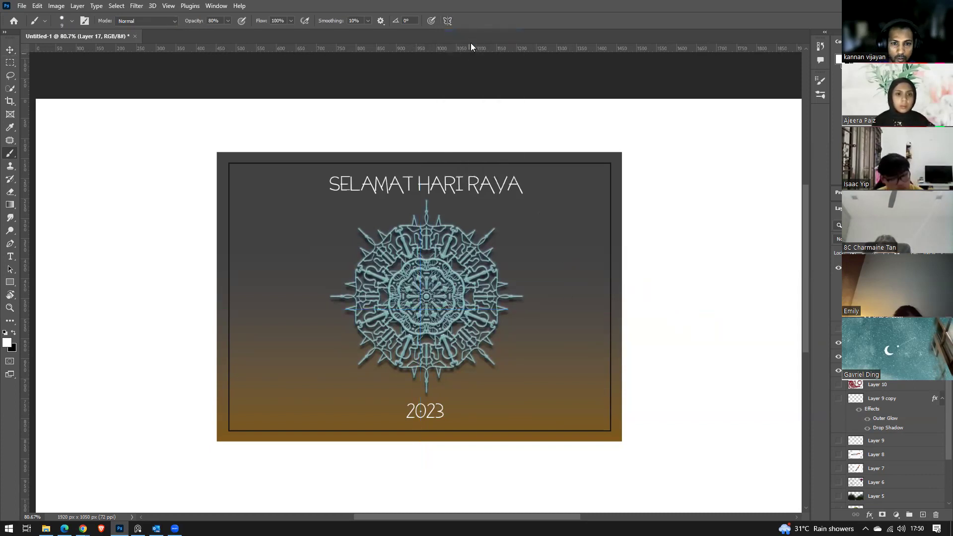
Turn on Dual Axis paint symmetry for the Brush, scaling its guides to about 63% width and 80% height, centred on the dark card.
click(449, 21)
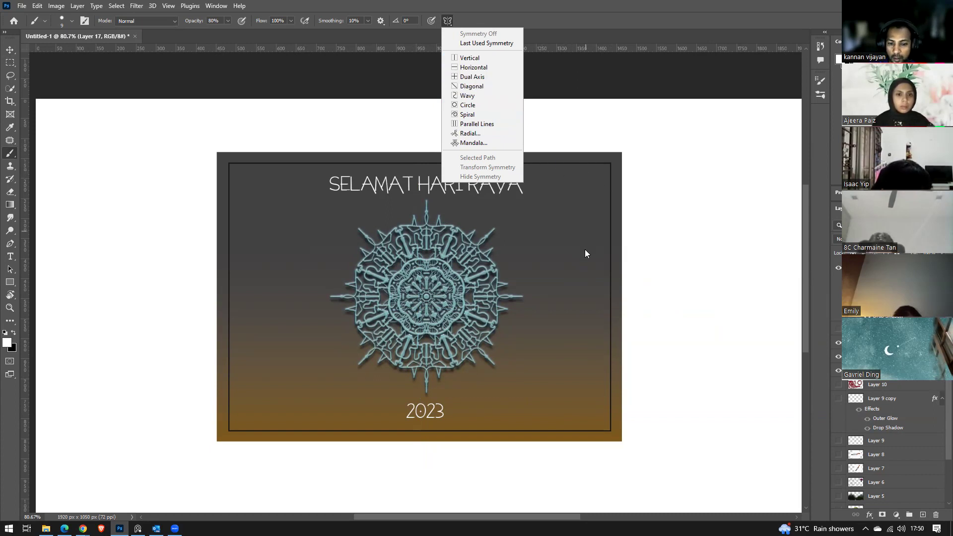
click(482, 77)
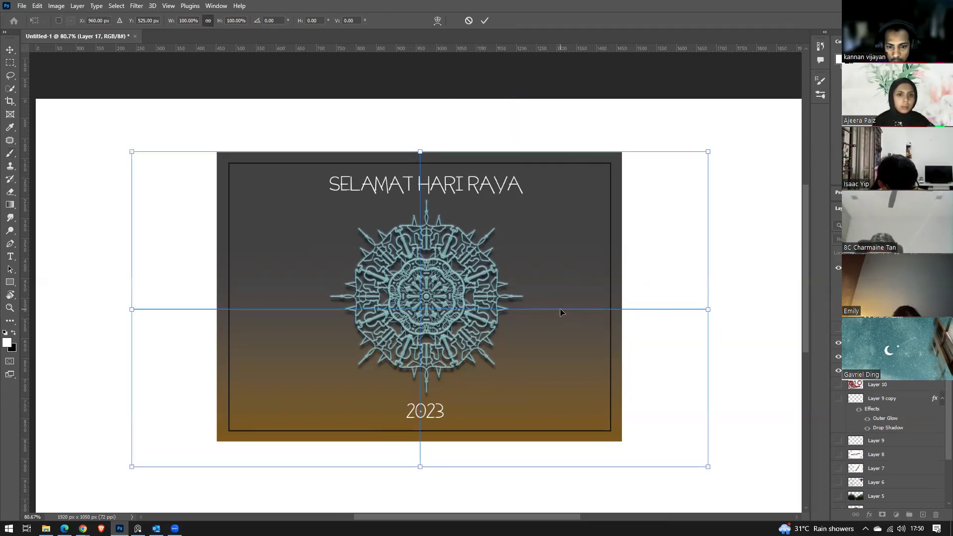
mouse_move(696, 311)
mouse_down()
mouse_move(700, 287)
mouse_move(700, 297)
mouse_up()
drag(714, 138, 600, 204)
drag(554, 330, 579, 294)
key(Return)
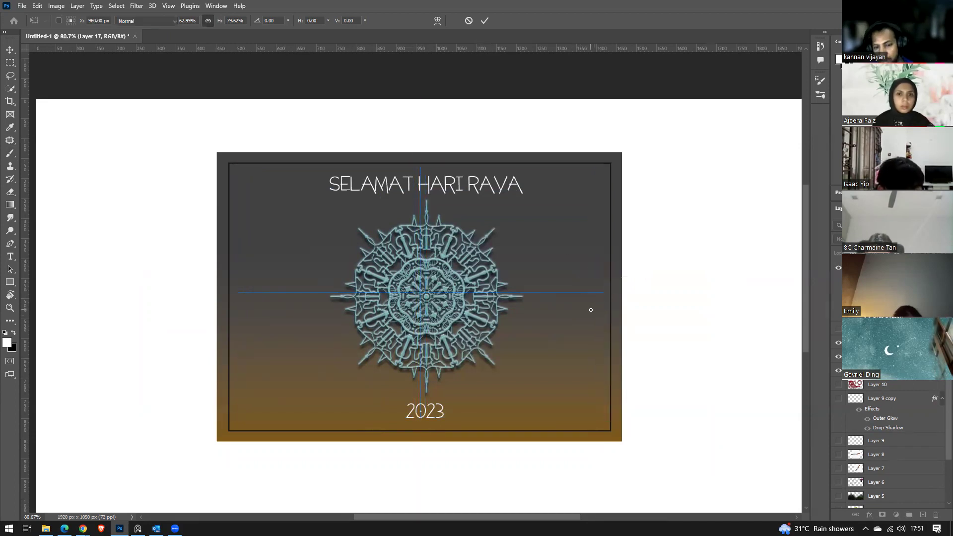
key(b)
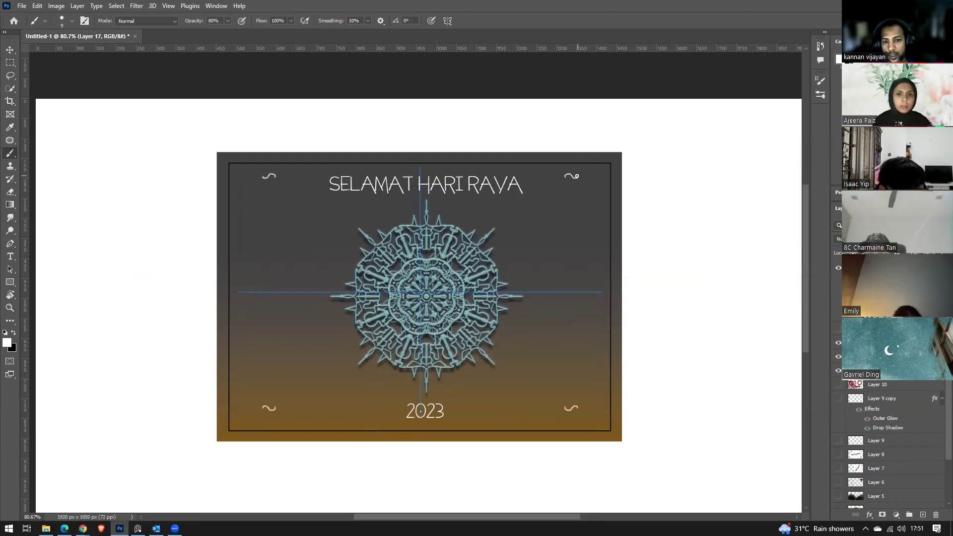
mouse_move(575, 176)
mouse_down()
mouse_move(599, 167)
mouse_move(599, 189)
mouse_up()
key(ctrl+z)
key(ctrl+z)
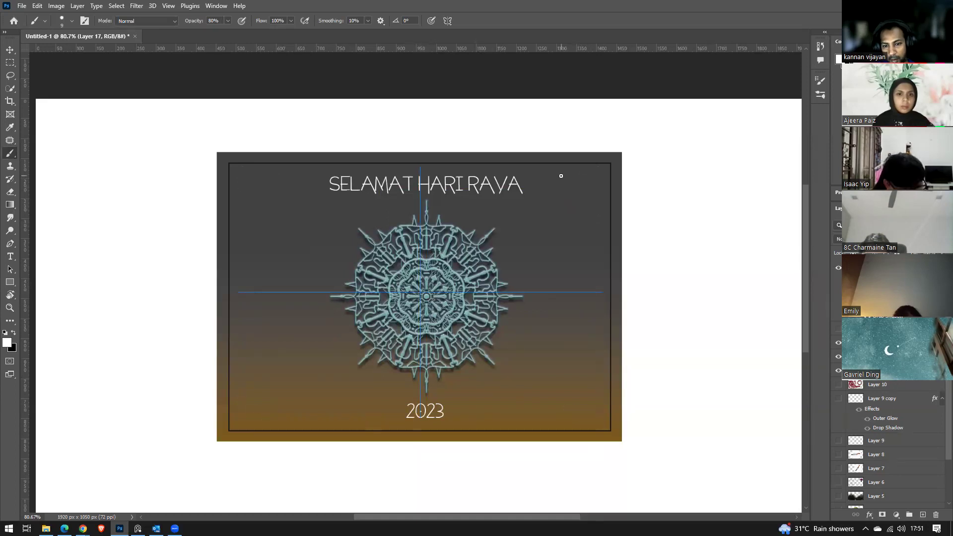
Paint a white corner ornament of straight lines and curls inside the border, adding longer outer lines along both edges, mirrored to all four corners.
mouse_move(557, 176)
mouse_down()
mouse_move(597, 175)
mouse_move(594, 233)
mouse_up()
mouse_move(559, 177)
mouse_down()
mouse_move(575, 178)
mouse_move(586, 193)
mouse_move(586, 177)
mouse_move(592, 188)
mouse_move(574, 207)
mouse_move(579, 215)
mouse_up()
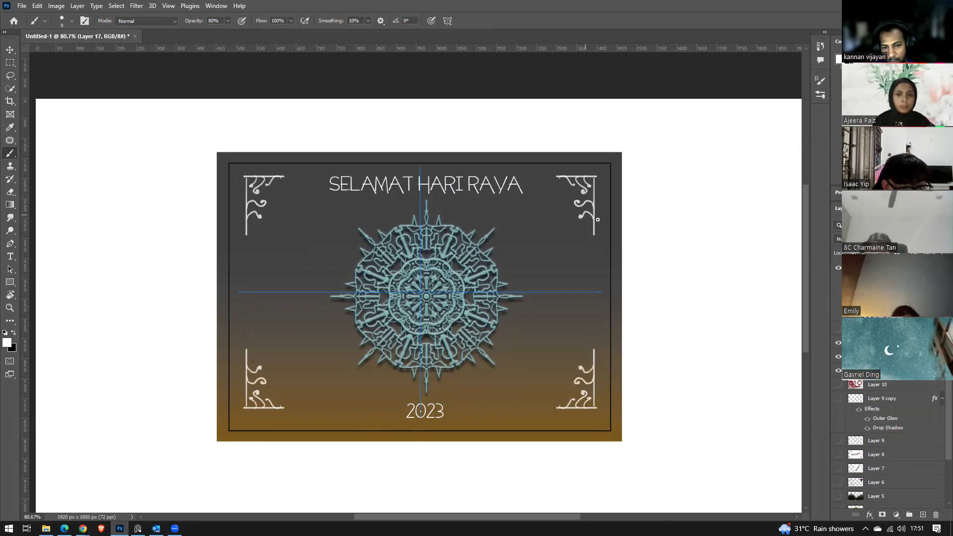
drag(599, 175, 599, 259)
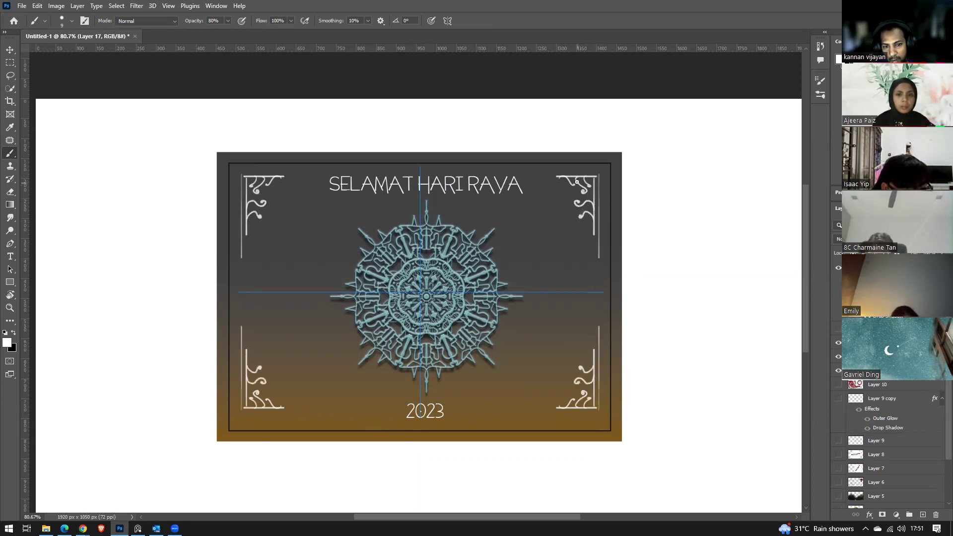
drag(595, 172, 461, 177)
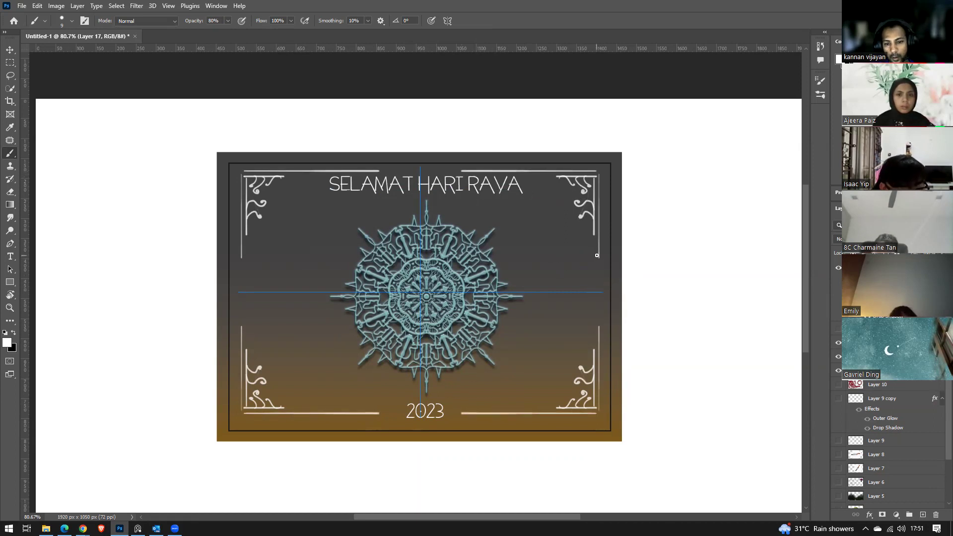
drag(598, 249, 576, 237)
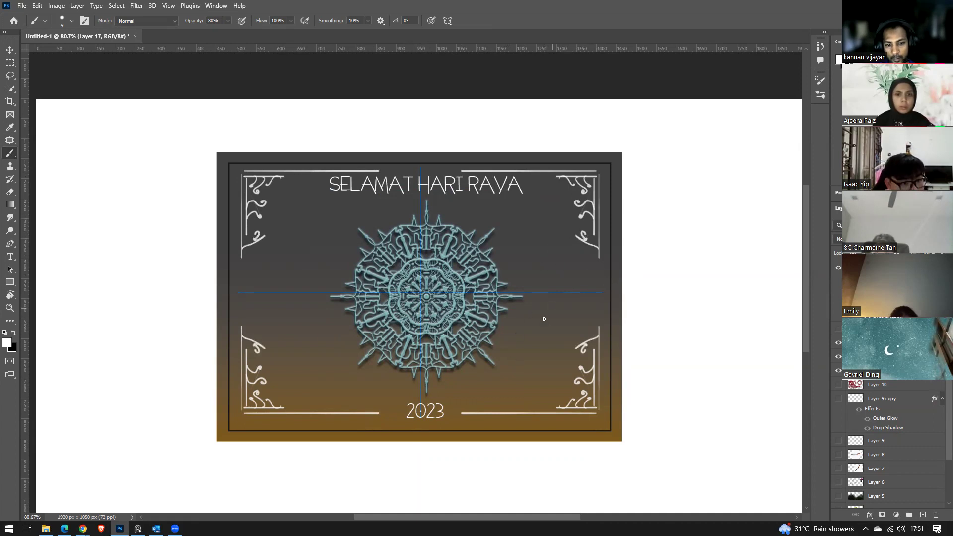
Paint a small white ornament at the middle of each side edge, discarding the long trial stroke, and turn paint symmetry off.
mouse_move(501, 412)
mouse_down()
mouse_move(525, 341)
mouse_move(573, 297)
mouse_up()
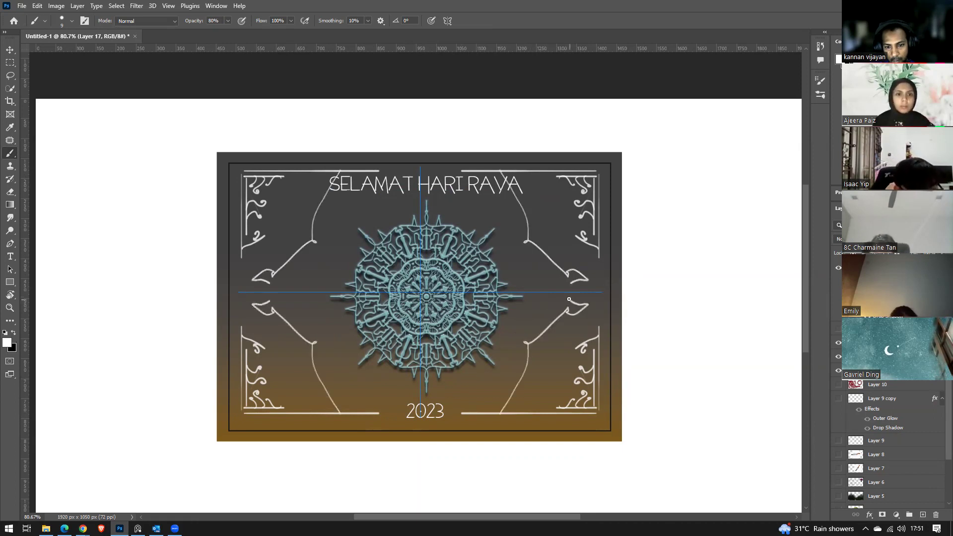
key(ctrl+z)
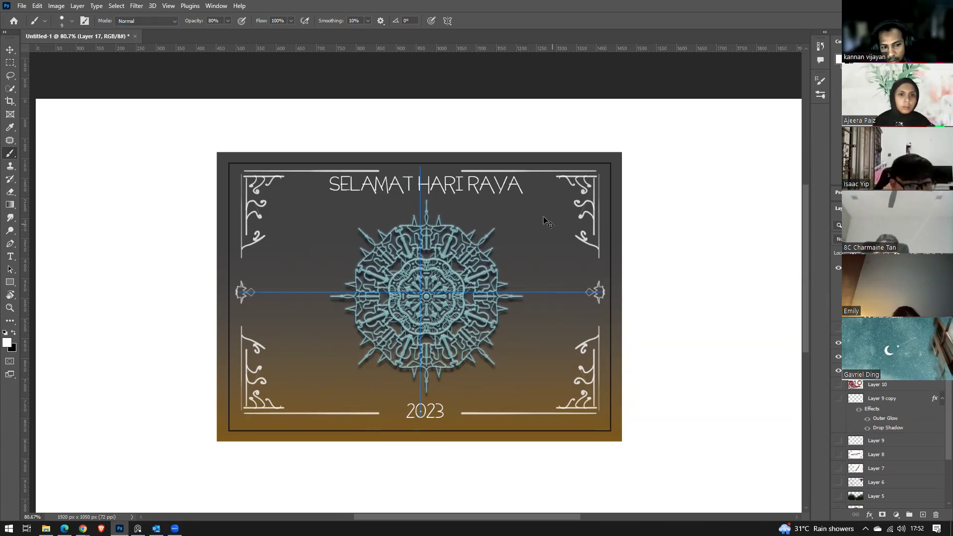
click(447, 21)
click(461, 32)
scroll(680, 270, down, 3)
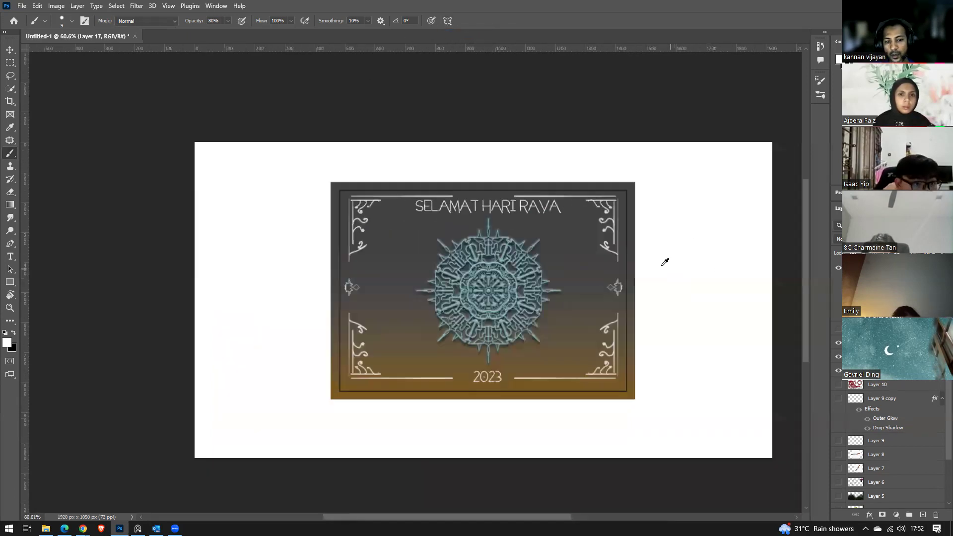
scroll(664, 262, up, 2)
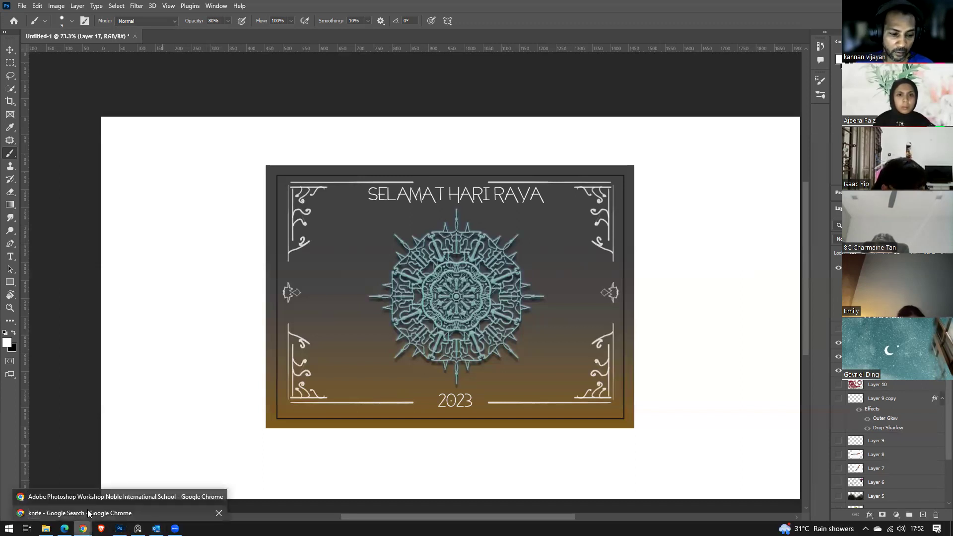
Switch to the mandala art image results in Chrome and preview the Alamy stock photo and the Hashtag Magazine picture of framed artworks.
click(89, 513)
click(344, 25)
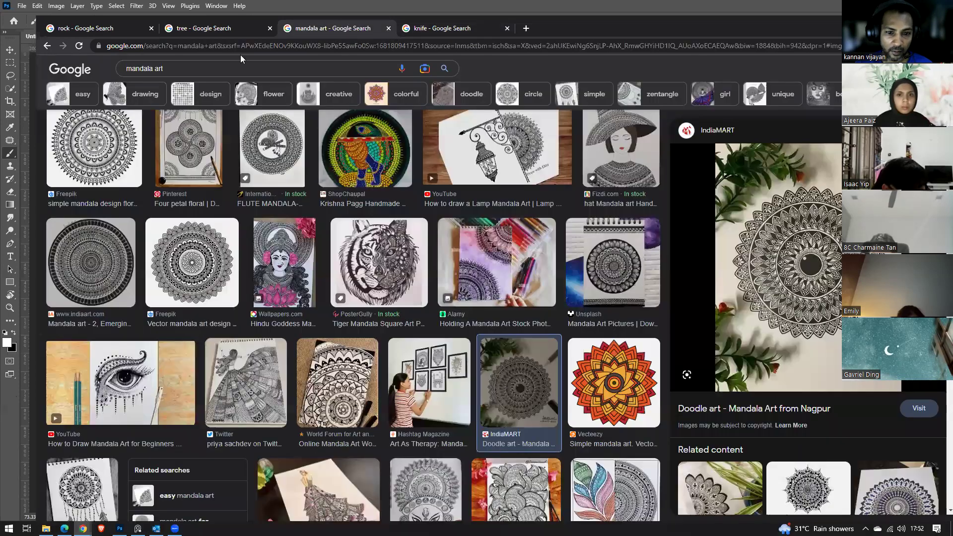
scroll(454, 328, up, 2)
click(506, 382)
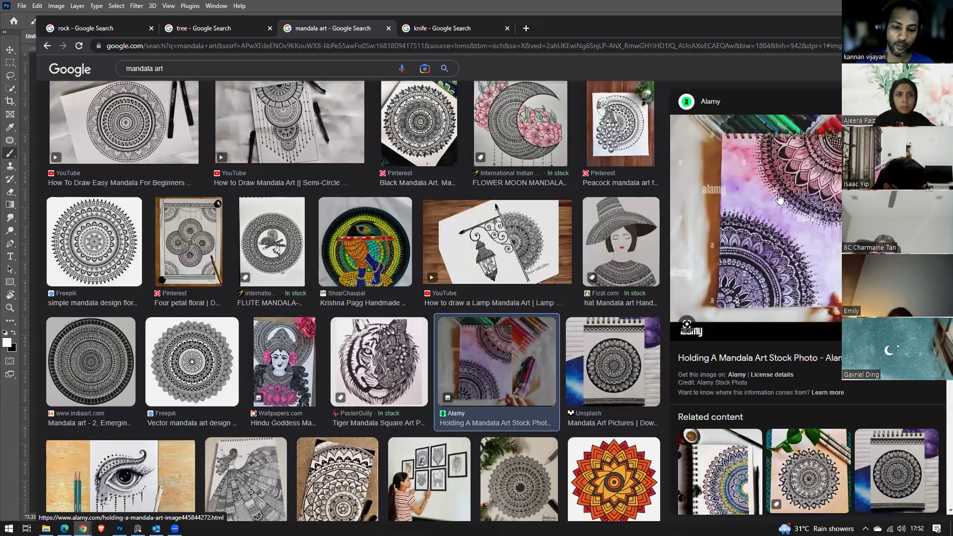
click(452, 491)
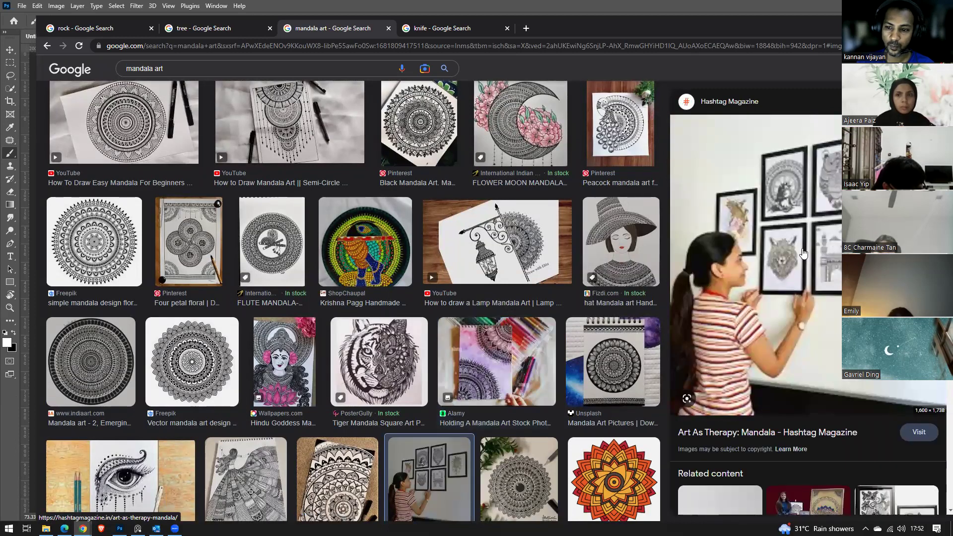
Browse further mandala art results, preview the dreamcatcher doodle and the feather mandala as examples, and return to Photoshop.
scroll(505, 392, down, 3)
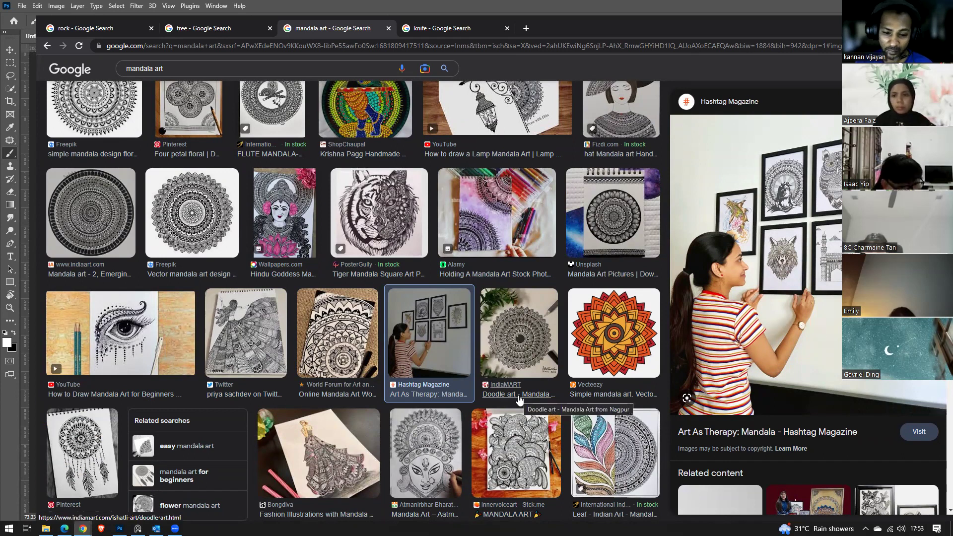
scroll(476, 367, down, 2)
scroll(384, 364, down, 1)
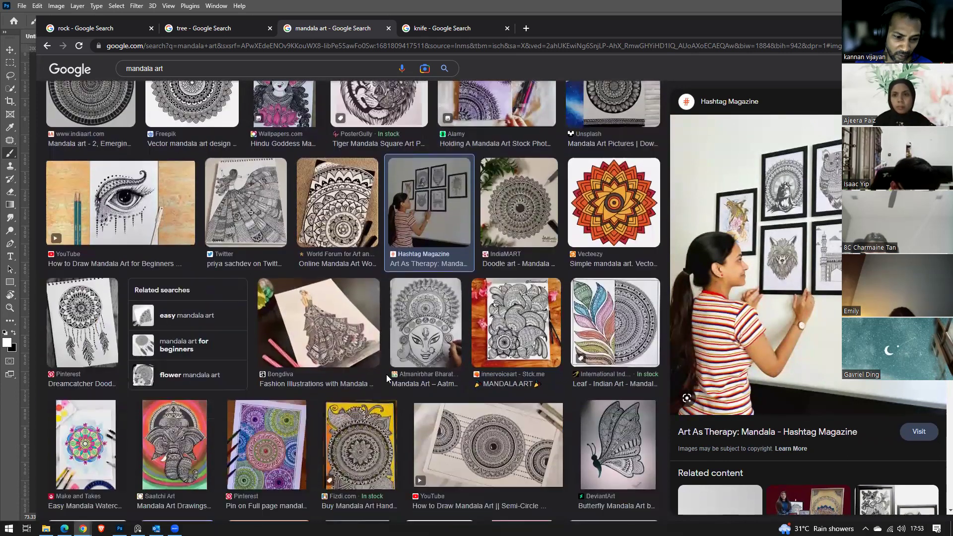
scroll(386, 374, down, 2)
click(89, 203)
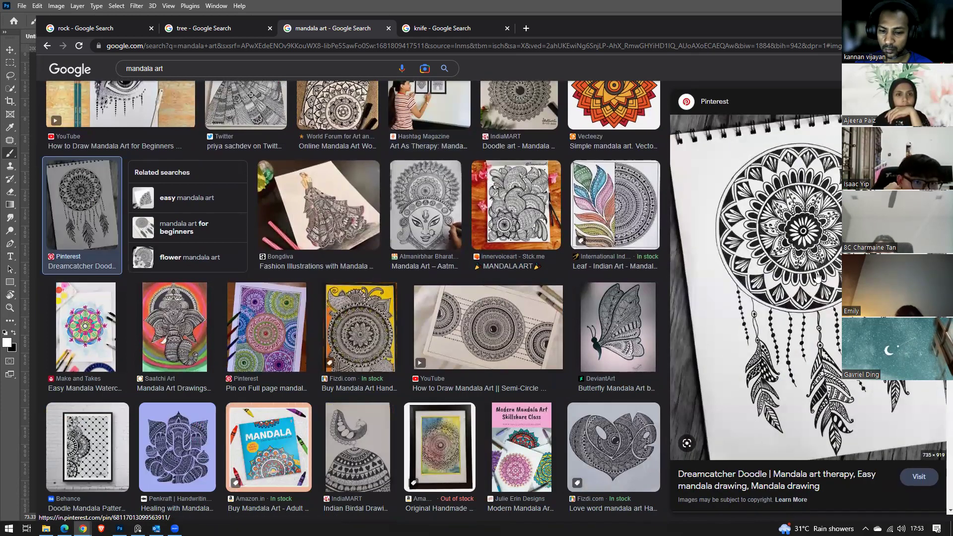
scroll(379, 460, down, 6)
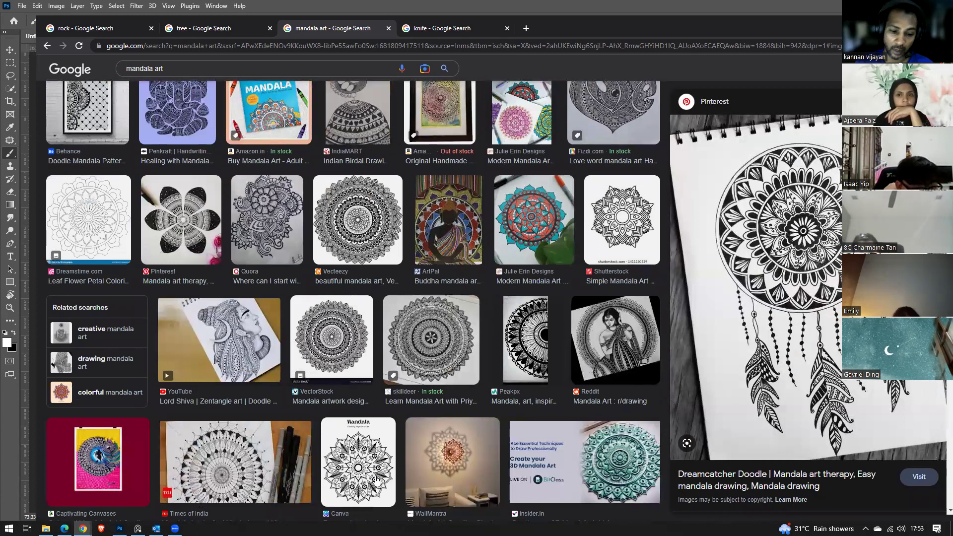
scroll(375, 480, down, 6)
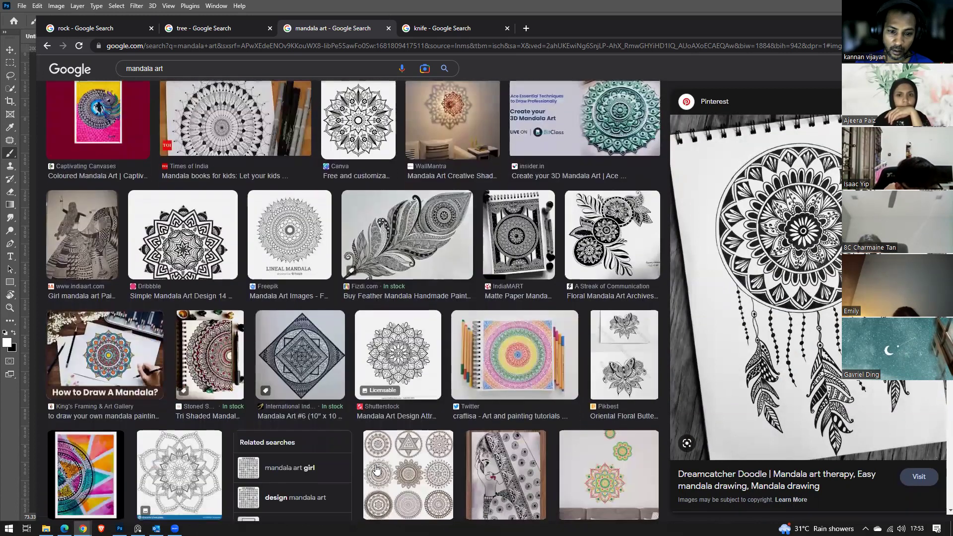
click(364, 271)
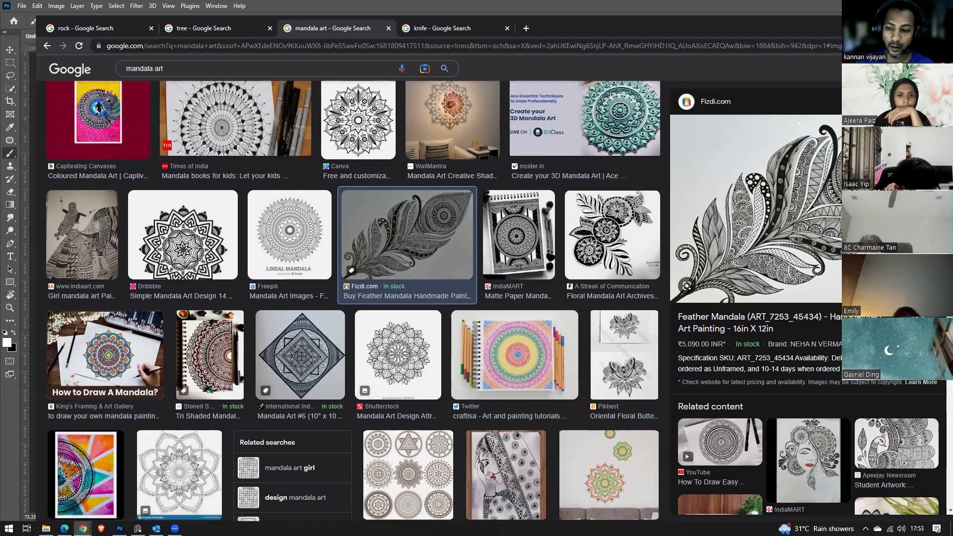
key(alt+Tab)
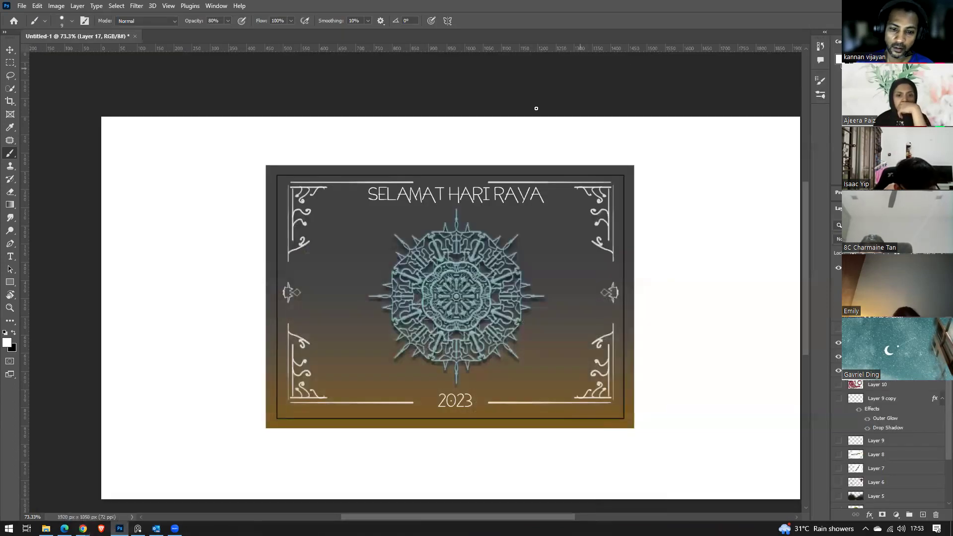